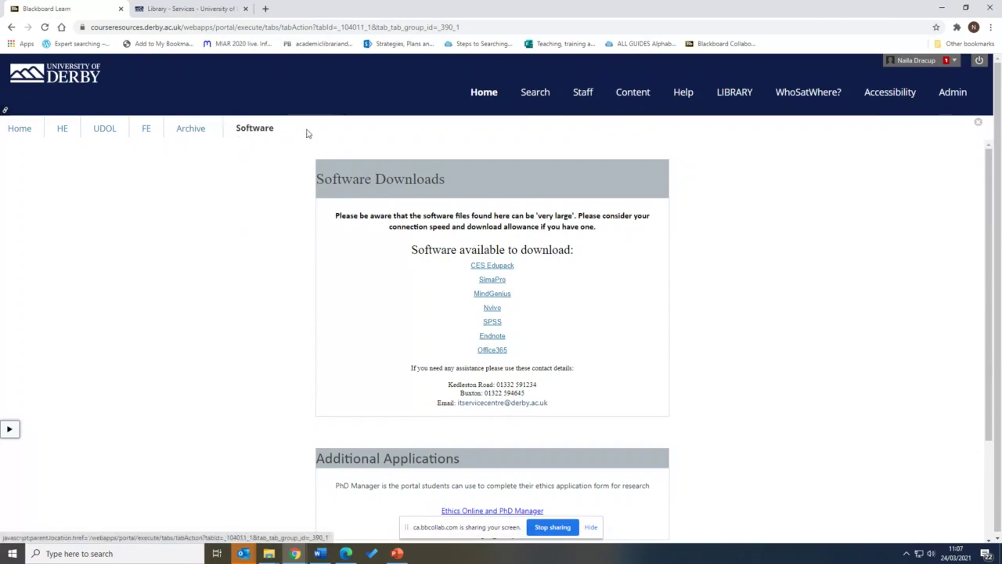
Open the Derby portal's EndNote For Home Use page listing EndNote 20 and X9 installers
{"action": "left_click", "coordinate": [495, 338]}
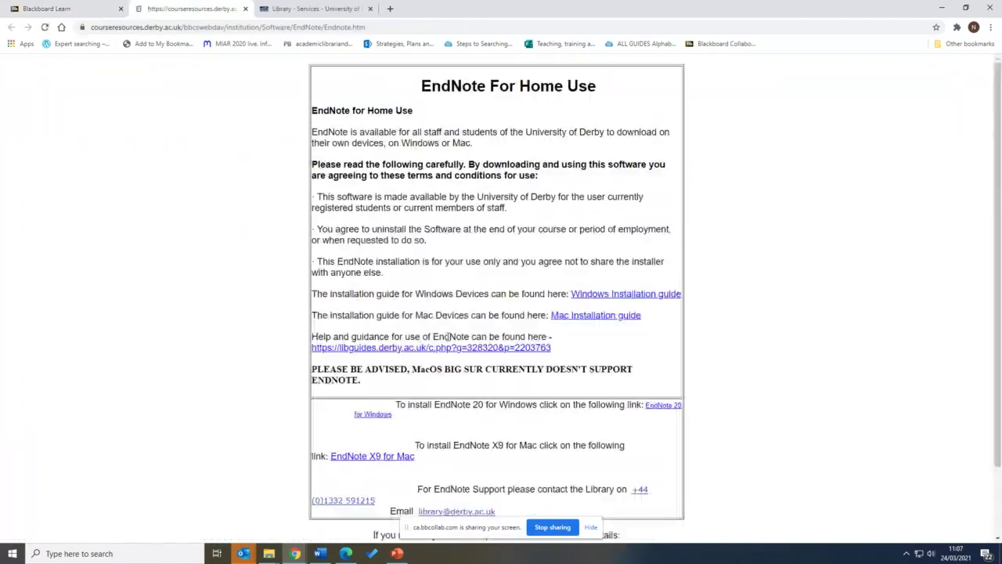
{"action": "scroll", "coordinate": [371, 262], "scroll_direction": "down", "scroll_amount": 1}
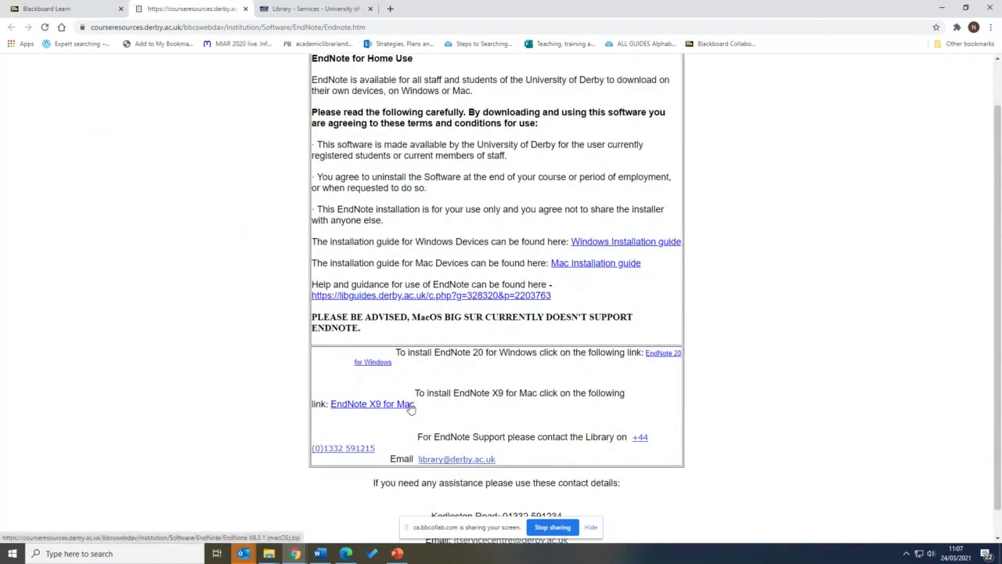
{"action": "scroll", "coordinate": [438, 384], "scroll_direction": "up", "scroll_amount": 1}
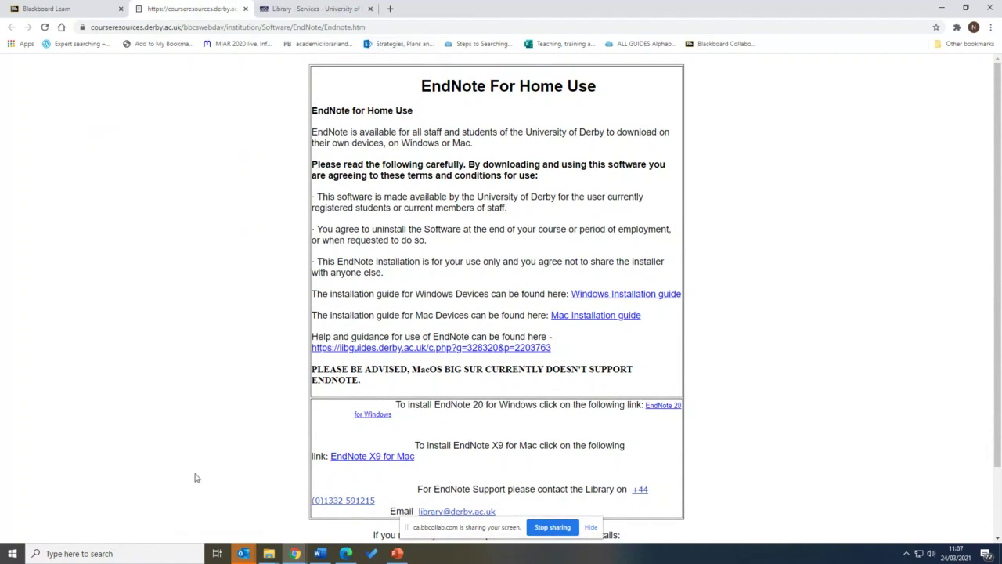
Launch EndNote 20 from the Start menu's EndNote folder and cancel the 20.0.1 update
{"action": "left_click", "coordinate": [15, 553]}
{"action": "scroll", "coordinate": [68, 374], "scroll_direction": "down", "scroll_amount": 3}
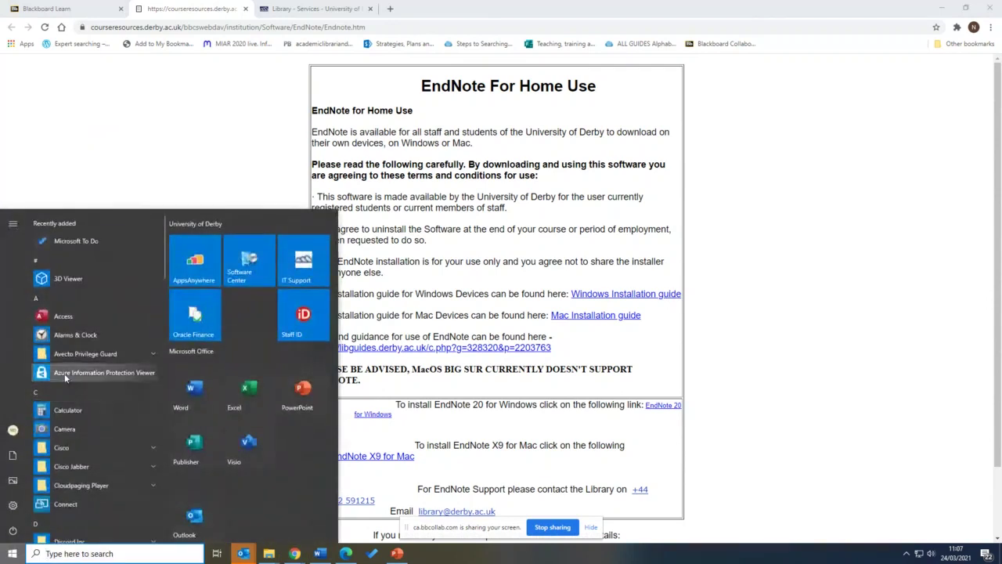
{"action": "scroll", "coordinate": [68, 375], "scroll_direction": "down", "scroll_amount": 3}
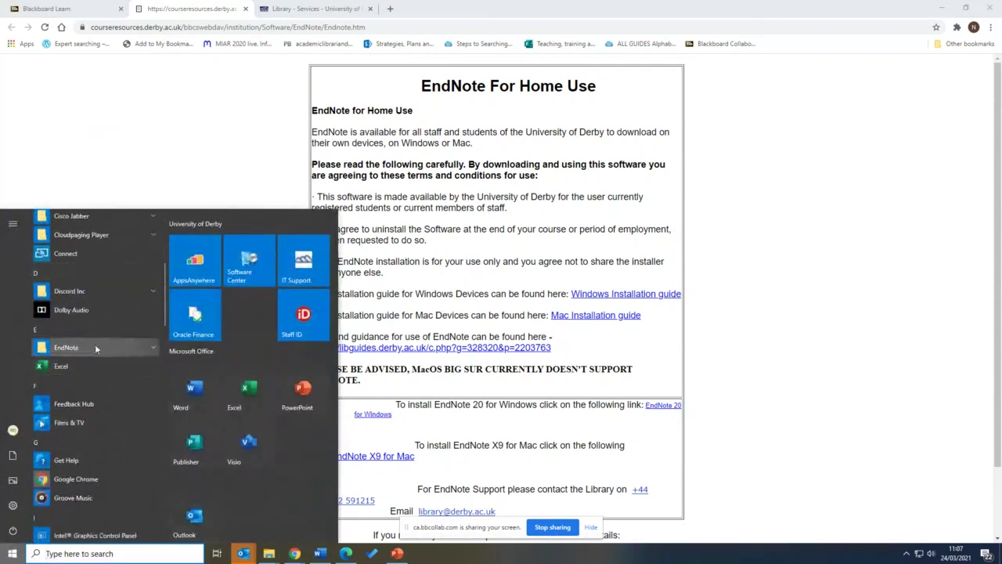
{"action": "left_click", "coordinate": [51, 353]}
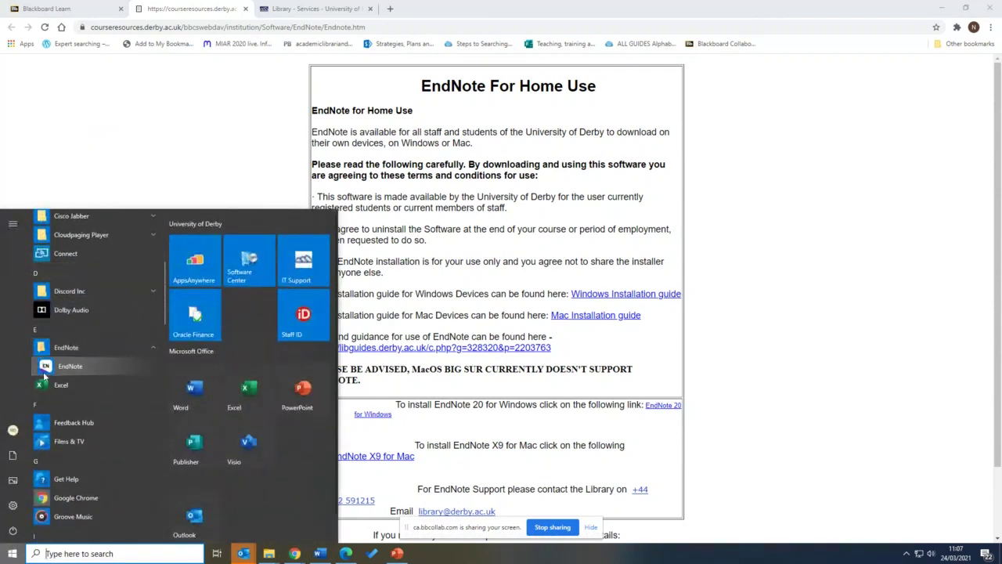
{"action": "left_click", "coordinate": [69, 368]}
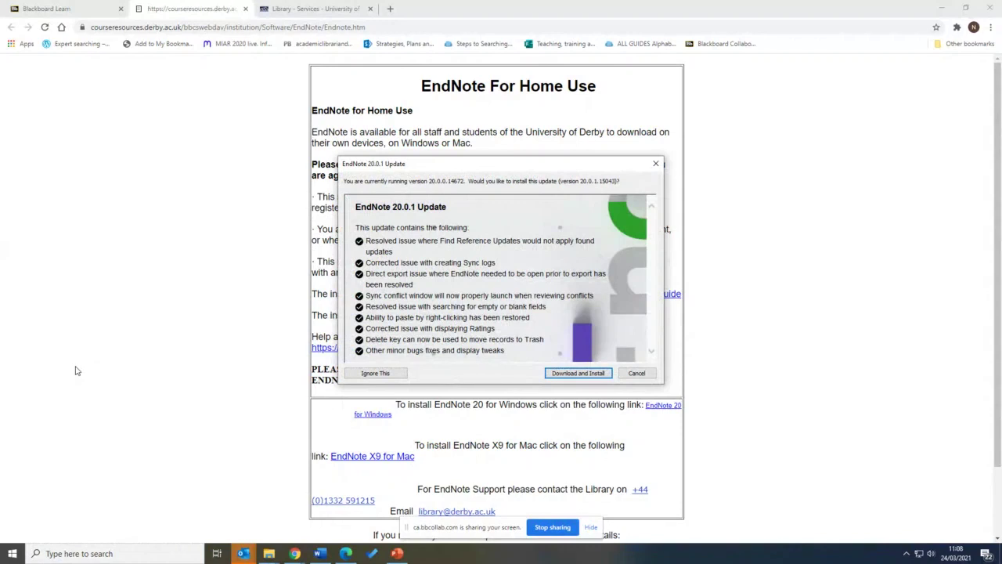
{"action": "left_click", "coordinate": [639, 373]}
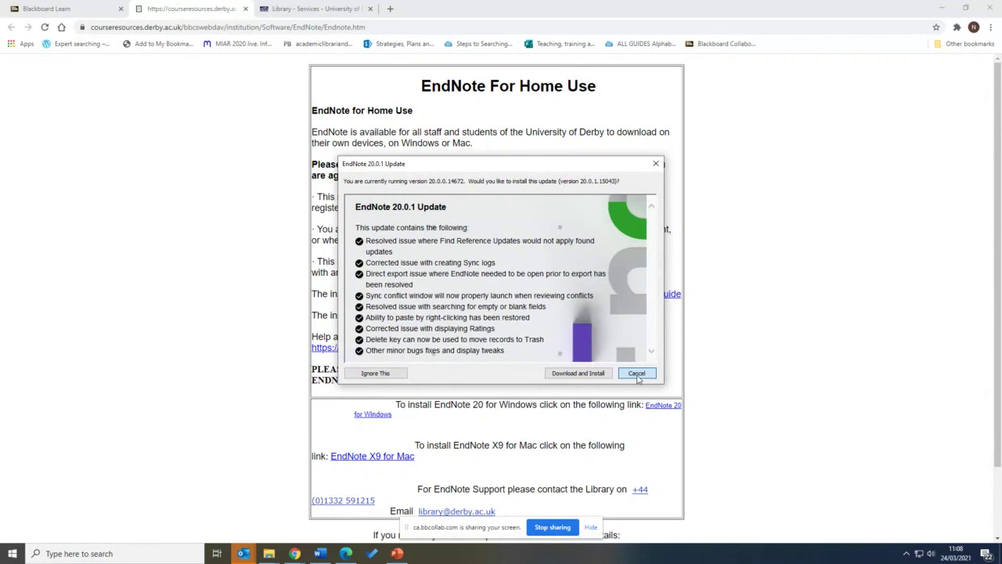
{"action": "left_click", "coordinate": [637, 374]}
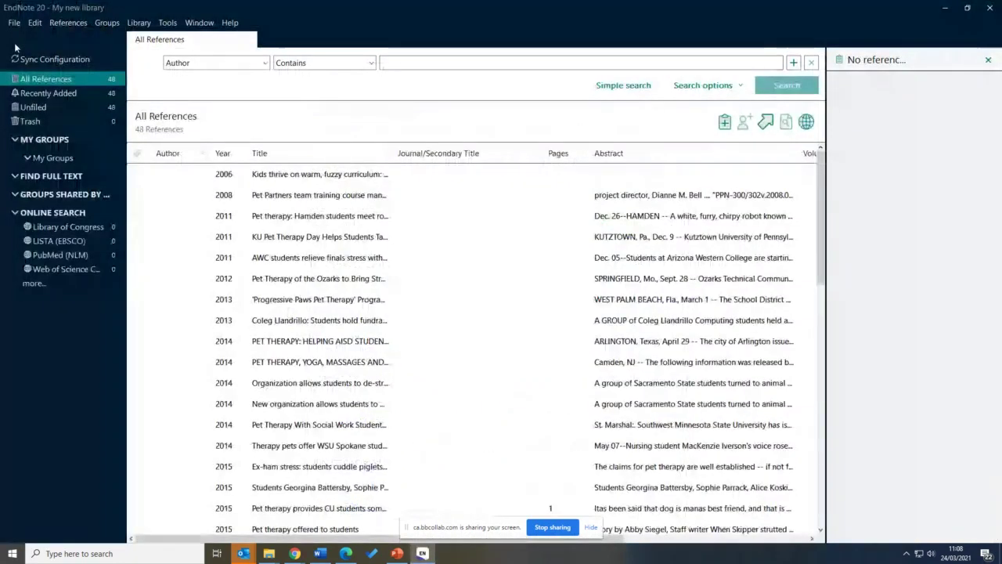
Create a new empty library saved as My EndNote Library
{"action": "left_click", "coordinate": [14, 22]}
{"action": "left_click", "coordinate": [21, 40]}
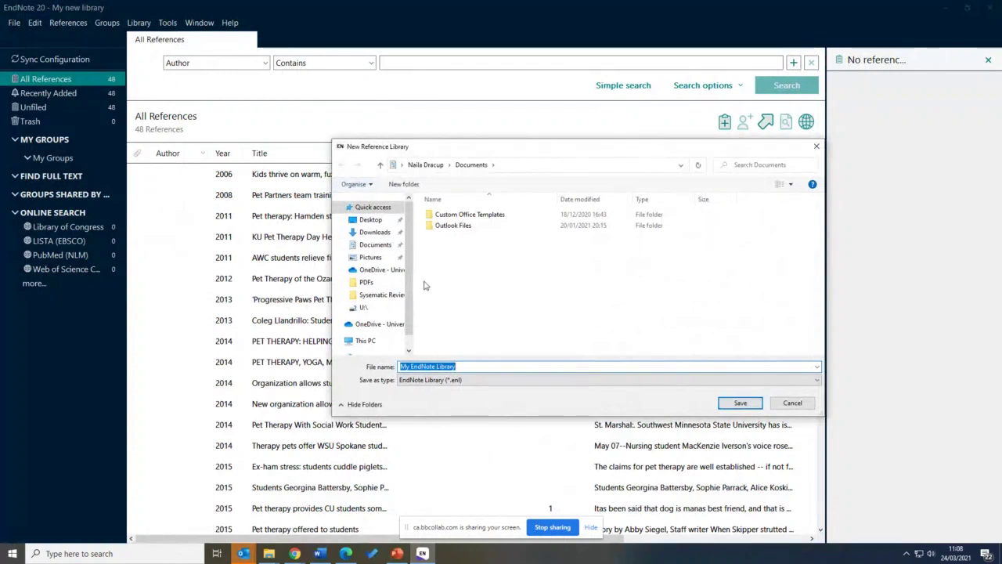
{"action": "left_click", "coordinate": [368, 220]}
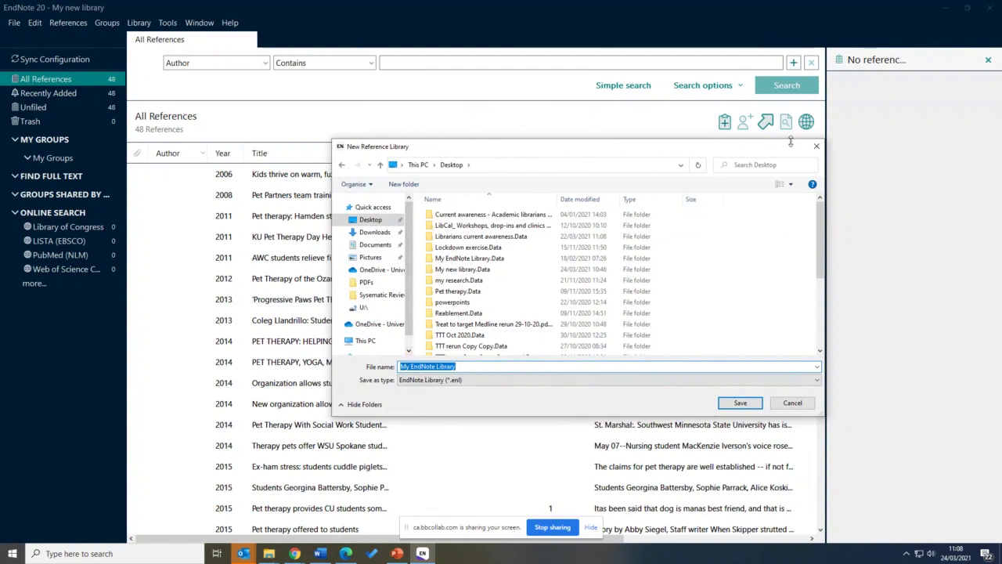
{"action": "left_click", "coordinate": [817, 145]}
{"action": "left_click", "coordinate": [14, 23]}
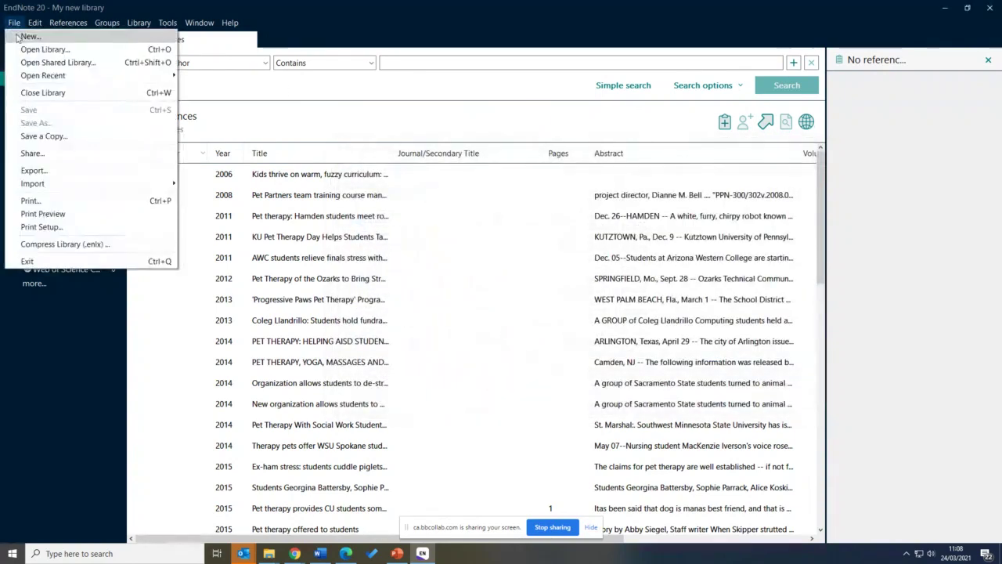
{"action": "left_click", "coordinate": [29, 36]}
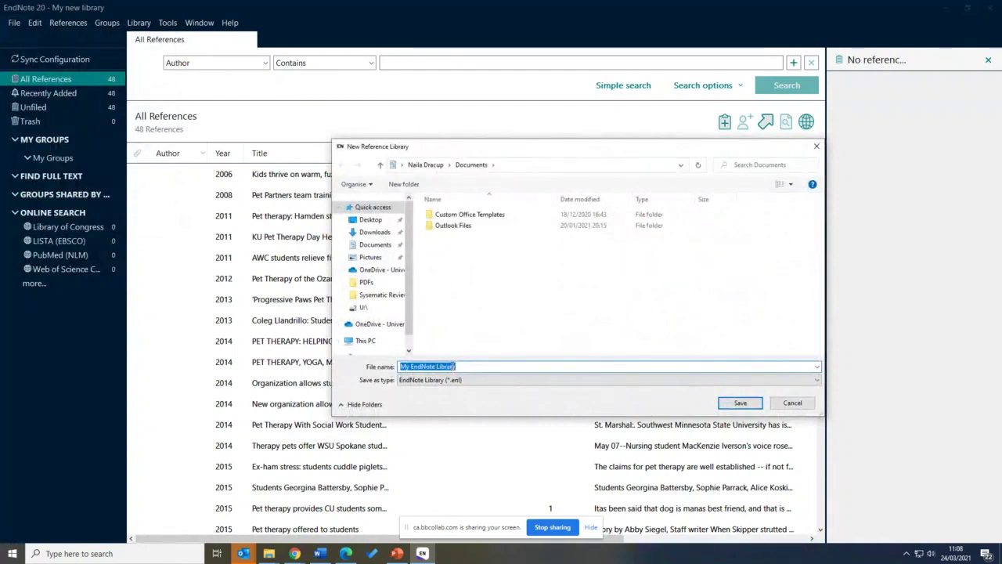
{"action": "left_click", "coordinate": [736, 405]}
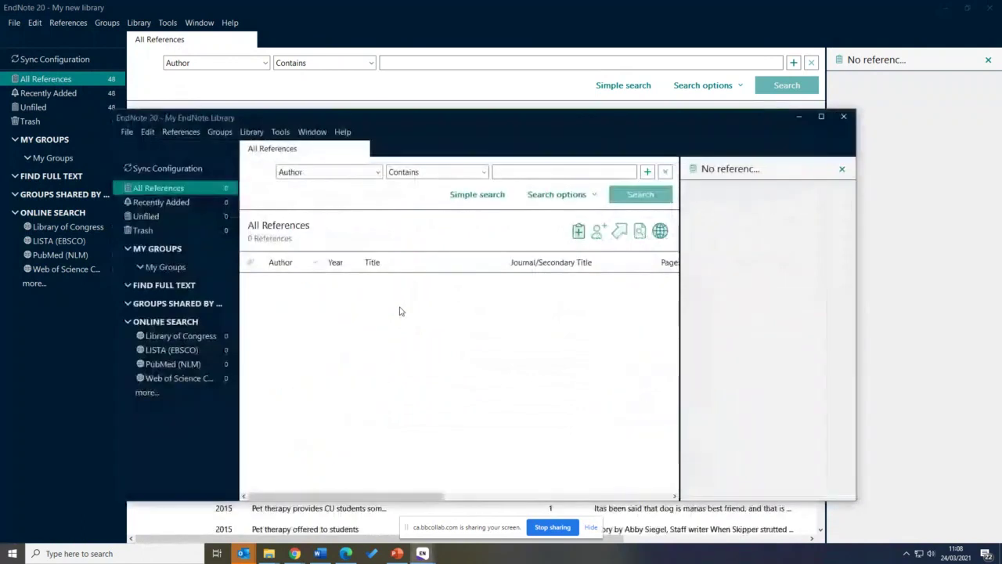
Minimise the older My new library window and close the browser
{"action": "left_click", "coordinate": [940, 14]}
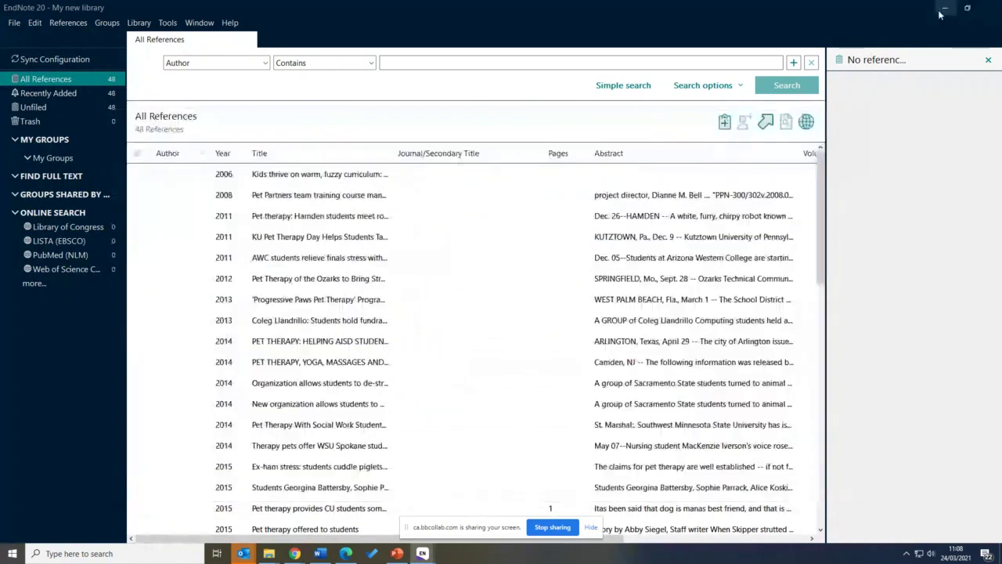
{"action": "left_click", "coordinate": [944, 9]}
{"action": "left_click", "coordinate": [990, 7]}
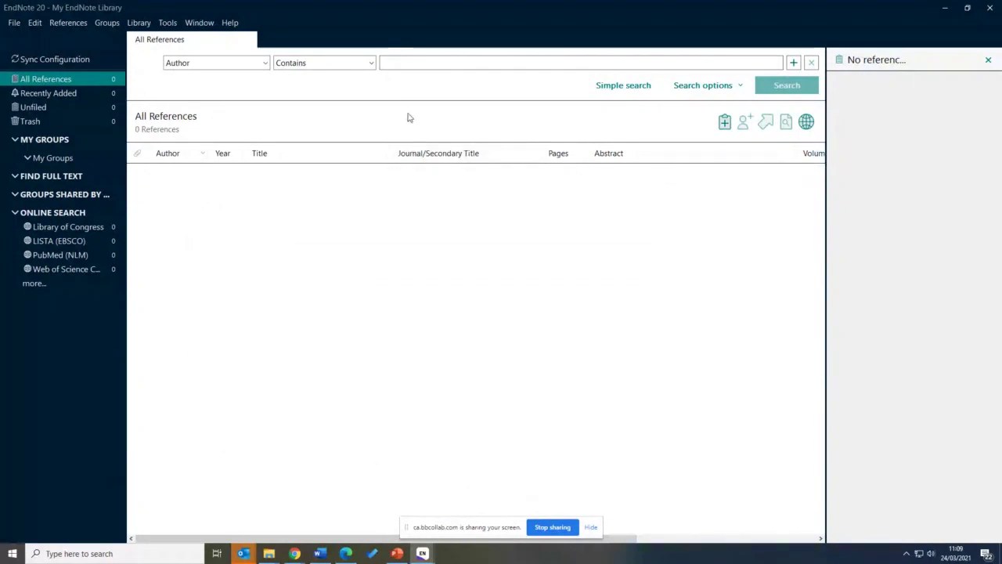
{"action": "left_click", "coordinate": [14, 24]}
{"action": "mouse_move", "coordinate": [48, 27]}
{"action": "mouse_move", "coordinate": [102, 28]}
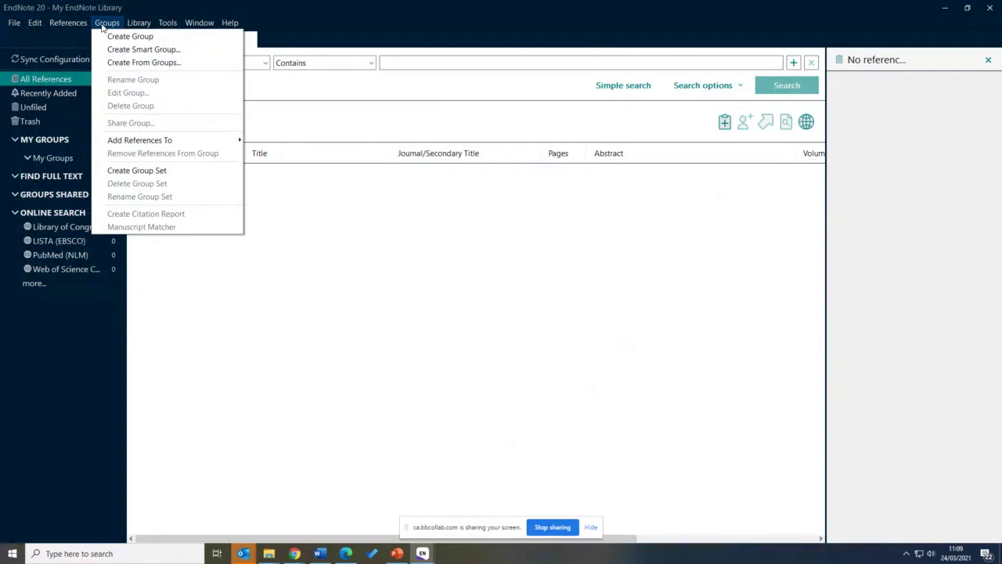
{"action": "left_click", "coordinate": [15, 22]}
{"action": "left_click", "coordinate": [16, 23]}
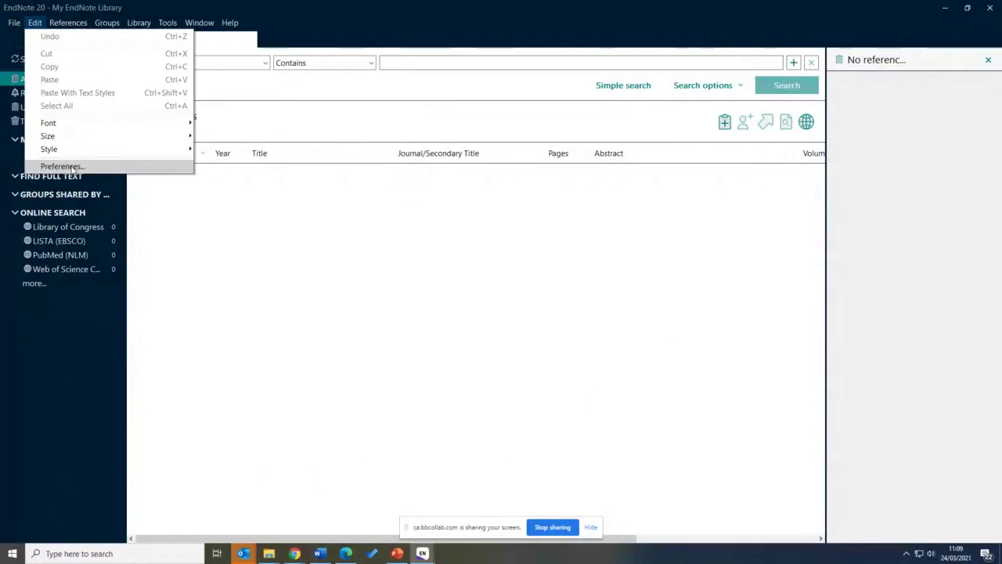
{"action": "mouse_move", "coordinate": [139, 21]}
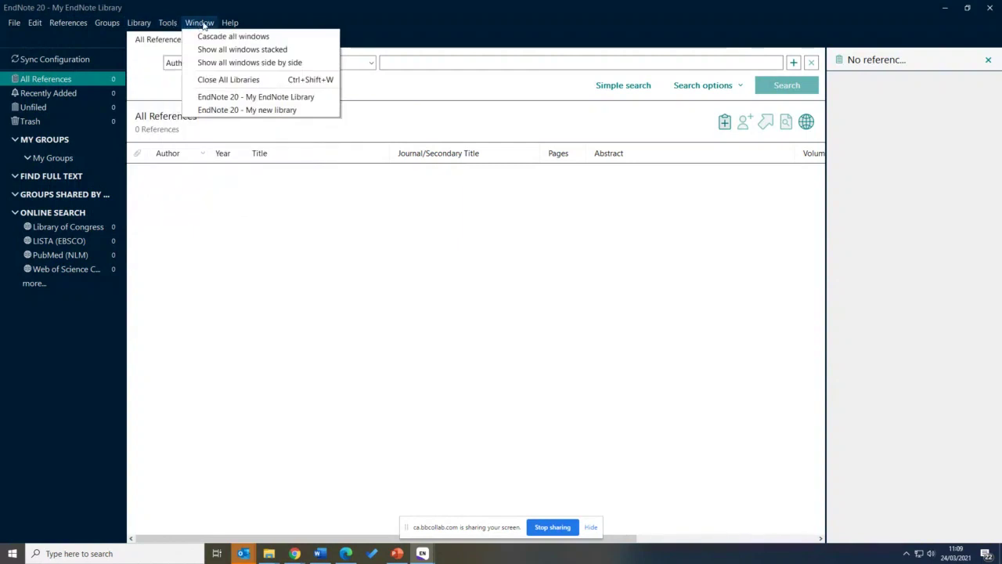
{"action": "mouse_move", "coordinate": [225, 24]}
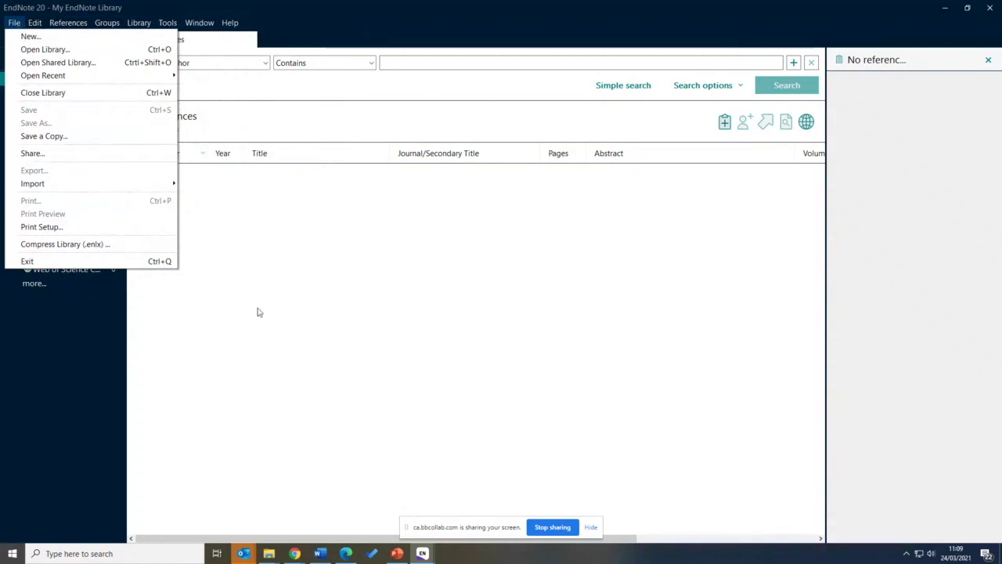
{"action": "mouse_move", "coordinate": [302, 557]}
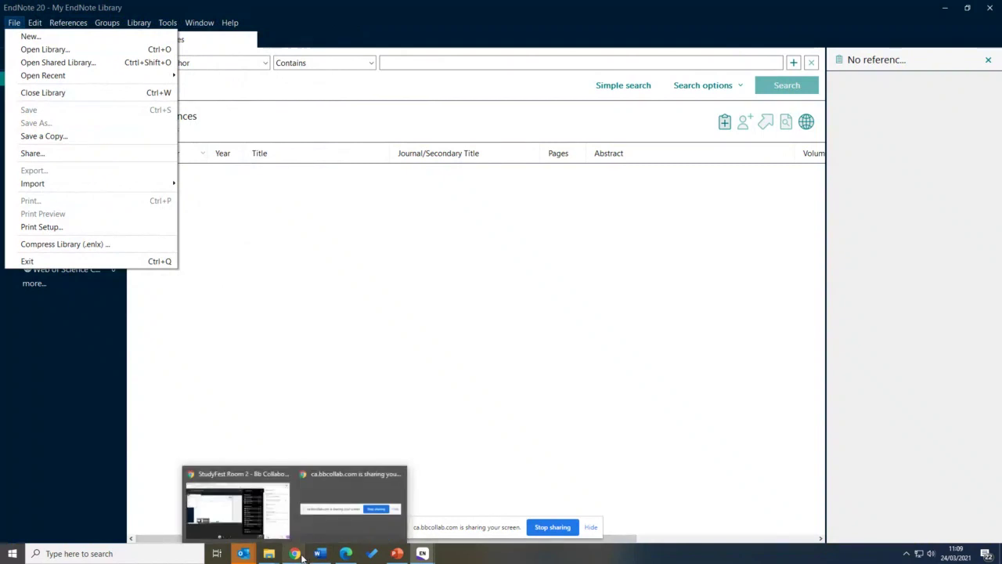
Open a new Chrome window and go from the Derby Library page to the catalogue search
{"action": "right_click", "coordinate": [302, 557]}
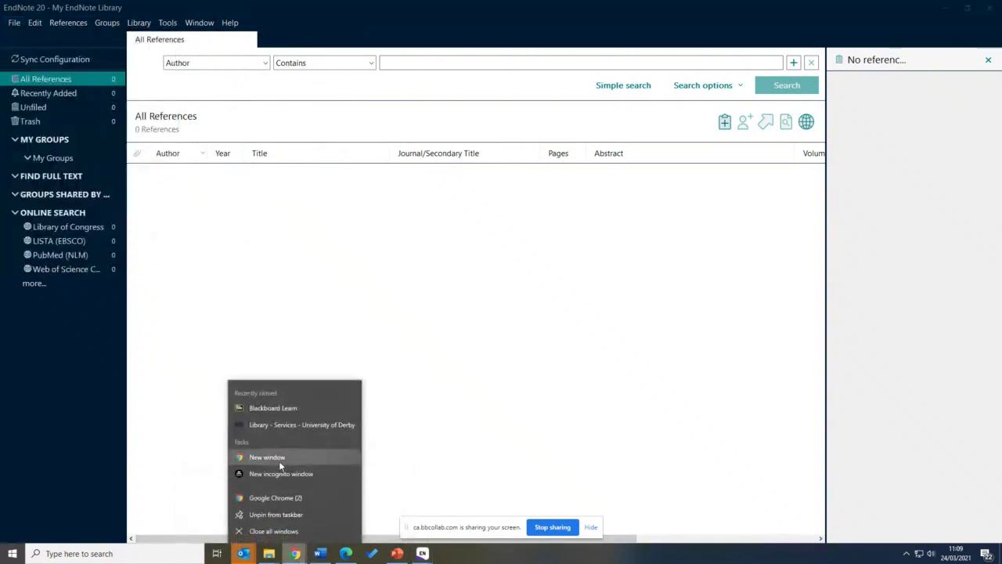
{"action": "left_click", "coordinate": [279, 465]}
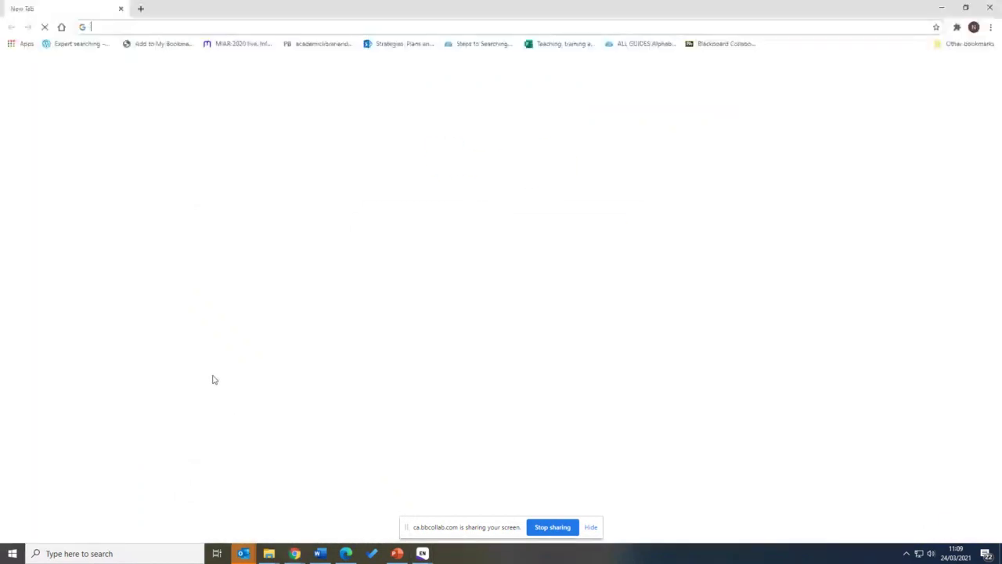
{"action": "left_click", "coordinate": [393, 291]}
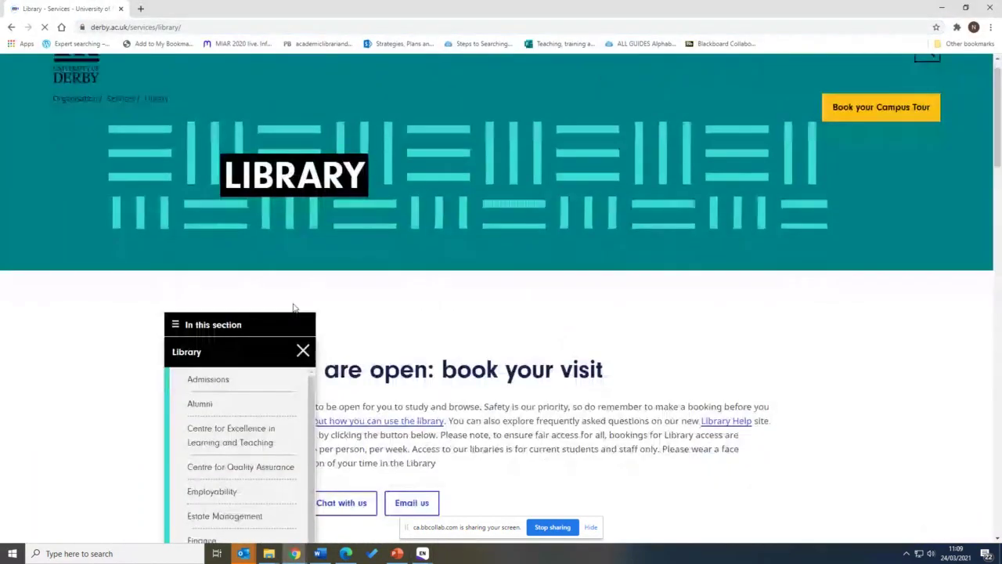
{"action": "scroll", "coordinate": [69, 286], "scroll_direction": "down", "scroll_amount": 10}
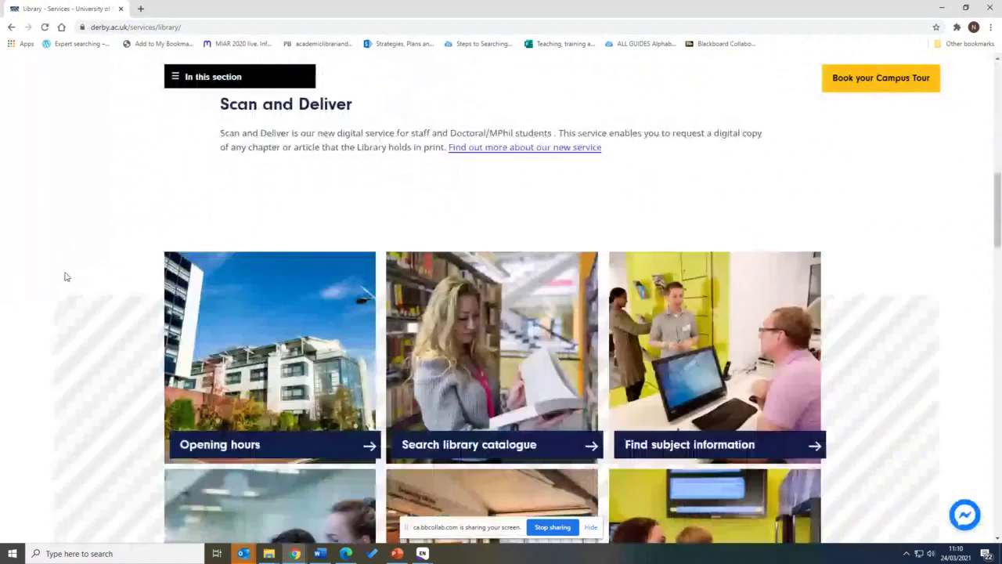
{"action": "scroll", "coordinate": [66, 276], "scroll_direction": "down", "scroll_amount": 2}
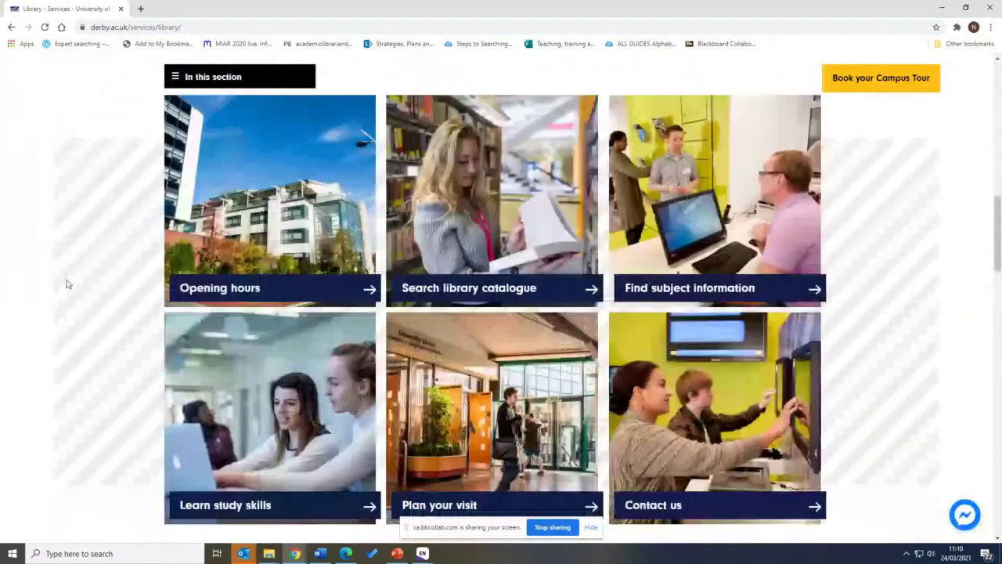
{"action": "left_click", "coordinate": [442, 248]}
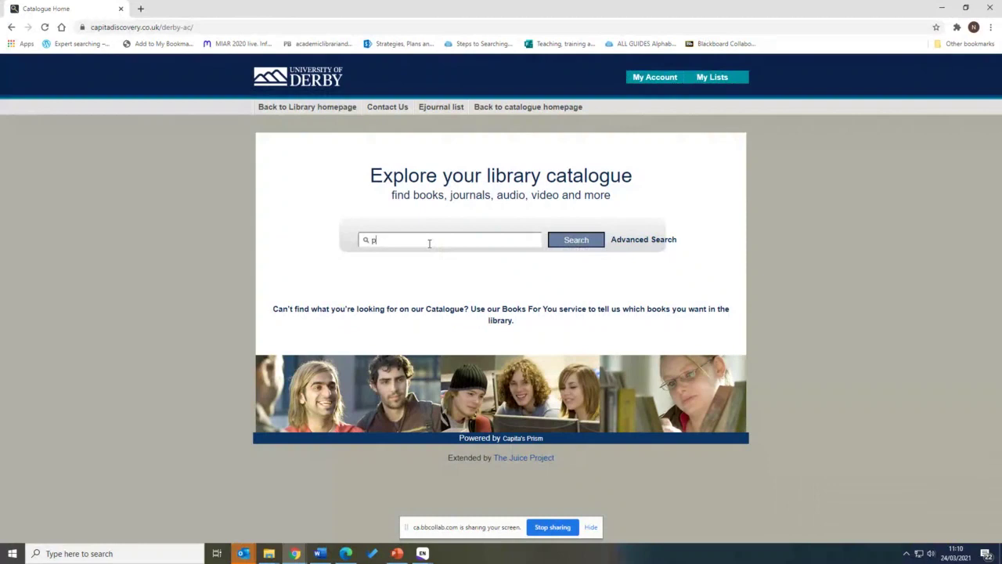
Search the catalogue for 'pet therapy' and open the Handbook on animal-assisted therapy record
{"action": "left_click", "coordinate": [429, 243]}
{"action": "type", "text": "pet therapy"}
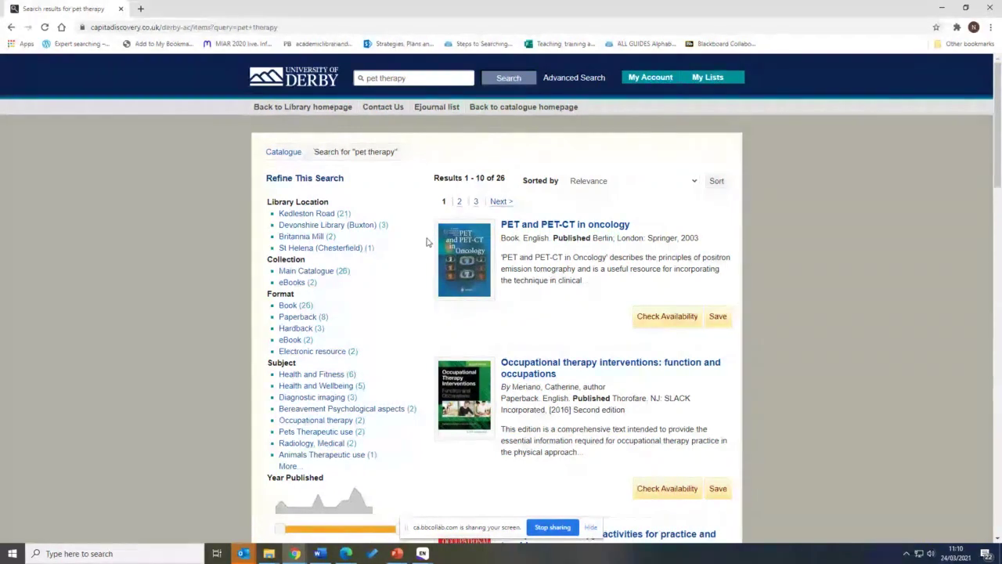
{"action": "scroll", "coordinate": [427, 243], "scroll_direction": "down", "scroll_amount": 4}
{"action": "scroll", "coordinate": [427, 241], "scroll_direction": "down", "scroll_amount": 3}
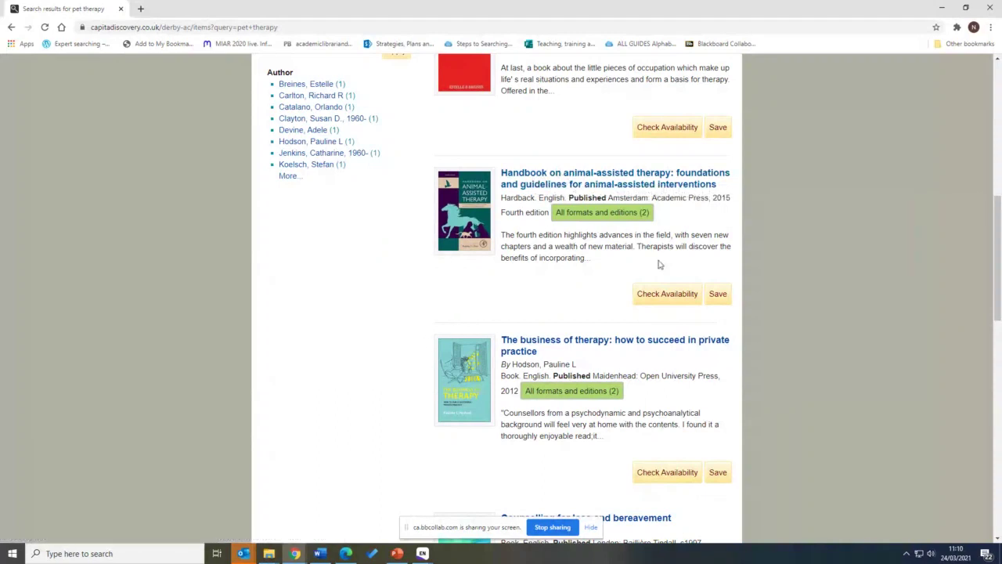
{"action": "left_click", "coordinate": [719, 302]}
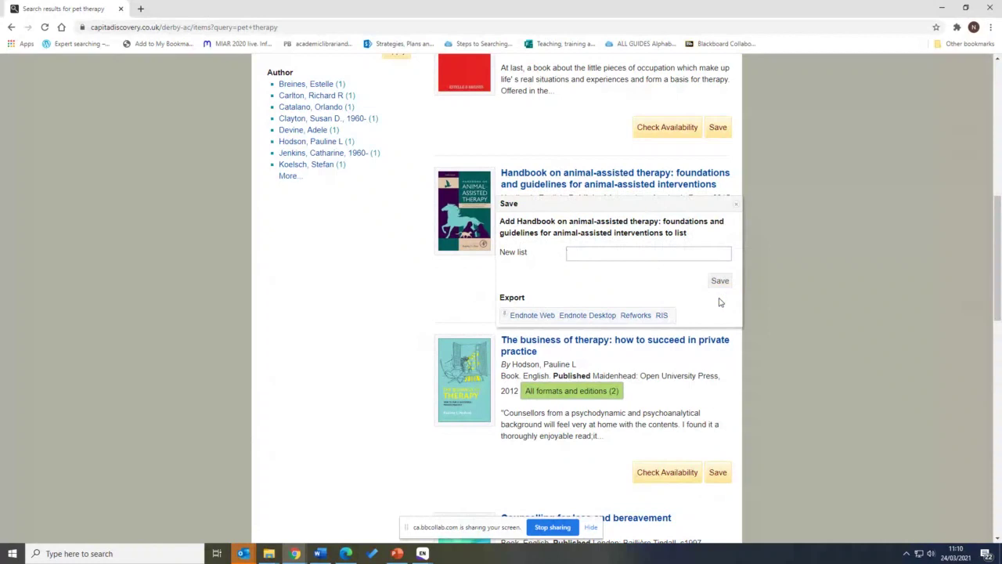
{"action": "left_click", "coordinate": [780, 302]}
{"action": "left_click", "coordinate": [733, 206]}
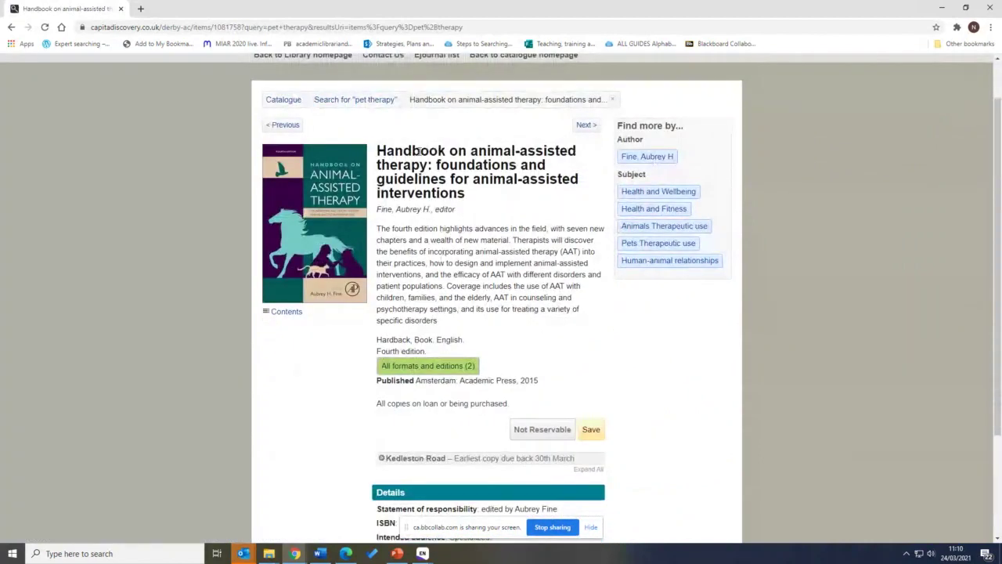
Select and then deselect the book's title text on the record page
{"action": "left_click_drag", "start_coordinate": [378, 151], "coordinate": [423, 153]}
{"action": "left_click", "coordinate": [423, 153]}
{"action": "left_click_drag", "start_coordinate": [468, 198], "coordinate": [403, 166]}
{"action": "left_click", "coordinate": [392, 205]}
Export the record as Endnote Desktop, downloading 1081758.enw
{"action": "scroll", "coordinate": [595, 349], "scroll_direction": "down", "scroll_amount": 1}
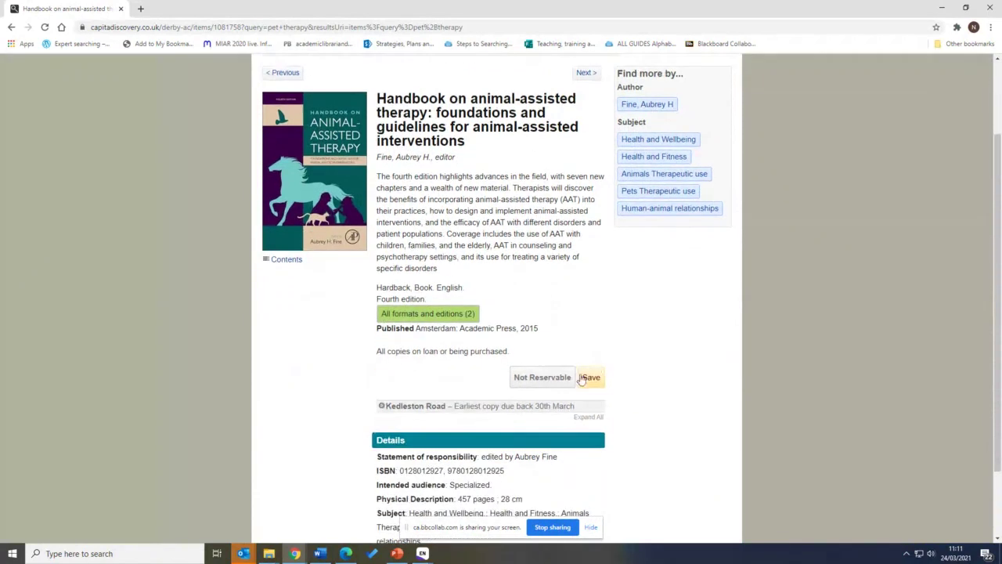
{"action": "left_click", "coordinate": [592, 378]}
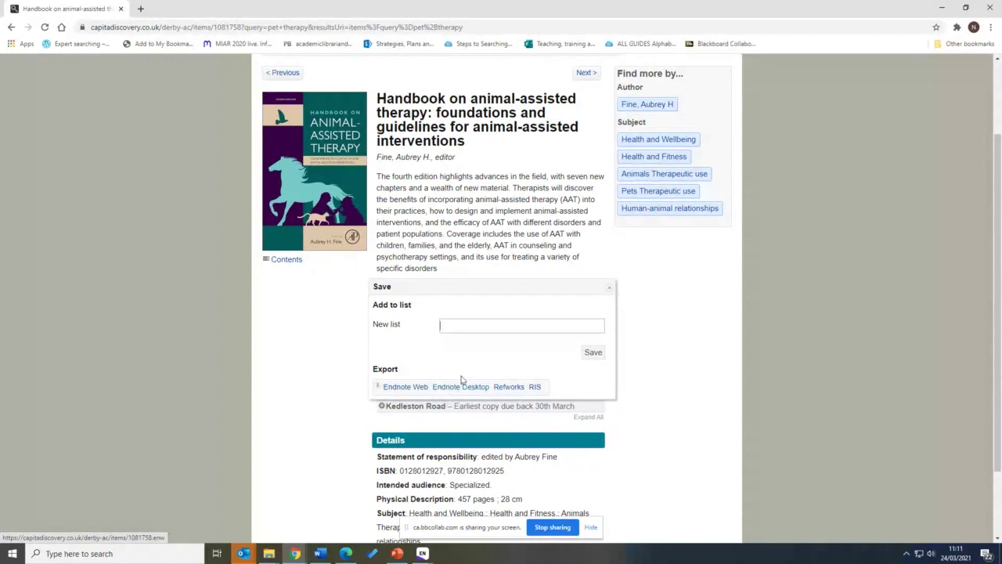
{"action": "left_click", "coordinate": [453, 386]}
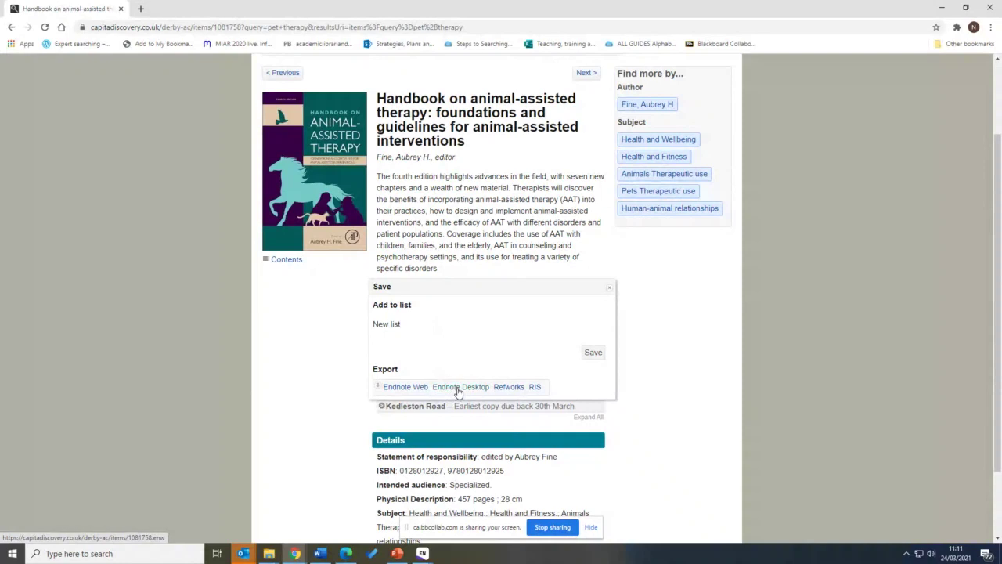
{"action": "left_click", "coordinate": [459, 388]}
{"action": "scroll", "coordinate": [459, 388], "scroll_direction": "down", "scroll_amount": 1}
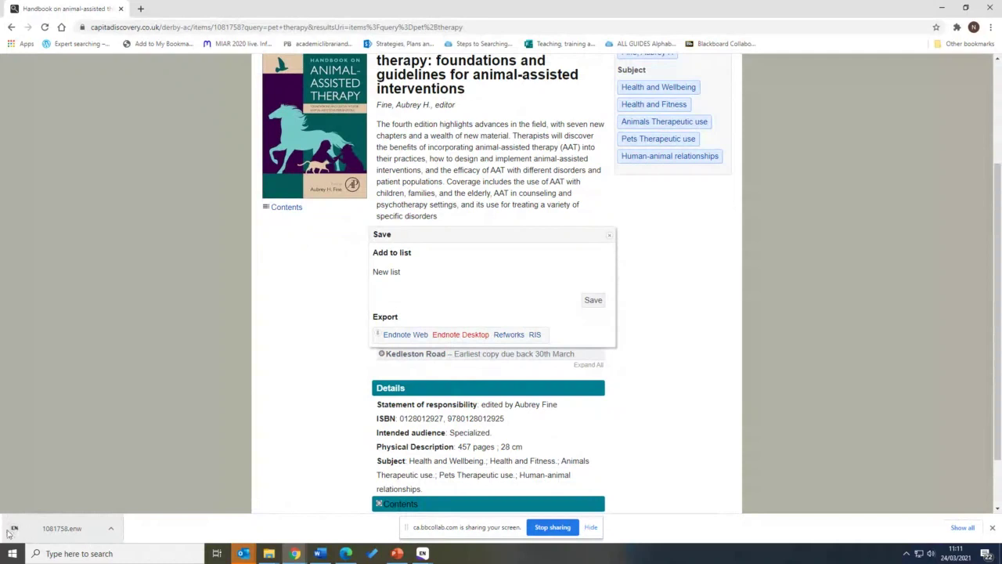
Open 1081758.enw in EndNote and view the imported 2015 Handbook reference's details
{"action": "left_click", "coordinate": [63, 527]}
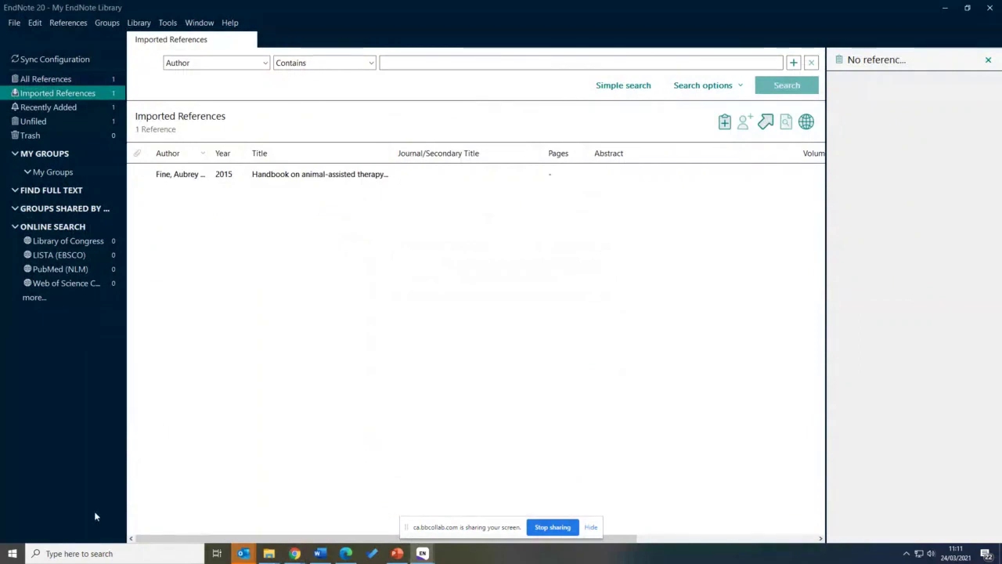
{"action": "left_click", "coordinate": [313, 176]}
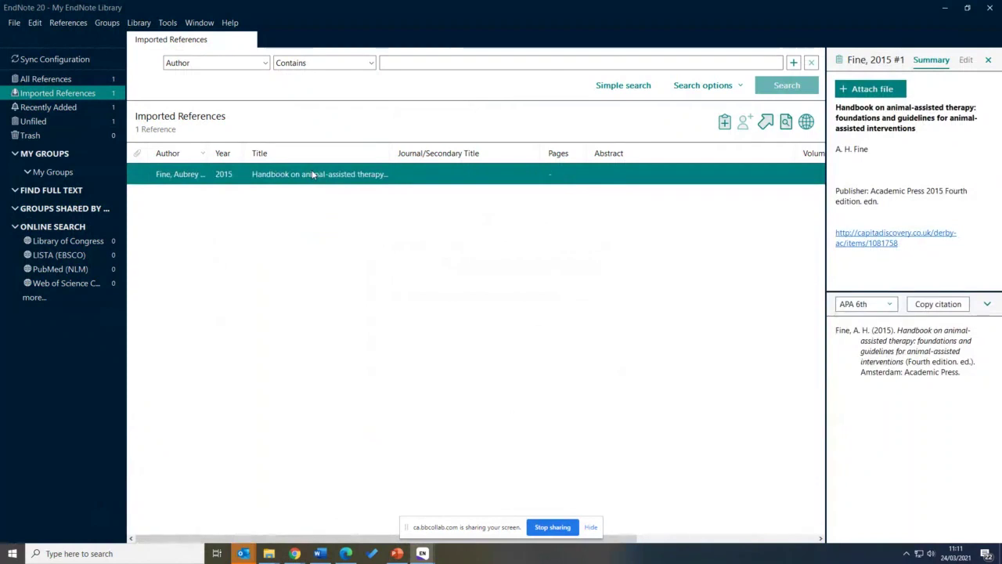
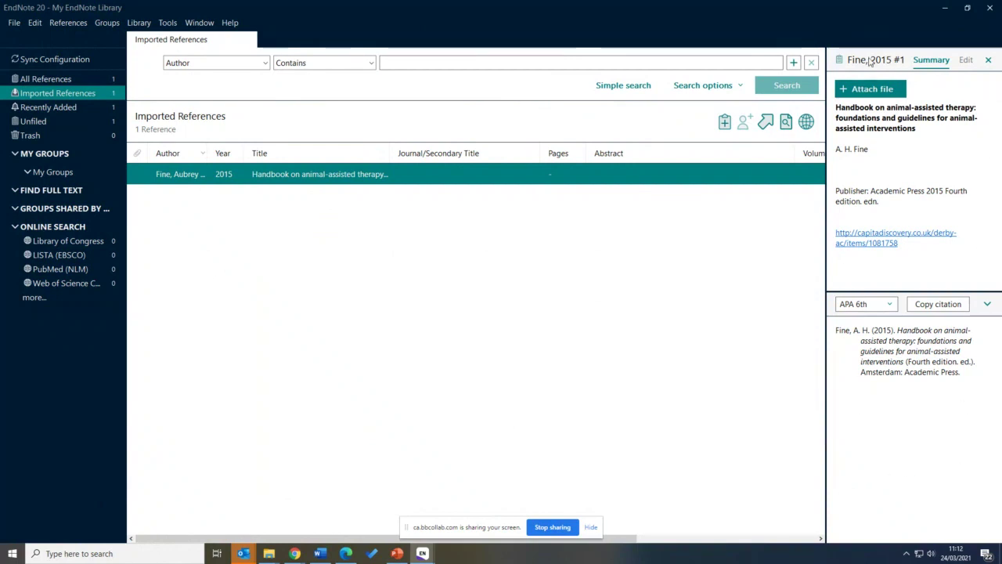
{"action": "left_click", "coordinate": [965, 60]}
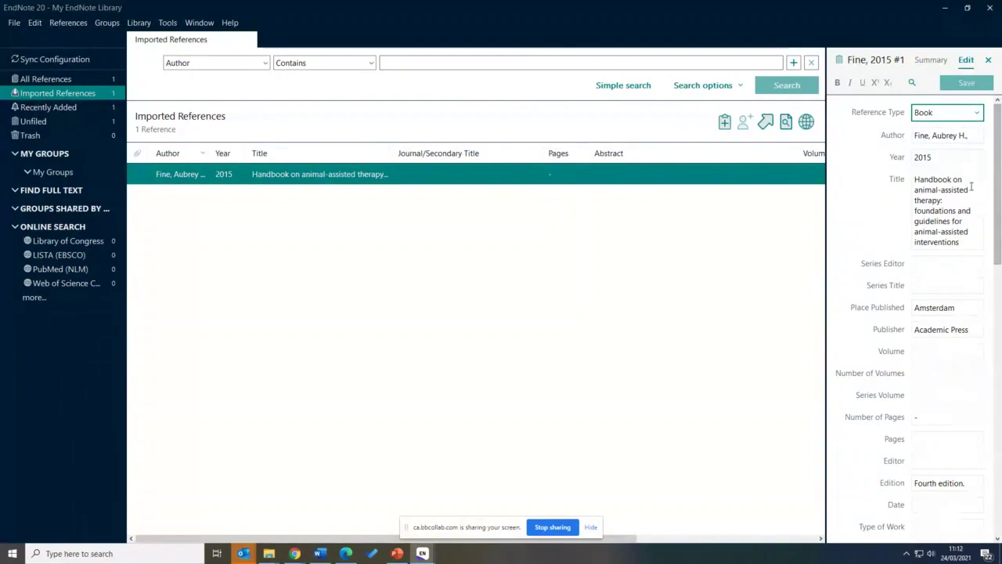
{"action": "scroll", "coordinate": [951, 129], "scroll_direction": "down", "scroll_amount": 1}
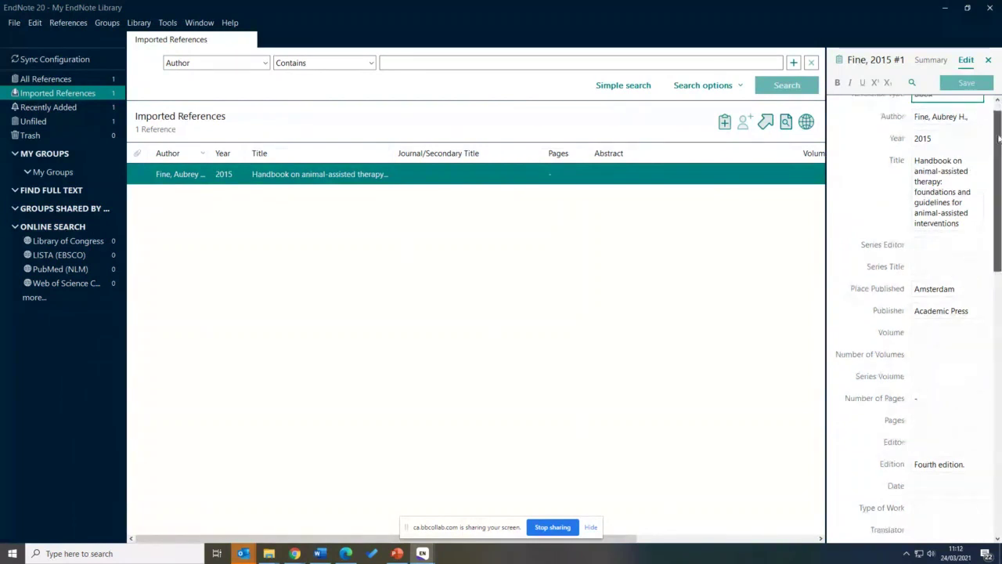
{"action": "scroll", "coordinate": [963, 121], "scroll_direction": "up", "scroll_amount": 1}
{"action": "left_click", "coordinate": [973, 115]}
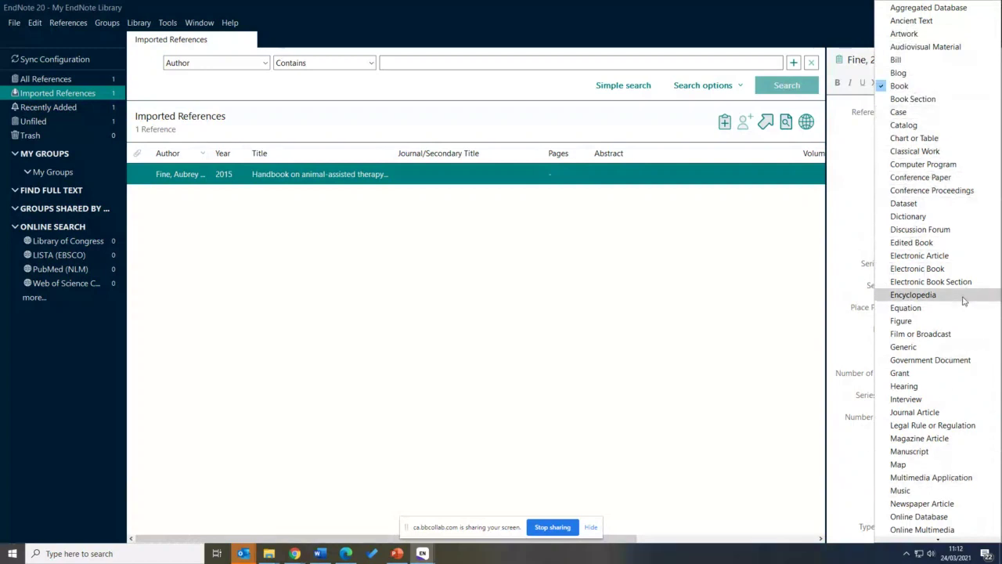
{"action": "scroll", "coordinate": [963, 301], "scroll_direction": "down", "scroll_amount": 1}
{"action": "scroll", "coordinate": [925, 389], "scroll_direction": "down", "scroll_amount": 5}
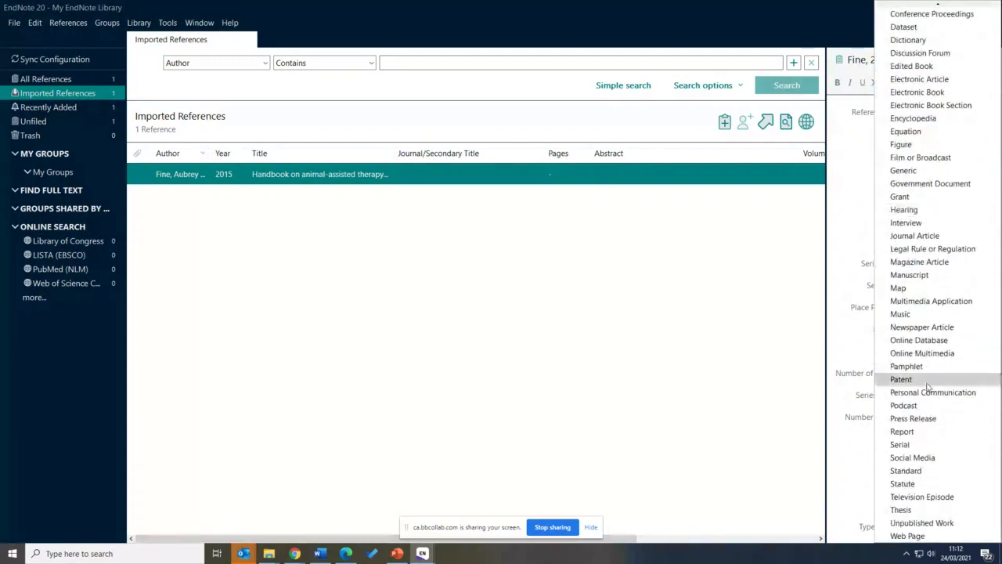
{"action": "left_click", "coordinate": [842, 229]}
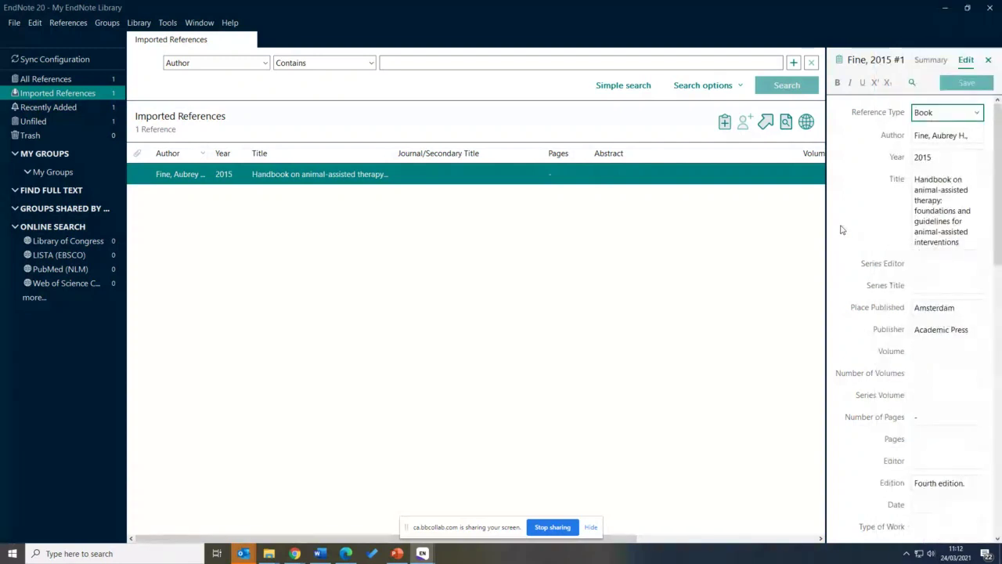
{"action": "scroll", "coordinate": [869, 290], "scroll_direction": "down", "scroll_amount": 3}
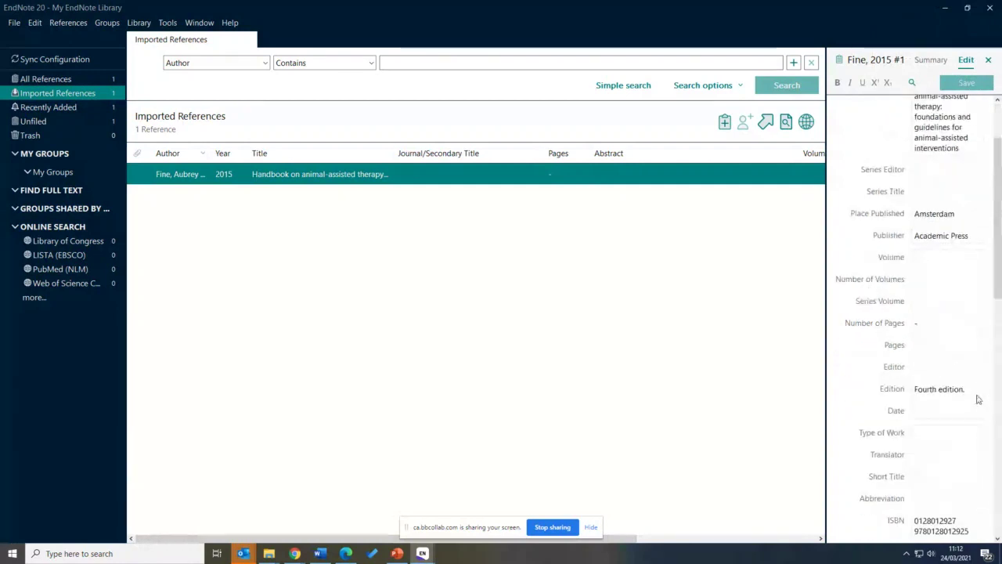
{"action": "scroll", "coordinate": [898, 405], "scroll_direction": "down", "scroll_amount": 10}
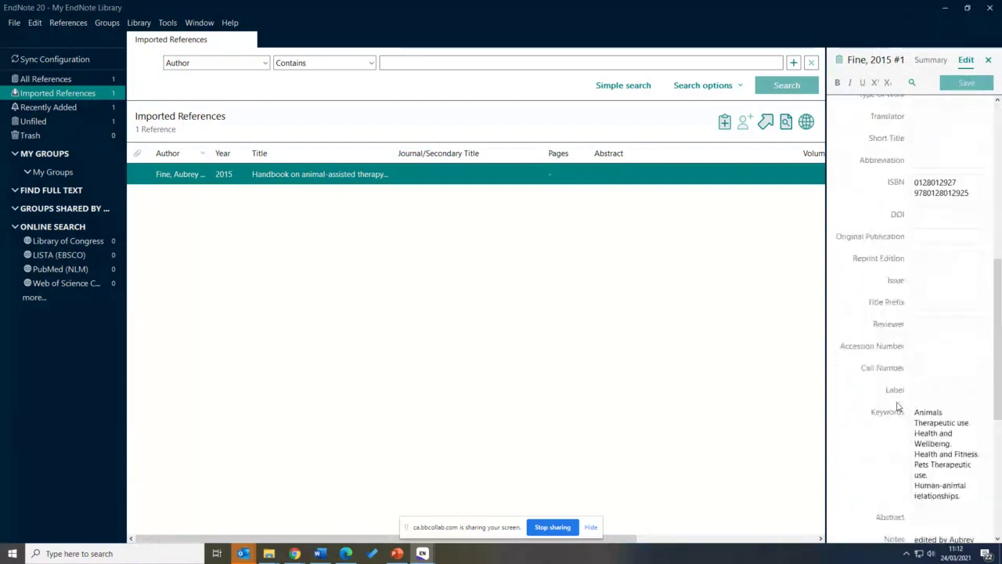
{"action": "scroll", "coordinate": [899, 406], "scroll_direction": "down", "scroll_amount": 7}
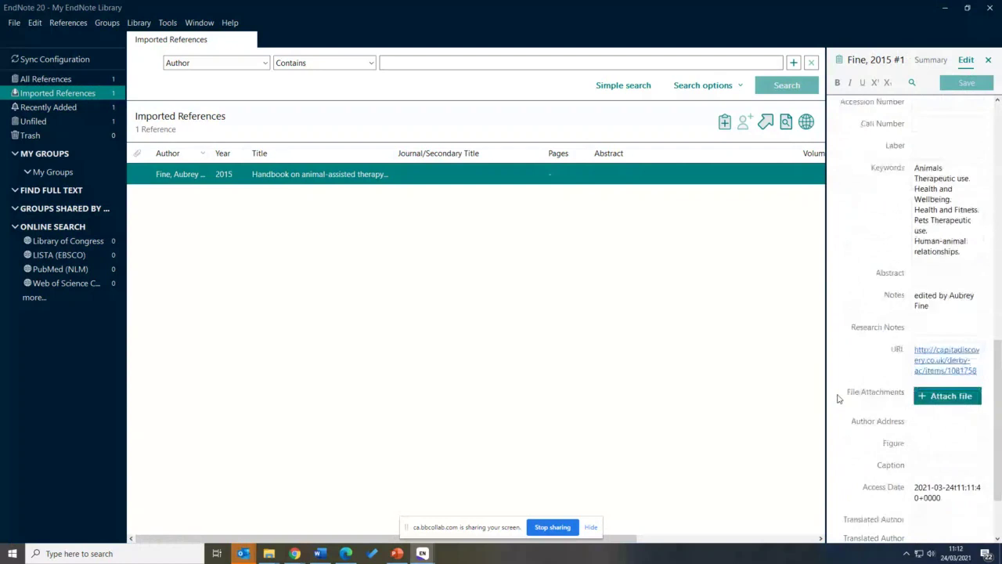
{"action": "scroll", "coordinate": [839, 398], "scroll_direction": "down", "scroll_amount": 2}
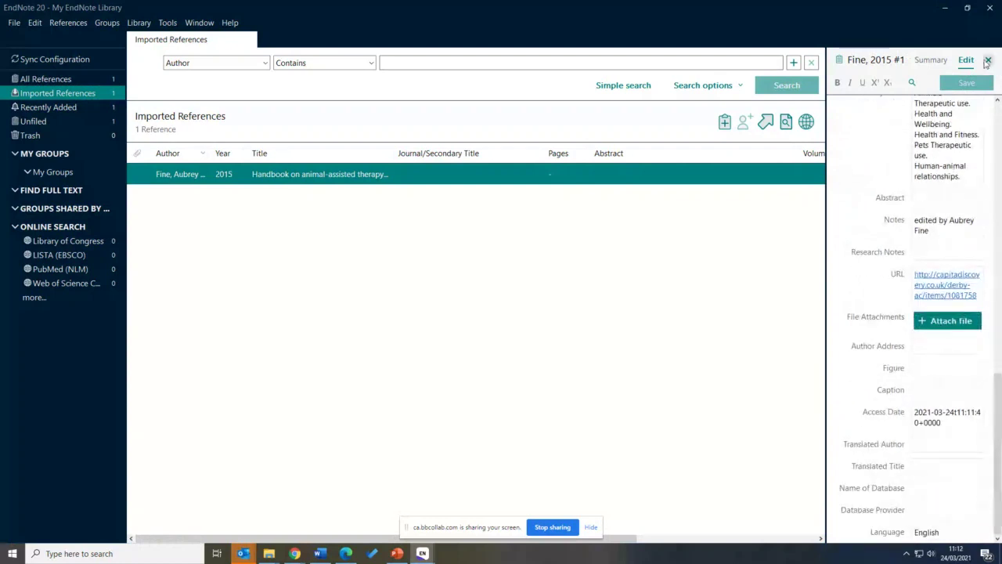
{"action": "left_click", "coordinate": [942, 63]}
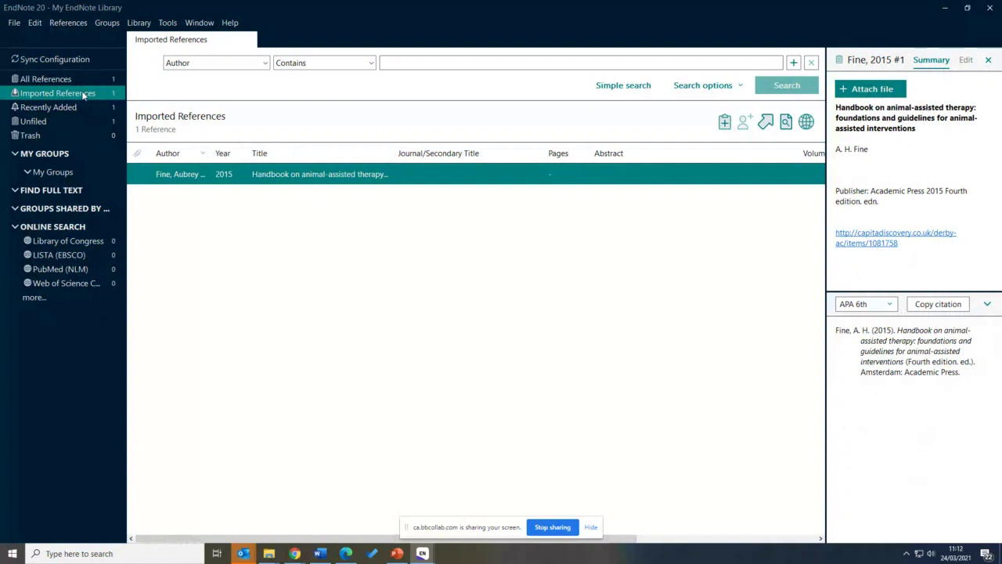
{"action": "left_click", "coordinate": [79, 78]}
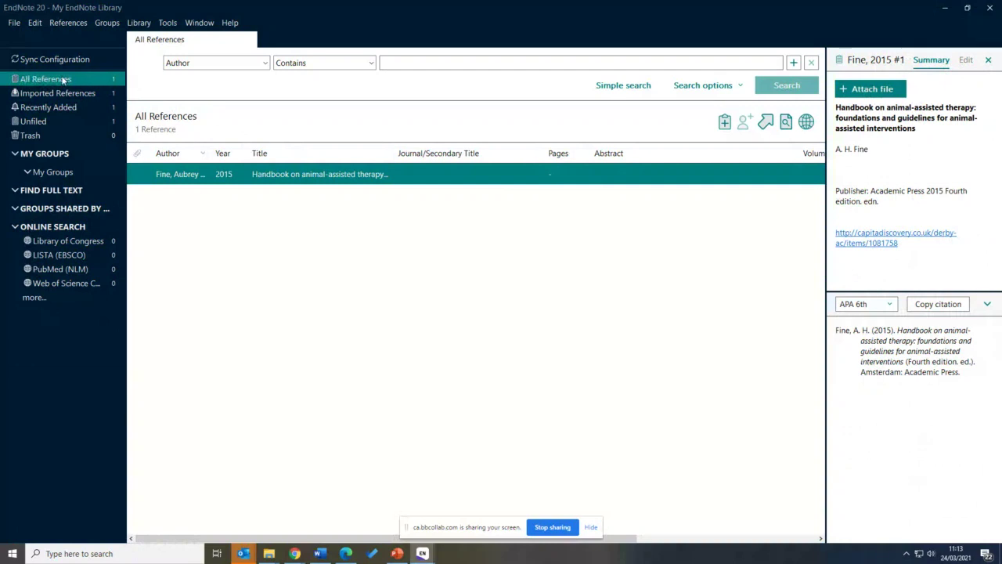
{"action": "left_click", "coordinate": [24, 96]}
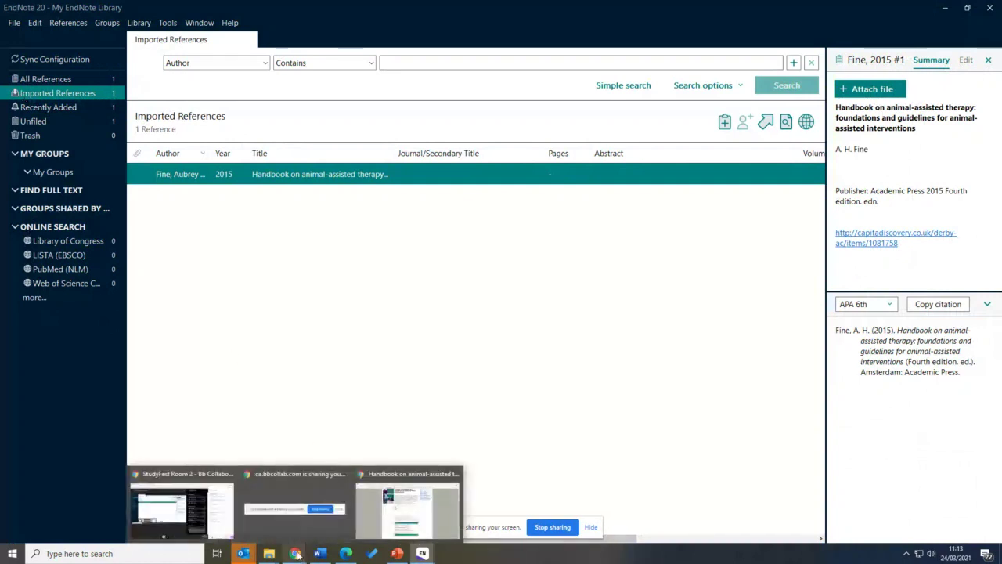
Return to the pet therapy search results and limit them to eBooks
{"action": "left_click", "coordinate": [408, 509]}
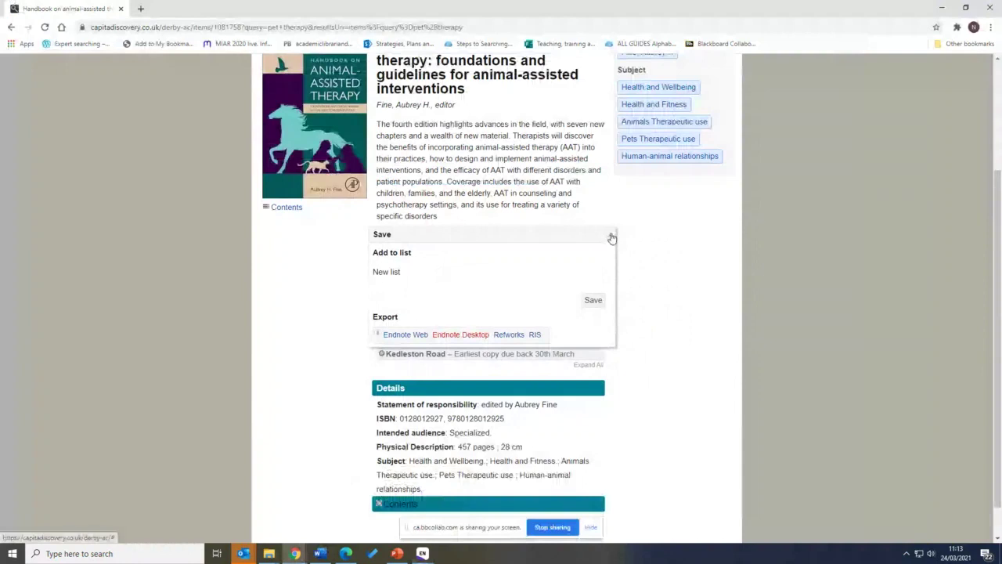
{"action": "left_click", "coordinate": [11, 27]}
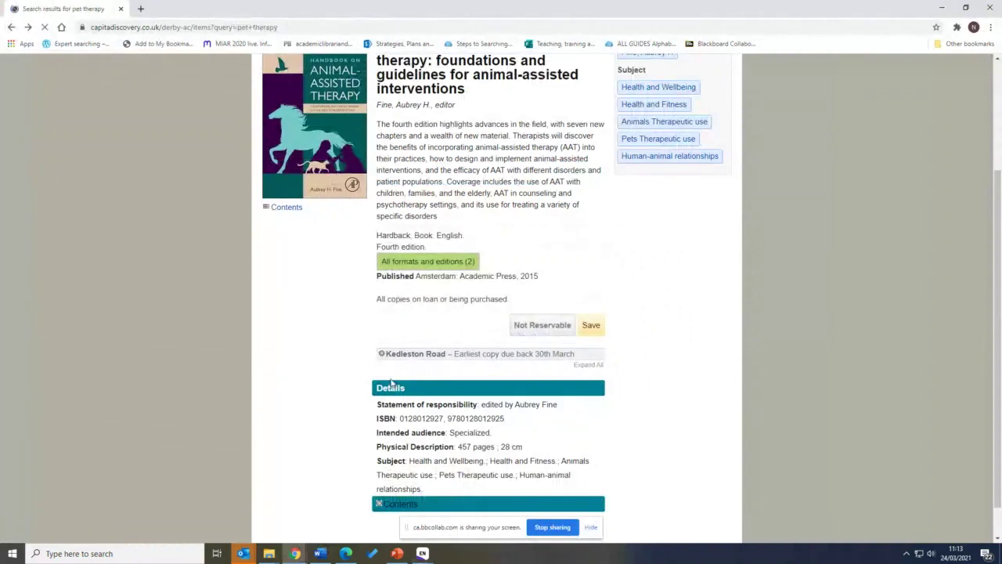
{"action": "scroll", "coordinate": [377, 377], "scroll_direction": "down", "scroll_amount": 3}
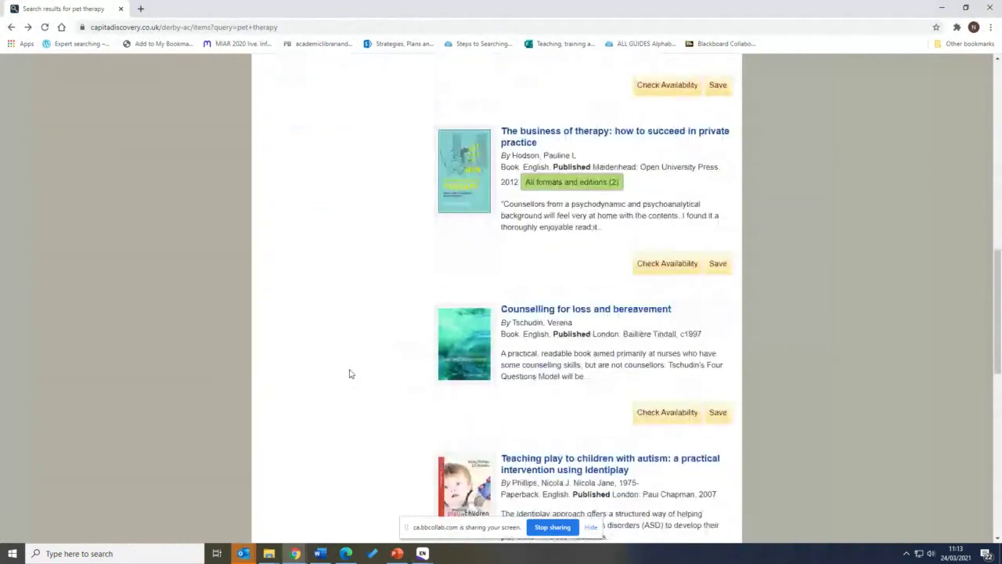
{"action": "scroll", "coordinate": [350, 374], "scroll_direction": "down", "scroll_amount": 5}
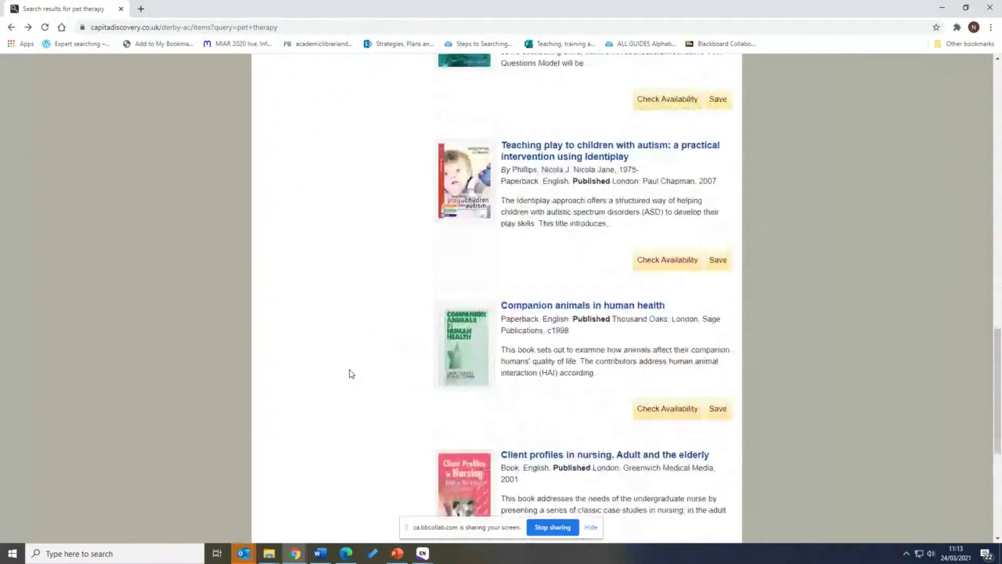
{"action": "scroll", "coordinate": [350, 375], "scroll_direction": "down", "scroll_amount": 4}
{"action": "scroll", "coordinate": [350, 374], "scroll_direction": "up", "scroll_amount": 9}
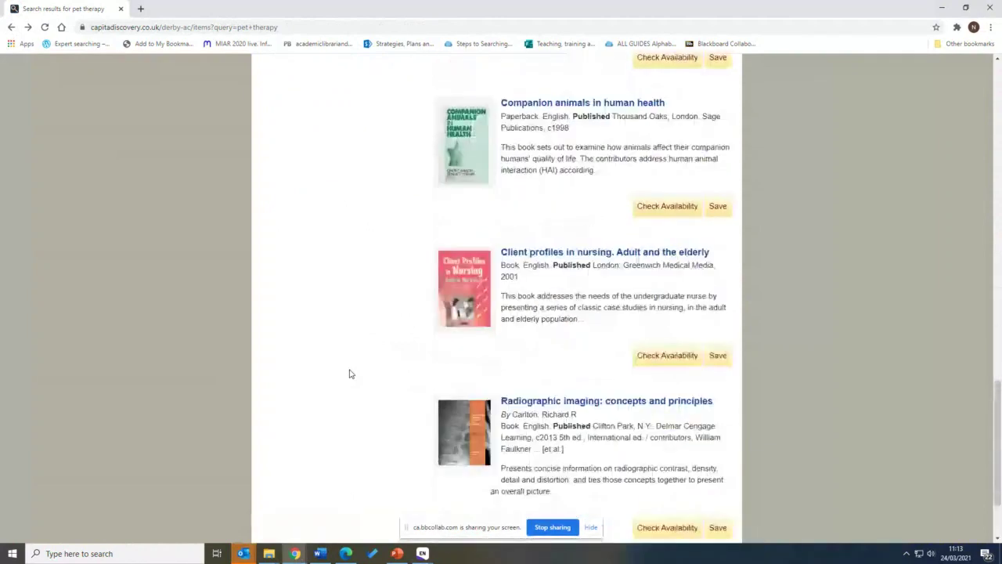
{"action": "scroll", "coordinate": [350, 373], "scroll_direction": "up", "scroll_amount": 8}
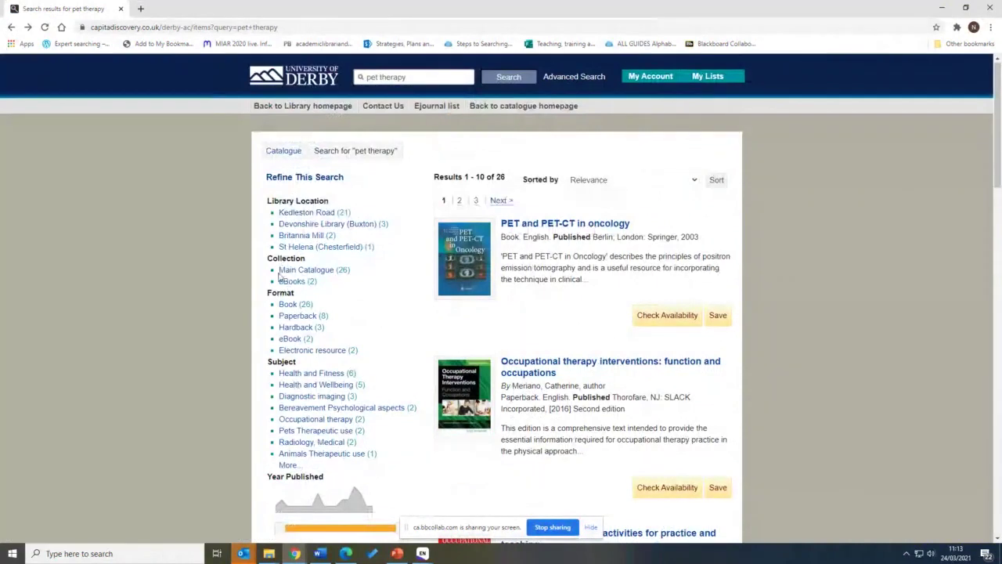
{"action": "left_click", "coordinate": [287, 281]}
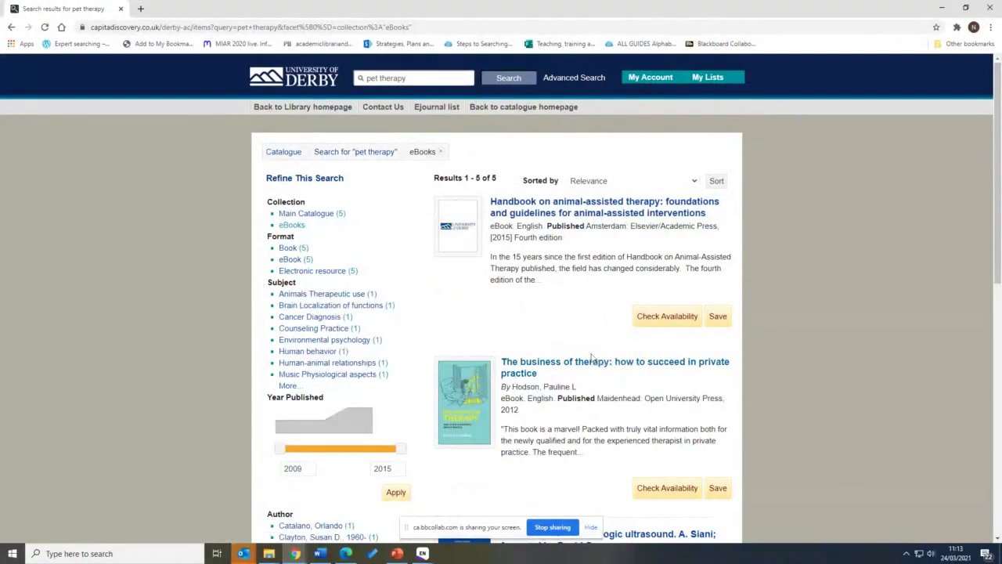
Download The business of therapy record as an EndNote Desktop .enw file
{"action": "scroll", "coordinate": [599, 364], "scroll_direction": "down", "scroll_amount": 1}
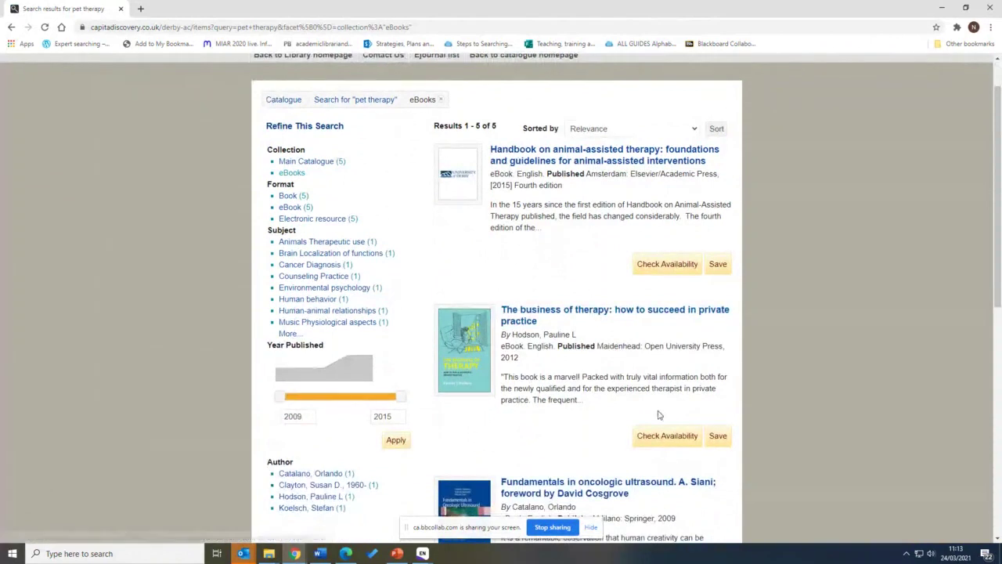
{"action": "left_click", "coordinate": [717, 436]}
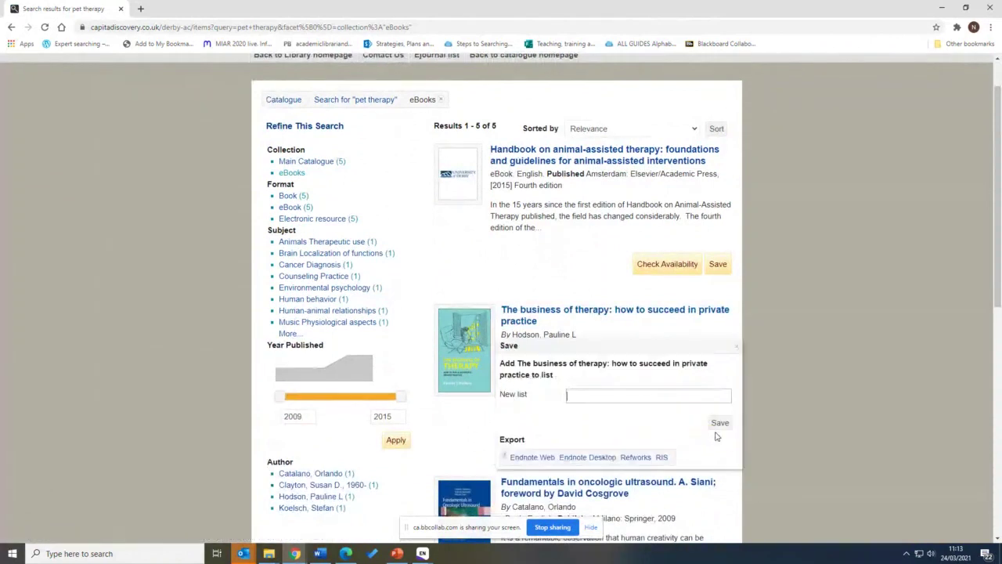
{"action": "left_click", "coordinate": [593, 459]}
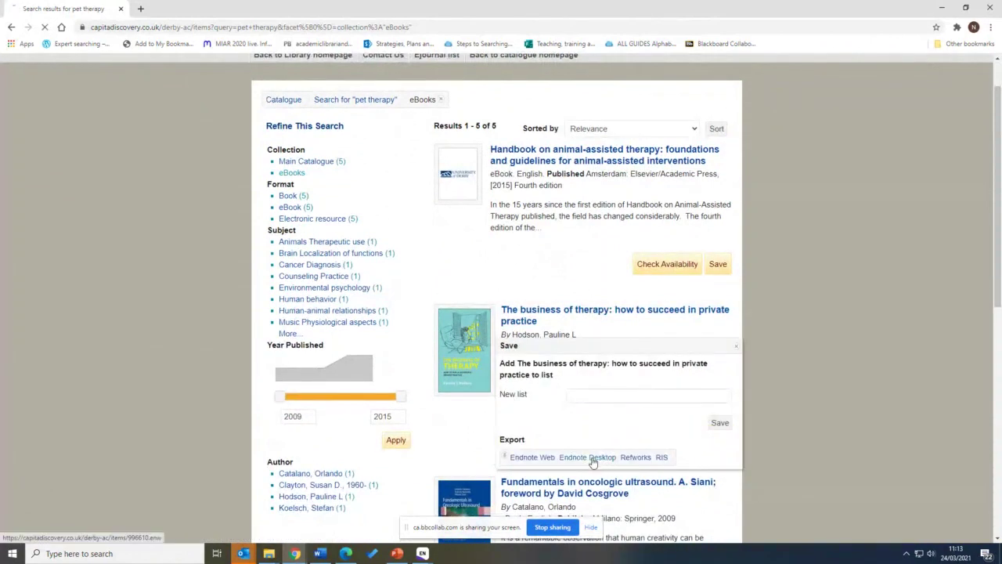
{"action": "scroll", "coordinate": [593, 461], "scroll_direction": "down", "scroll_amount": 1}
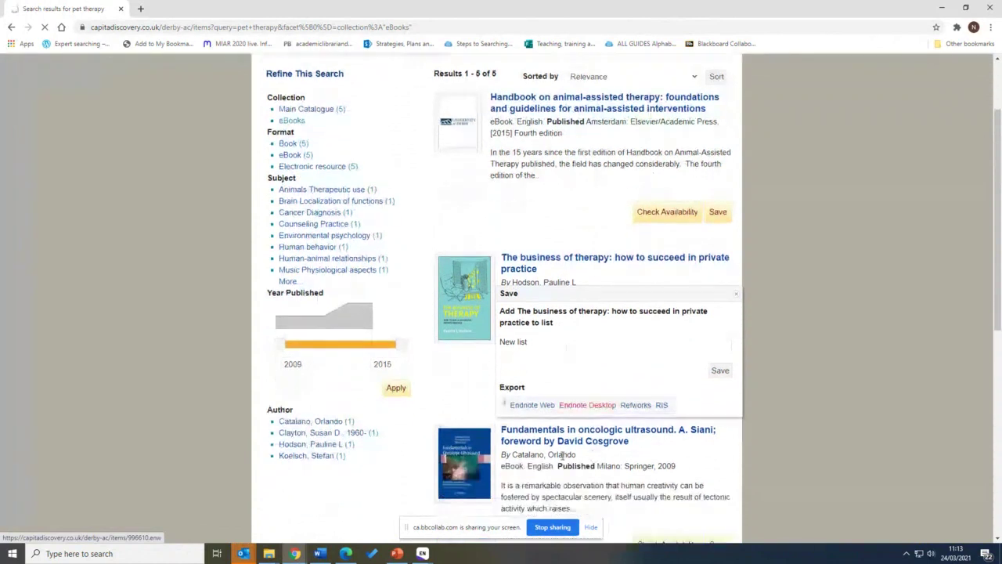
Import the downloaded .enw file and check All References against Imported References
{"action": "left_click", "coordinate": [39, 529]}
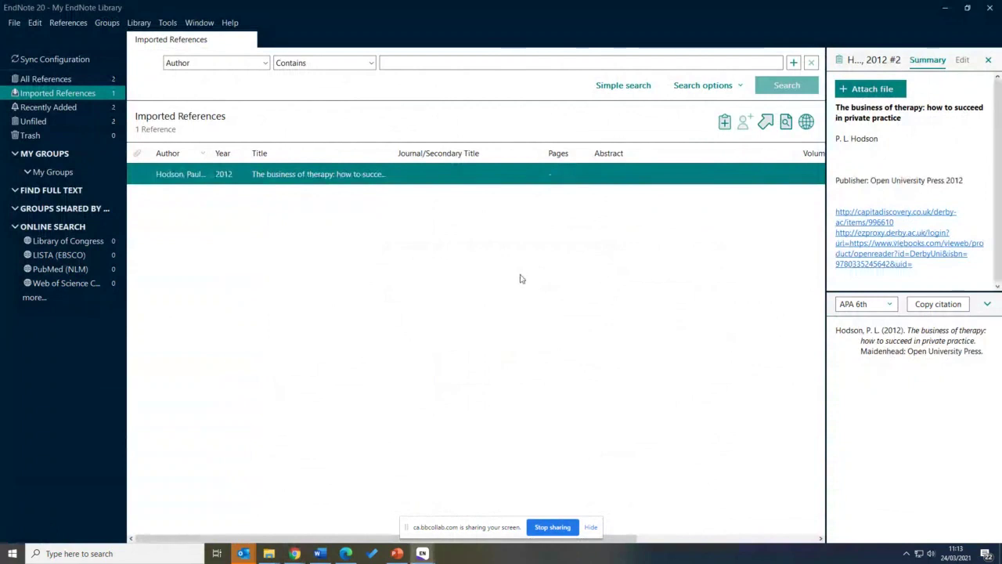
{"action": "left_click", "coordinate": [64, 82]}
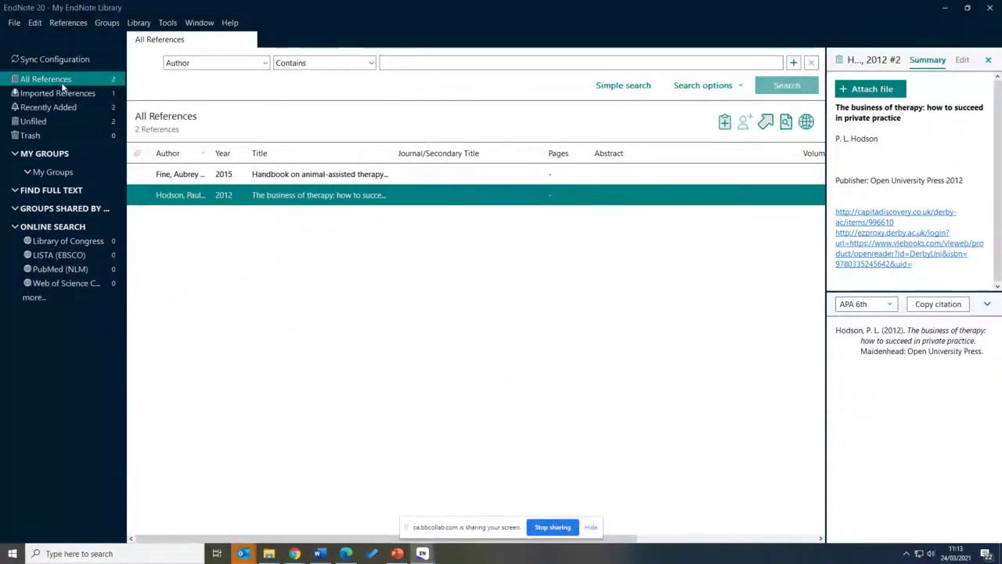
{"action": "left_click", "coordinate": [59, 94]}
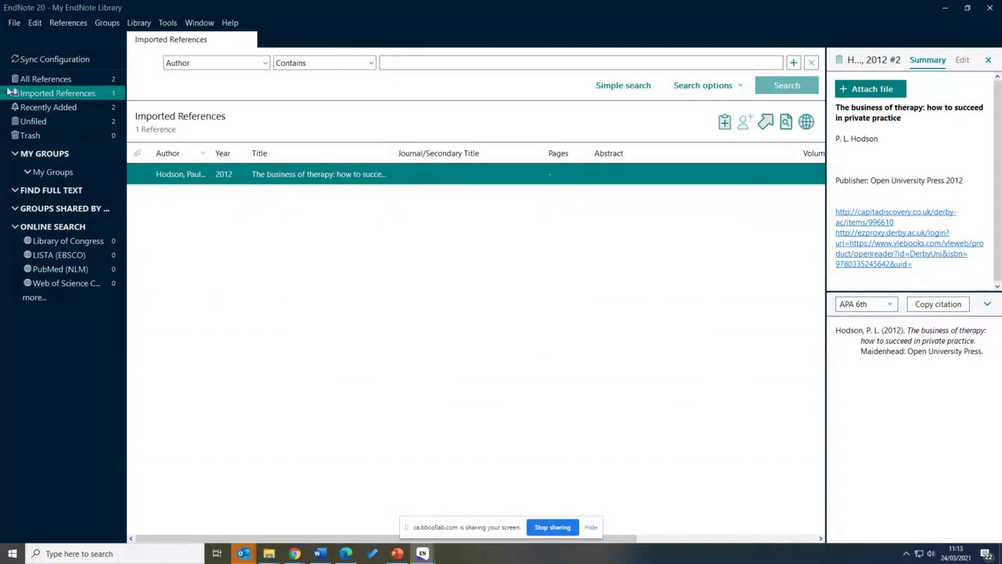
{"action": "left_click", "coordinate": [47, 81]}
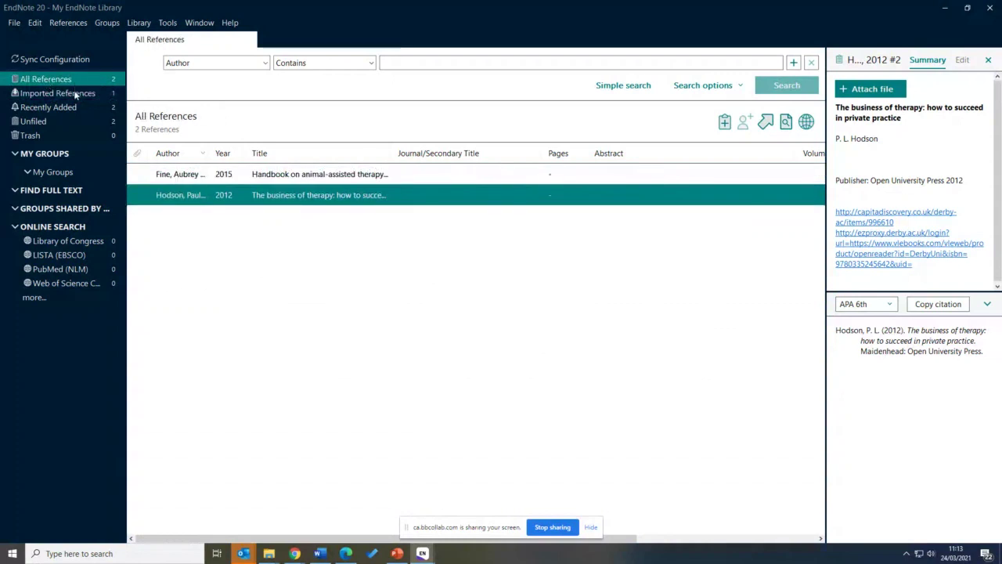
Compare the imported reference with both library references, then sort them by Author
{"action": "left_click", "coordinate": [76, 95]}
{"action": "left_click", "coordinate": [74, 81]}
{"action": "left_click", "coordinate": [72, 94]}
{"action": "left_click", "coordinate": [72, 81]}
{"action": "left_click", "coordinate": [70, 94]}
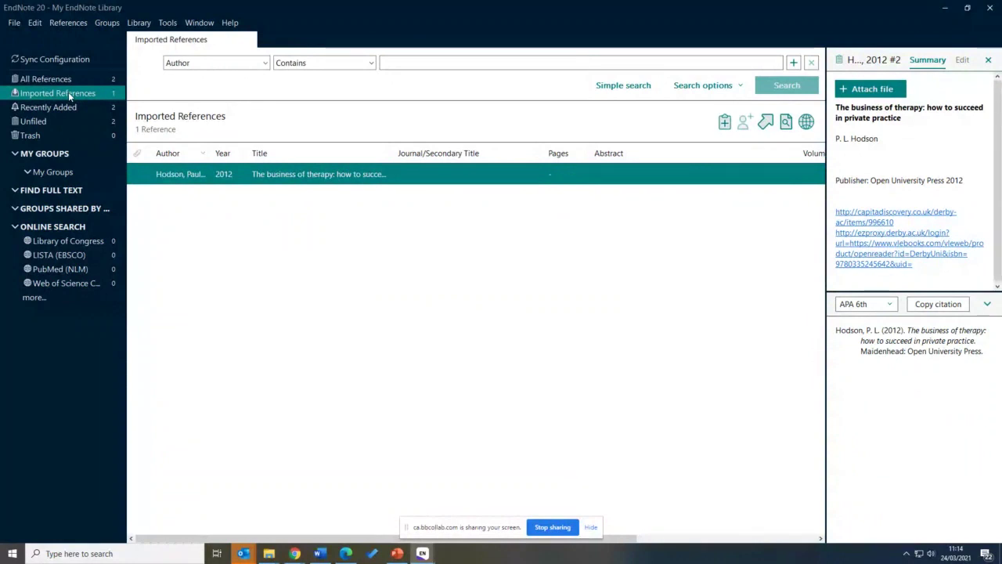
{"action": "left_click", "coordinate": [51, 81]}
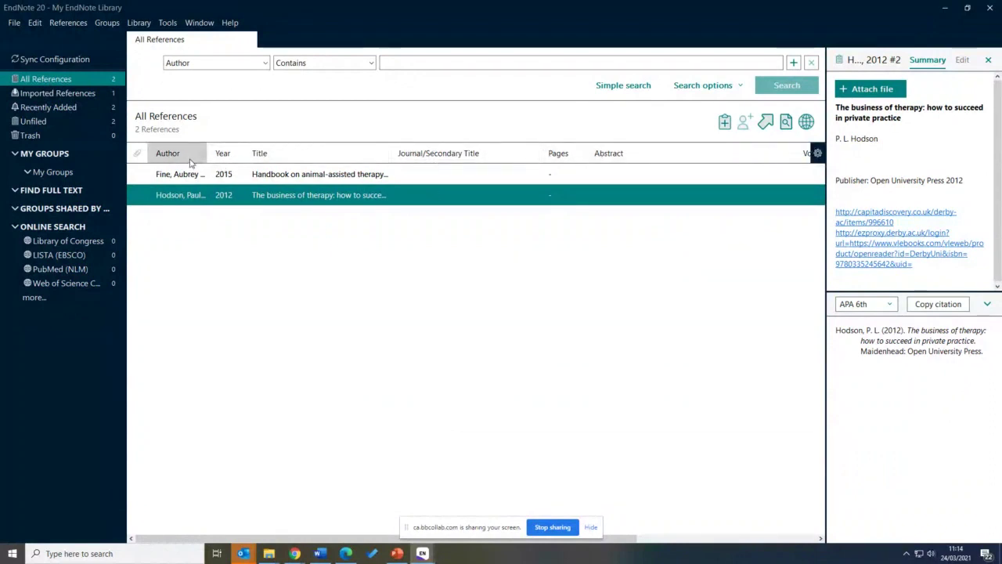
{"action": "left_click", "coordinate": [181, 154]}
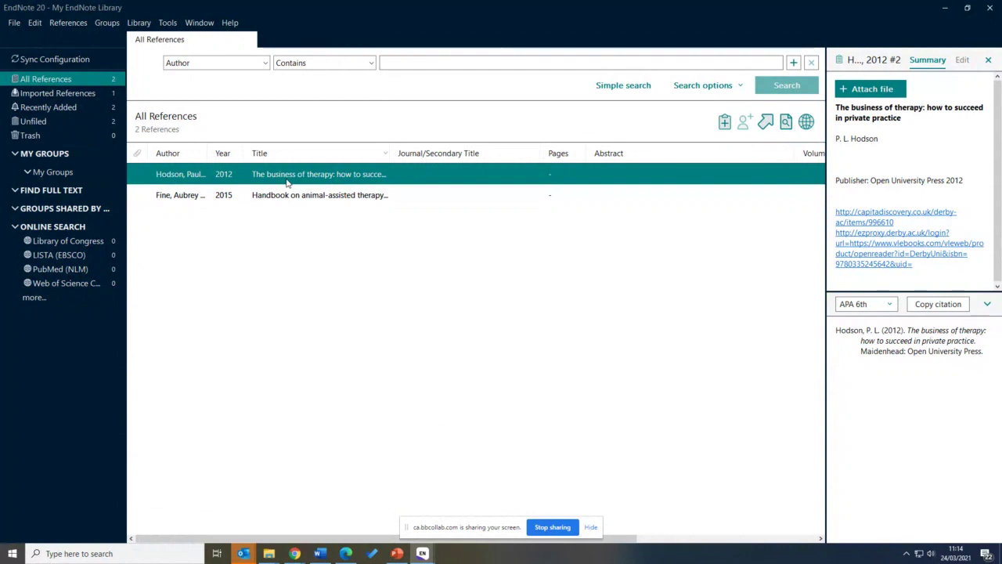
Go from the pet therapy results in Chrome back to the library homepage
{"action": "mouse_move", "coordinate": [294, 553]}
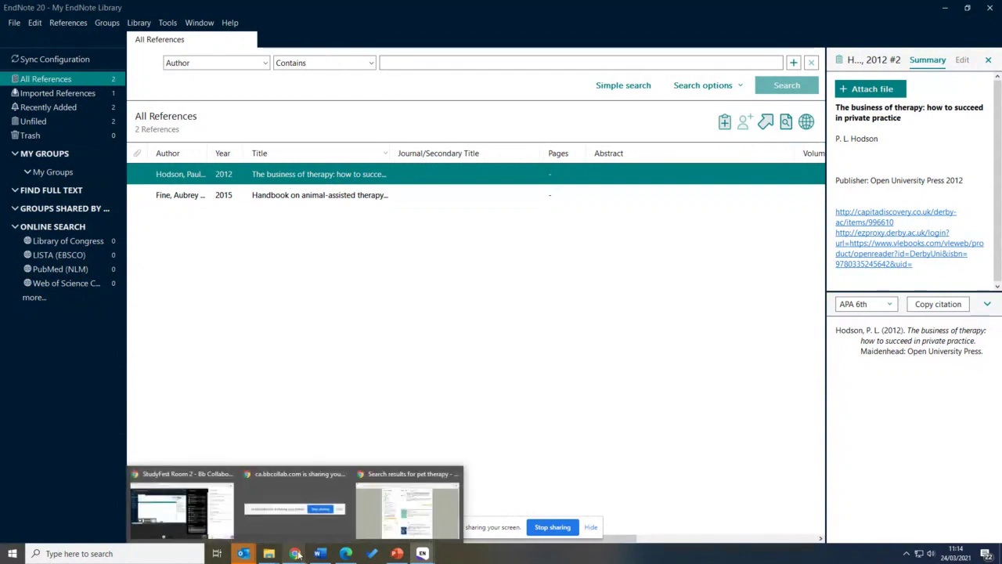
{"action": "left_click", "coordinate": [397, 512]}
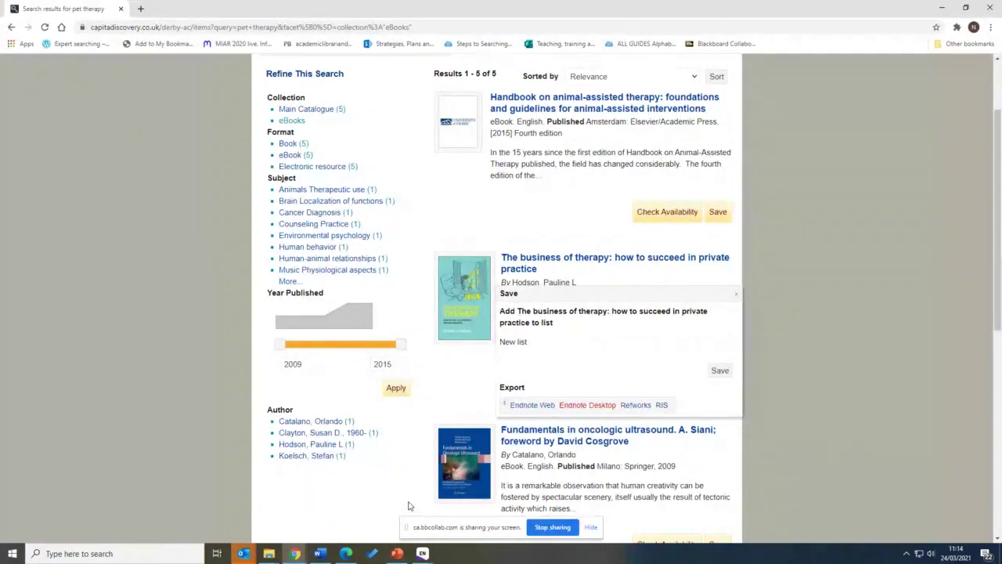
{"action": "scroll", "coordinate": [408, 506], "scroll_direction": "up", "scroll_amount": 2}
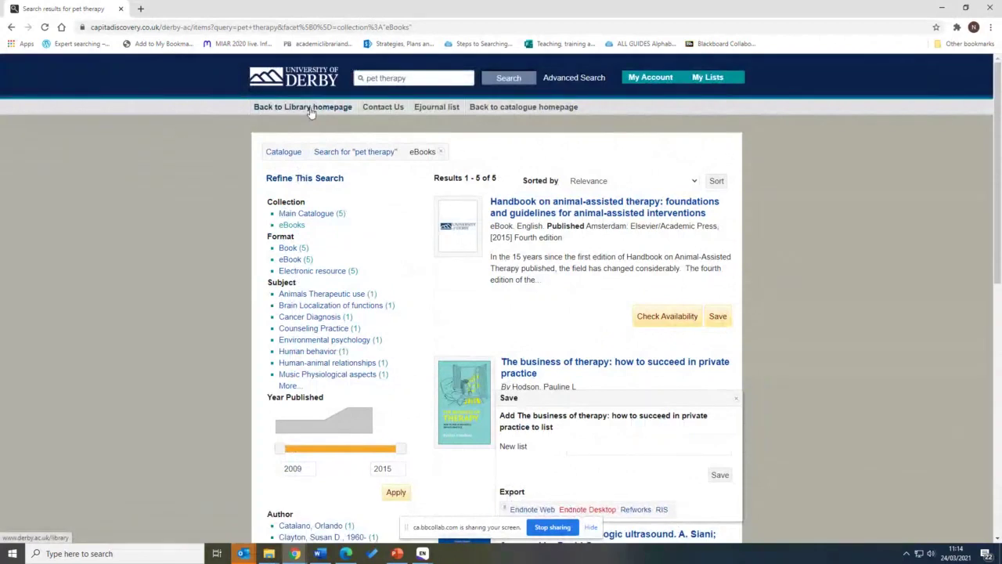
{"action": "left_click", "coordinate": [310, 109]}
Open the Find subject information tile further down the homepage
{"action": "scroll", "coordinate": [370, 306], "scroll_direction": "down", "scroll_amount": 1}
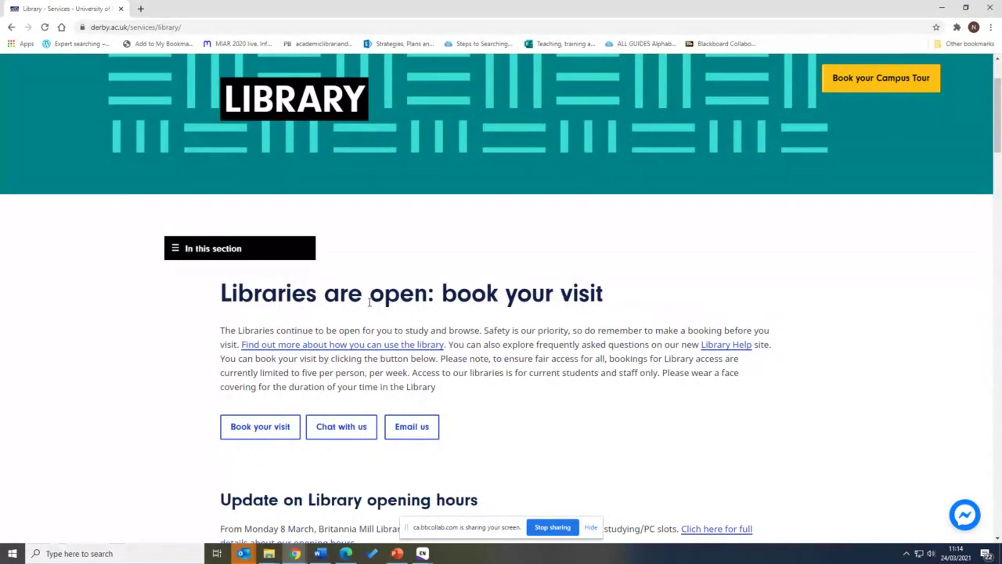
{"action": "scroll", "coordinate": [369, 302], "scroll_direction": "down", "scroll_amount": 8}
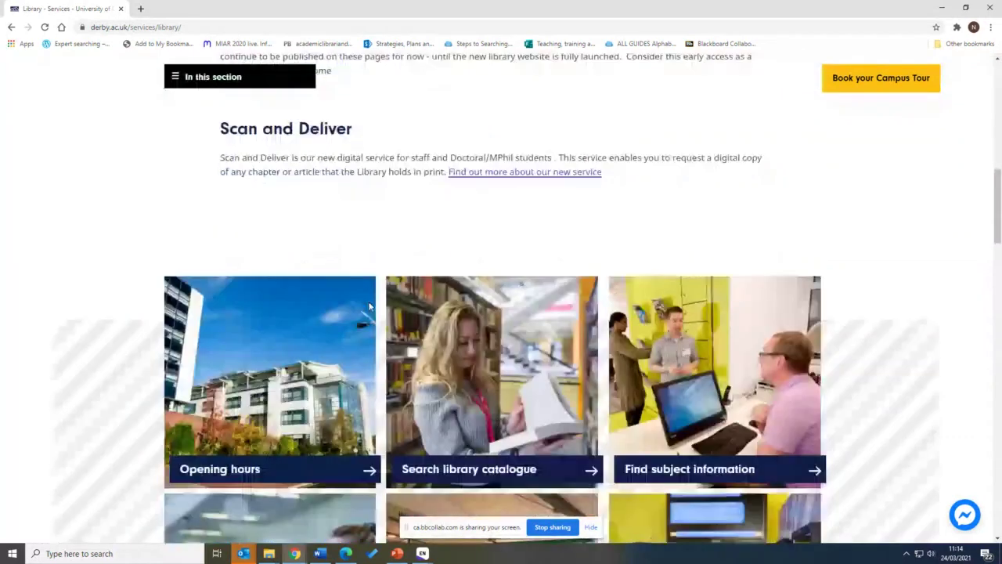
{"action": "scroll", "coordinate": [369, 306], "scroll_direction": "down", "scroll_amount": 3}
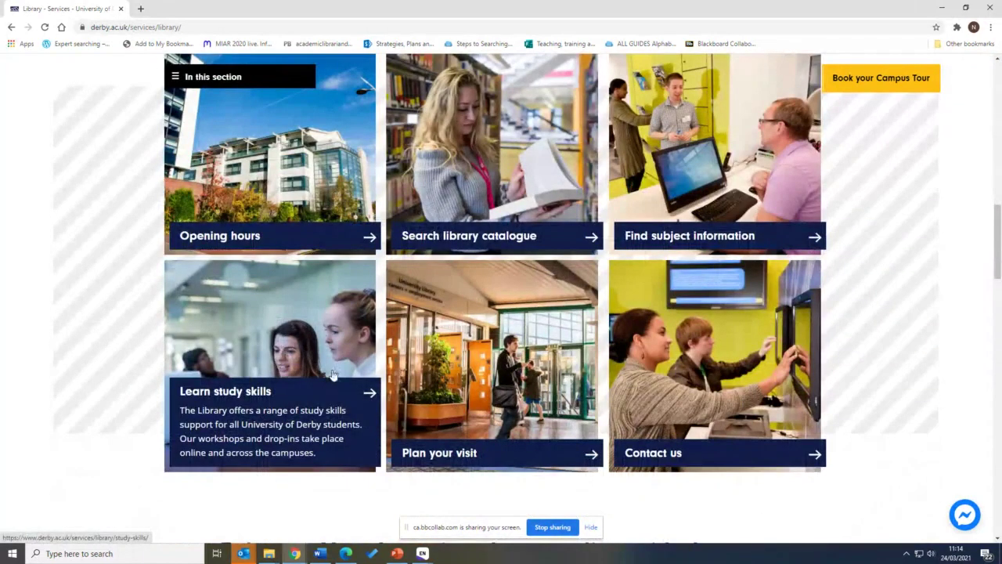
{"action": "scroll", "coordinate": [681, 195], "scroll_direction": "down", "scroll_amount": 1}
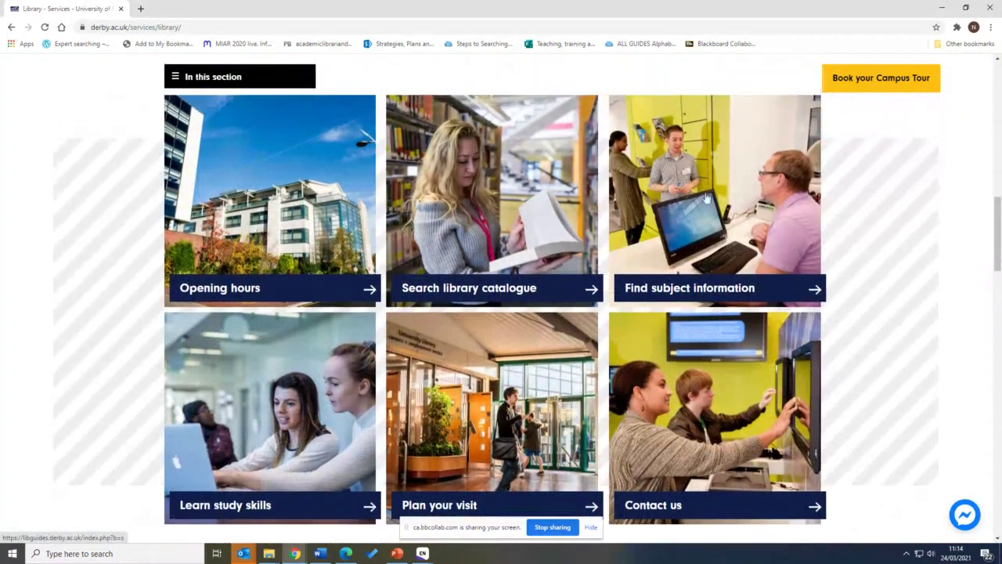
{"action": "scroll", "coordinate": [713, 251], "scroll_direction": "down", "scroll_amount": 12}
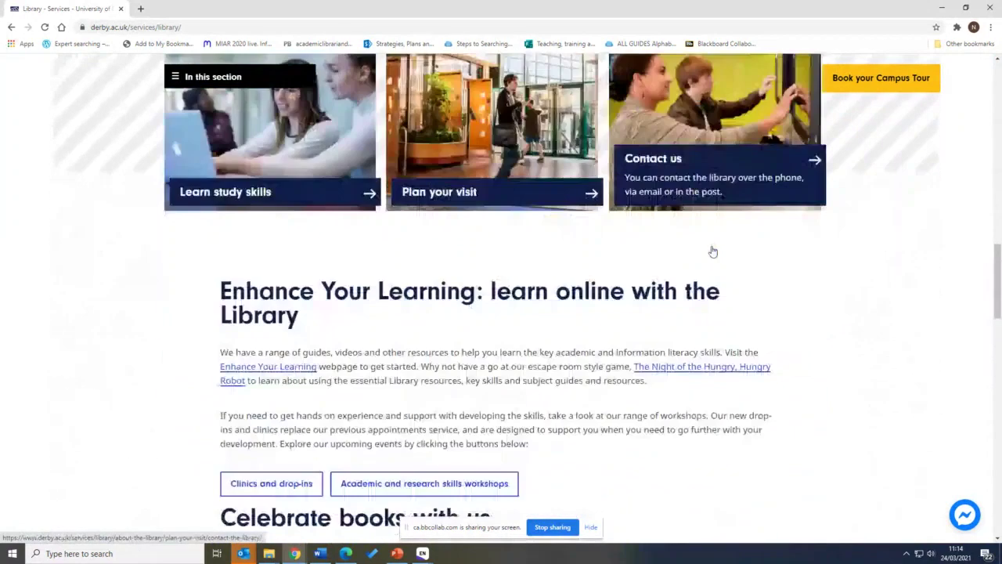
{"action": "scroll", "coordinate": [599, 475], "scroll_direction": "down", "scroll_amount": 3}
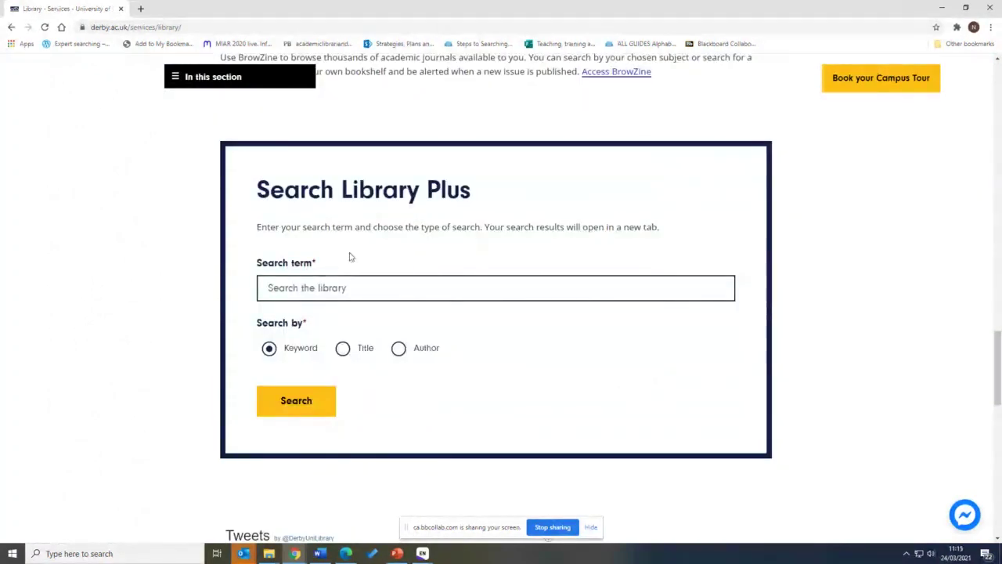
{"action": "scroll", "coordinate": [657, 284], "scroll_direction": "up", "scroll_amount": 2}
{"action": "scroll", "coordinate": [657, 284], "scroll_direction": "up", "scroll_amount": 10}
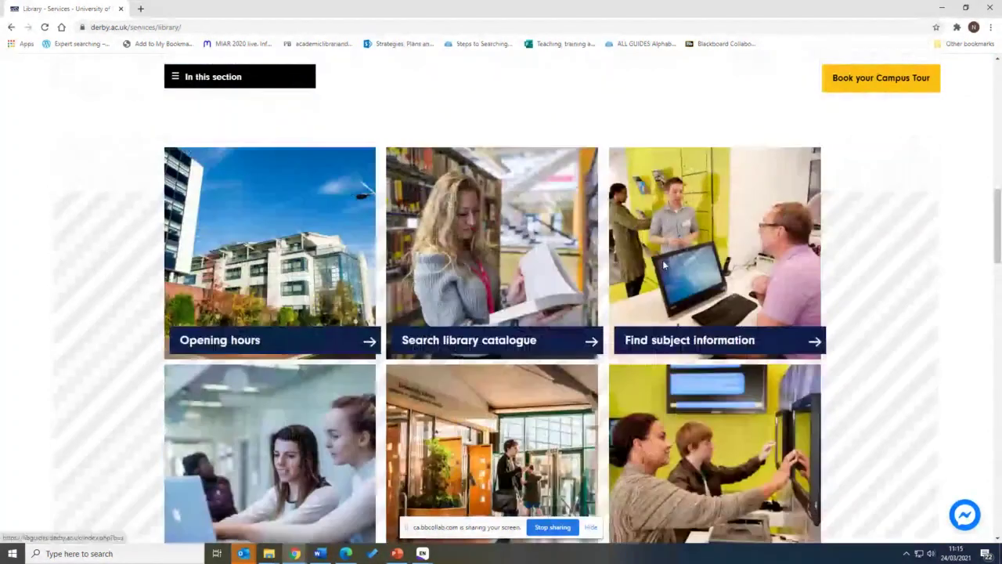
{"action": "left_click", "coordinate": [645, 263]}
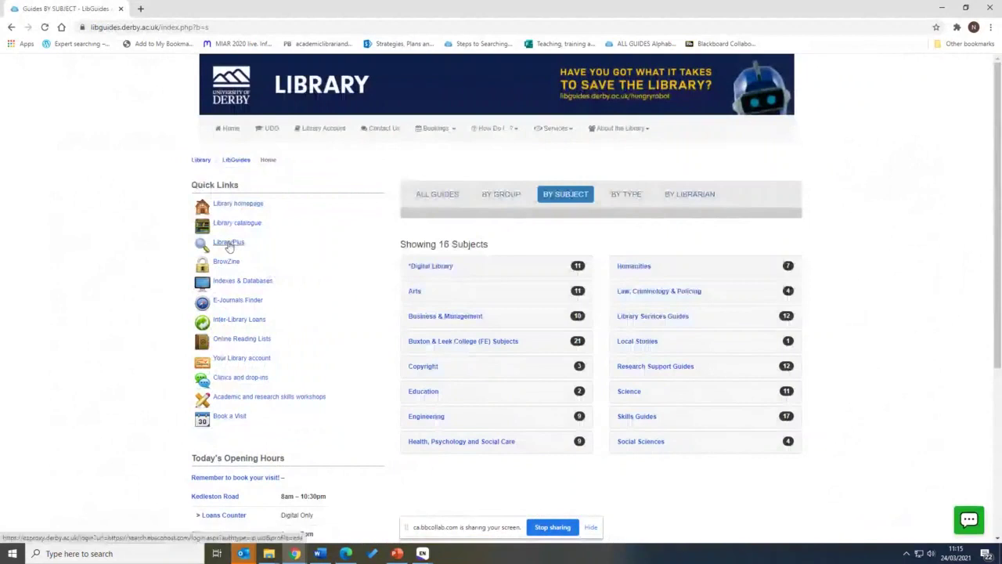
Open Indexes & Databases to see 240 databases, then expand the Filter by Subject dropdown
{"action": "left_click", "coordinate": [239, 284]}
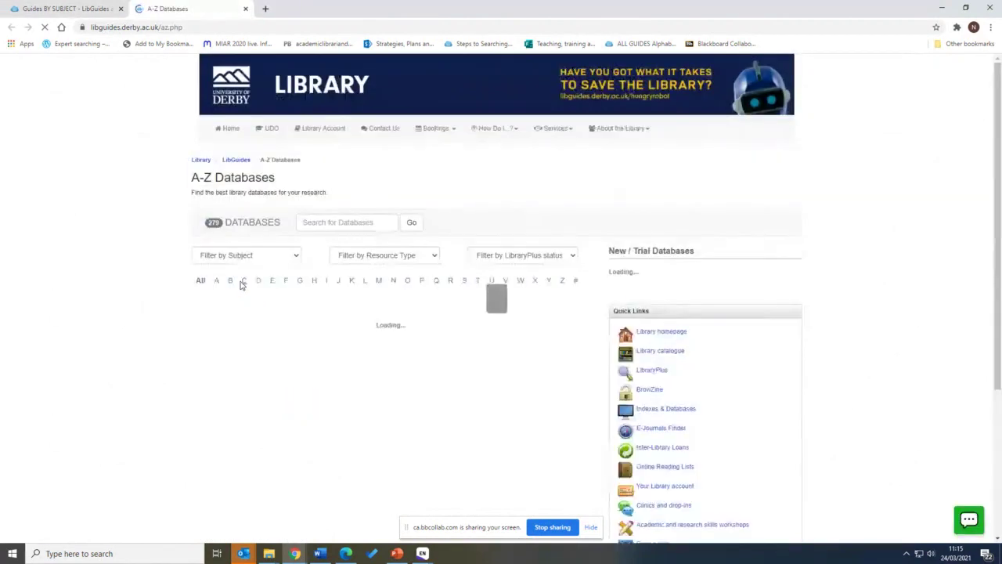
{"action": "left_click_drag", "start_coordinate": [194, 300], "coordinate": [239, 302]}
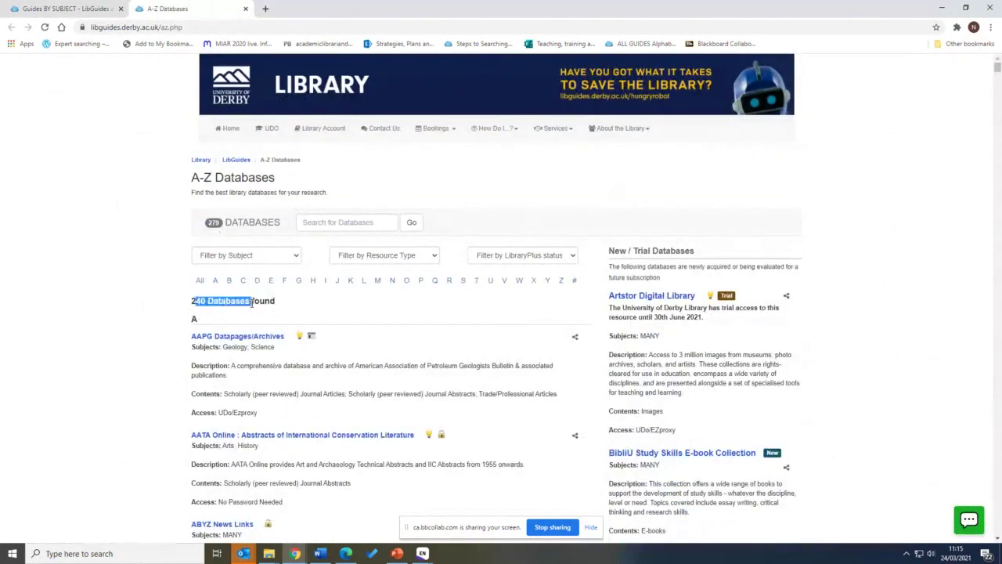
{"action": "left_click", "coordinate": [251, 302]}
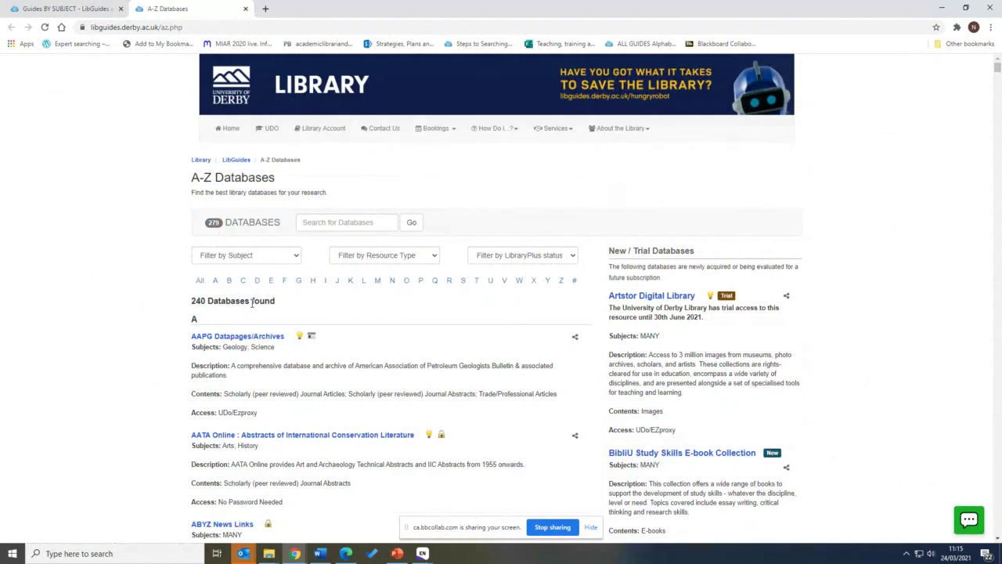
{"action": "left_click", "coordinate": [244, 255]}
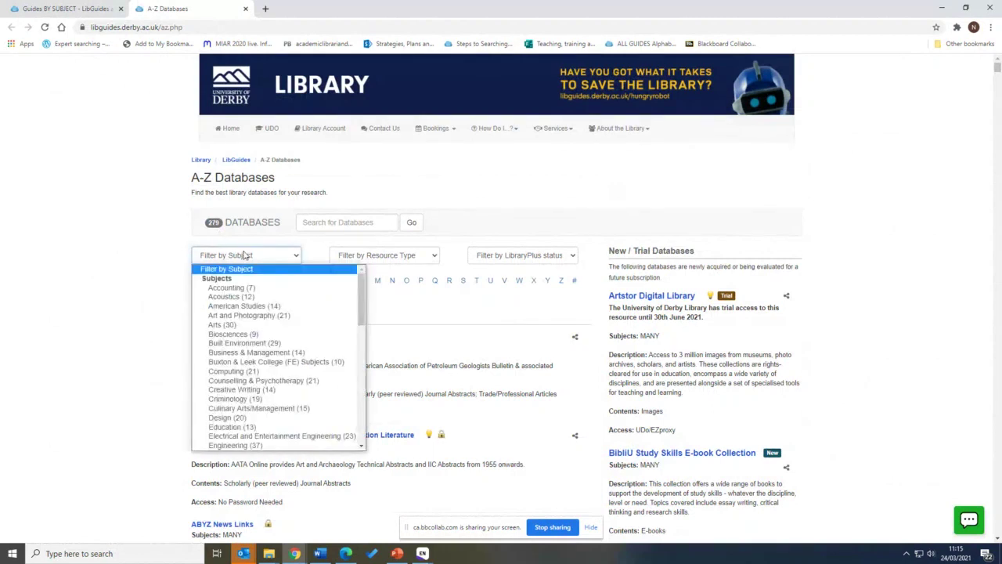
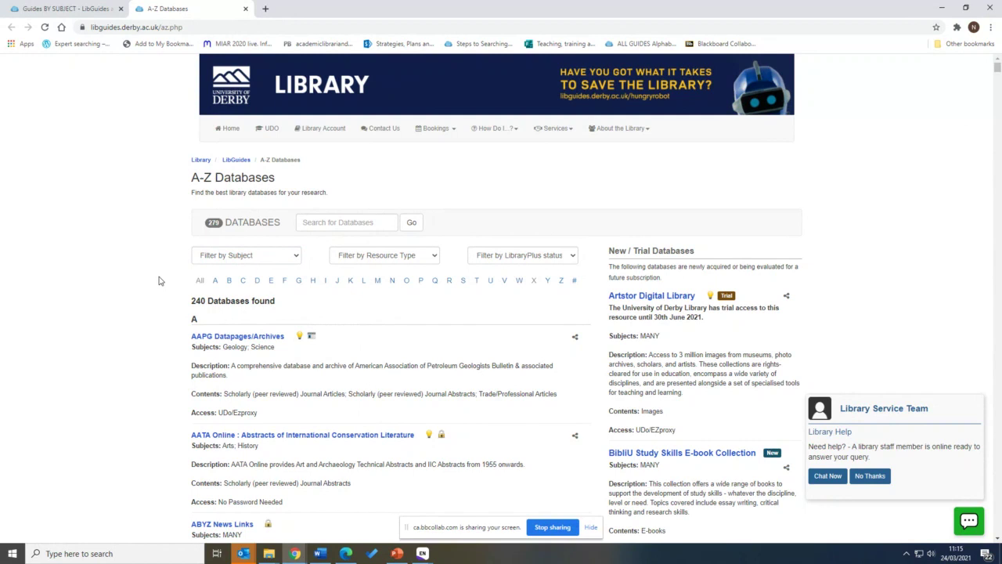
Open LibraryPlus from the subject guides' Quick Links and close the A-Z Databases tab
{"action": "left_click", "coordinate": [98, 6]}
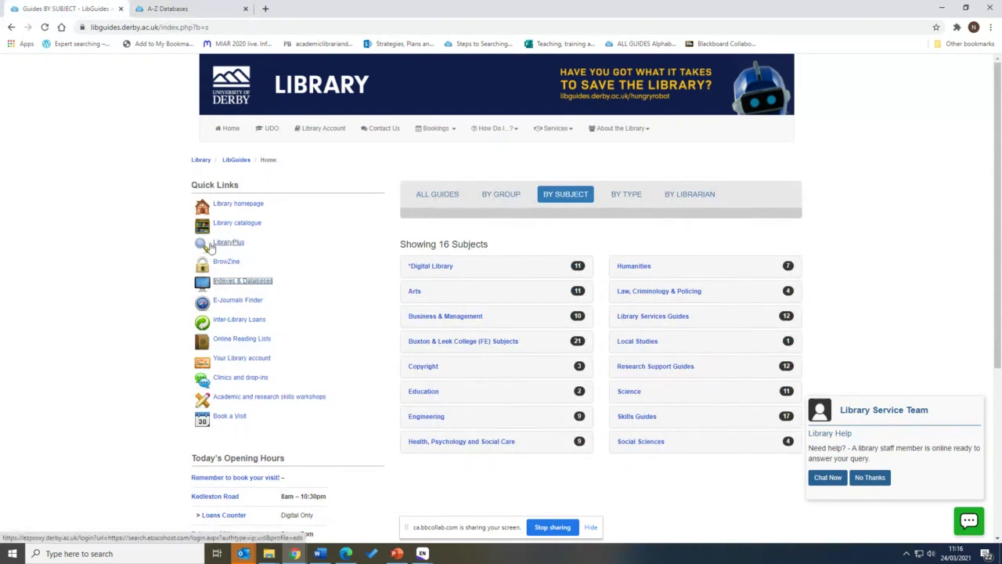
{"action": "left_click", "coordinate": [228, 244]}
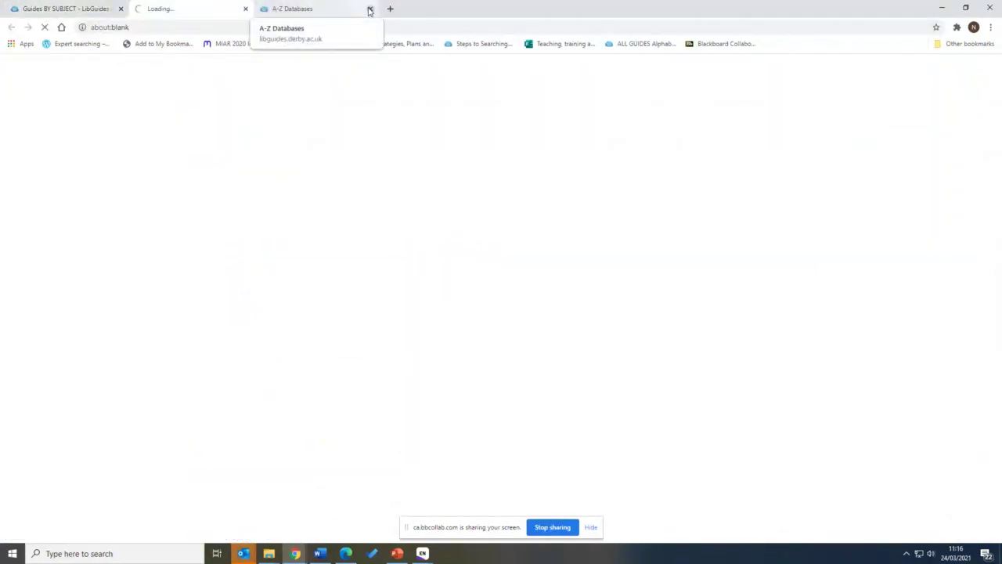
{"action": "left_click", "coordinate": [370, 10]}
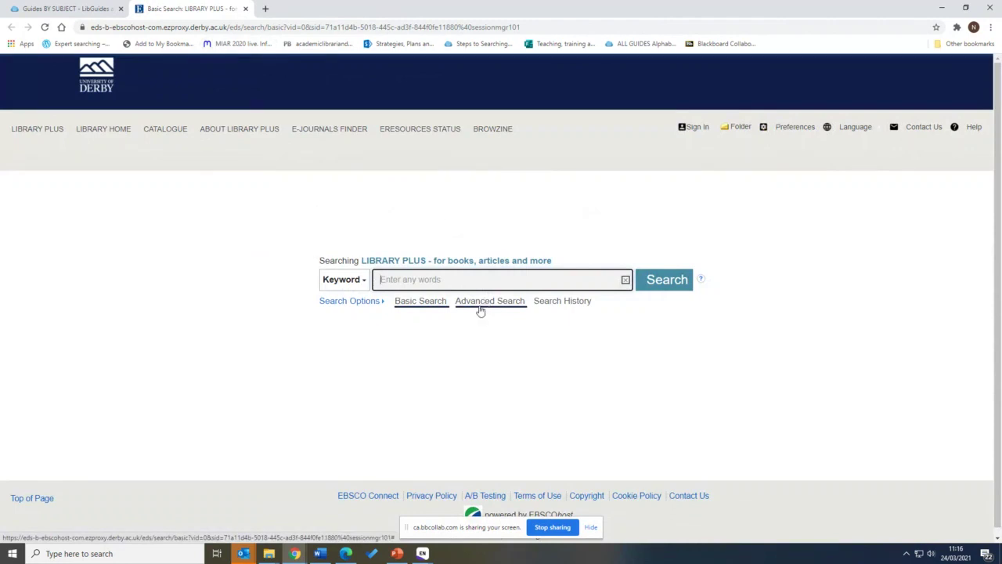
Run an advanced Title search for 'pet therapy' AND 'Students', returning 48 results
{"action": "left_click", "coordinate": [339, 282]}
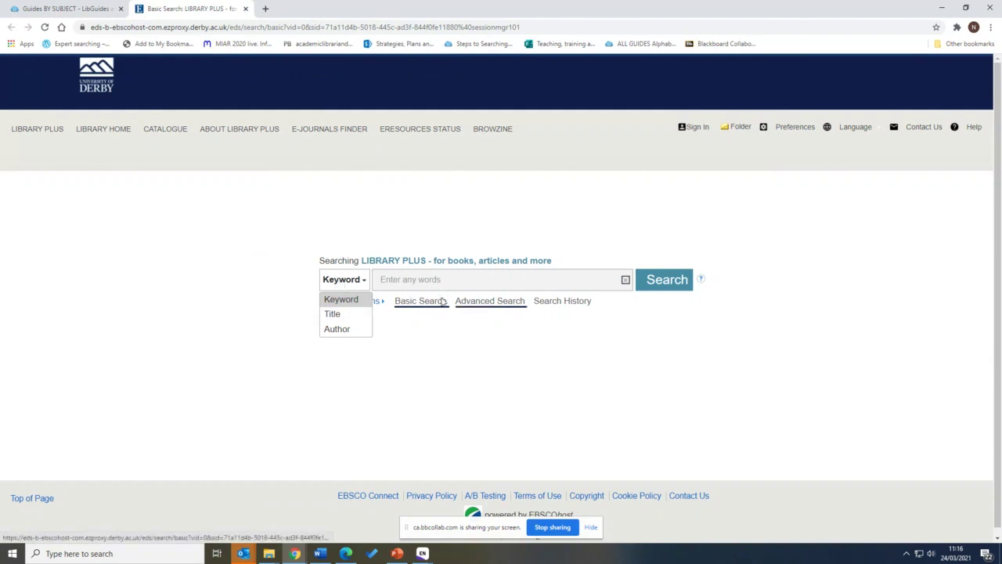
{"action": "left_click", "coordinate": [485, 305]}
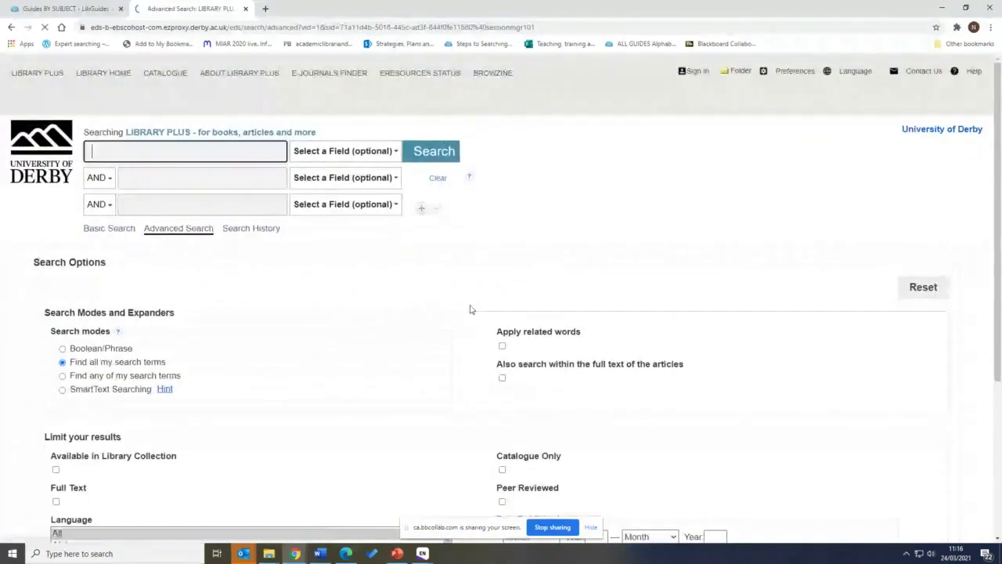
{"action": "left_click", "coordinate": [345, 150]}
{"action": "left_click", "coordinate": [318, 223]}
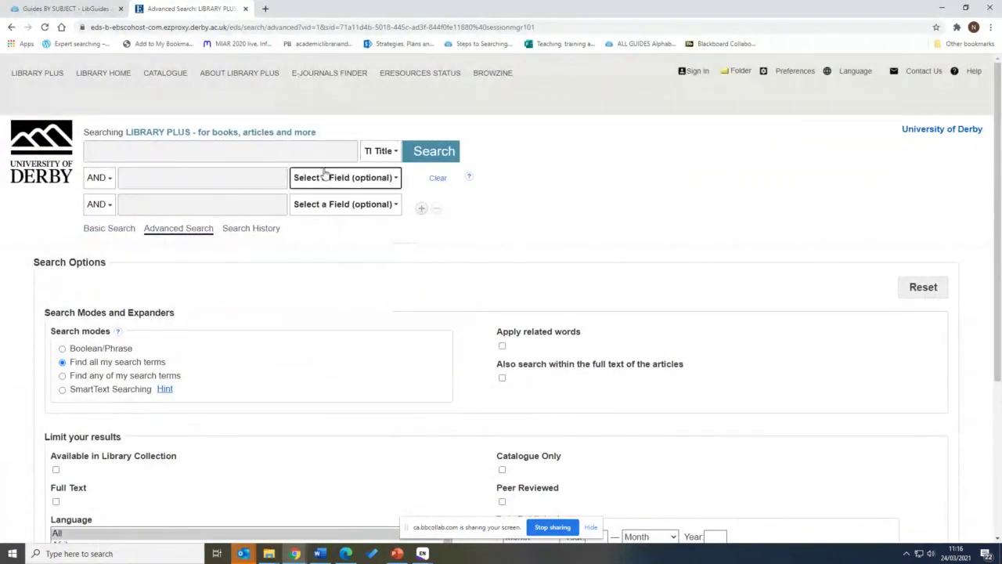
{"action": "left_click", "coordinate": [325, 177]}
{"action": "left_click", "coordinate": [331, 250]}
{"action": "left_click", "coordinate": [191, 157]}
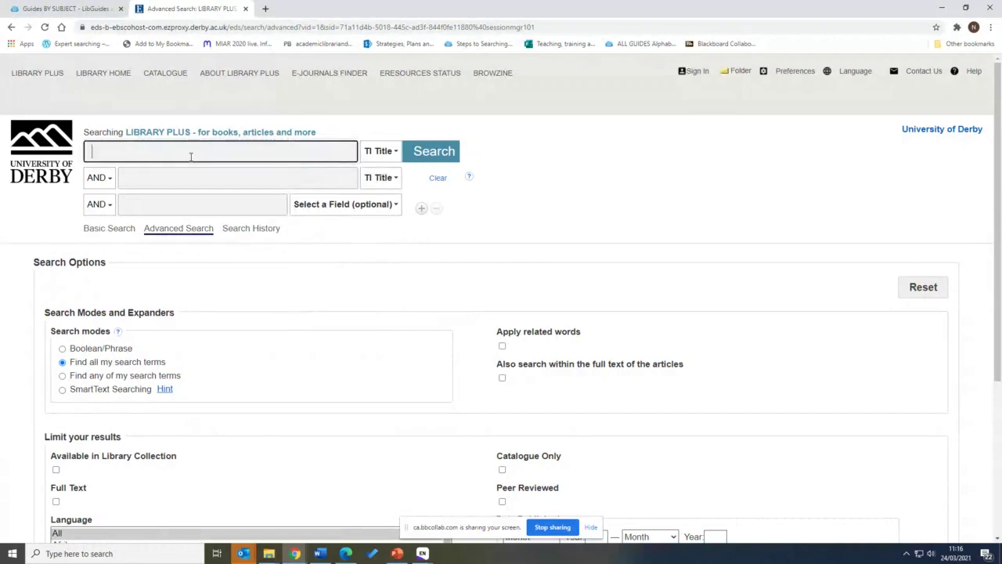
{"action": "type", "text": "pet th"}
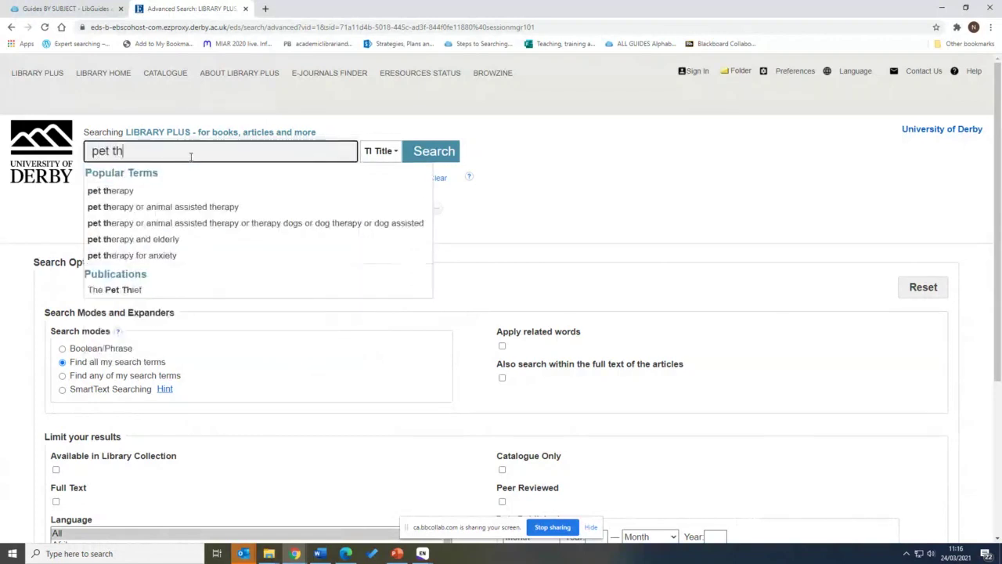
{"action": "type", "text": "erapy"}
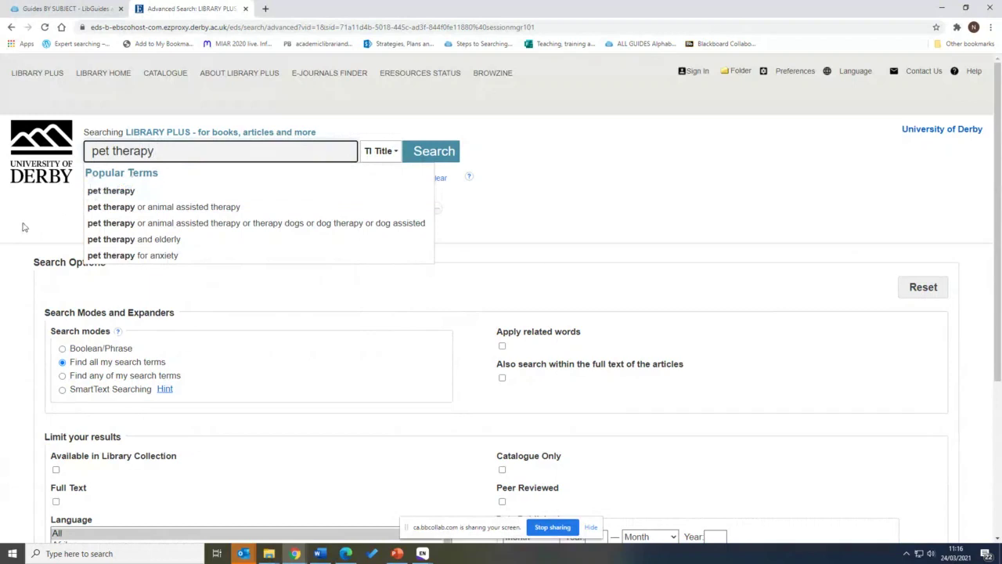
{"action": "left_click", "coordinate": [140, 180]}
{"action": "type", "text": "St"}
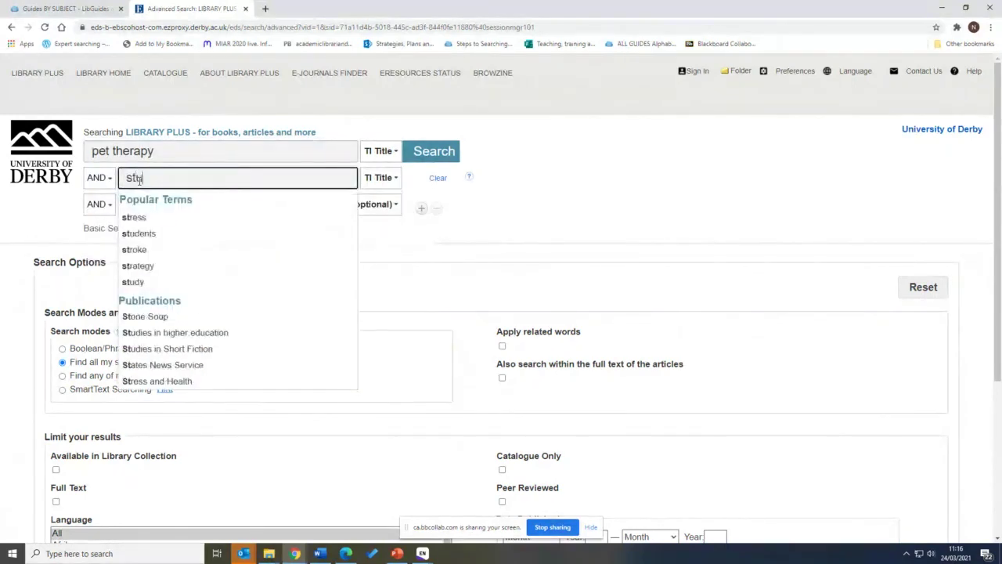
{"action": "type", "text": "udents"}
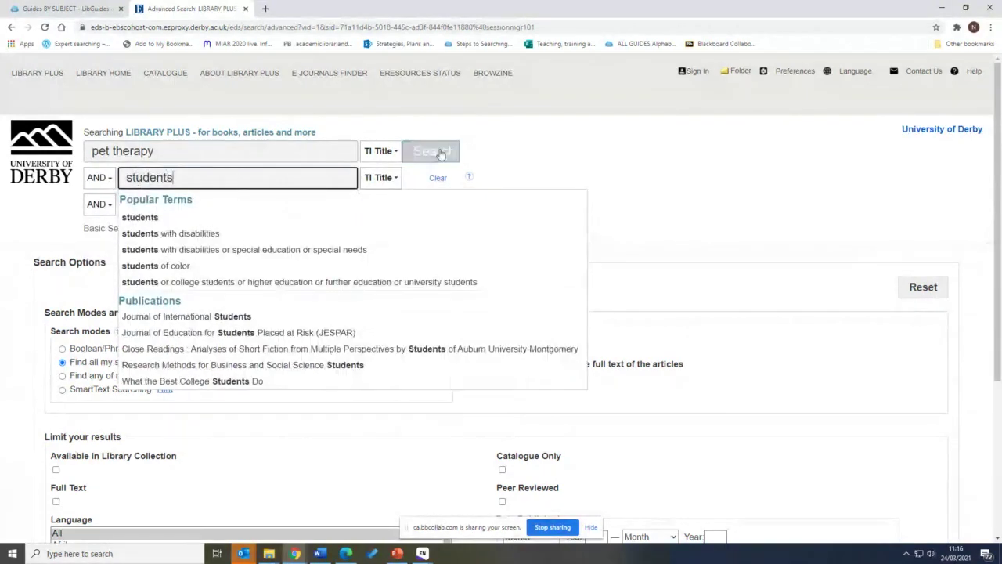
{"action": "left_click", "coordinate": [440, 153]}
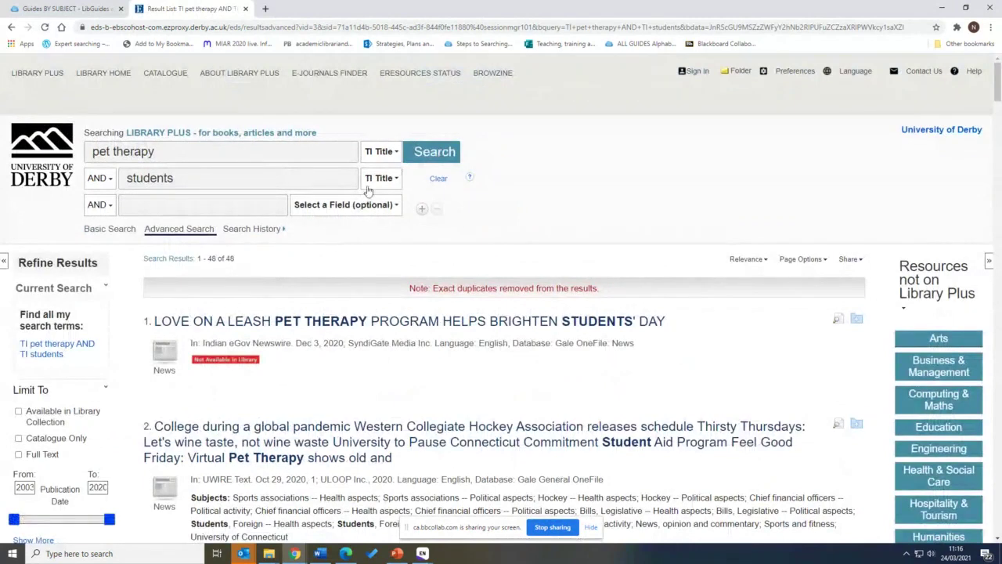
Add Results (1-48) to the folder from the Share dropdown
{"action": "scroll", "coordinate": [318, 224], "scroll_direction": "down", "scroll_amount": 4}
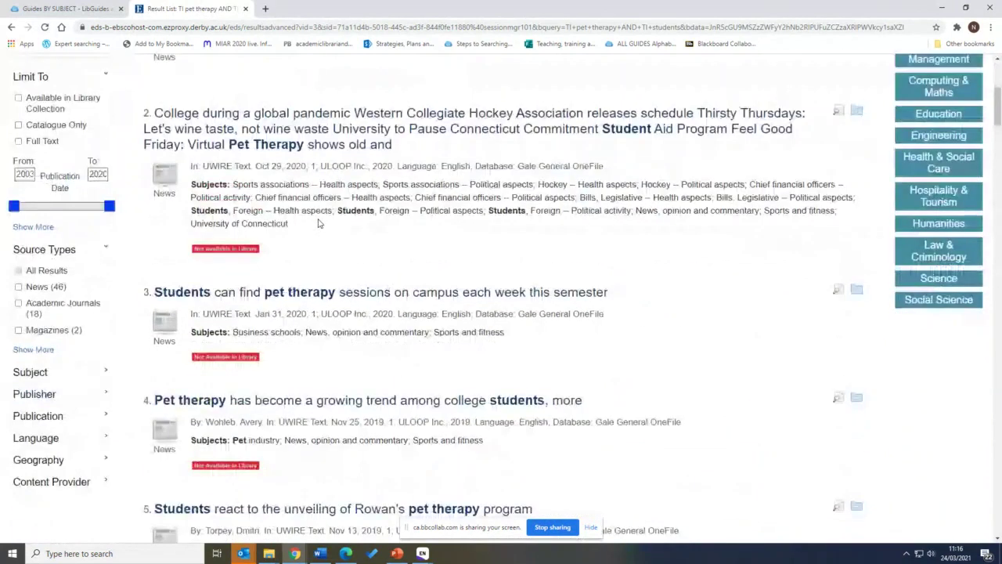
{"action": "scroll", "coordinate": [318, 223], "scroll_direction": "up", "scroll_amount": 4}
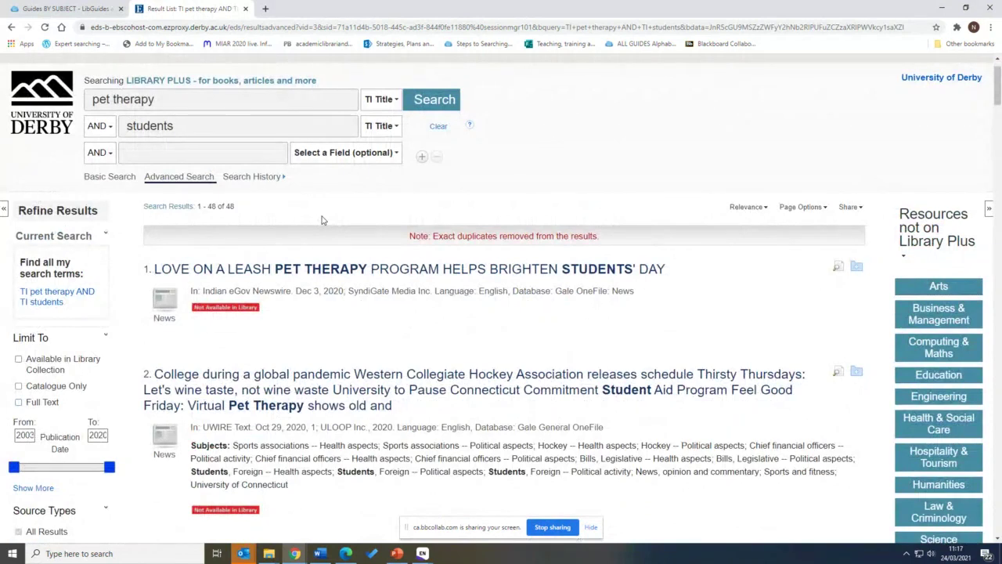
{"action": "scroll", "coordinate": [321, 220], "scroll_direction": "up", "scroll_amount": 1}
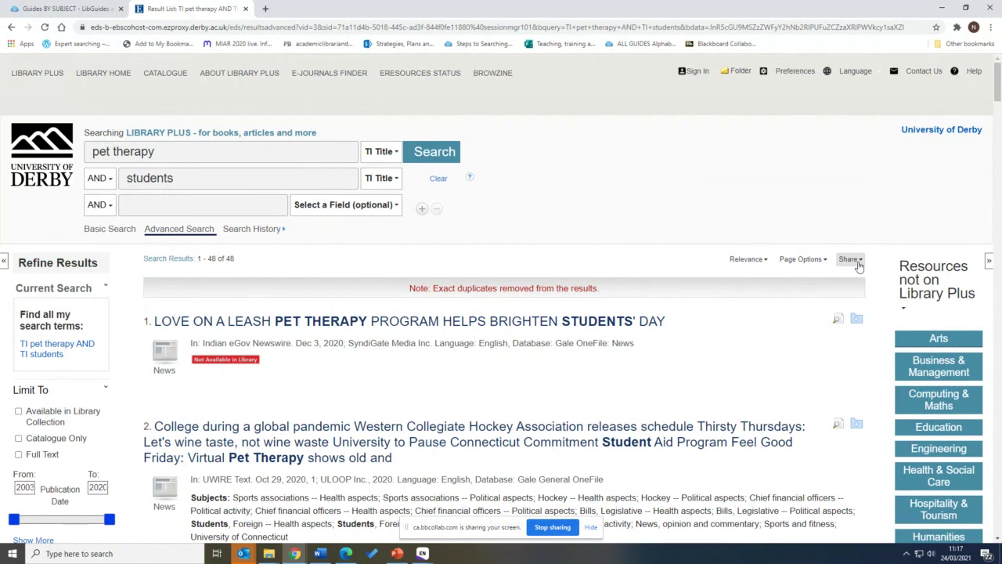
{"action": "left_click", "coordinate": [859, 265]}
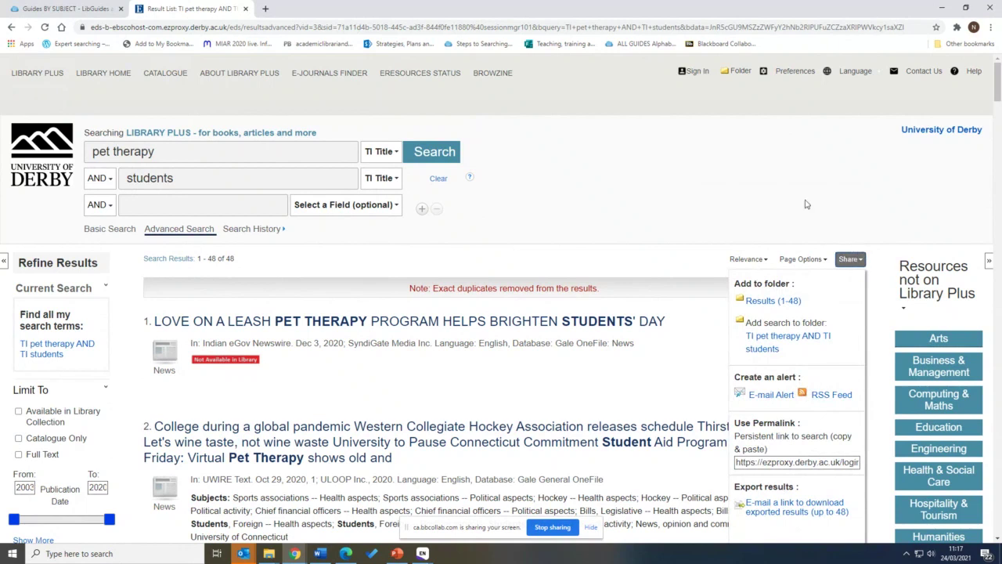
{"action": "scroll", "coordinate": [806, 203], "scroll_direction": "down", "scroll_amount": 1}
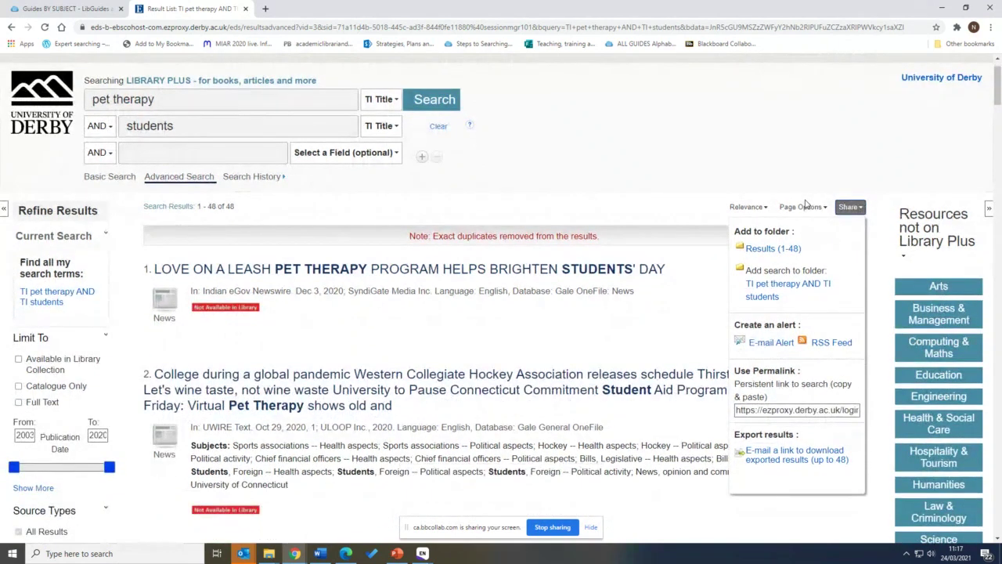
{"action": "left_click", "coordinate": [765, 253]}
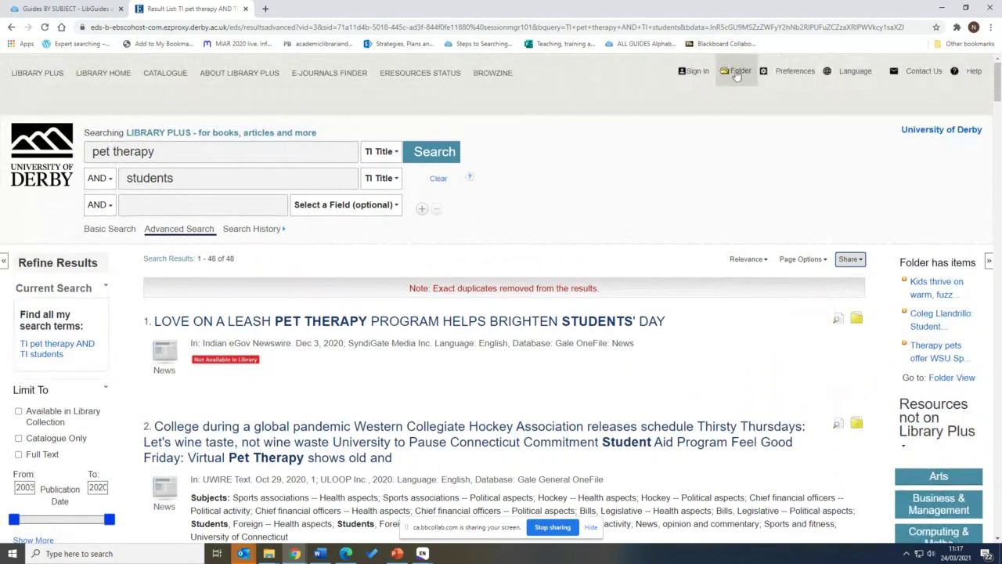
Export all 48 folder items in RIS format for EndNote, removing them from the folder after saving
{"action": "left_click", "coordinate": [740, 74]}
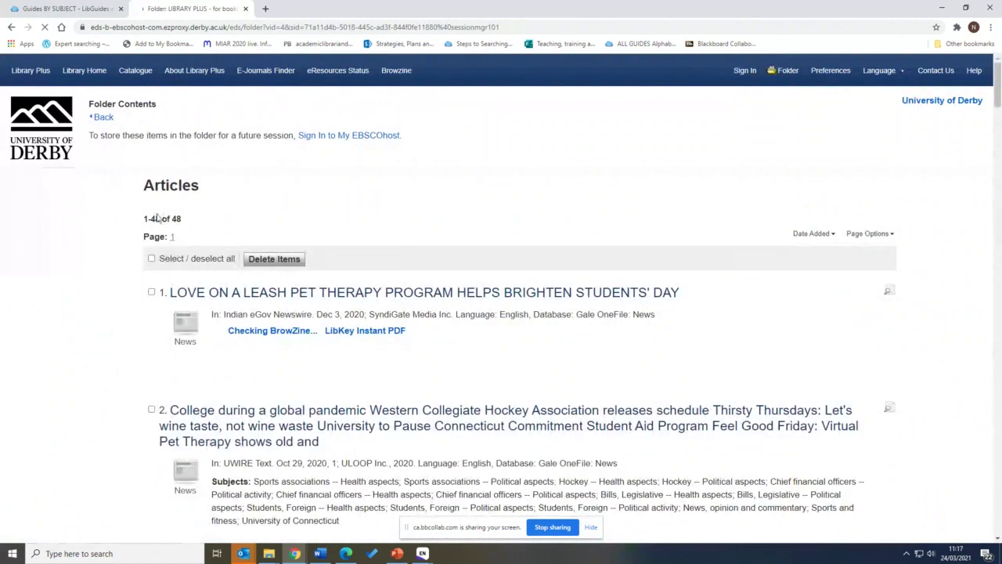
{"action": "left_click", "coordinate": [152, 259]}
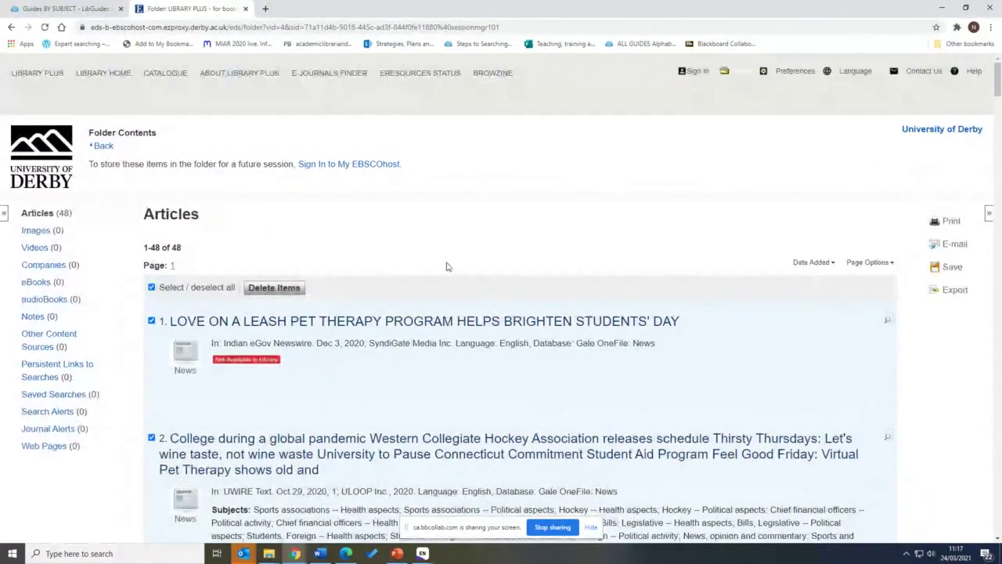
{"action": "left_click", "coordinate": [954, 292]}
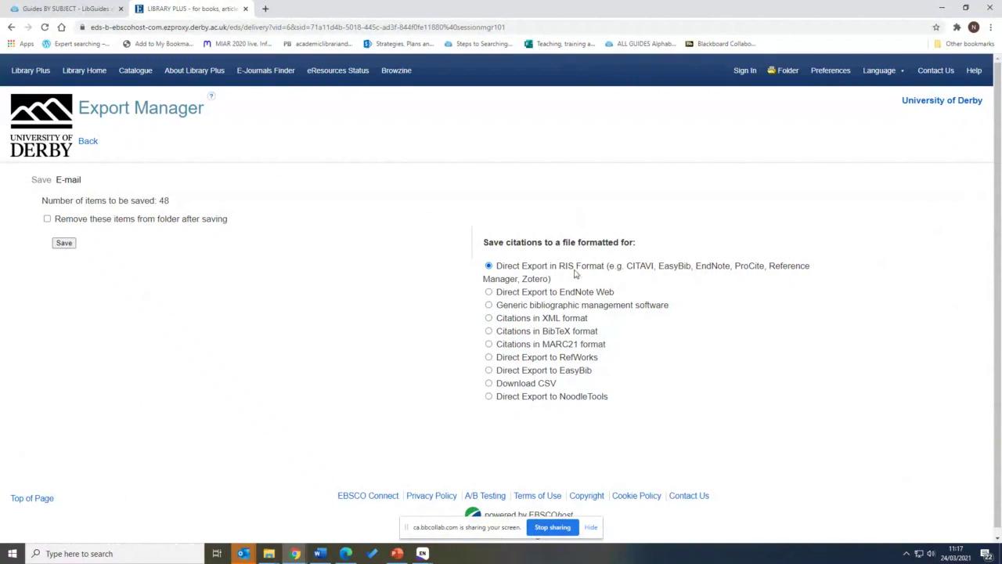
{"action": "double_click", "coordinate": [713, 266]}
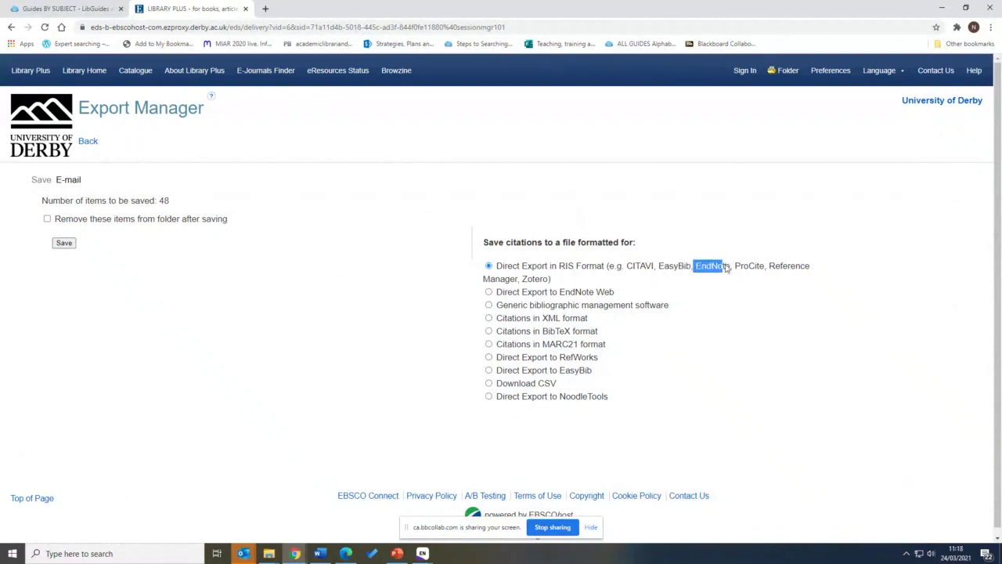
{"action": "left_click", "coordinate": [727, 267]}
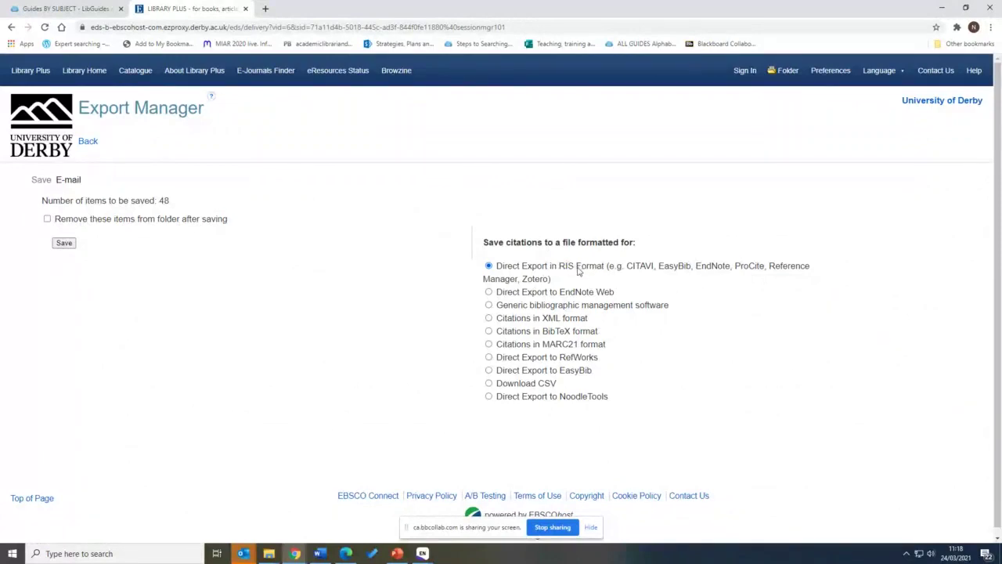
{"action": "left_click", "coordinate": [47, 220]}
{"action": "left_click", "coordinate": [63, 243]}
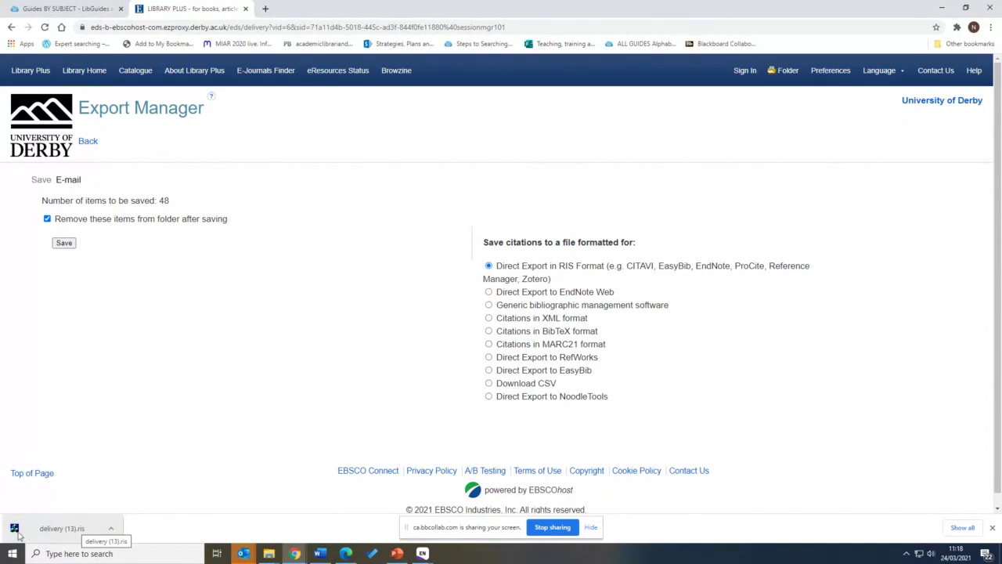
Import delivery (13).ris into EndNote and review the 48 Imported References
{"action": "left_click", "coordinate": [56, 528]}
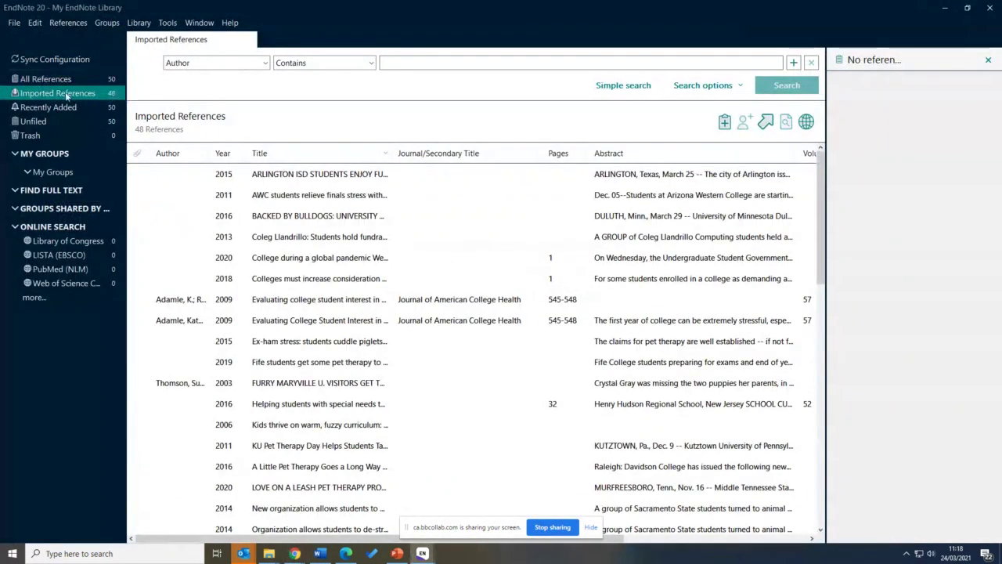
{"action": "scroll", "coordinate": [350, 384], "scroll_direction": "down", "scroll_amount": 1}
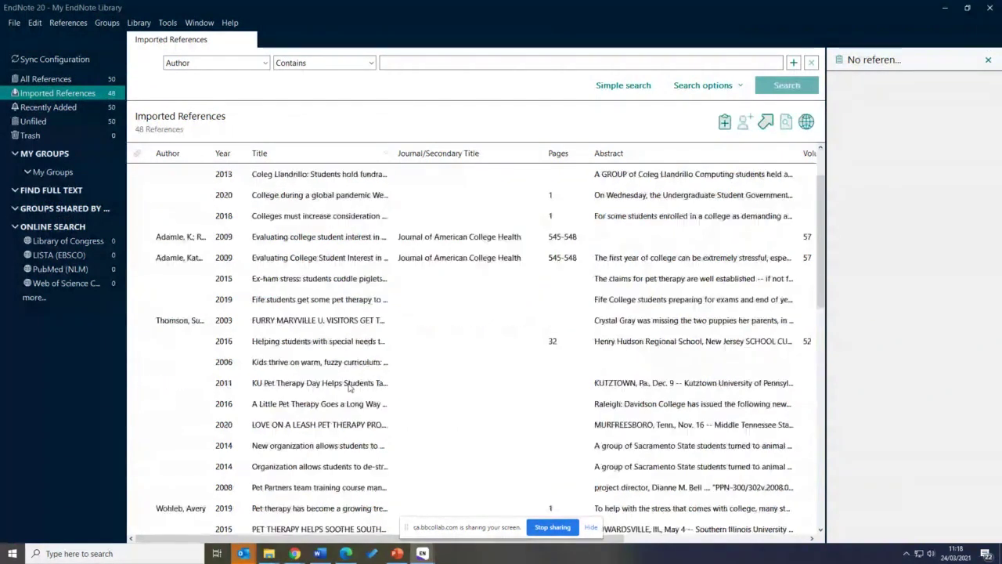
{"action": "scroll", "coordinate": [347, 382], "scroll_direction": "down", "scroll_amount": 3}
{"action": "scroll", "coordinate": [348, 382], "scroll_direction": "down", "scroll_amount": 6}
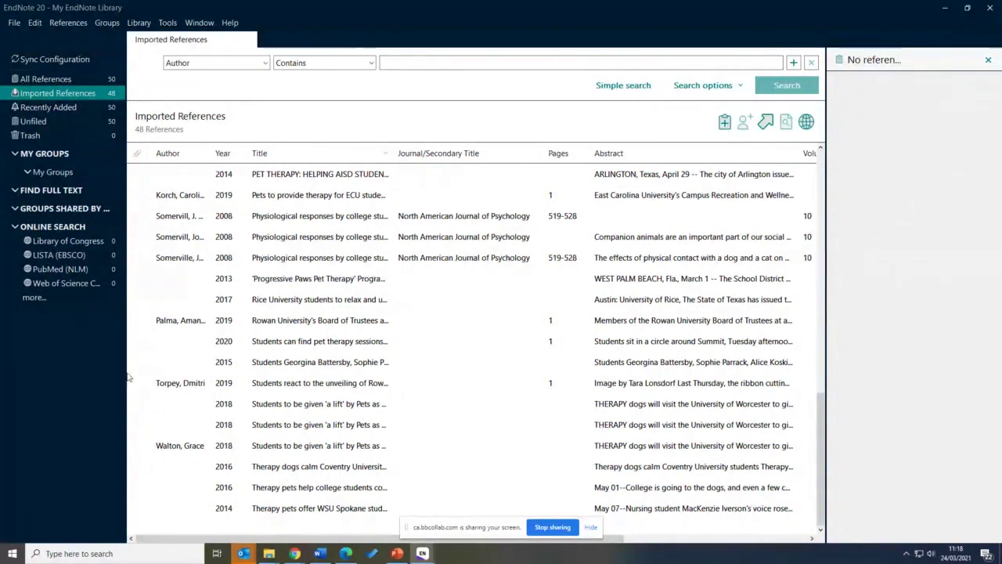
{"action": "mouse_move", "coordinate": [289, 553]}
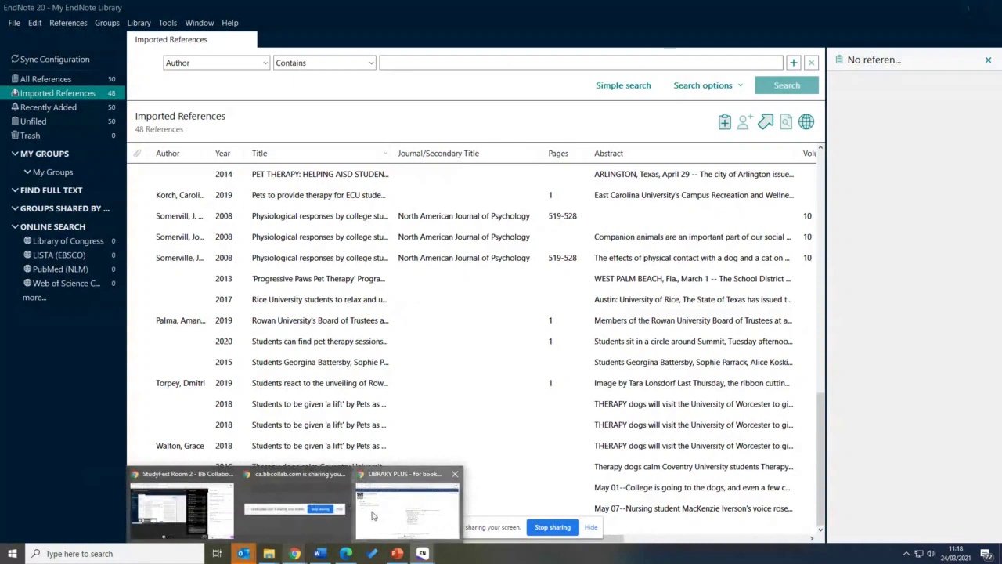
{"action": "left_click", "coordinate": [407, 505]}
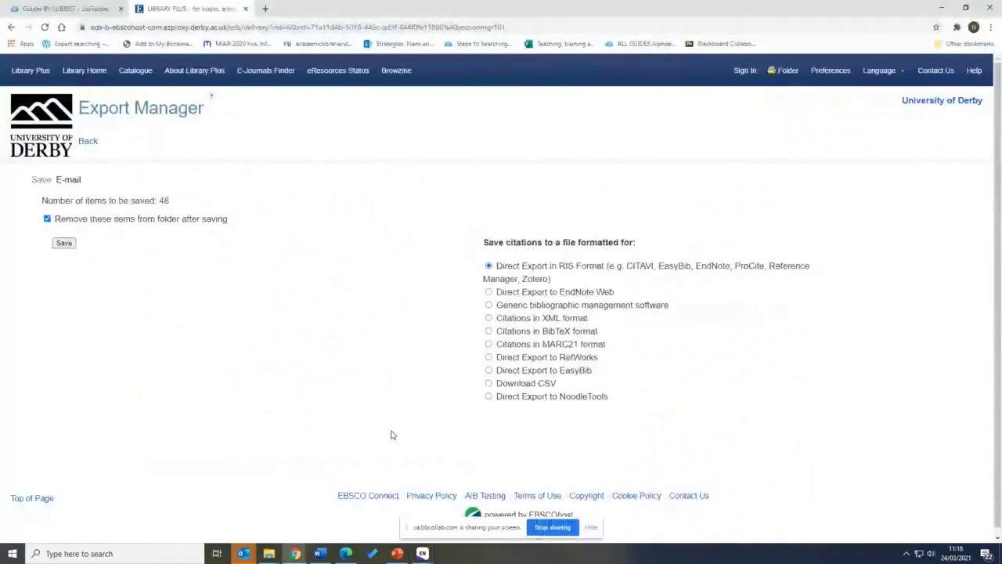
Return from Folder Contents to the 48 pet therapy results and show the Share options
{"action": "left_click", "coordinate": [87, 142]}
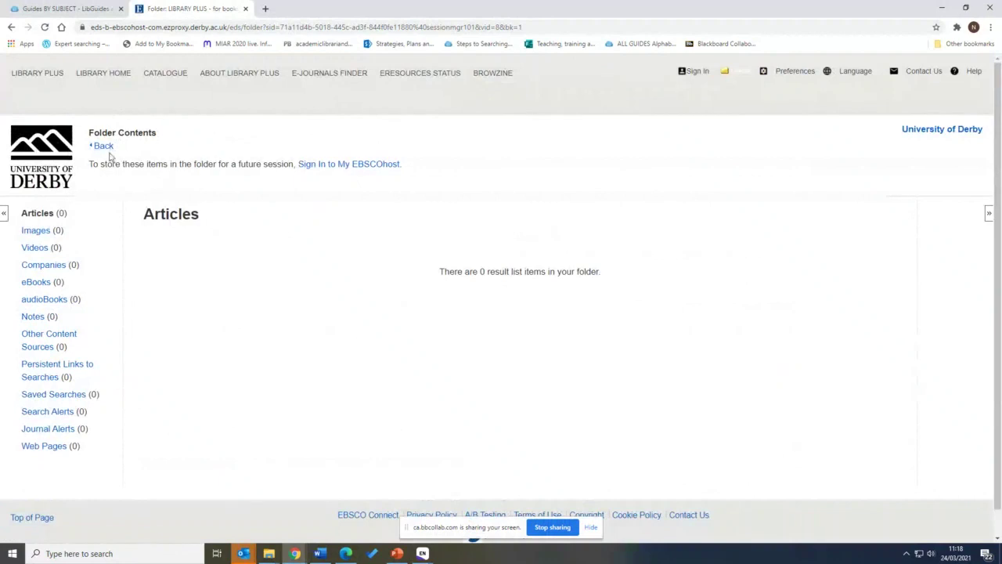
{"action": "left_click", "coordinate": [104, 147]}
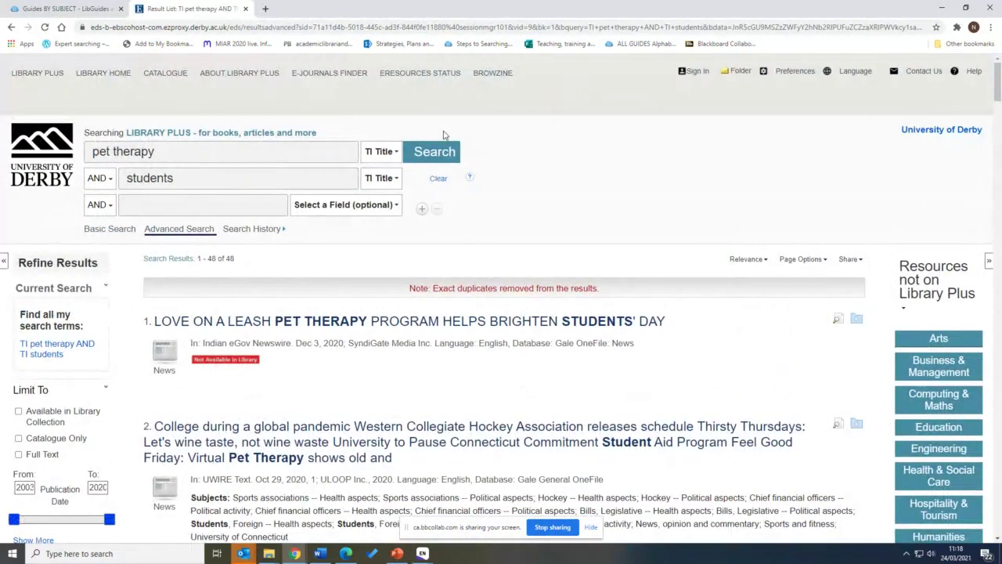
{"action": "left_click", "coordinate": [860, 261]}
{"action": "scroll", "coordinate": [854, 235], "scroll_direction": "down", "scroll_amount": 1}
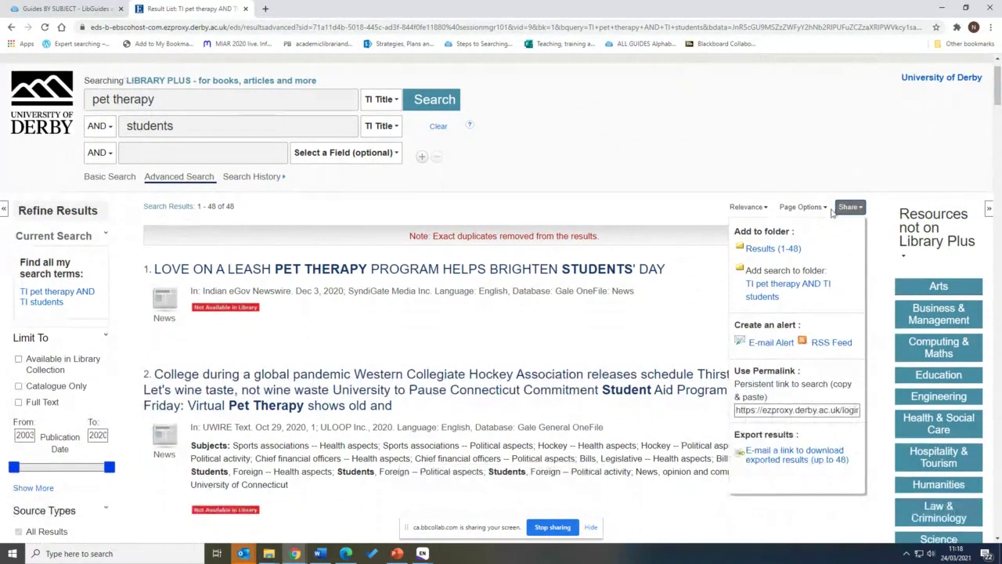
{"action": "scroll", "coordinate": [748, 415], "scroll_direction": "down", "scroll_amount": 1}
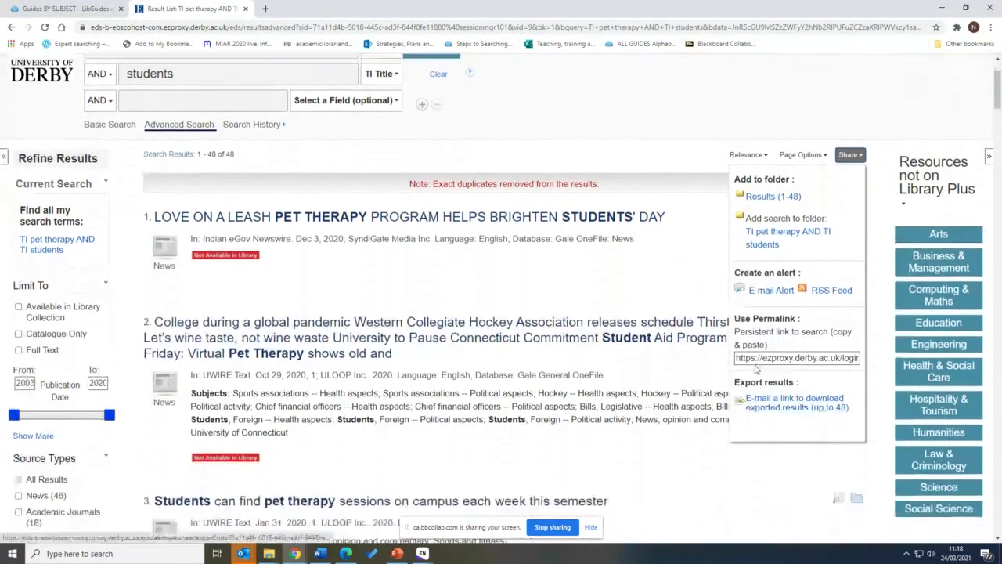
Fill the export e-mail form with the recipient's address and subject LibraryPlus
{"action": "left_click", "coordinate": [789, 408]}
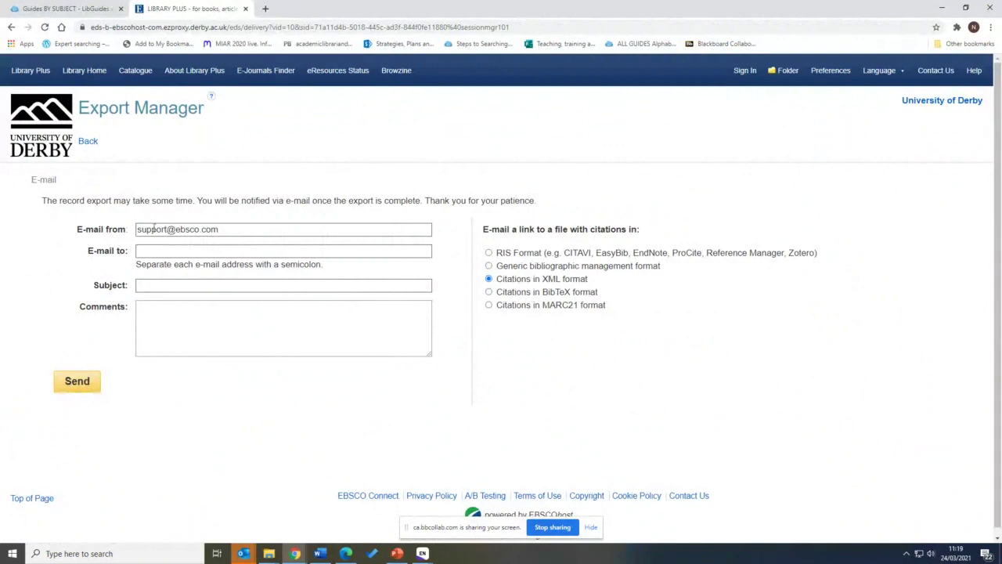
{"action": "left_click_drag", "start_coordinate": [137, 230], "coordinate": [221, 229]}
{"action": "left_click", "coordinate": [221, 229]}
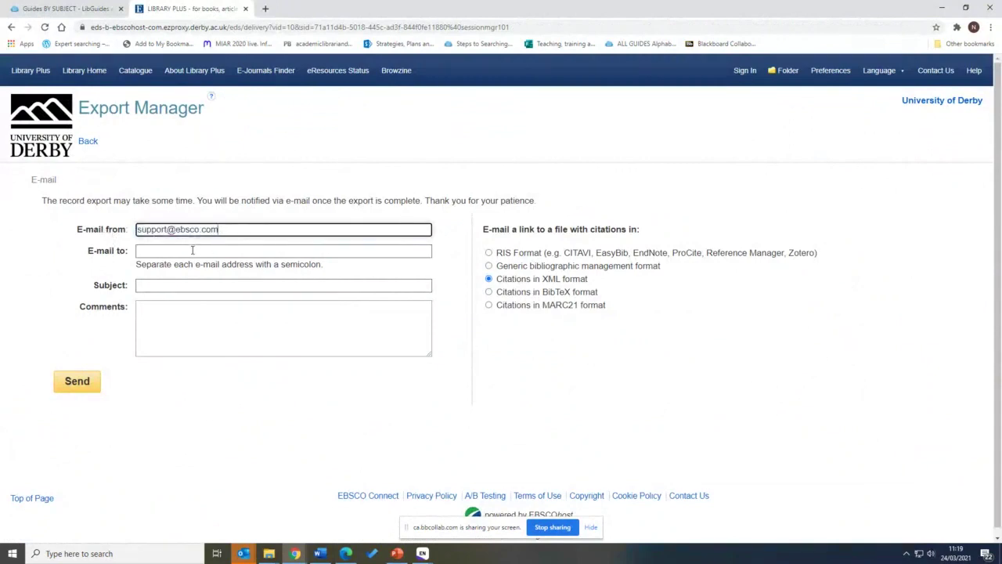
{"action": "left_click", "coordinate": [192, 249]}
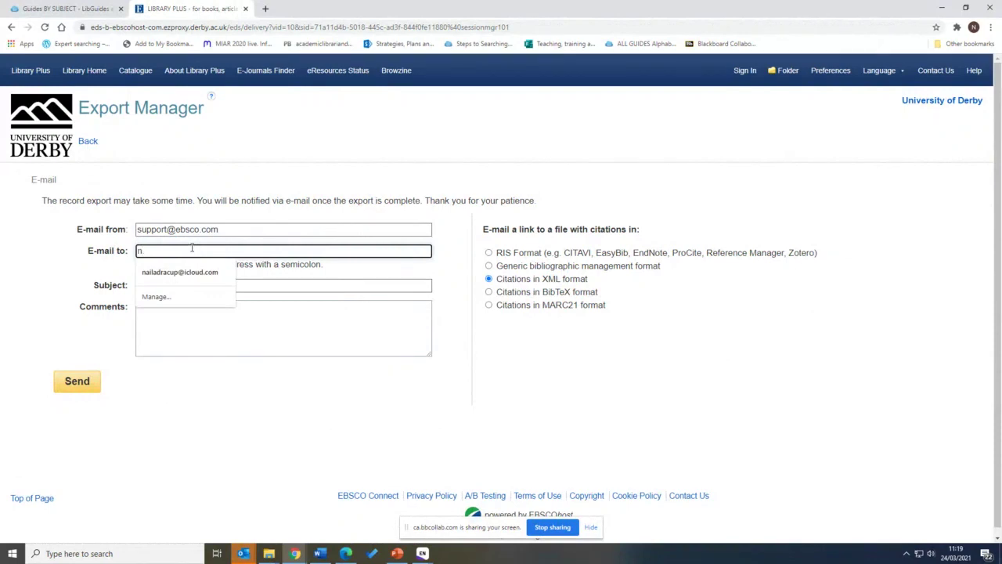
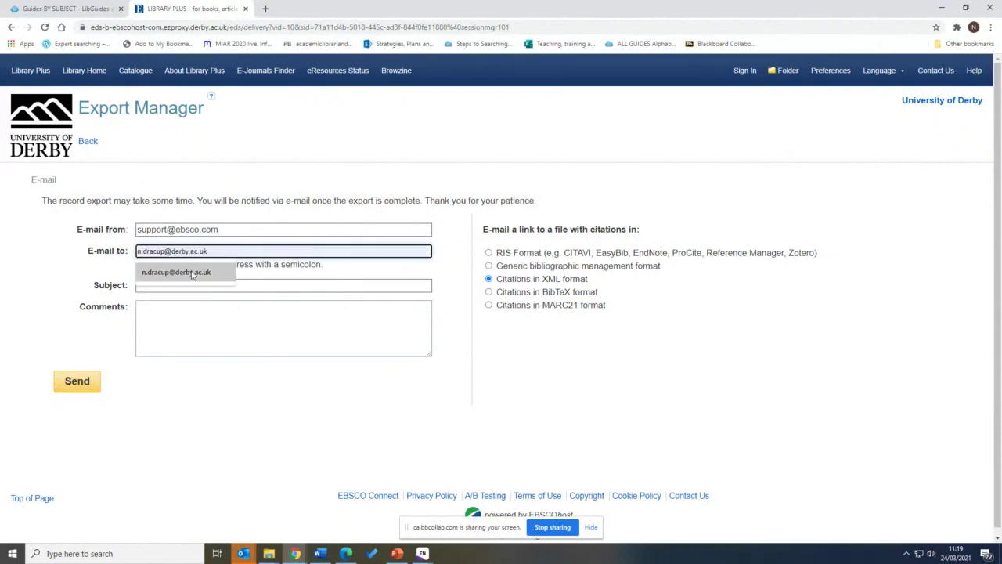
{"action": "left_click", "coordinate": [191, 272]}
{"action": "left_click", "coordinate": [185, 284]}
{"action": "type", "text": "Lib"}
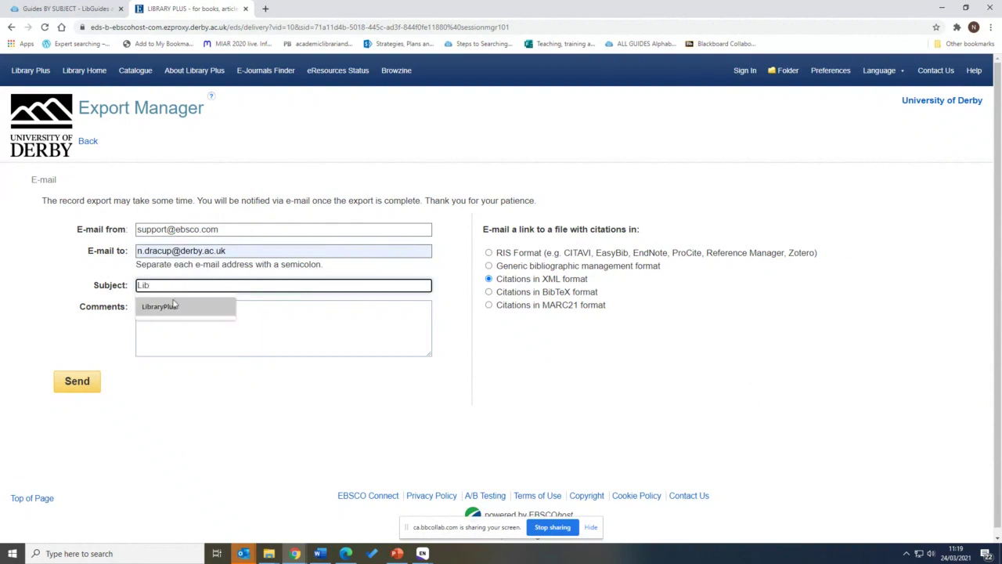
{"action": "left_click", "coordinate": [171, 305]}
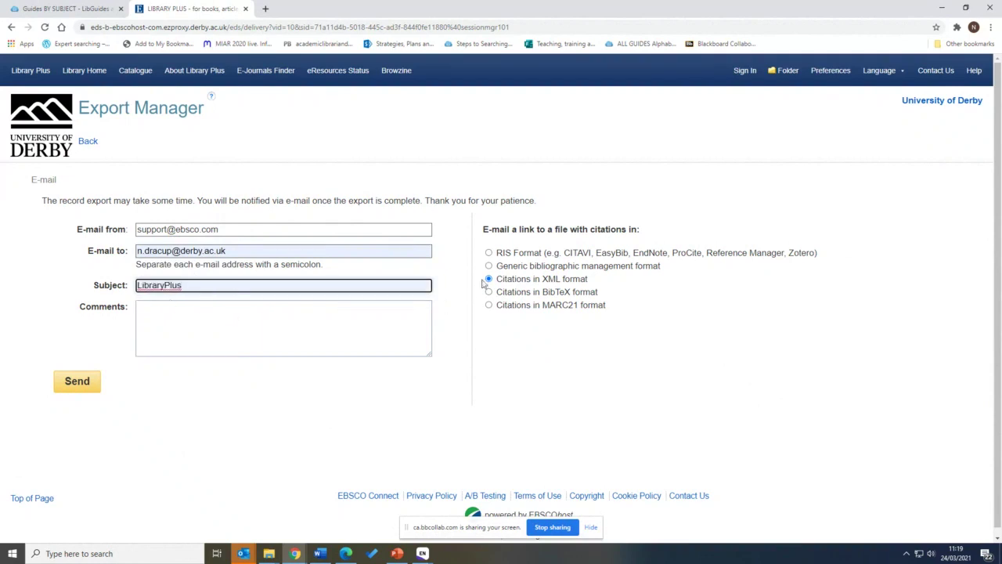
Choose RIS Format, send the export link e-mail, and check Outlook for it
{"action": "left_click", "coordinate": [488, 253]}
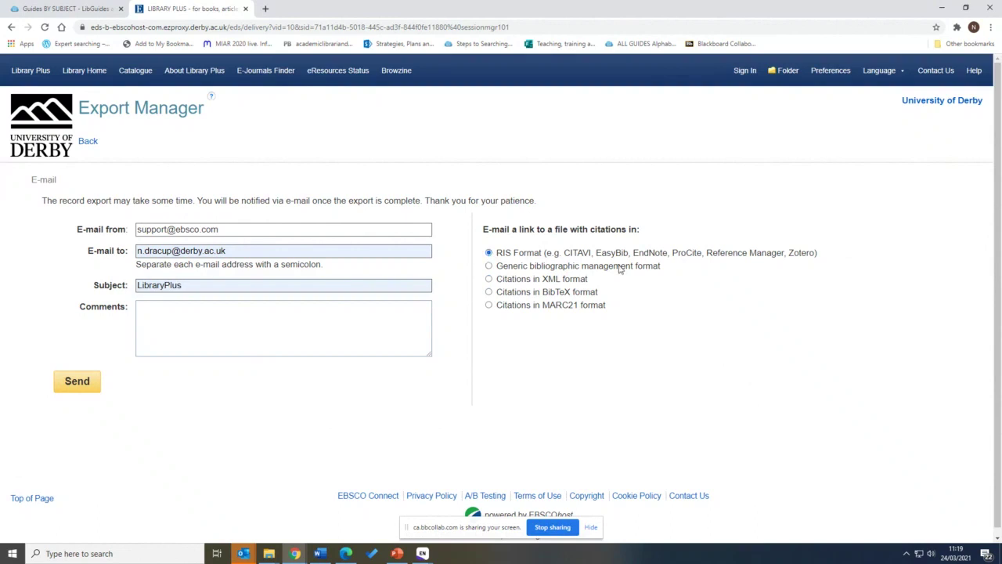
{"action": "left_click_drag", "start_coordinate": [819, 255], "coordinate": [545, 255]}
{"action": "left_click", "coordinate": [550, 253]}
{"action": "left_click", "coordinate": [76, 384]}
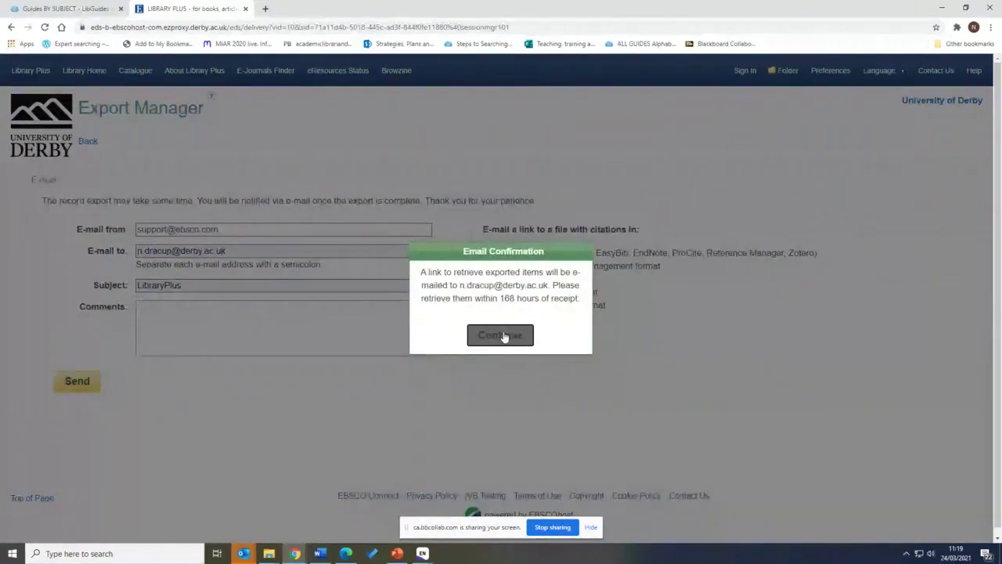
{"action": "left_click", "coordinate": [503, 336]}
{"action": "mouse_move", "coordinate": [244, 553]}
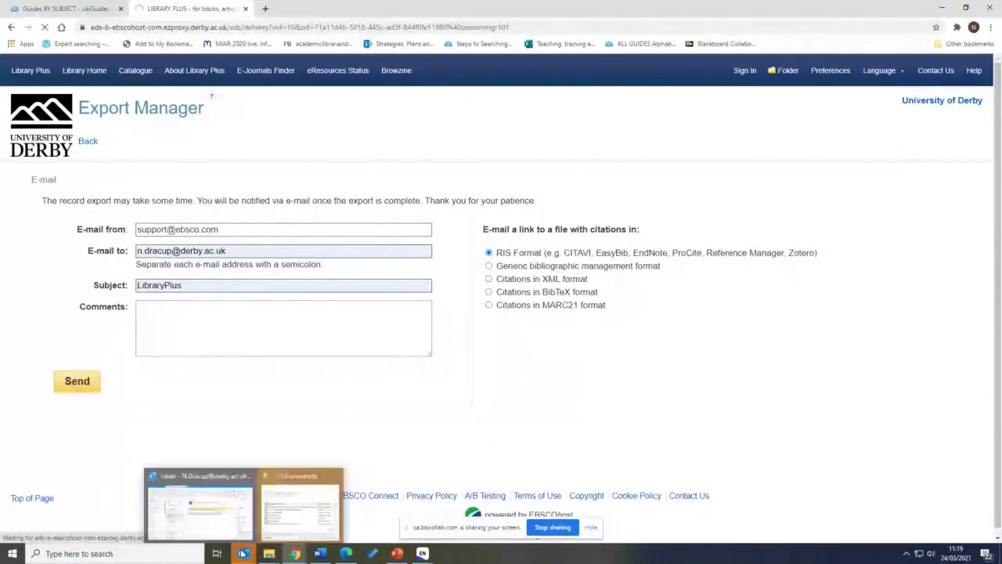
{"action": "left_click", "coordinate": [240, 535]}
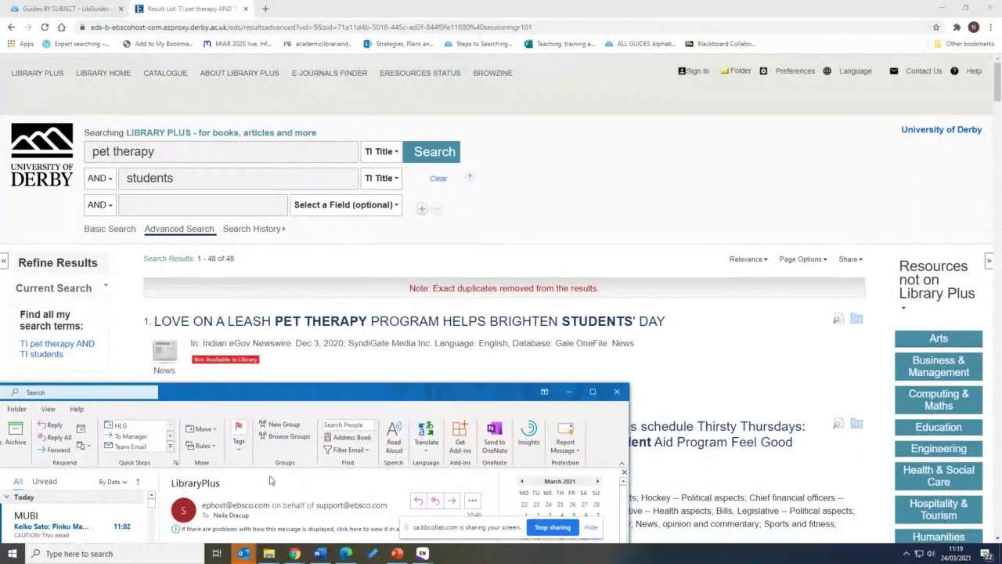
Open the LibraryPlus message and download and open the zipped export from its link
{"action": "left_click_drag", "start_coordinate": [220, 391], "coordinate": [220, 364]}
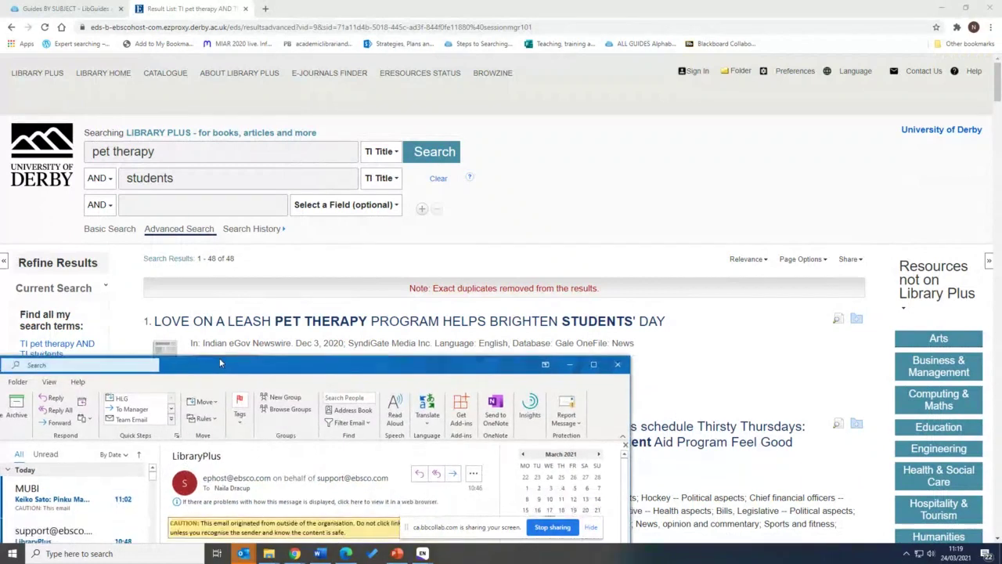
{"action": "double_click", "coordinate": [82, 534]}
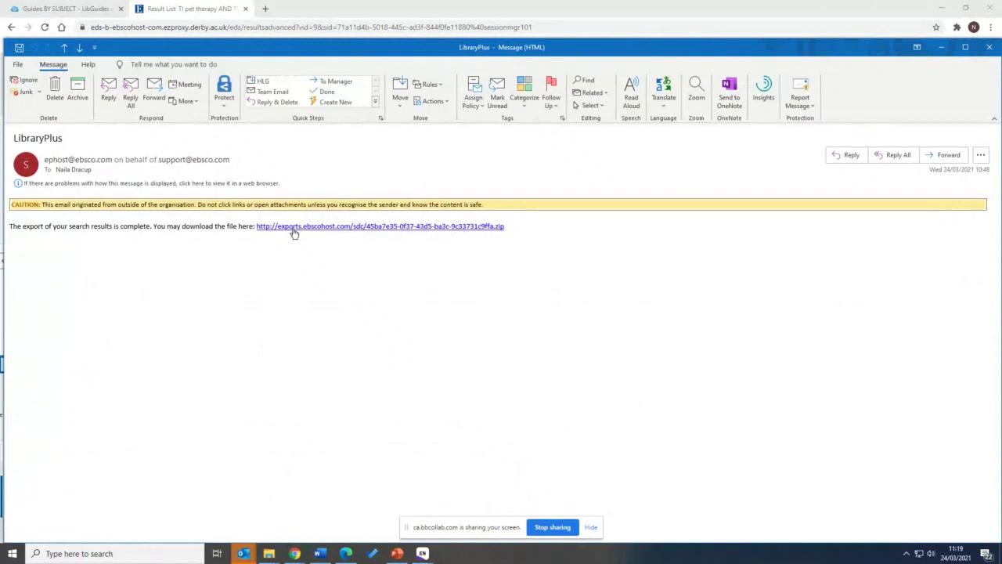
{"action": "left_click", "coordinate": [295, 228]}
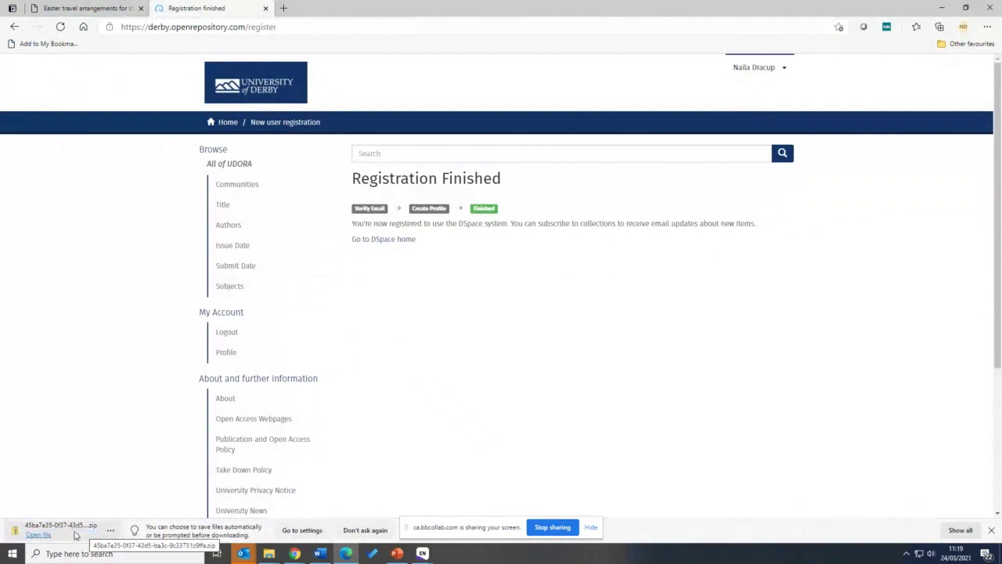
{"action": "left_click", "coordinate": [76, 535]}
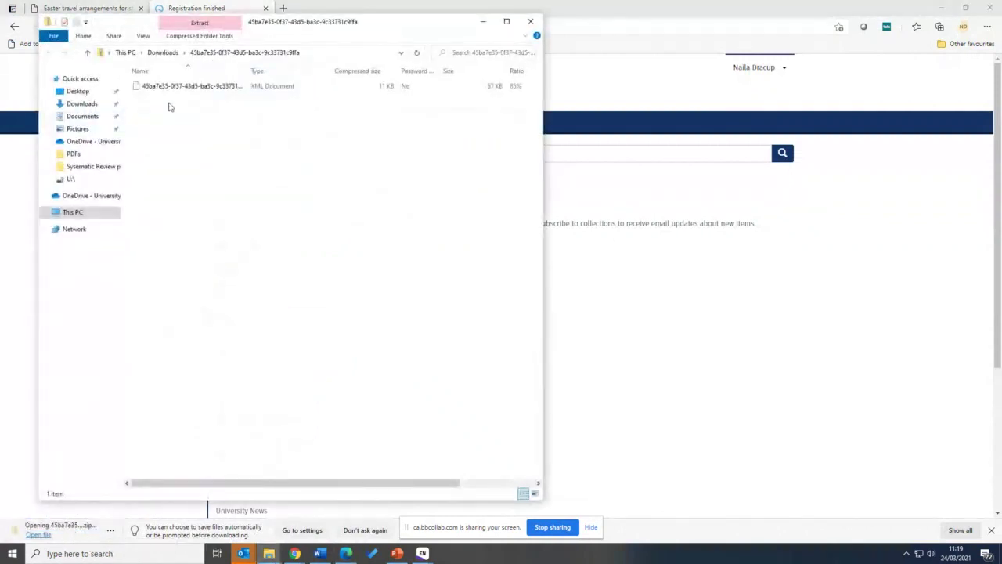
Close the XML-only zip, download the earlier export's zip, and import its RIS file into EndNote
{"action": "left_click", "coordinate": [530, 21]}
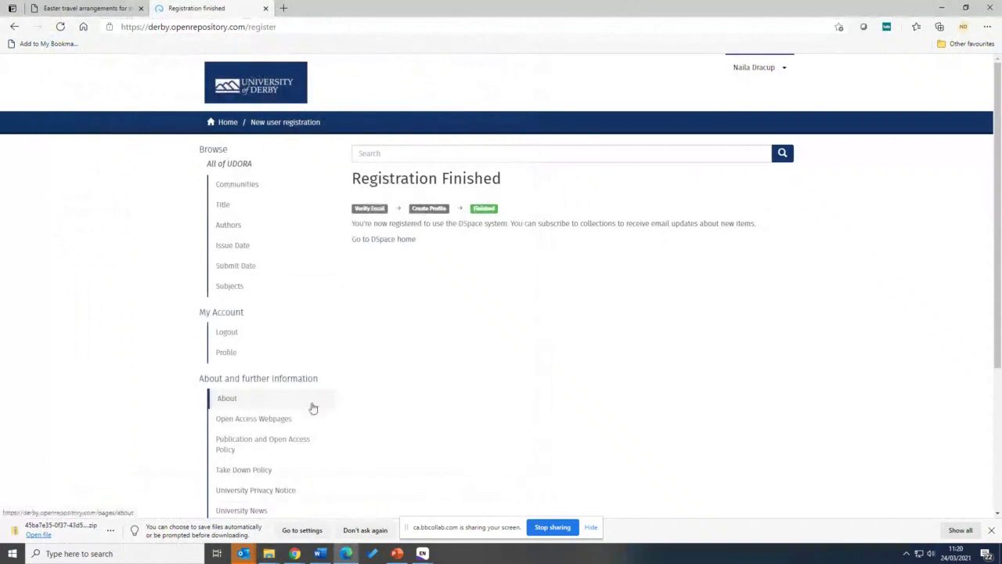
{"action": "mouse_move", "coordinate": [243, 555]}
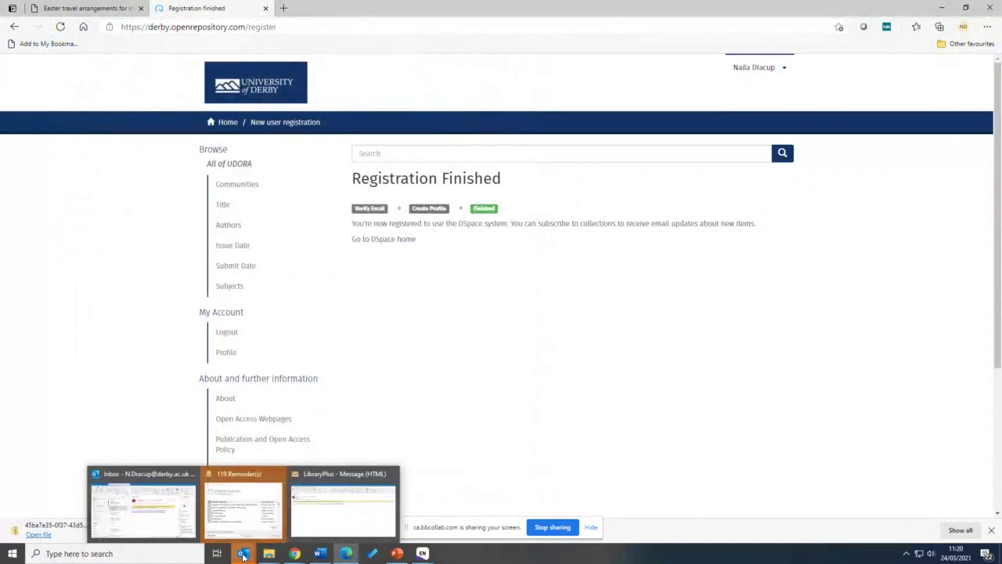
{"action": "left_click", "coordinate": [144, 508]}
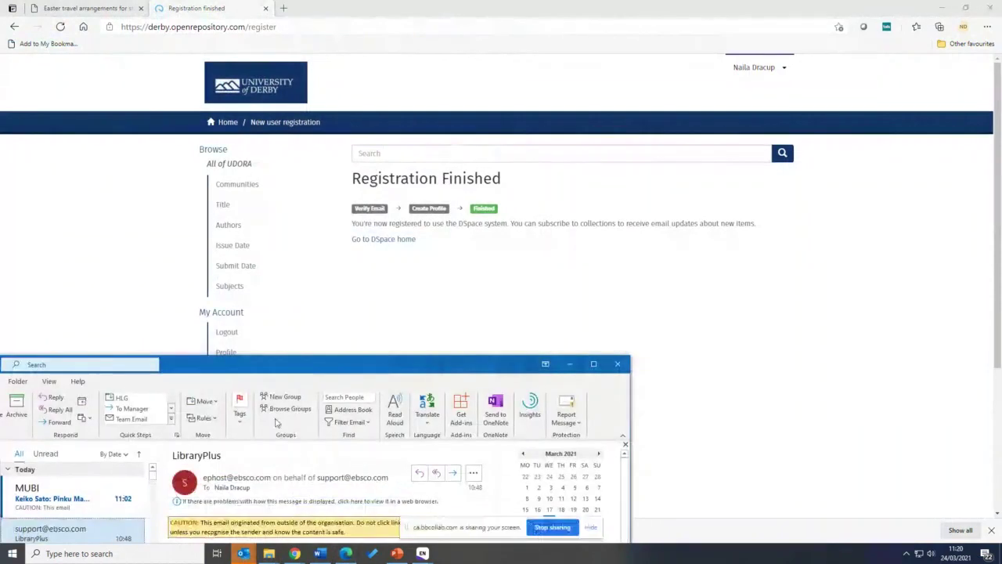
{"action": "left_click_drag", "start_coordinate": [300, 370], "coordinate": [321, 320]}
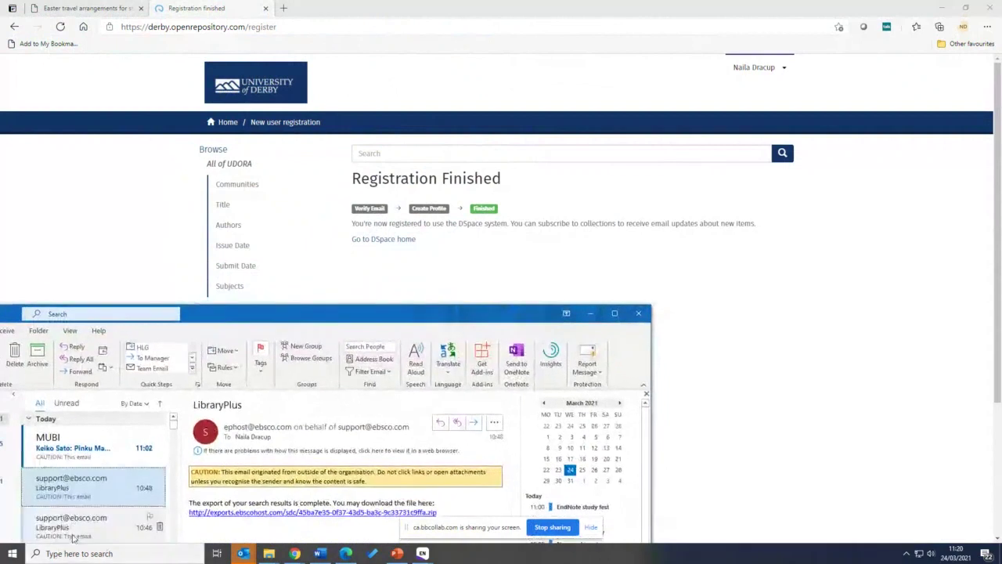
{"action": "left_click", "coordinate": [73, 536]}
{"action": "left_click", "coordinate": [313, 512]}
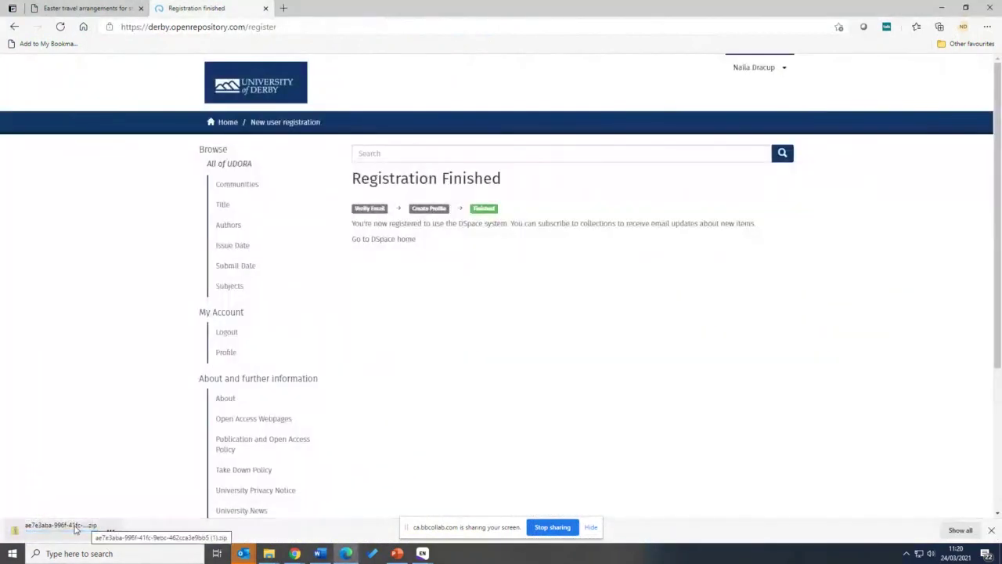
{"action": "left_click", "coordinate": [76, 530]}
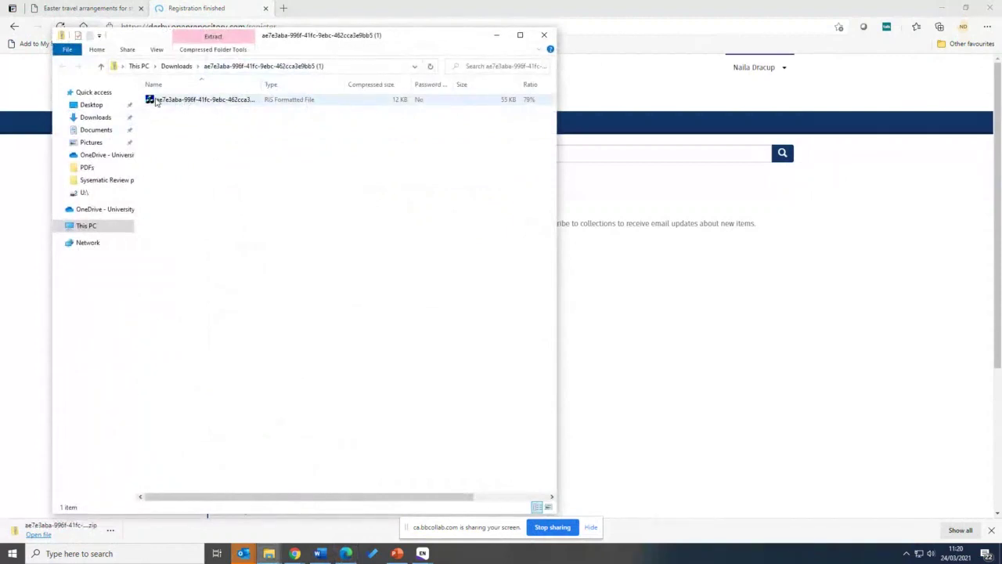
{"action": "double_click", "coordinate": [200, 102]}
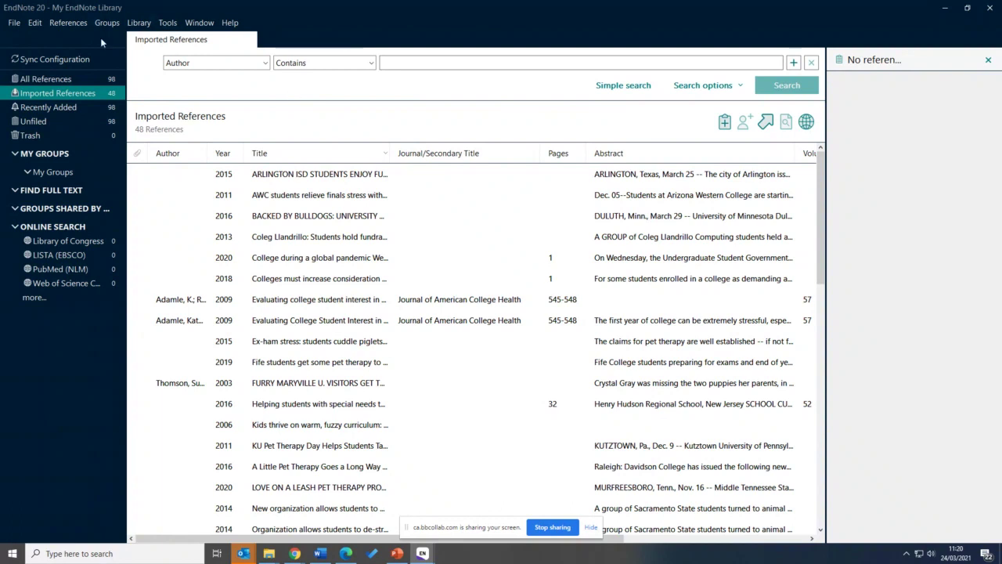
Show All References and create a new custom group named Intro under My Groups
{"action": "left_click", "coordinate": [82, 79]}
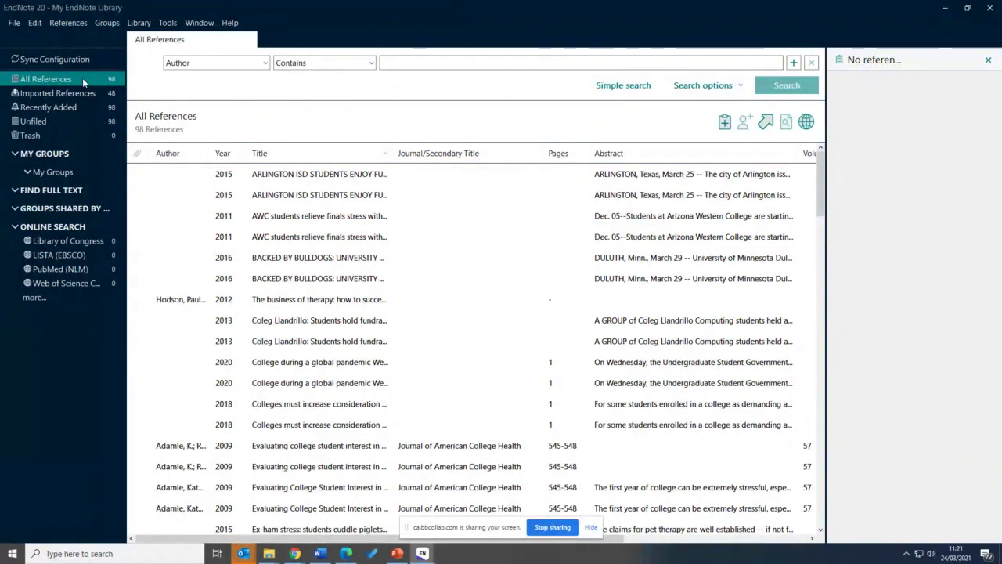
{"action": "left_click", "coordinate": [108, 24]}
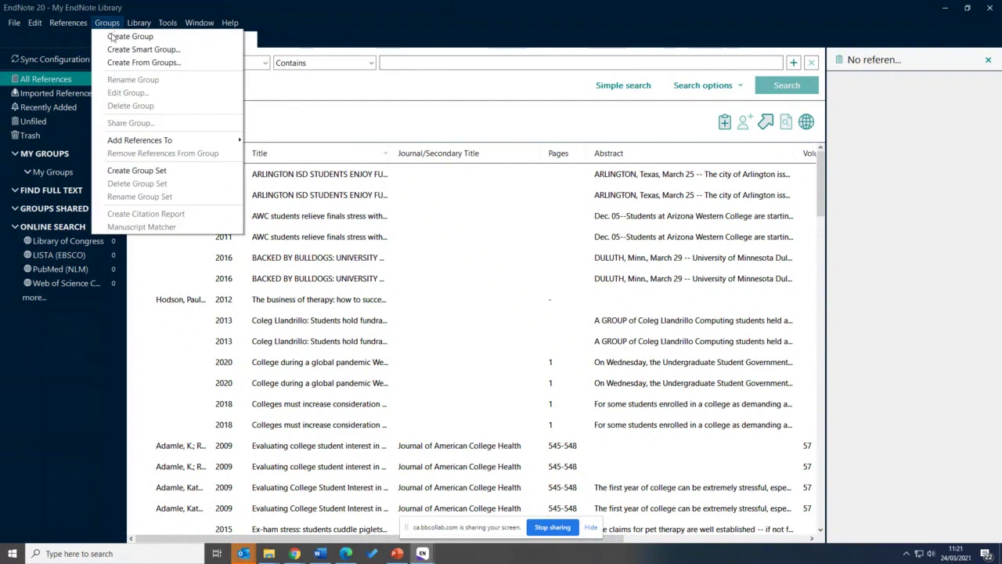
{"action": "left_click", "coordinate": [112, 36]}
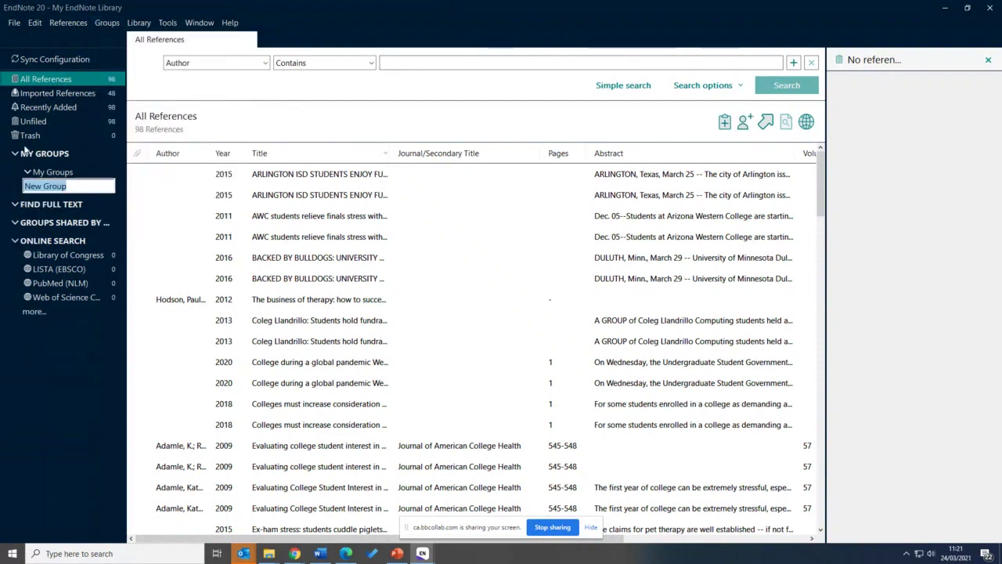
{"action": "type", "text": "Intro"}
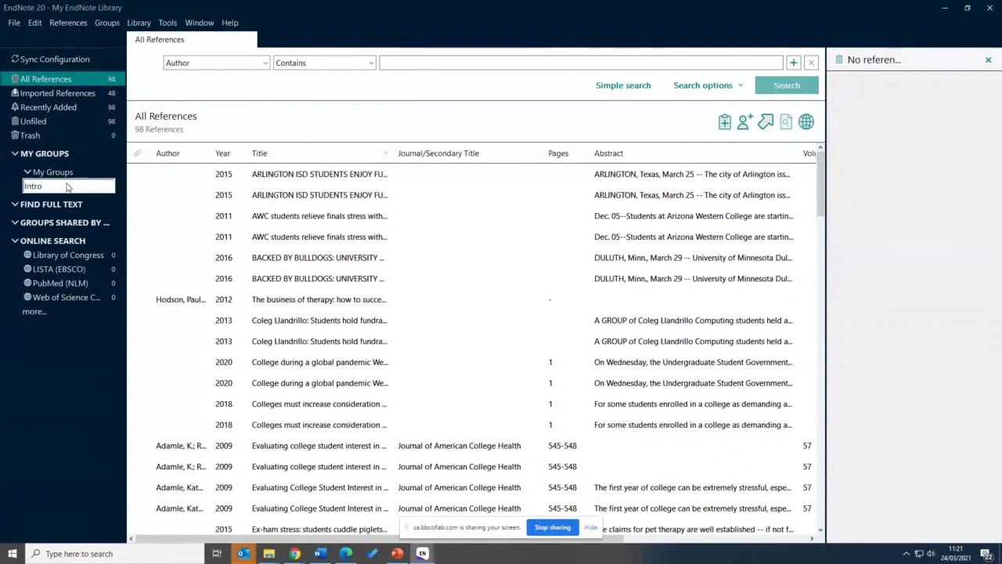
{"action": "key", "text": "Return"}
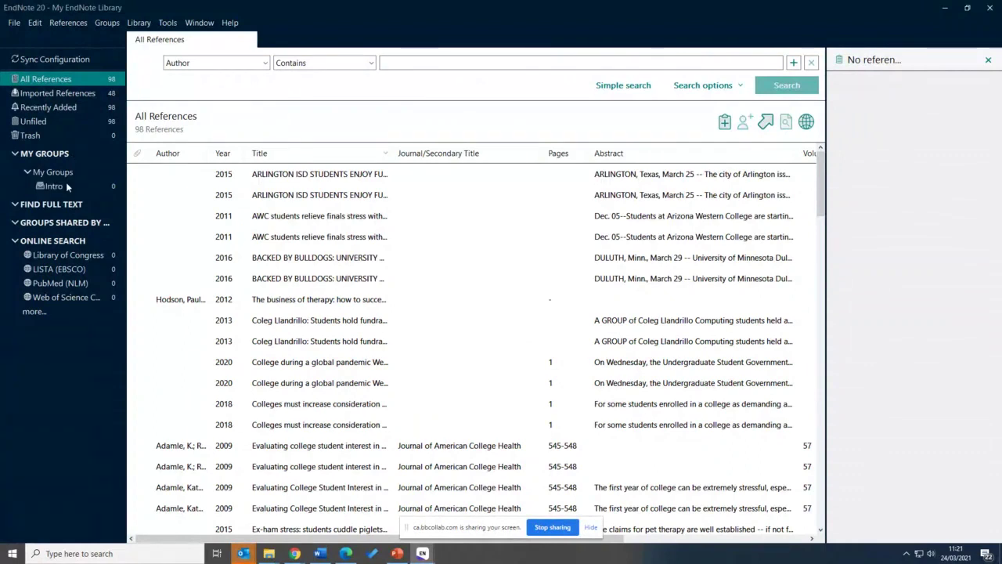
{"action": "left_click", "coordinate": [116, 24]}
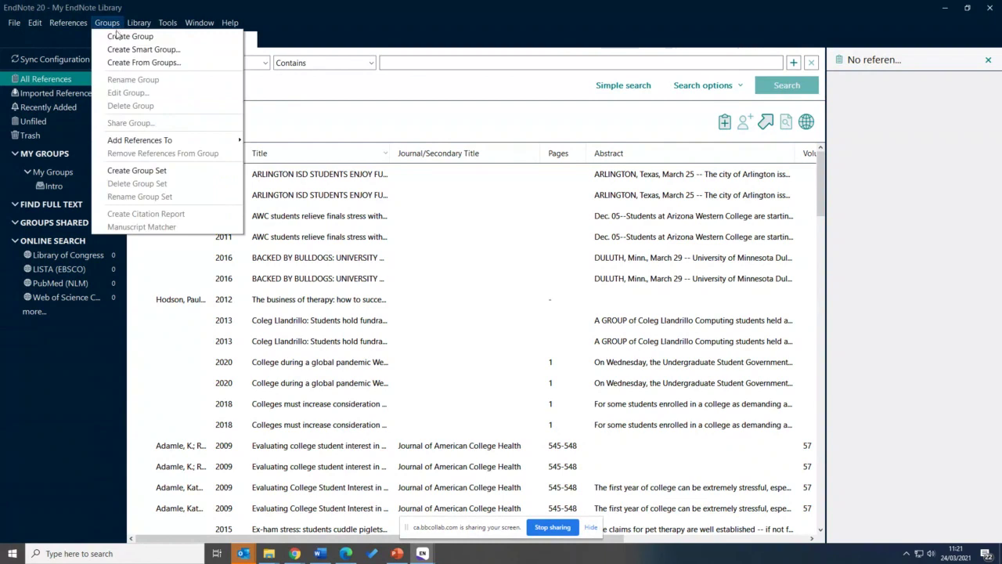
Drag the 2018 colleges, 2019 Fife students and 2006 Kids thrive articles into the Intro group
{"action": "left_click", "coordinate": [55, 189]}
{"action": "left_click", "coordinate": [63, 79]}
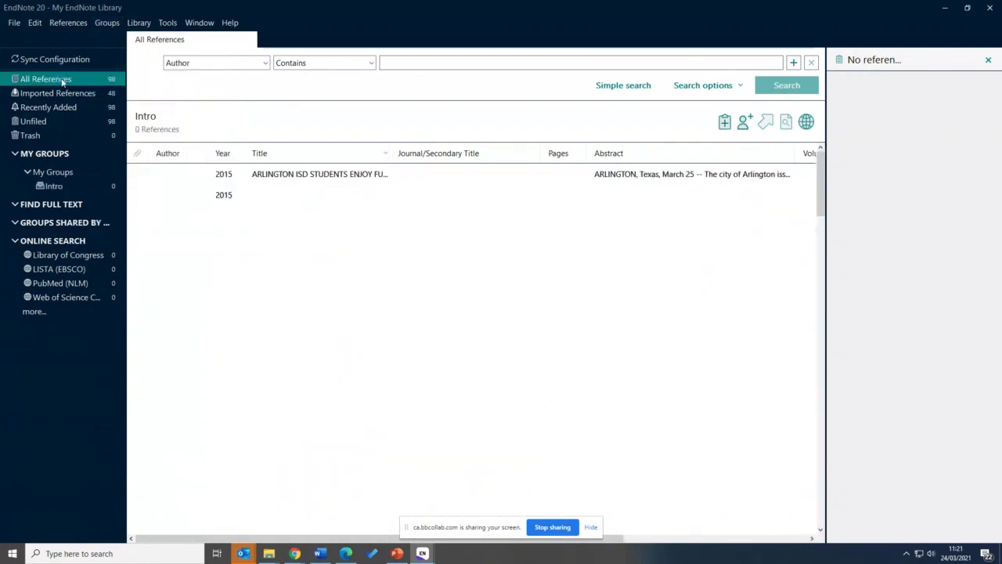
{"action": "scroll", "coordinate": [300, 278], "scroll_direction": "down", "scroll_amount": 2}
{"action": "left_click", "coordinate": [300, 278]}
{"action": "scroll", "coordinate": [339, 325], "scroll_direction": "down", "scroll_amount": 1}
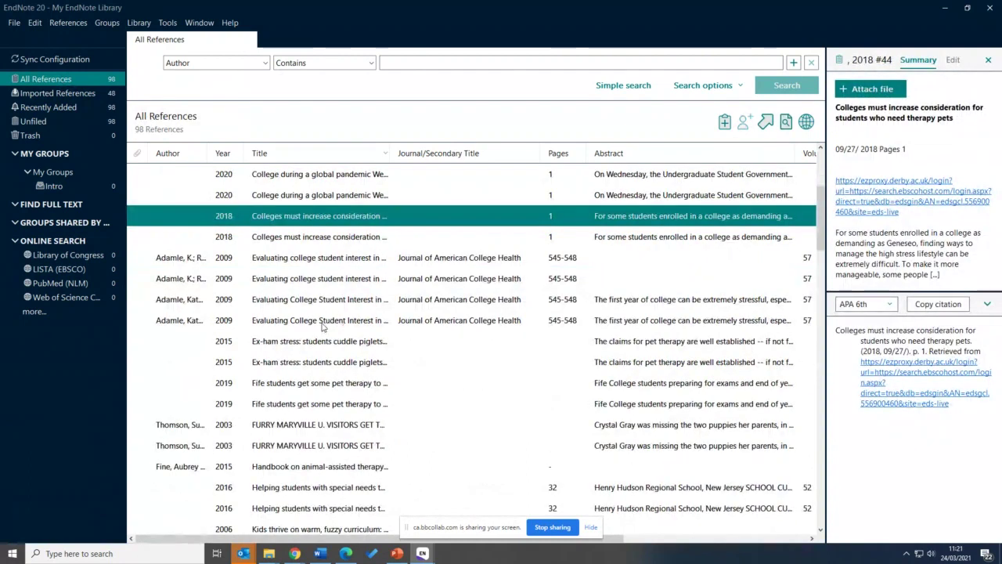
{"action": "scroll", "coordinate": [322, 328], "scroll_direction": "down", "scroll_amount": 1}
{"action": "left_click", "coordinate": [323, 326]}
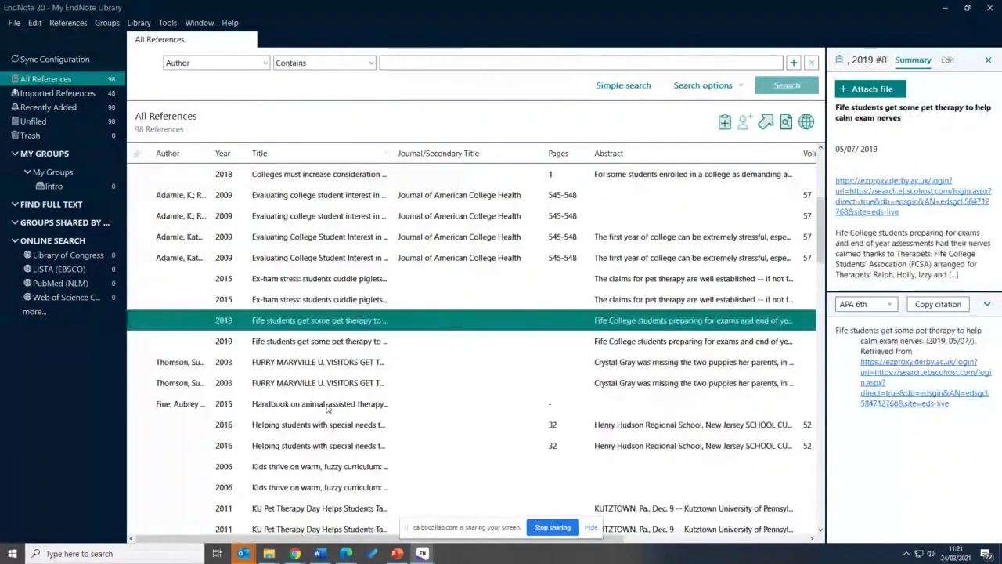
{"action": "scroll", "coordinate": [328, 415], "scroll_direction": "down", "scroll_amount": 1}
{"action": "left_click", "coordinate": [327, 413], "text": "ctrl"}
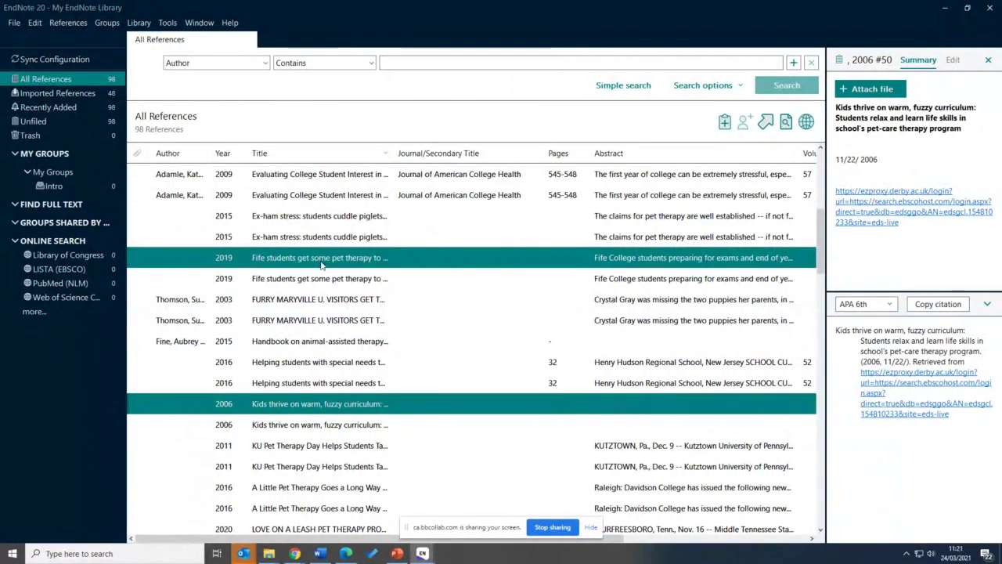
{"action": "left_click_drag", "start_coordinate": [204, 255], "coordinate": [74, 188]}
Confirm Intro holds the three articles, then return to all 98 references
{"action": "left_click", "coordinate": [55, 186]}
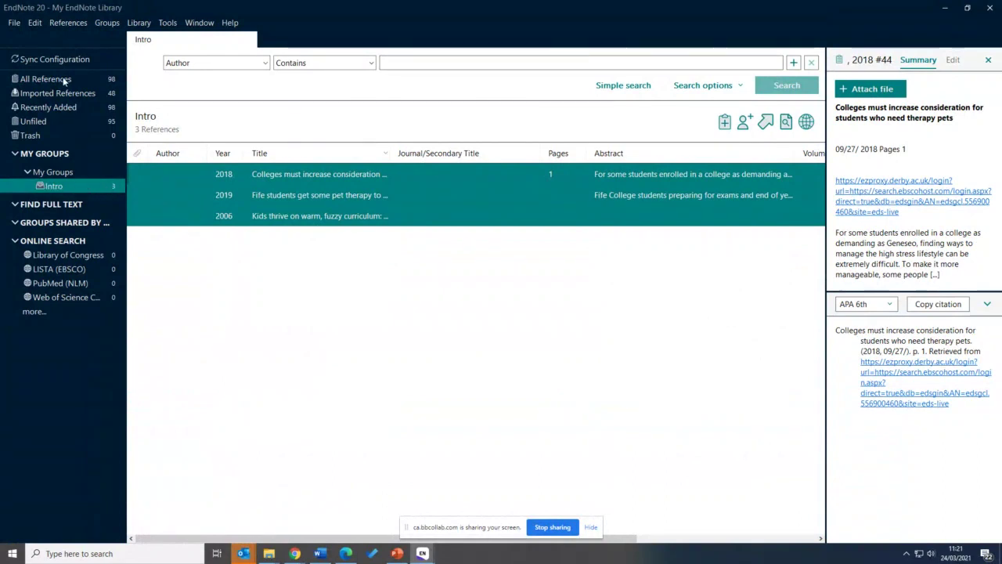
{"action": "left_click", "coordinate": [47, 79]}
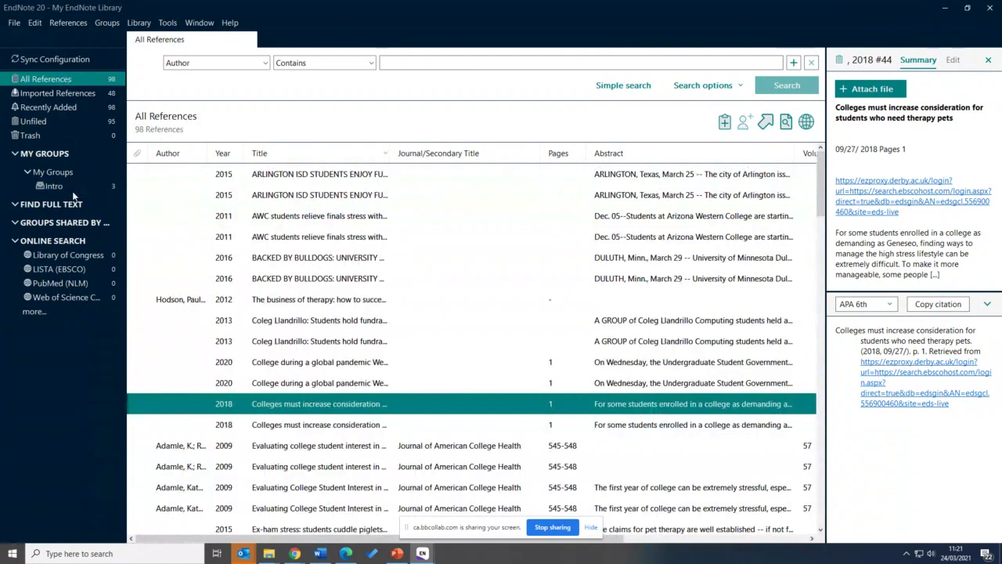
{"action": "scroll", "coordinate": [298, 321], "scroll_direction": "down", "scroll_amount": 10}
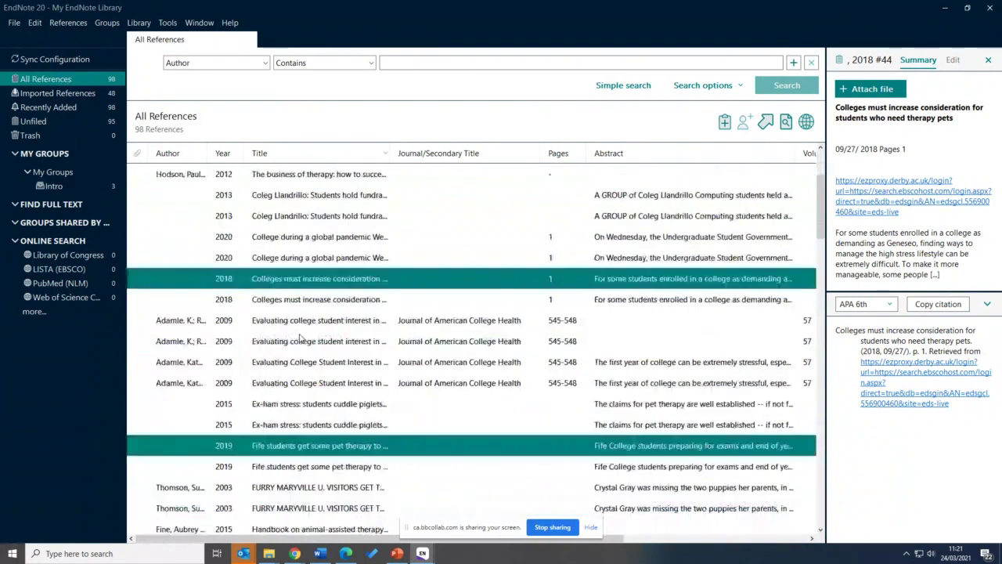
{"action": "scroll", "coordinate": [299, 337], "scroll_direction": "down", "scroll_amount": 1}
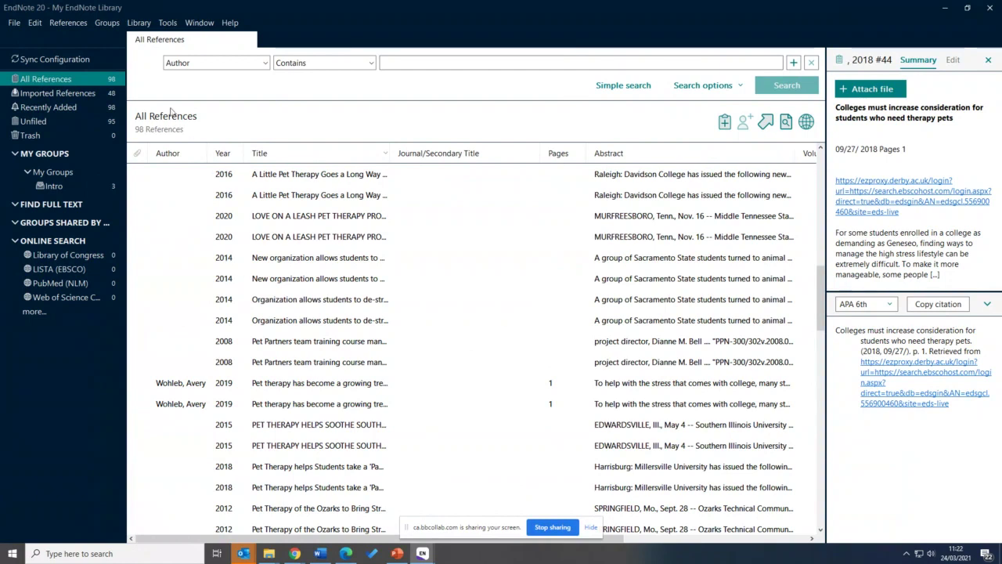
{"action": "left_click", "coordinate": [109, 23]}
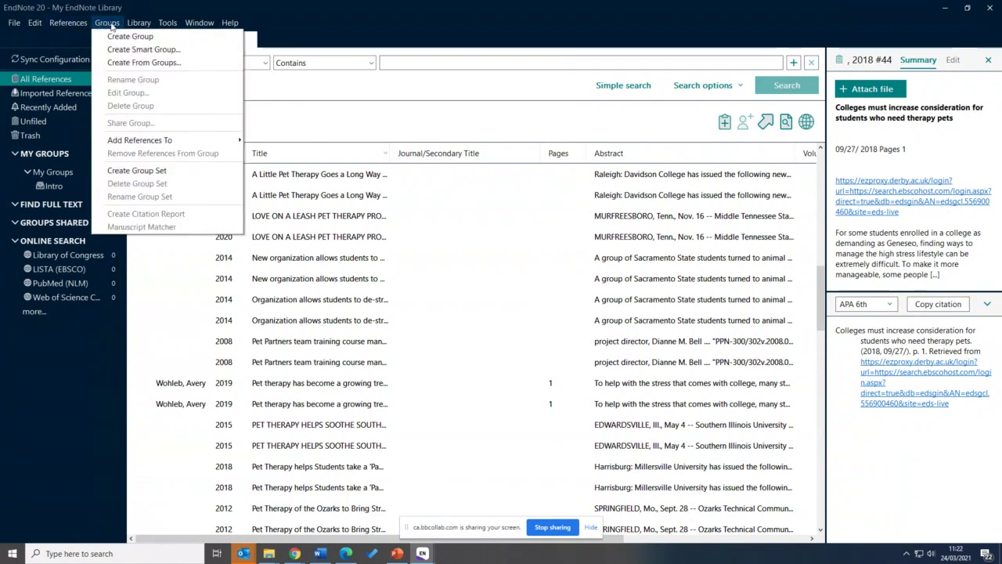
Create smart group Dogs with the rule Any Field contains 'dog'
{"action": "left_click", "coordinate": [132, 52]}
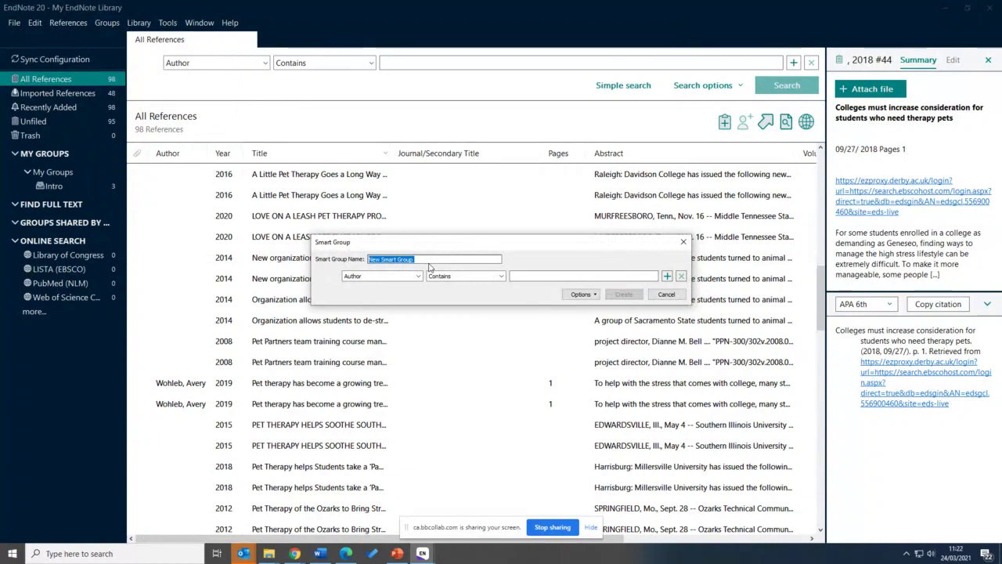
{"action": "type", "text": "Dog"}
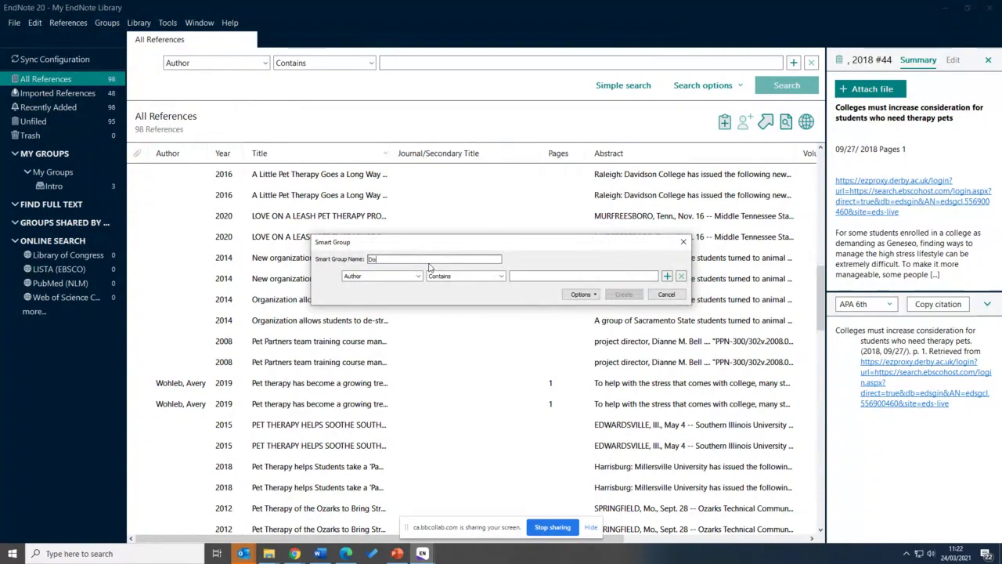
{"action": "type", "text": "s"}
{"action": "left_click", "coordinate": [391, 275]}
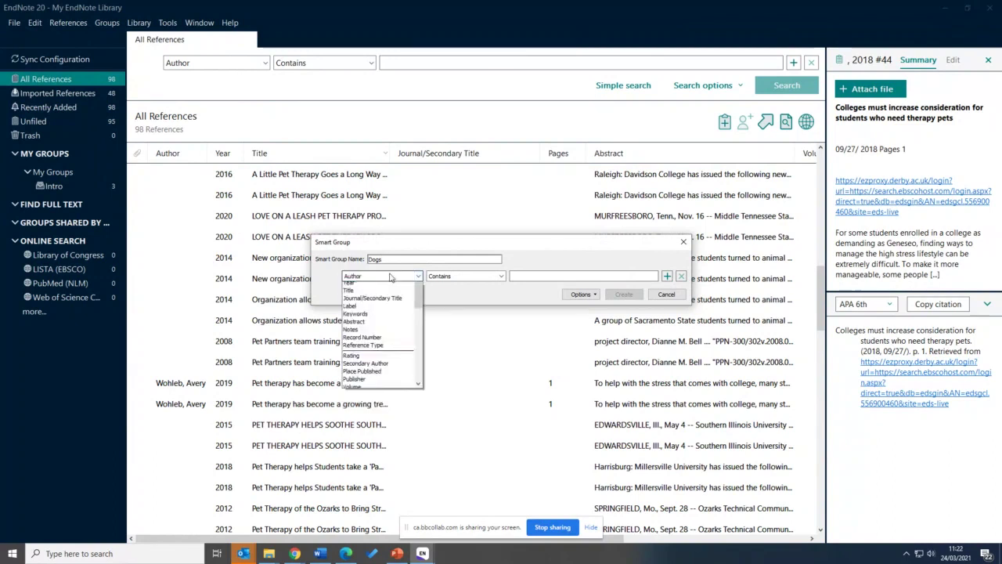
{"action": "scroll", "coordinate": [421, 308], "scroll_direction": "up", "scroll_amount": 2}
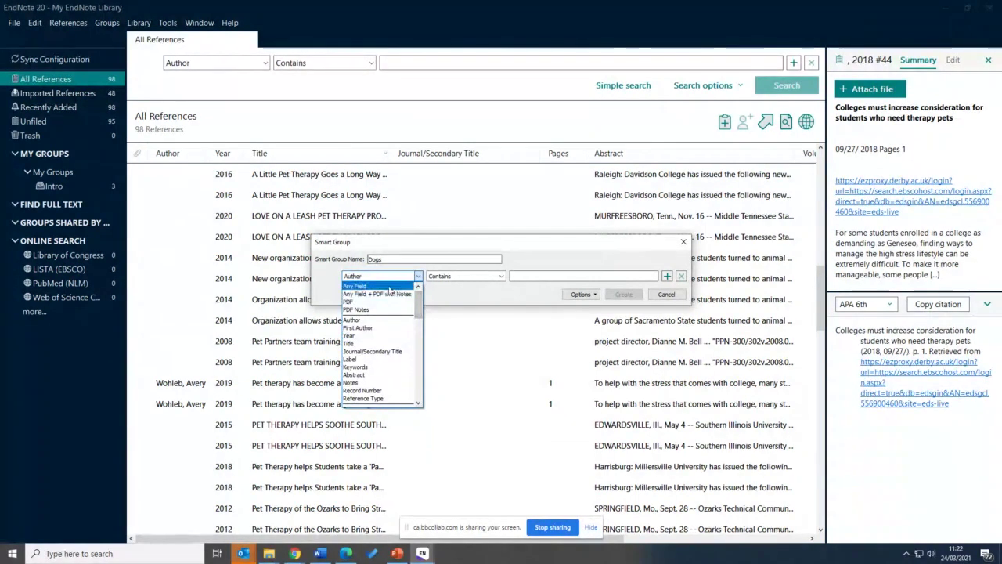
{"action": "left_click", "coordinate": [356, 285]}
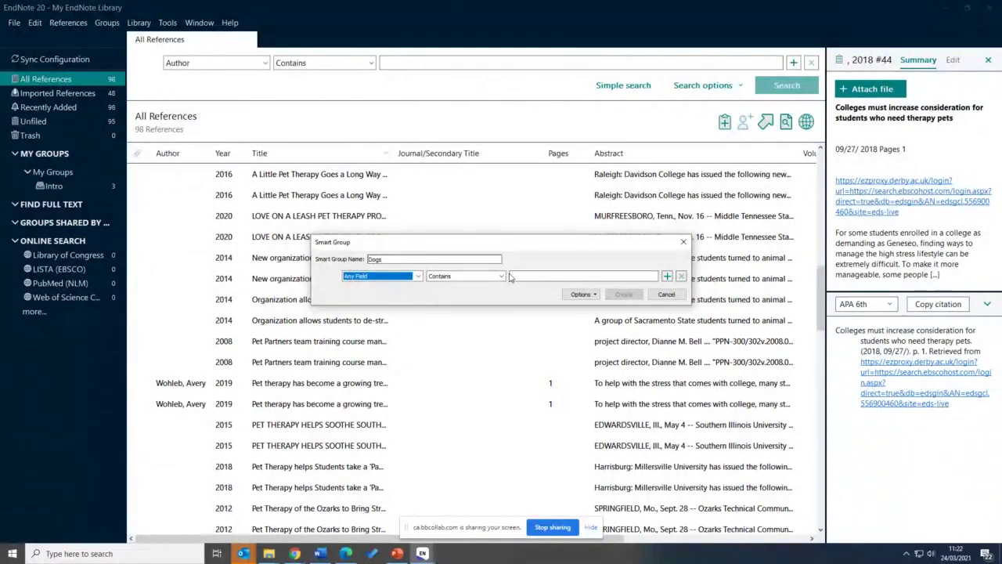
{"action": "left_click", "coordinate": [534, 276]}
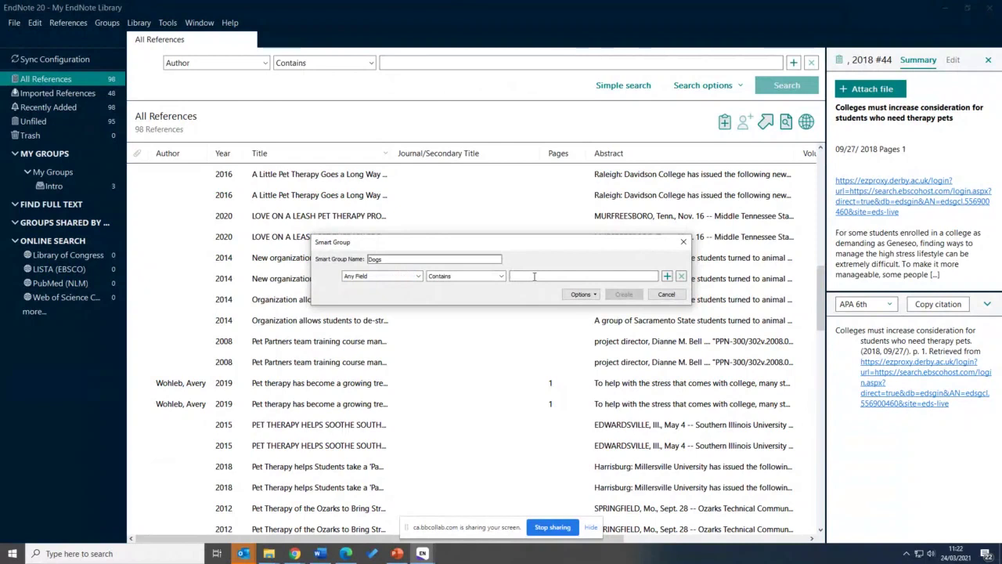
{"action": "type", "text": "dog"}
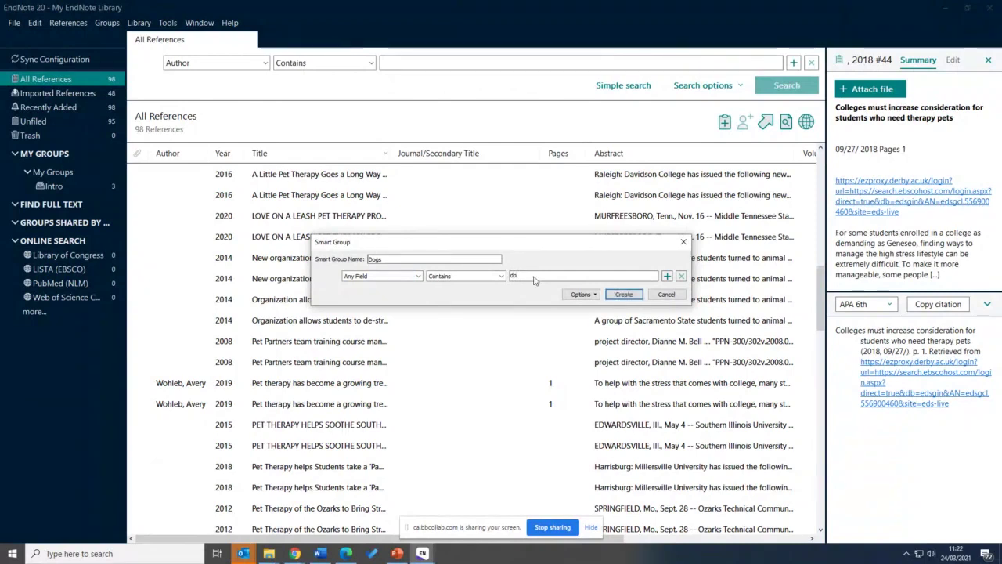
{"action": "left_click", "coordinate": [624, 295]}
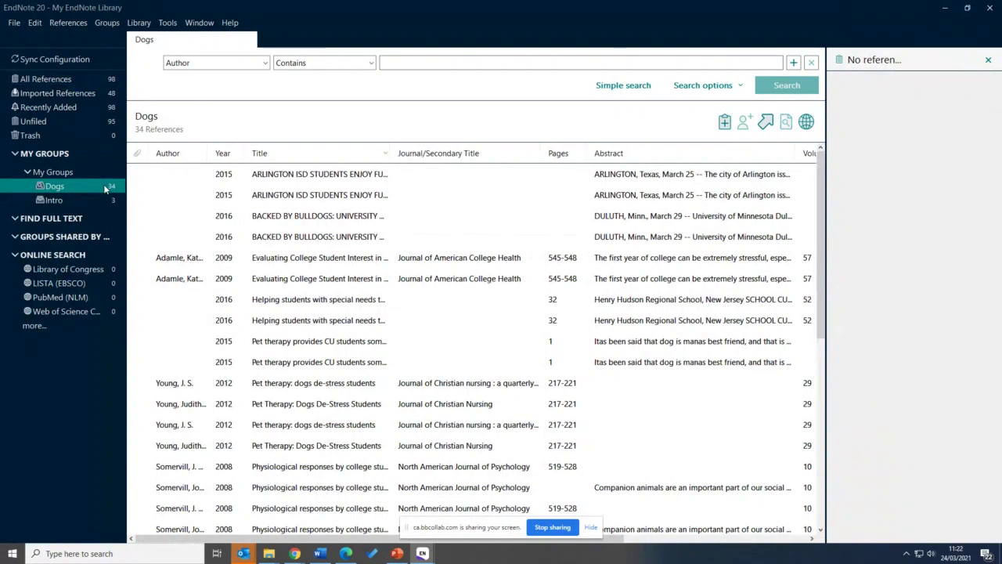
{"action": "left_click", "coordinate": [234, 177]}
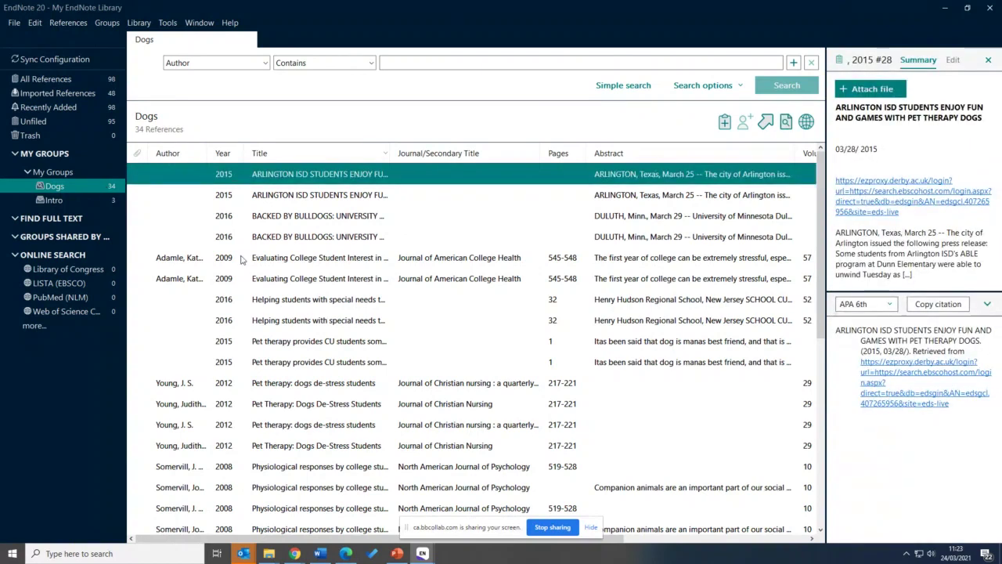
{"action": "scroll", "coordinate": [241, 260], "scroll_direction": "down", "scroll_amount": 2}
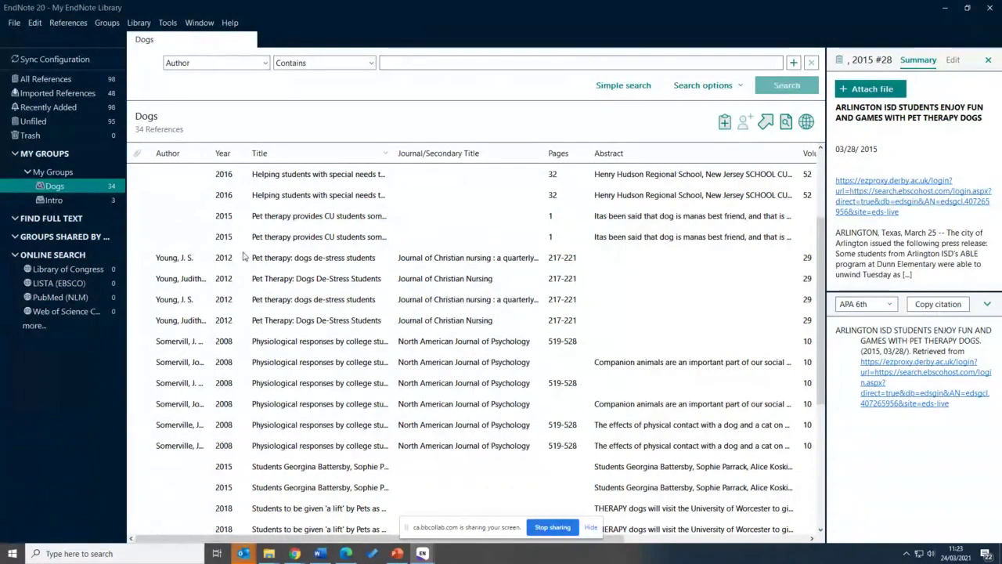
{"action": "scroll", "coordinate": [241, 260], "scroll_direction": "down", "scroll_amount": 3}
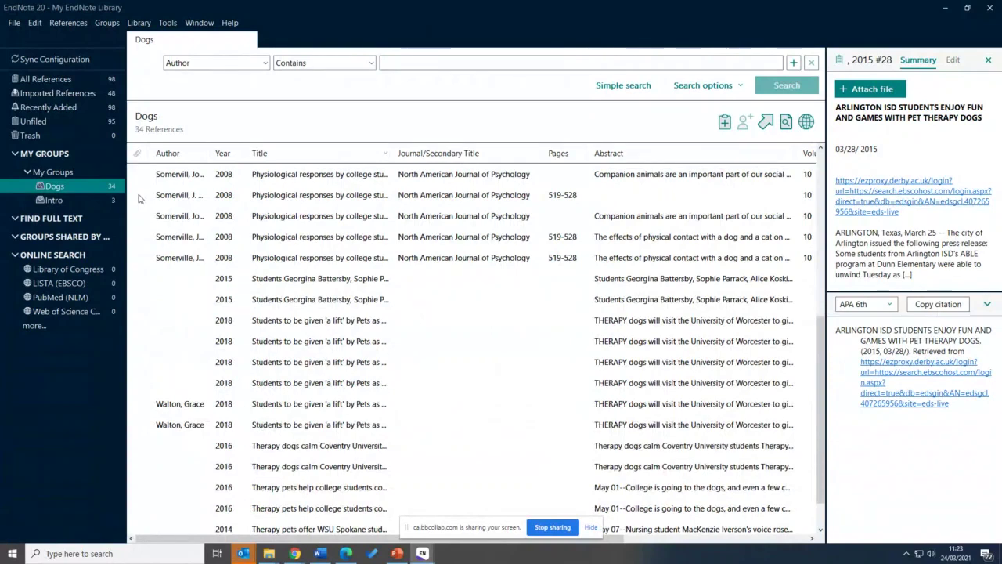
{"action": "left_click", "coordinate": [106, 25]}
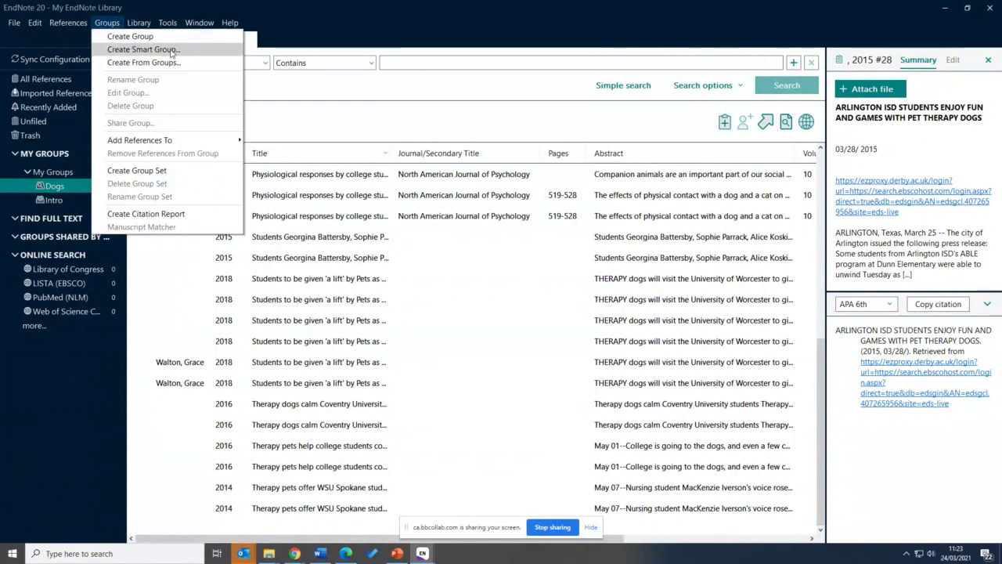
In All References, compare the two 2019 Fife students entries with their neighbouring references
{"action": "left_click", "coordinate": [67, 81]}
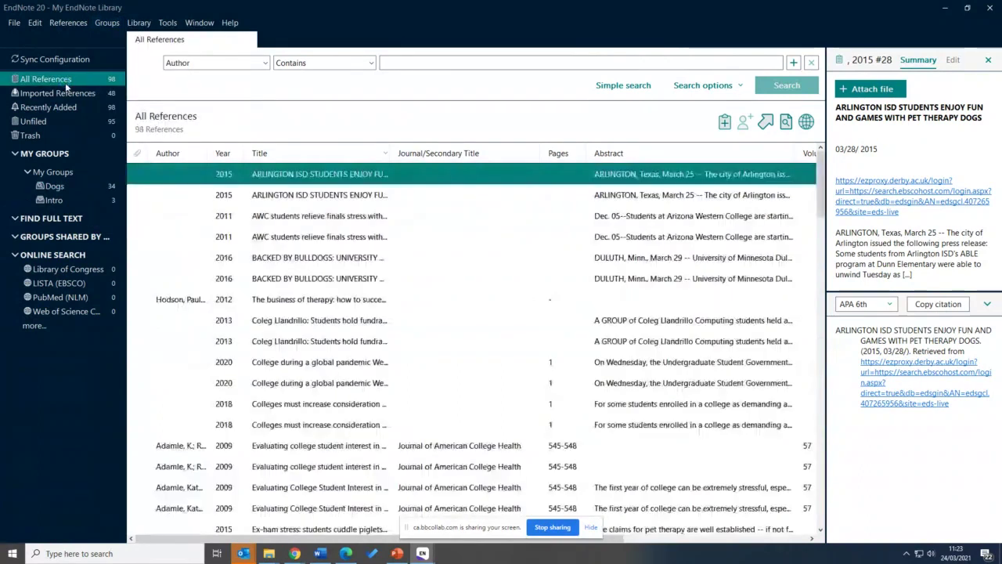
{"action": "scroll", "coordinate": [274, 251], "scroll_direction": "down", "scroll_amount": 1}
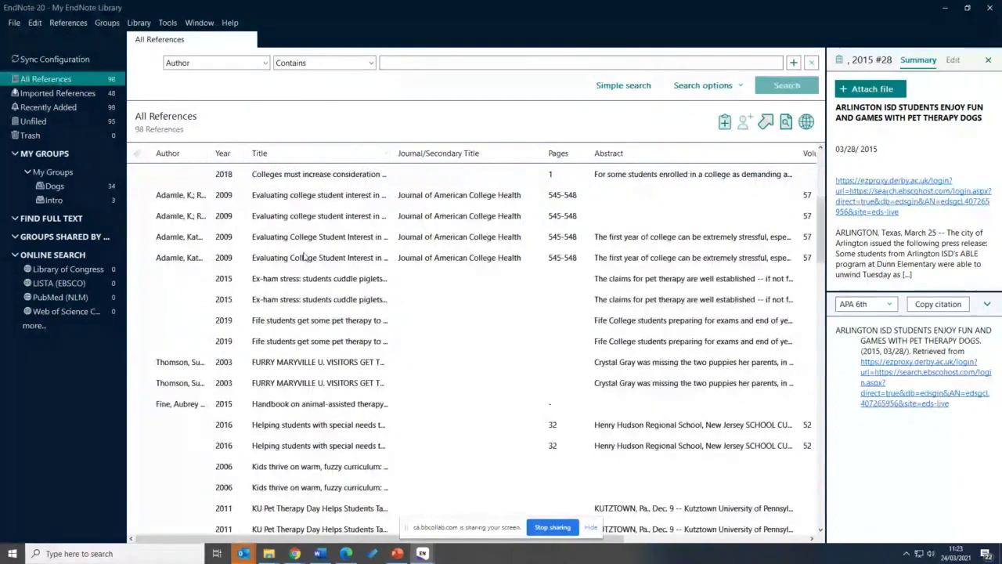
{"action": "left_click", "coordinate": [299, 319]}
{"action": "left_click", "coordinate": [297, 298]}
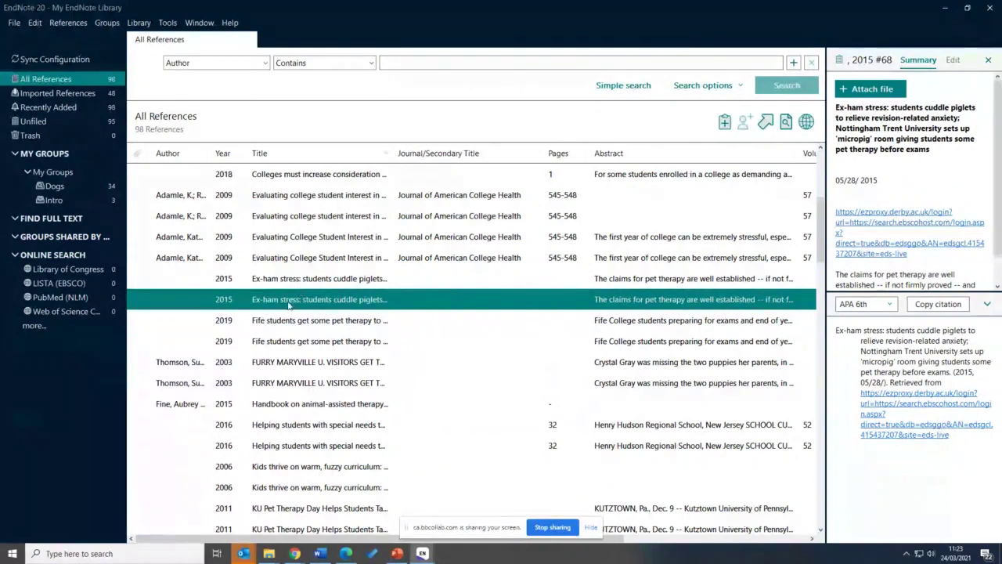
{"action": "key", "text": "Down"}
{"action": "key", "text": "Up"}
{"action": "key", "text": "Up"}
{"action": "key", "text": "Up"}
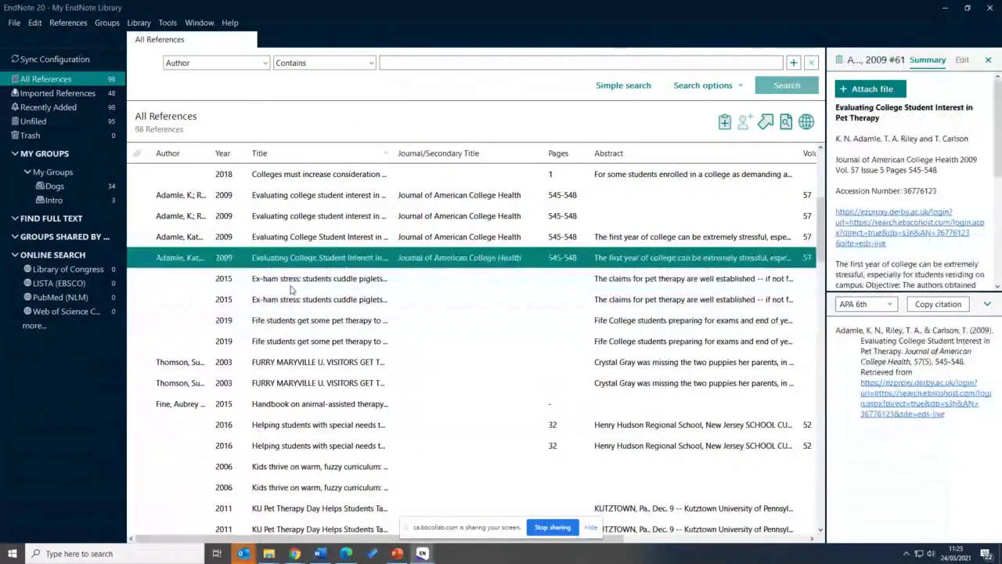
{"action": "key", "text": "Down"}
{"action": "key", "text": "Down"}
{"action": "key", "text": "Down"}
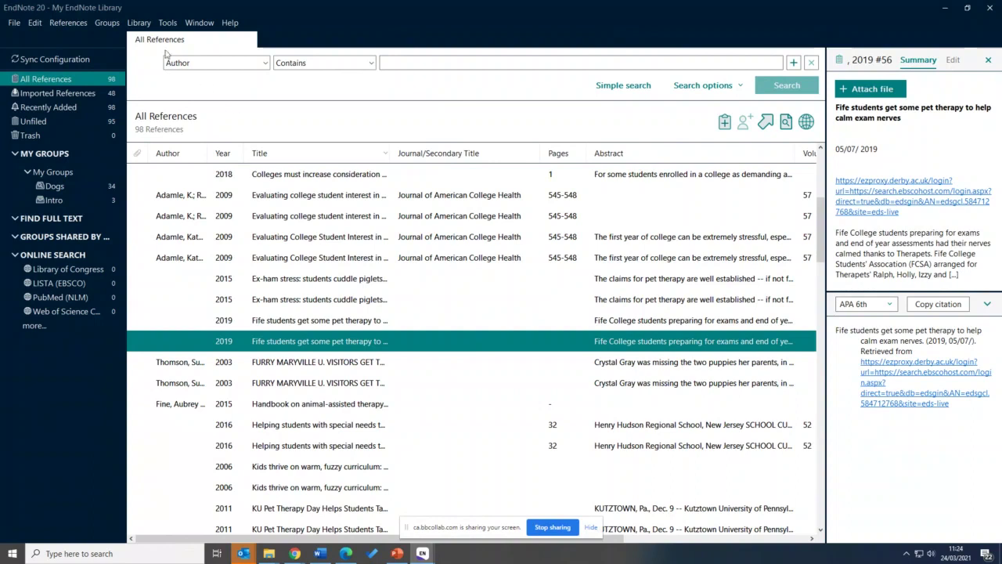
{"action": "left_click", "coordinate": [136, 26]}
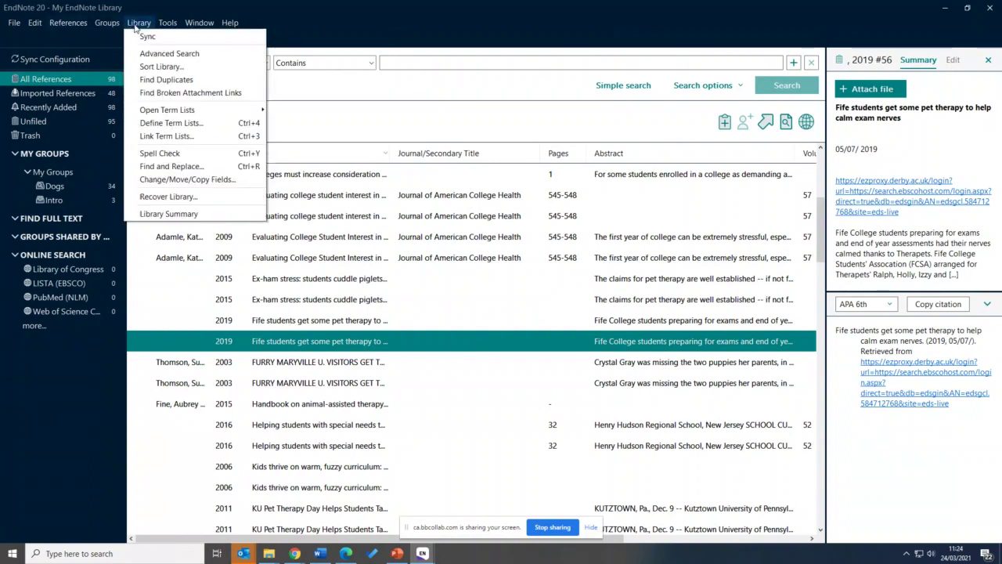
Run Find Duplicates, keeping the first 2006 record and the left 2008 Pet Partners record
{"action": "left_click", "coordinate": [157, 81]}
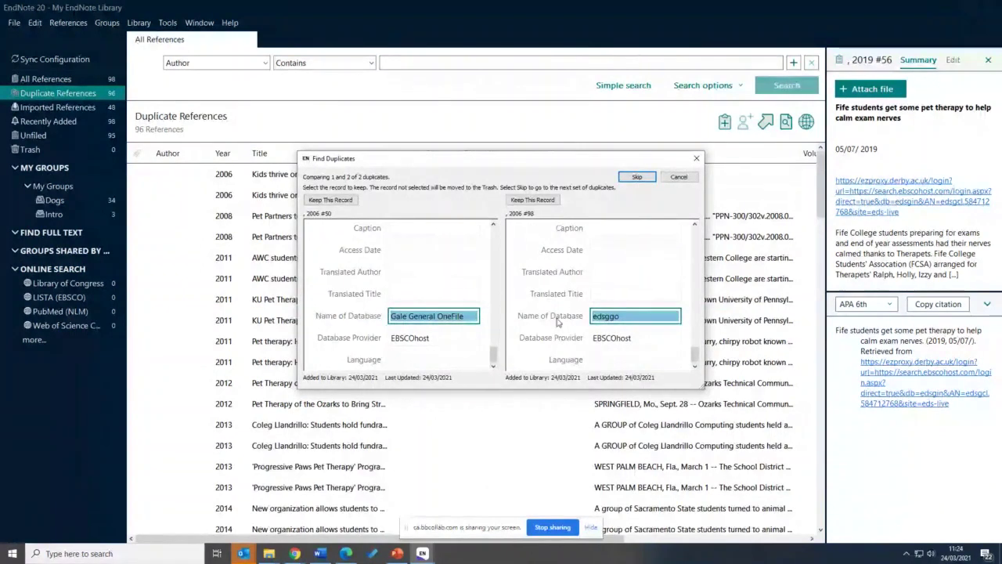
{"action": "scroll", "coordinate": [558, 321], "scroll_direction": "up", "scroll_amount": 15}
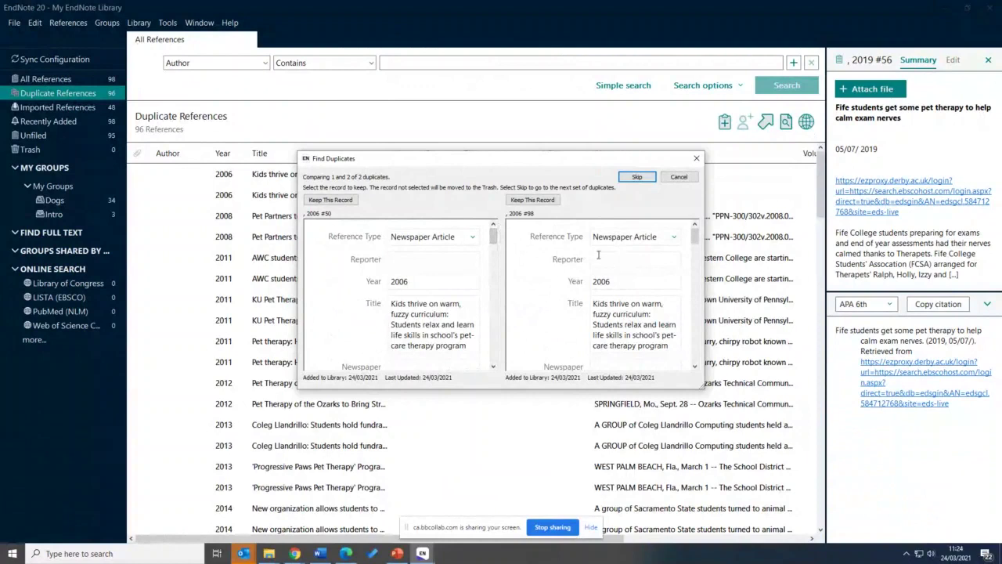
{"action": "scroll", "coordinate": [499, 312], "scroll_direction": "down", "scroll_amount": 1}
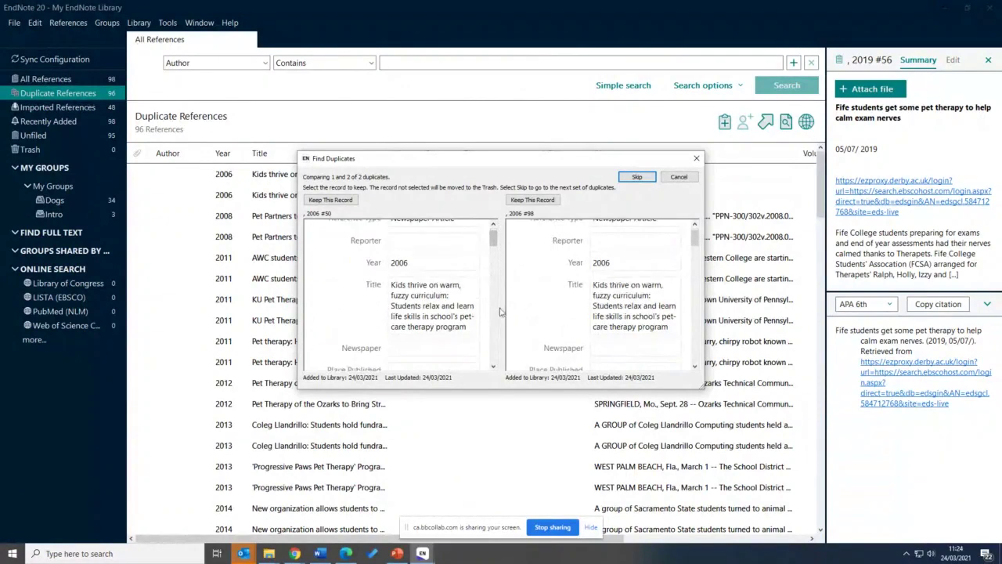
{"action": "scroll", "coordinate": [520, 306], "scroll_direction": "down", "scroll_amount": 2}
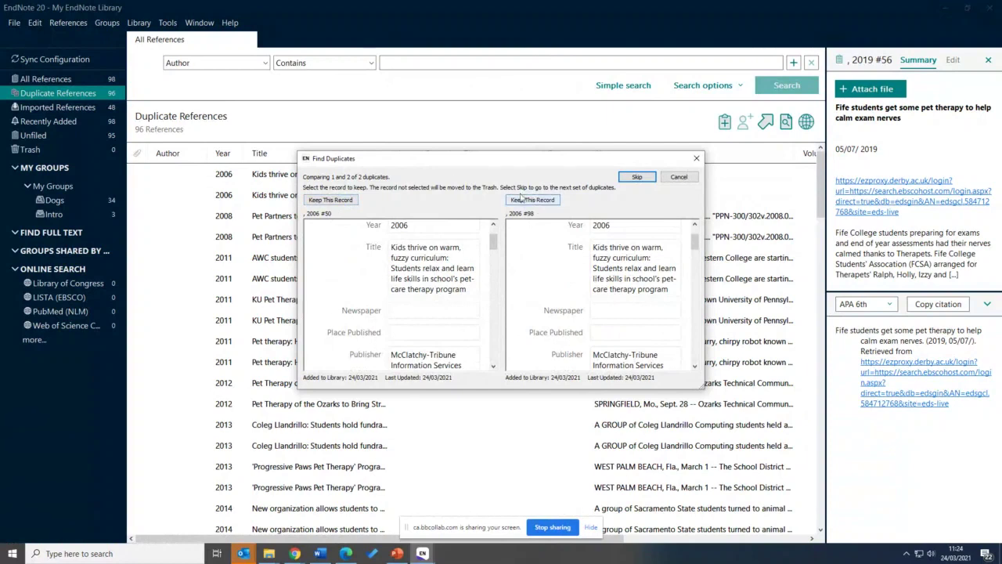
{"action": "left_click_drag", "start_coordinate": [493, 243], "coordinate": [345, 203]}
{"action": "left_click", "coordinate": [331, 201]}
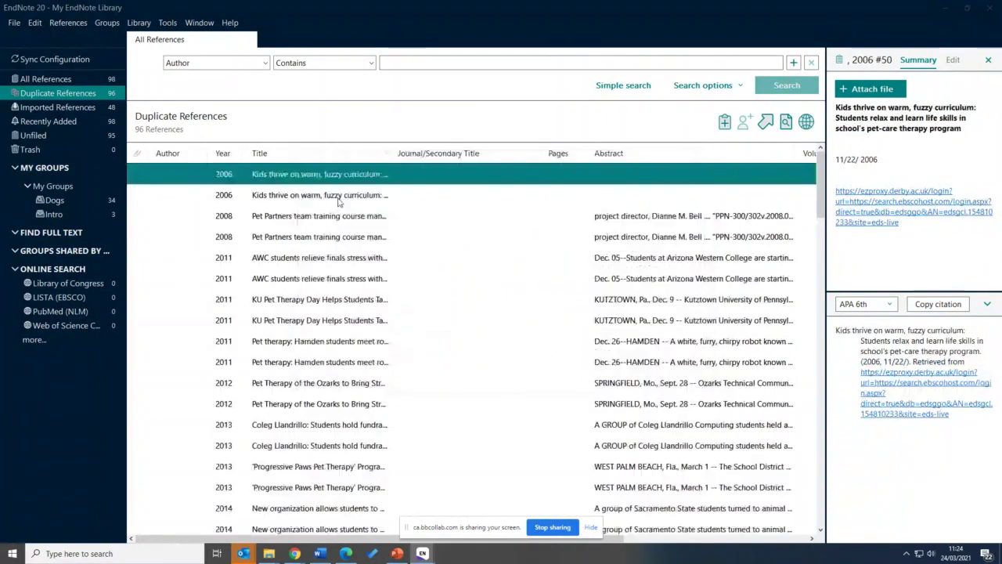
{"action": "left_click_drag", "start_coordinate": [493, 356], "coordinate": [494, 227]}
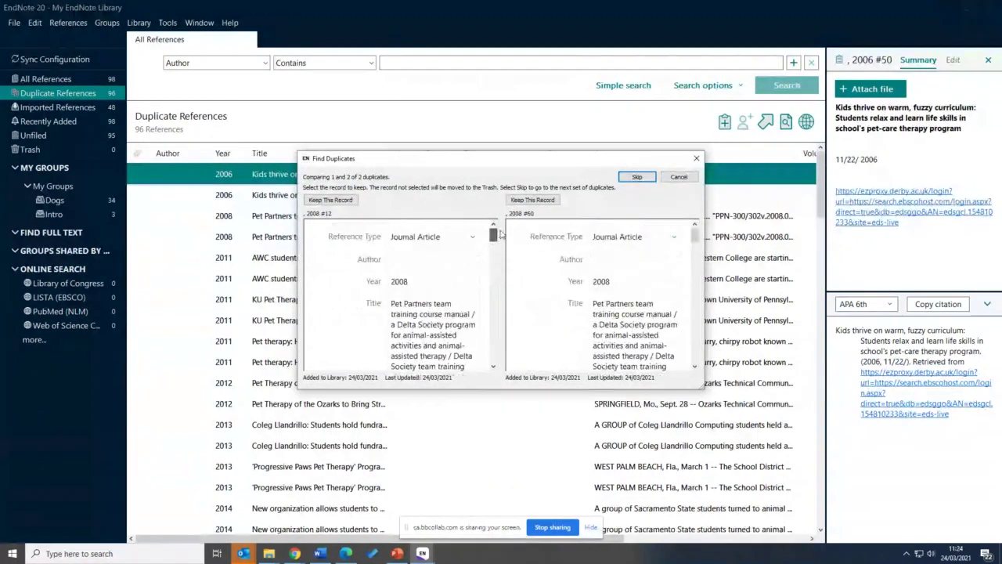
{"action": "left_click", "coordinate": [347, 199]}
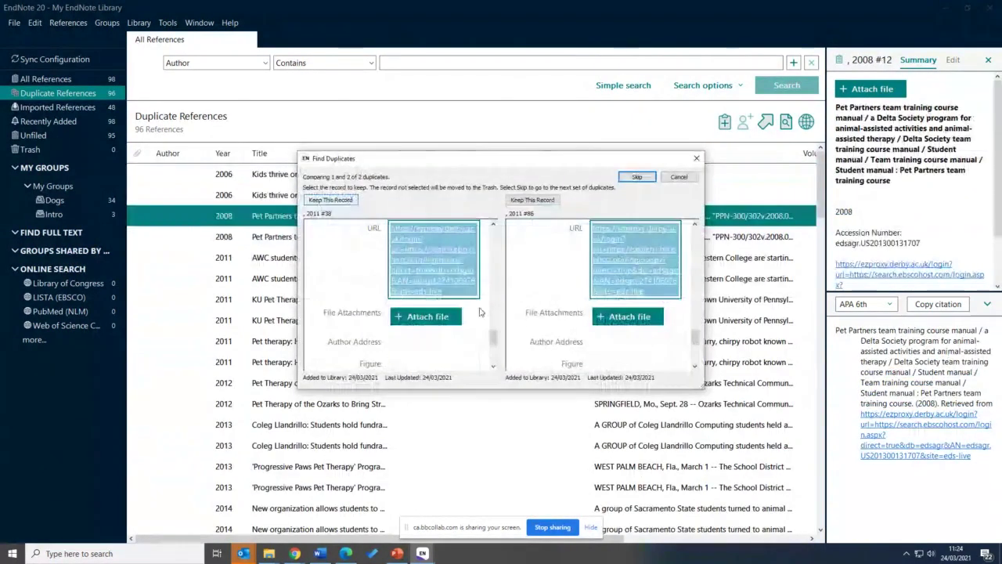
Keep the left 2011 AWC record, then stop comparing the remaining duplicates
{"action": "scroll", "coordinate": [505, 338], "scroll_direction": "up", "scroll_amount": 3}
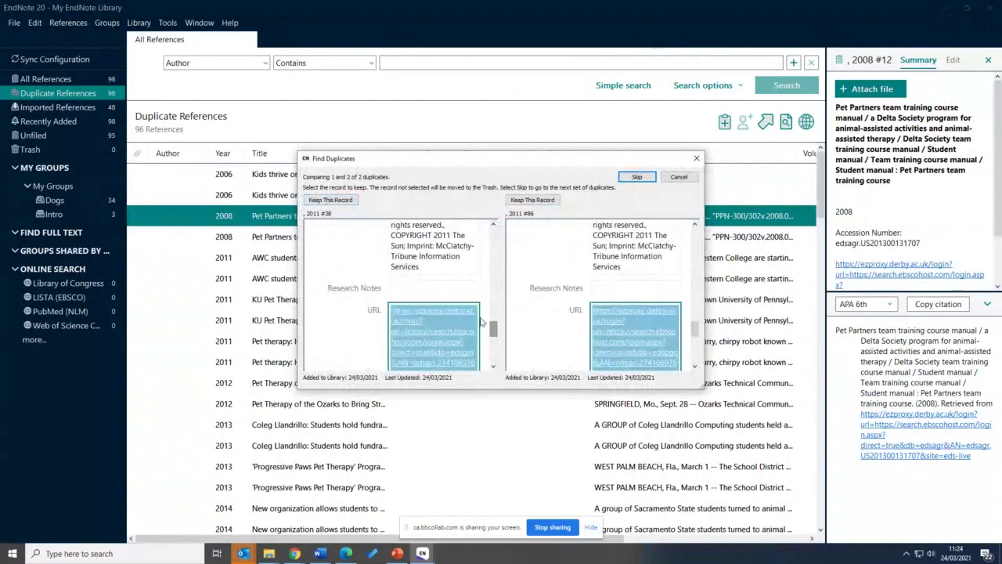
{"action": "scroll", "coordinate": [619, 328], "scroll_direction": "down", "scroll_amount": 1}
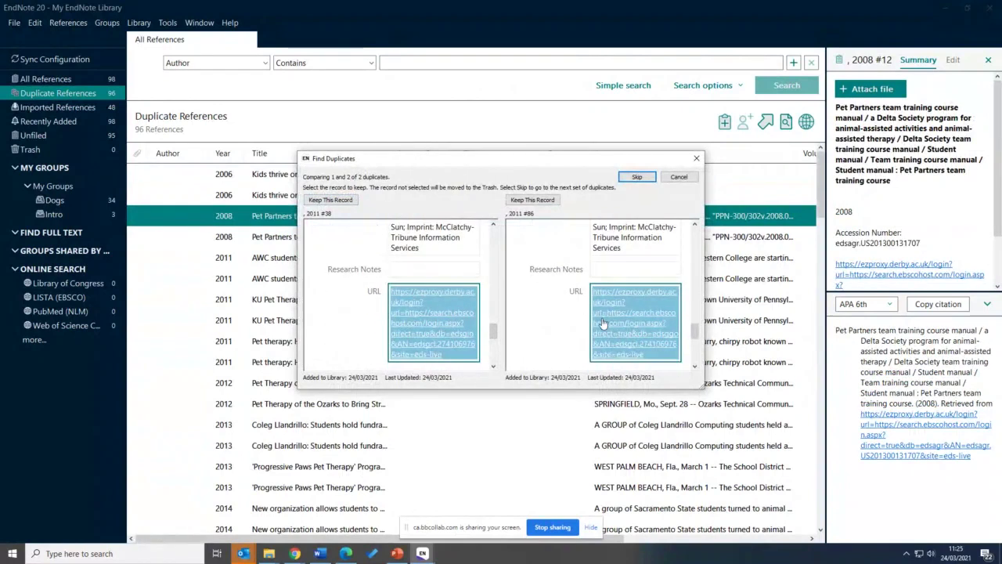
{"action": "left_click_drag", "start_coordinate": [493, 332], "coordinate": [486, 242]}
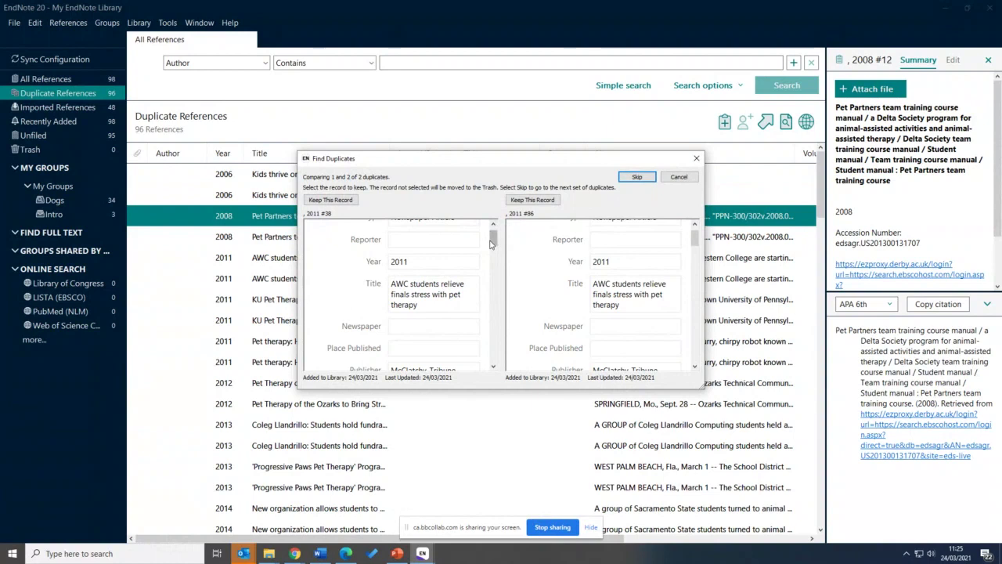
{"action": "left_click_drag", "start_coordinate": [492, 244], "coordinate": [493, 271]}
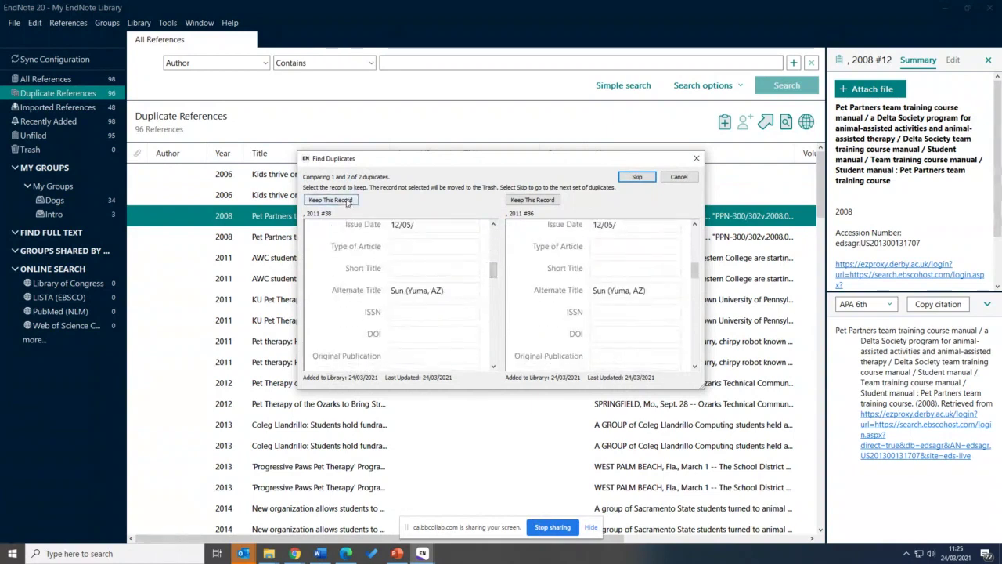
{"action": "left_click", "coordinate": [332, 200]}
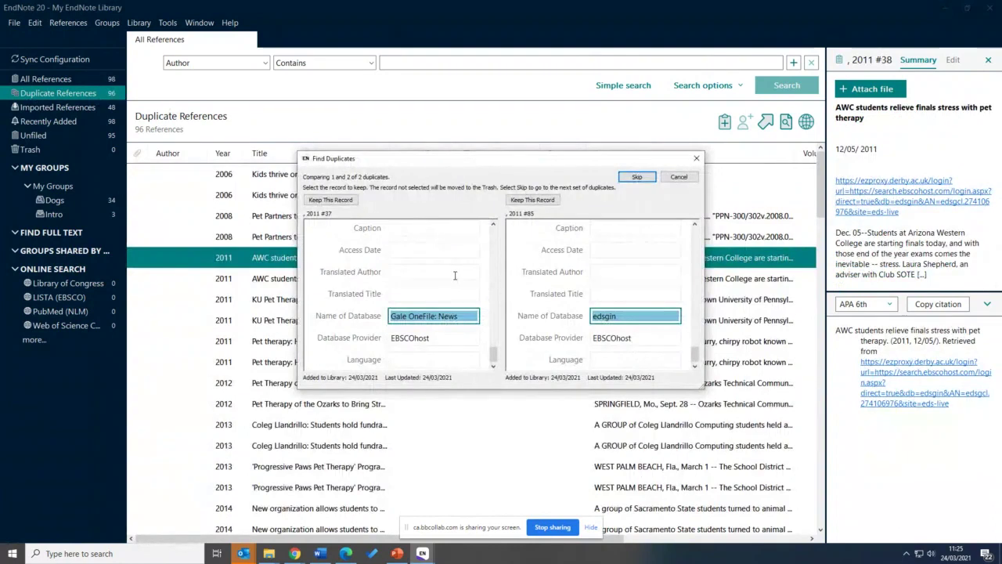
{"action": "left_click_drag", "start_coordinate": [494, 356], "coordinate": [498, 237]}
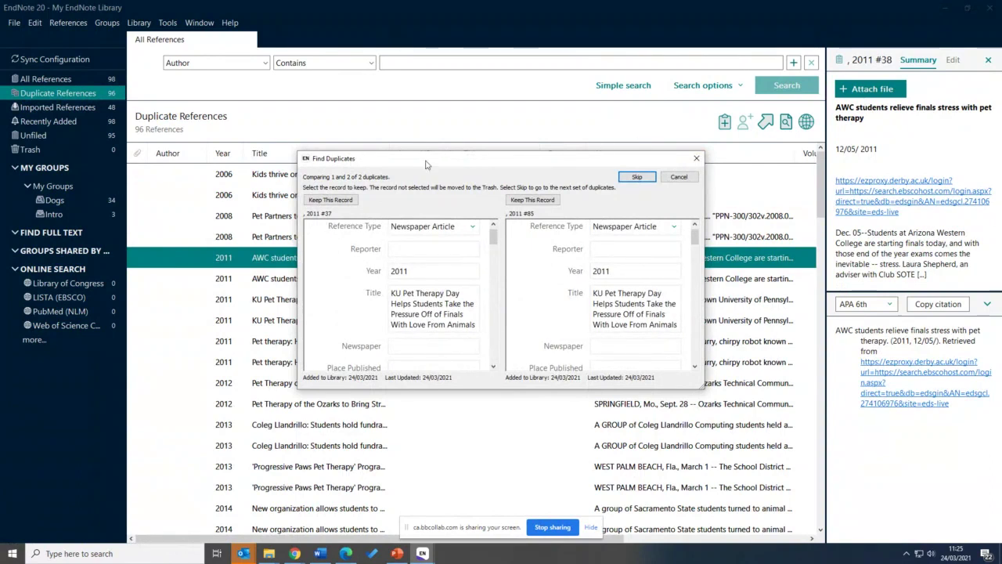
{"action": "left_click", "coordinate": [697, 158]}
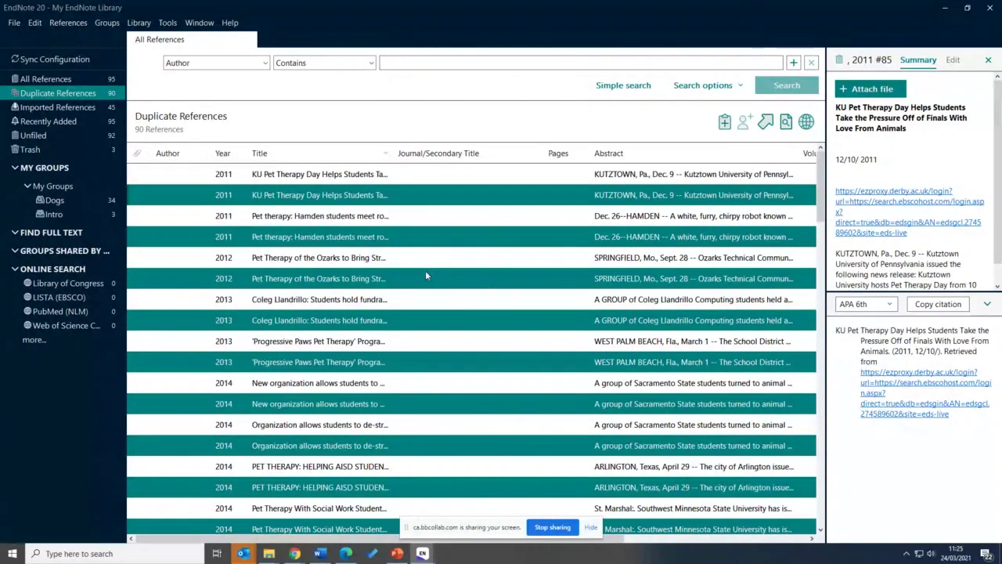
Move the marked duplicate references to the Trash and view its contents
{"action": "right_click", "coordinate": [429, 273]}
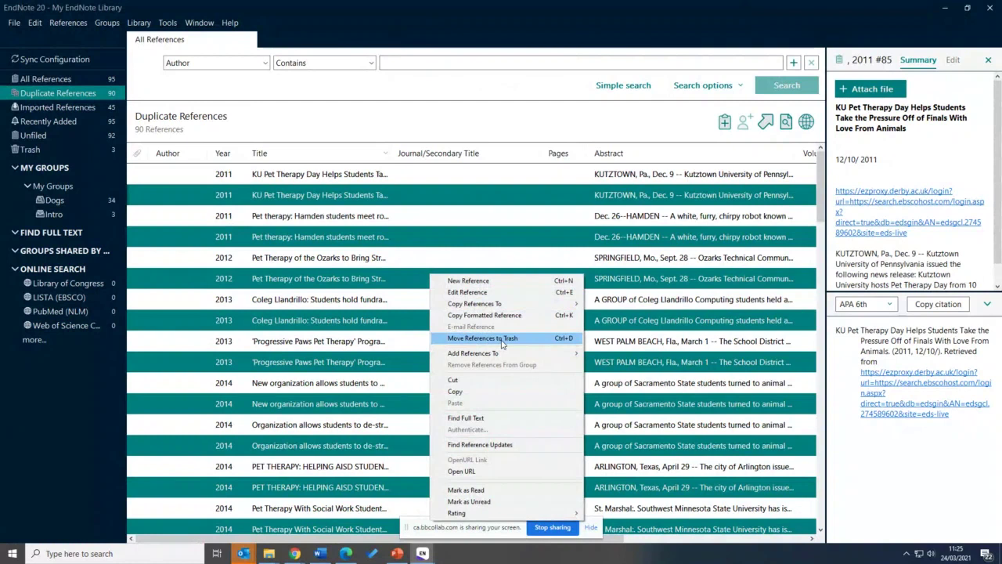
{"action": "left_click", "coordinate": [502, 340]}
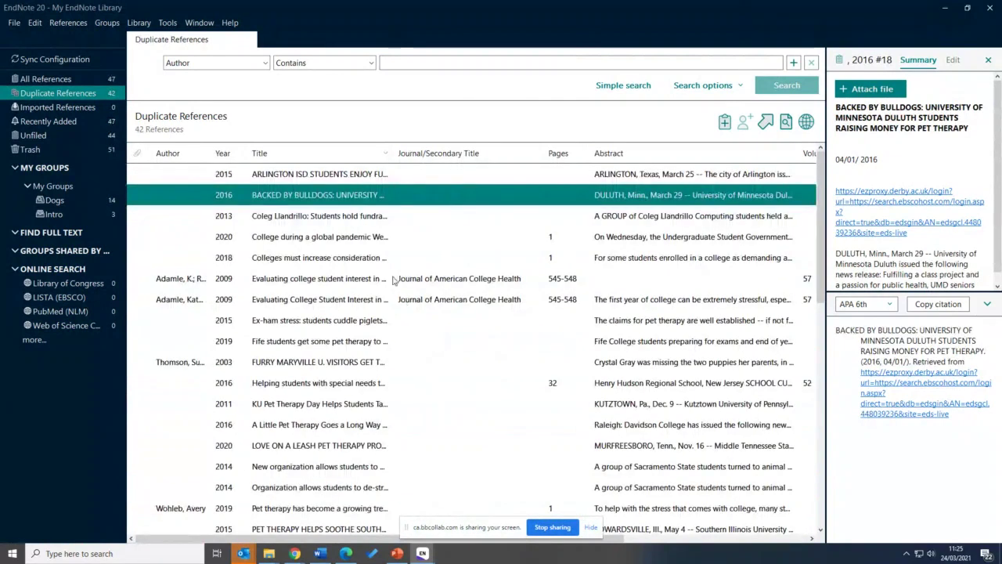
{"action": "left_click", "coordinate": [33, 149]}
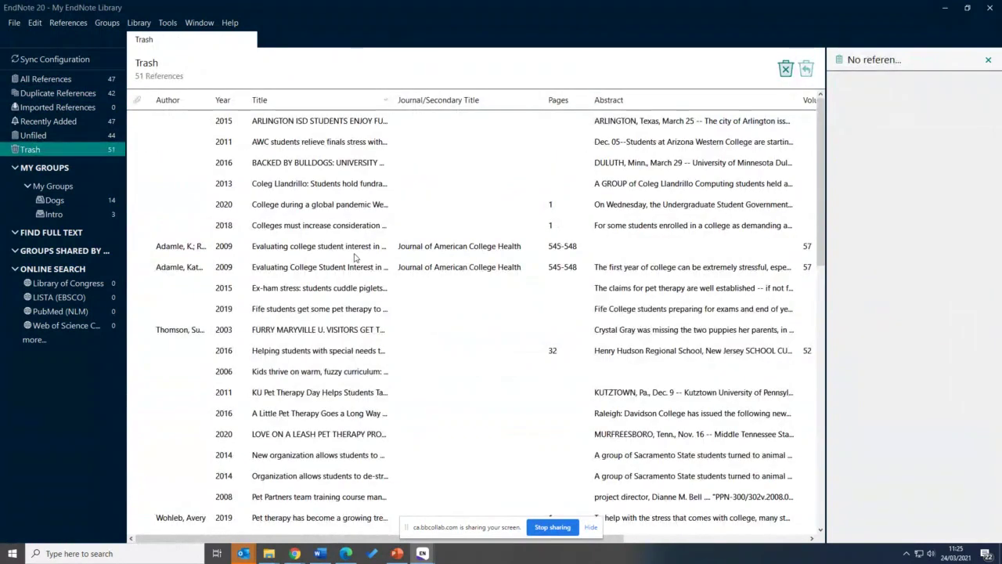
Restore the KU Pet Therapy Day reference from the Trash to the library
{"action": "scroll", "coordinate": [248, 345], "scroll_direction": "down", "scroll_amount": 1}
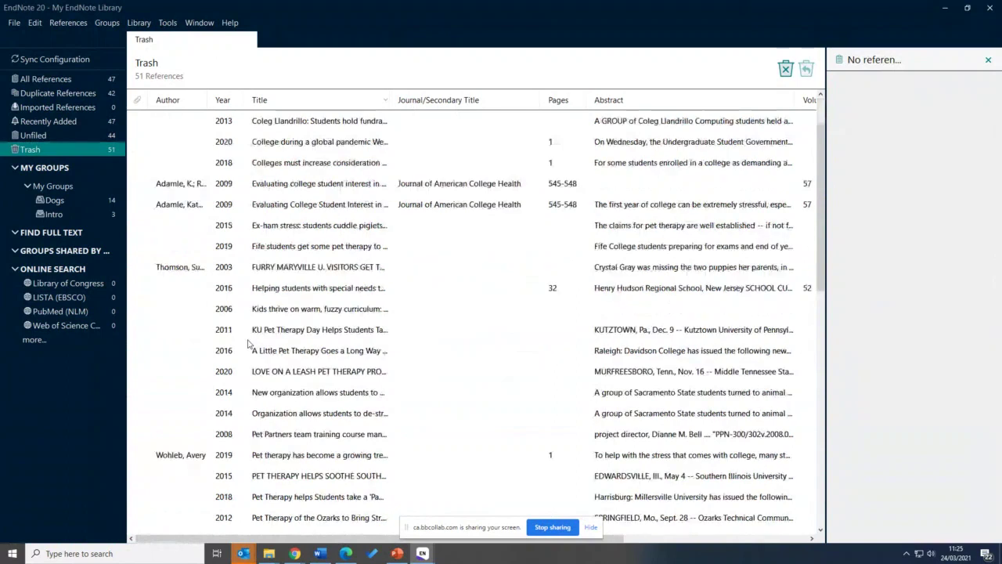
{"action": "left_click", "coordinate": [263, 335]}
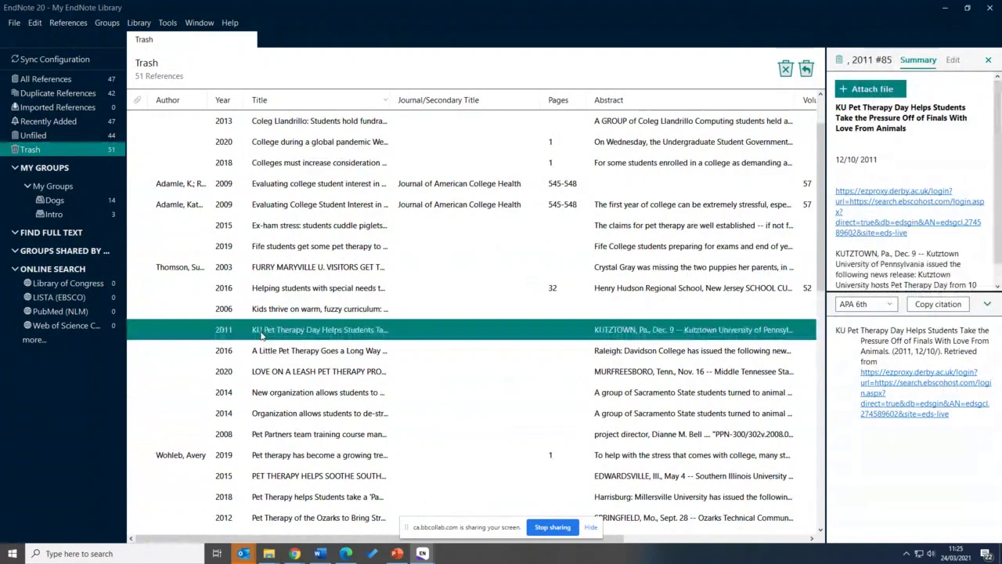
{"action": "right_click", "coordinate": [262, 335]}
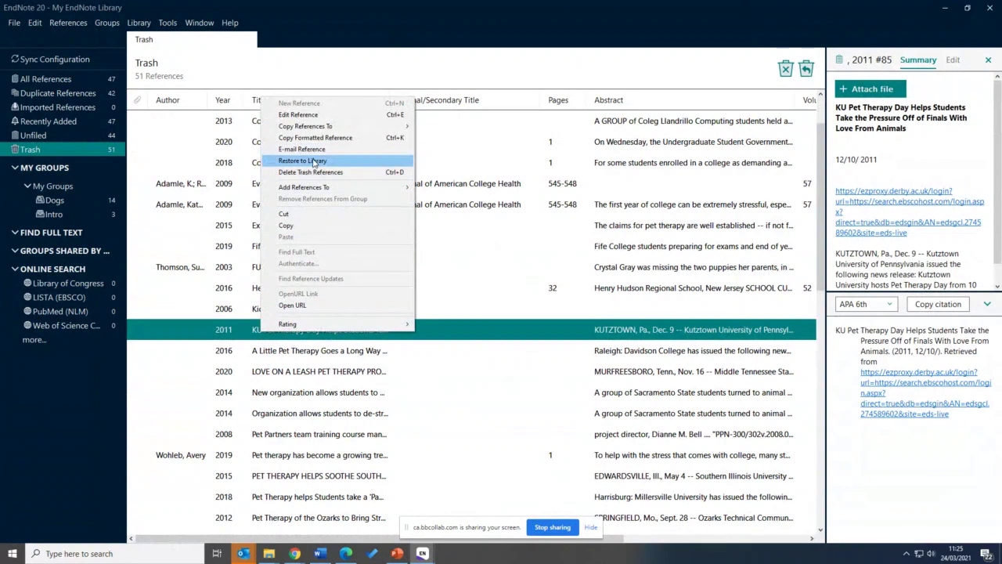
{"action": "left_click", "coordinate": [314, 161]}
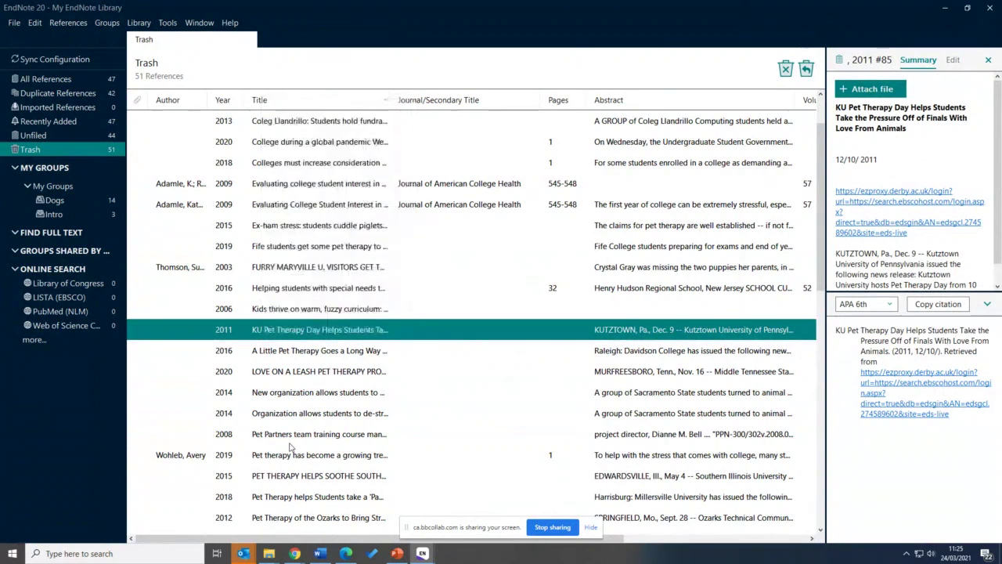
Recheck the Trash and return to all 47 library references
{"action": "left_click", "coordinate": [290, 437]}
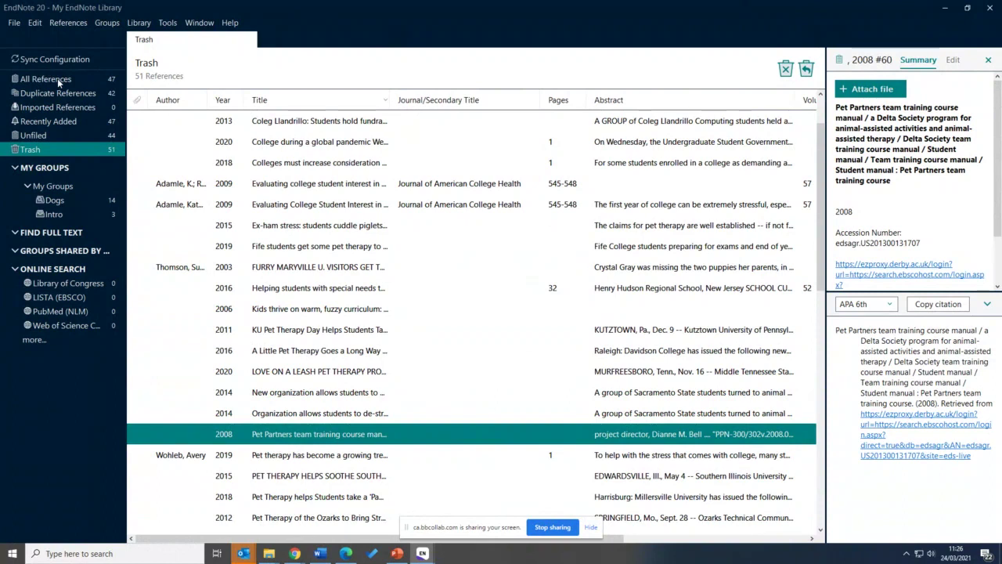
{"action": "left_click", "coordinate": [57, 78]}
{"action": "left_click", "coordinate": [68, 24]}
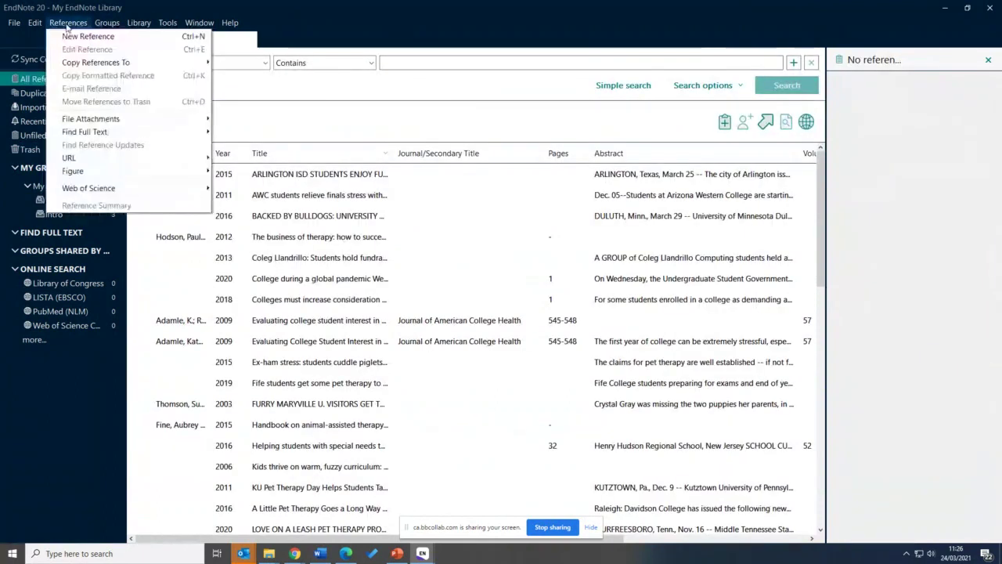
{"action": "mouse_move", "coordinate": [139, 23]}
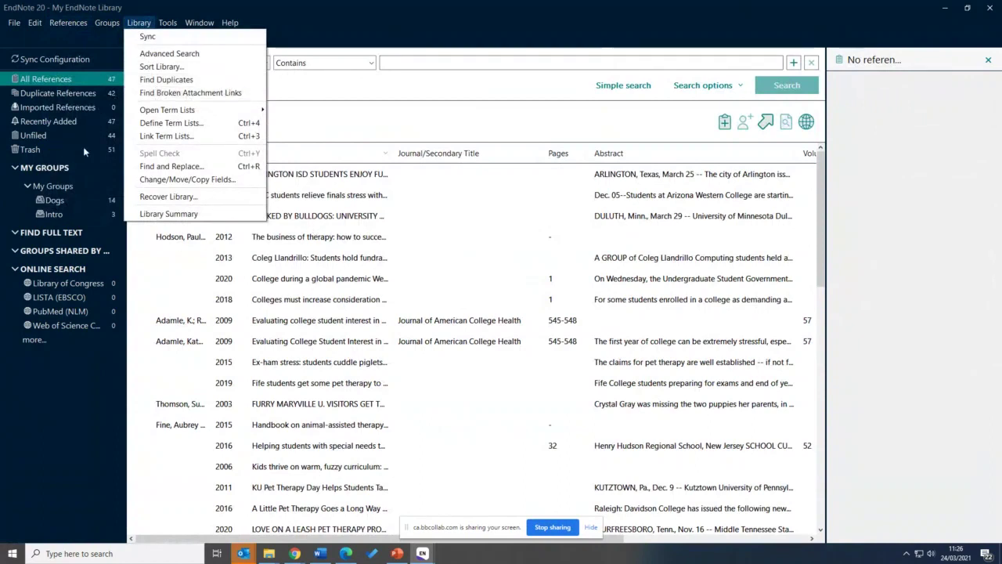
{"action": "left_click", "coordinate": [53, 147]}
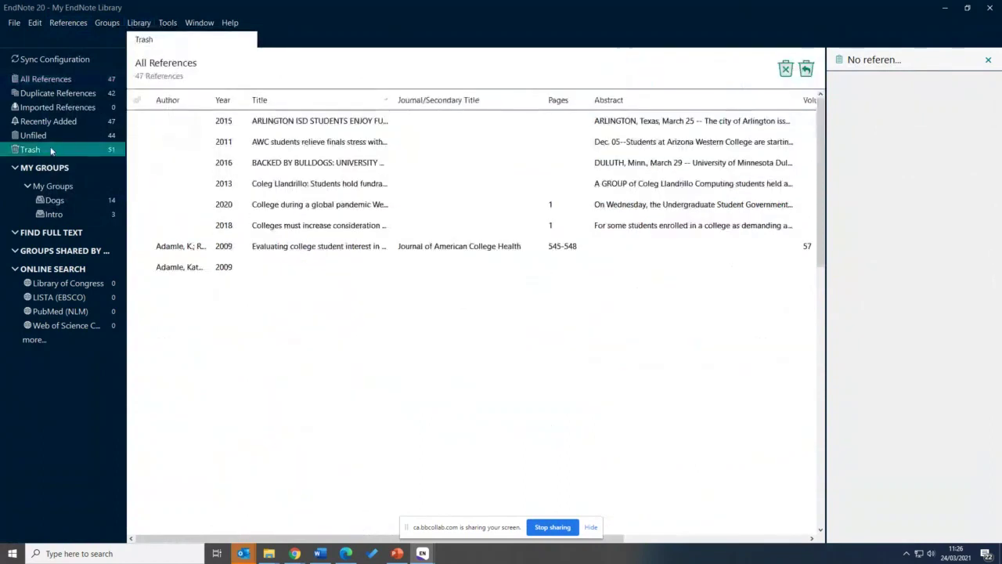
{"action": "left_click", "coordinate": [82, 83]}
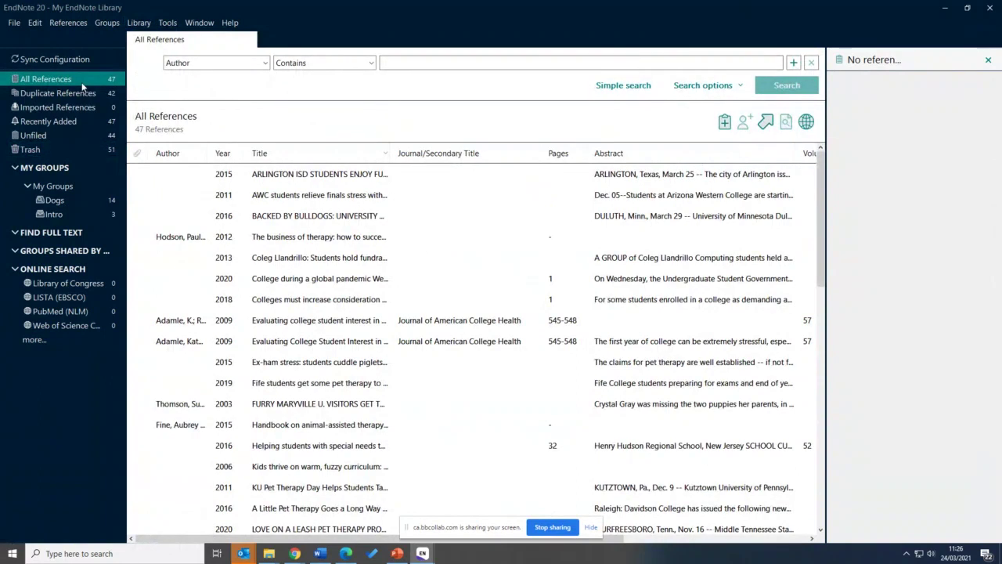
Sort the references A–Z by title and edit the ARLINGTON ISD reference
{"action": "scroll", "coordinate": [302, 226], "scroll_direction": "down", "scroll_amount": 3}
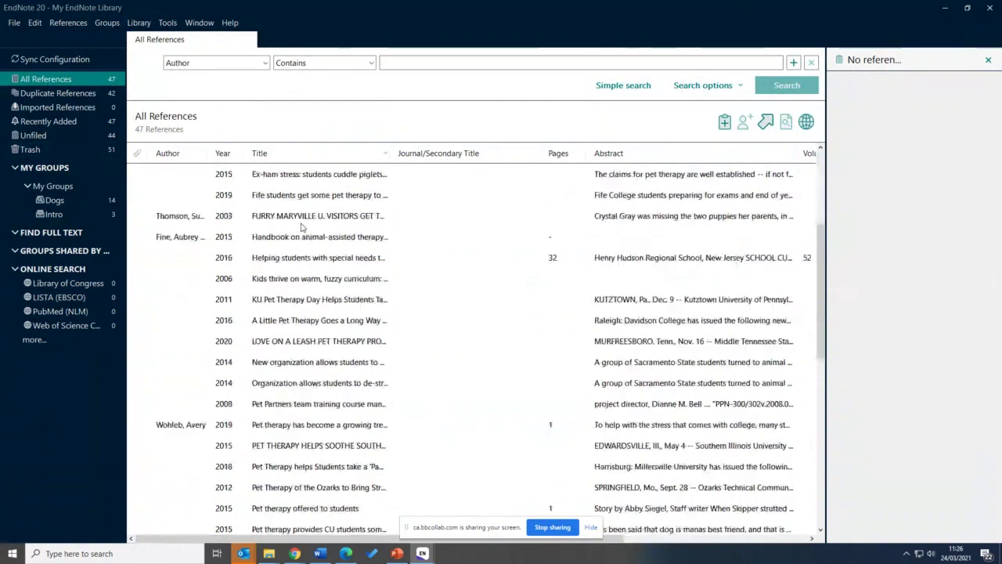
{"action": "scroll", "coordinate": [305, 226], "scroll_direction": "up", "scroll_amount": 3}
{"action": "left_click", "coordinate": [296, 157]}
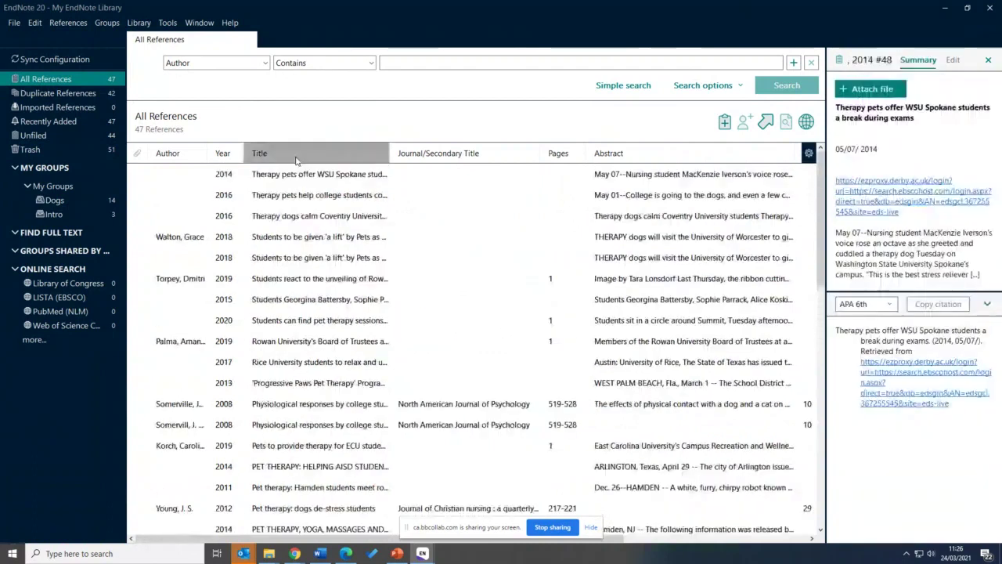
{"action": "left_click", "coordinate": [296, 157]}
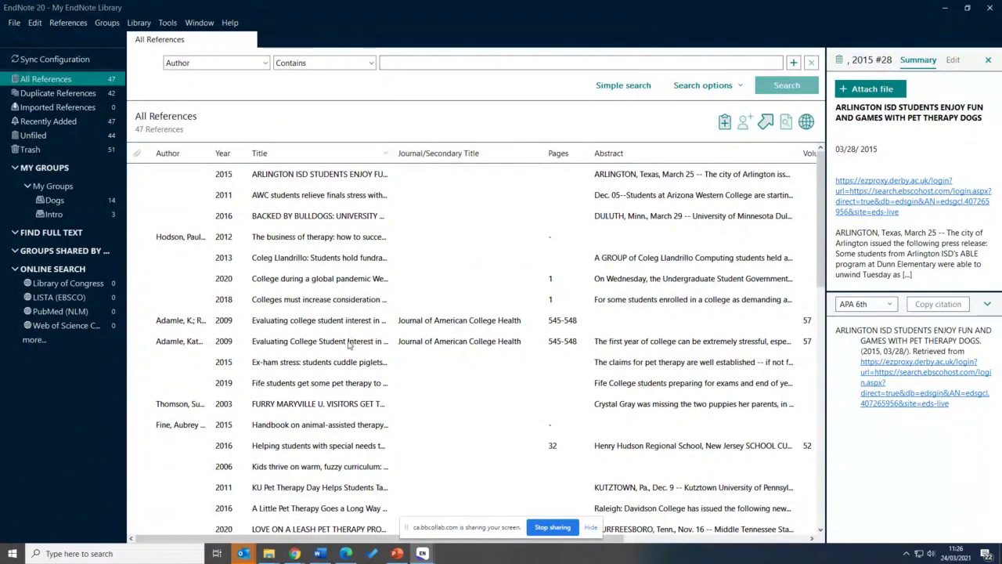
{"action": "left_click", "coordinate": [356, 154]}
{"action": "left_click", "coordinate": [316, 178]}
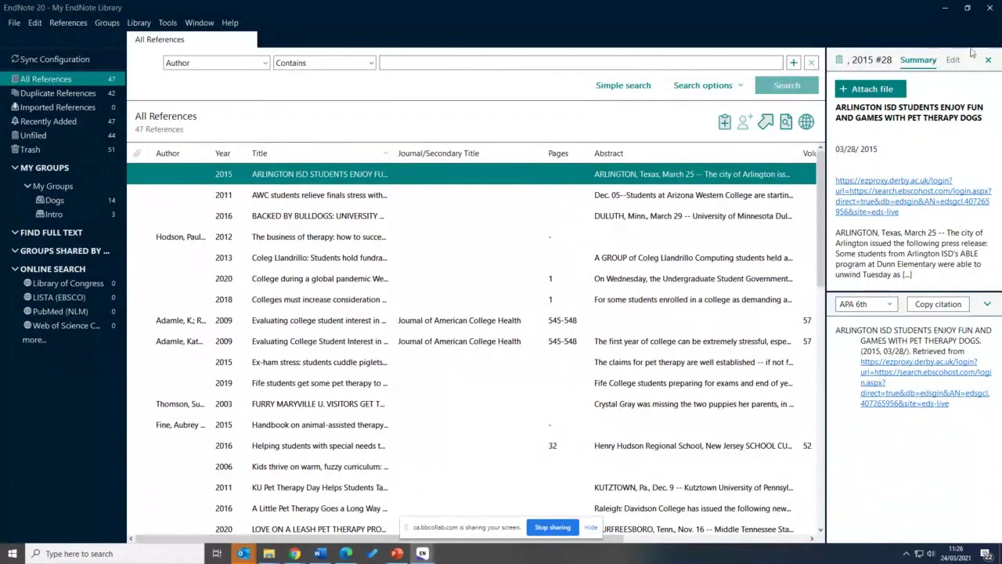
{"action": "left_click", "coordinate": [954, 60]}
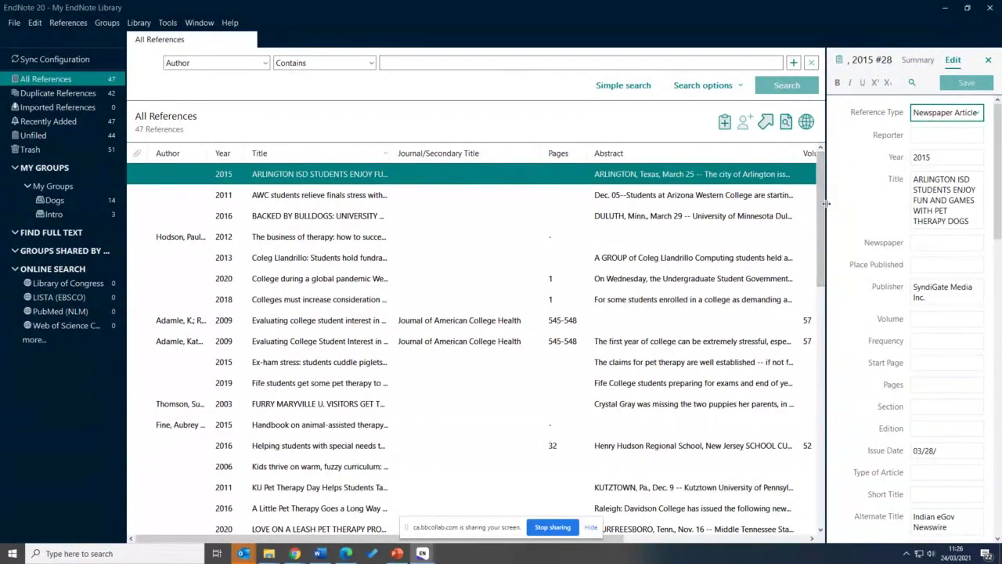
Add the research note 'In' to the 2015 Arlington reference and save it
{"action": "left_click_drag", "start_coordinate": [825, 203], "coordinate": [748, 210]}
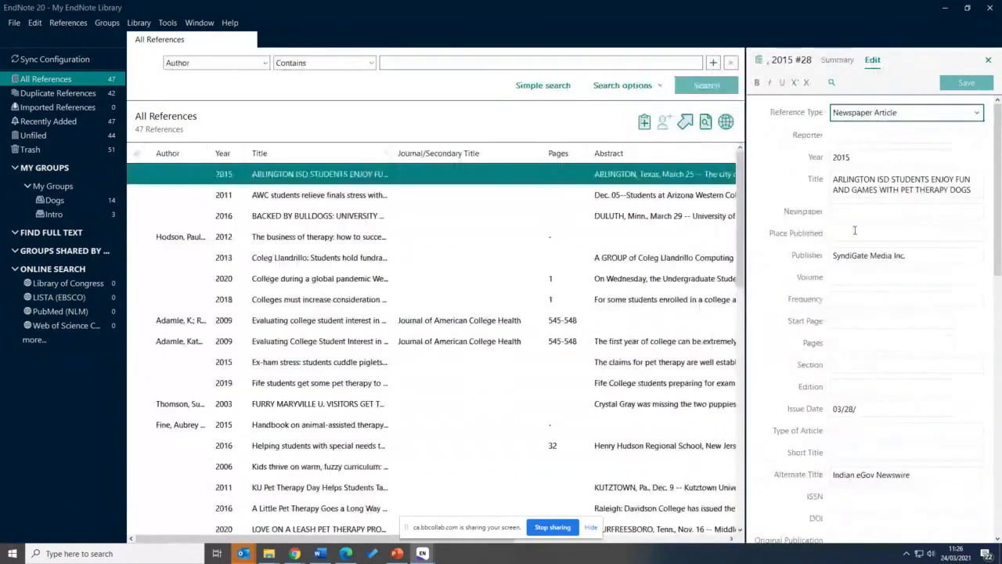
{"action": "scroll", "coordinate": [823, 233], "scroll_direction": "down", "scroll_amount": 8}
{"action": "scroll", "coordinate": [855, 234], "scroll_direction": "down", "scroll_amount": 3}
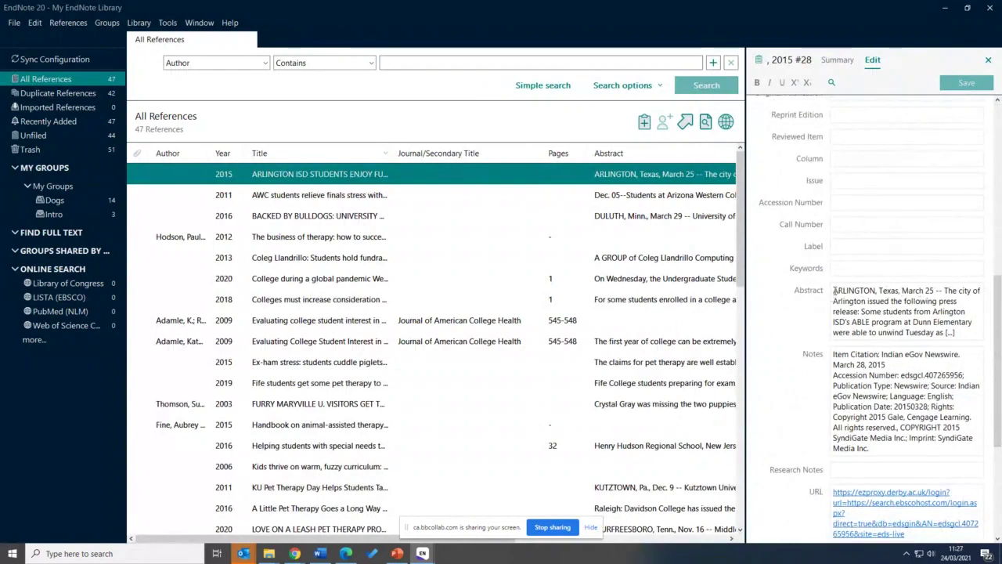
{"action": "left_click_drag", "start_coordinate": [834, 291], "coordinate": [991, 310]}
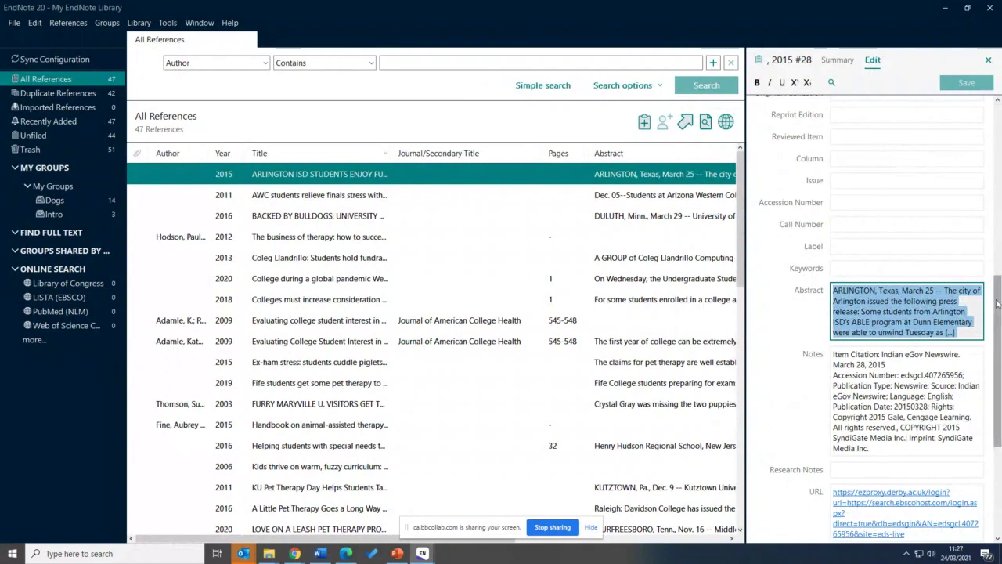
{"action": "scroll", "coordinate": [923, 356], "scroll_direction": "down", "scroll_amount": 3}
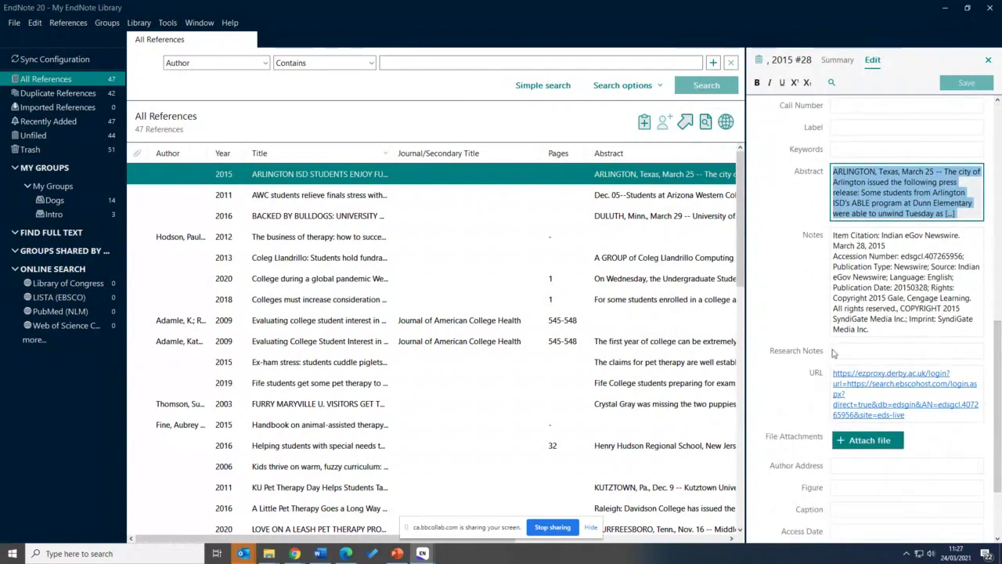
{"action": "left_click", "coordinate": [837, 351]}
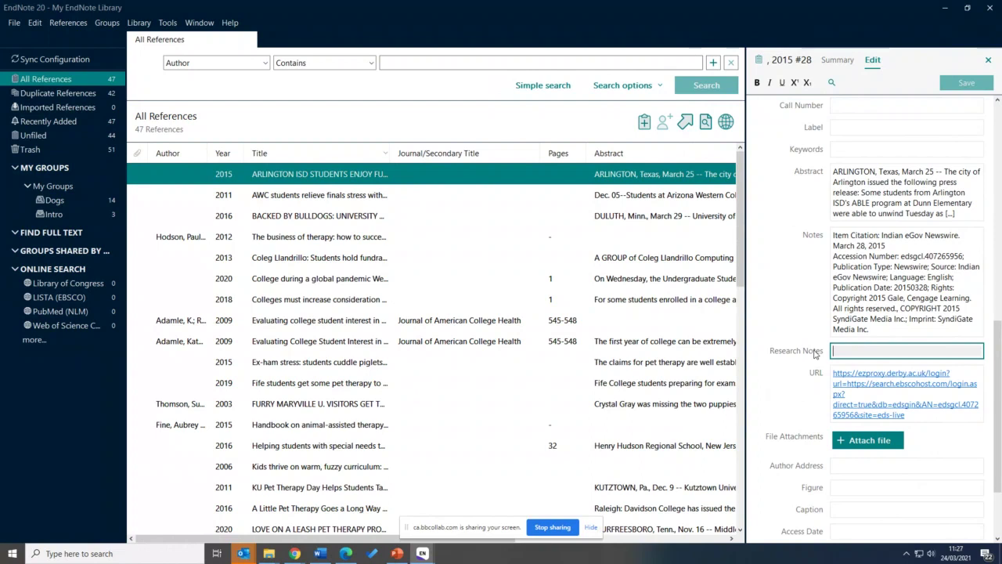
{"action": "type", "text": "("}
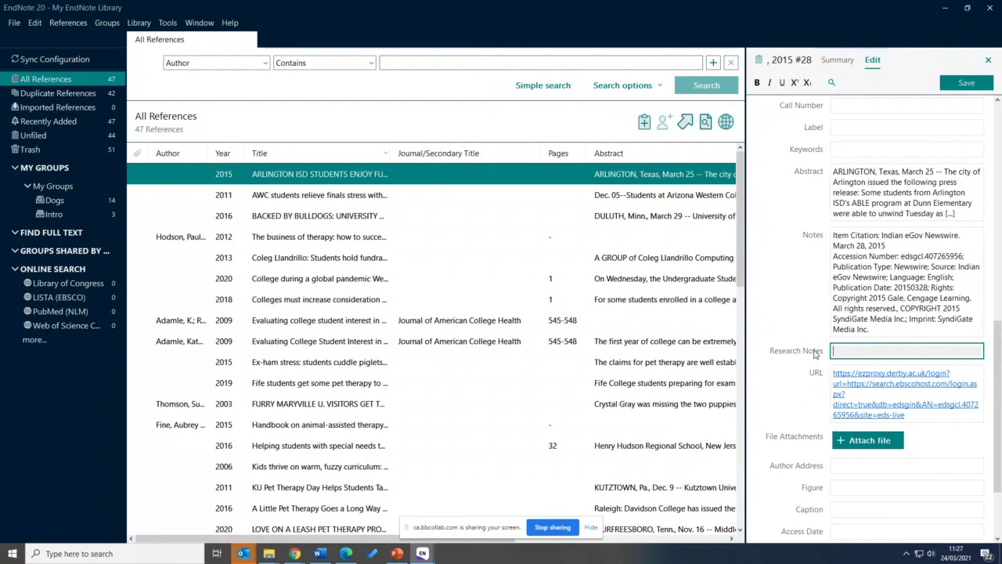
{"action": "type", "text": "In"}
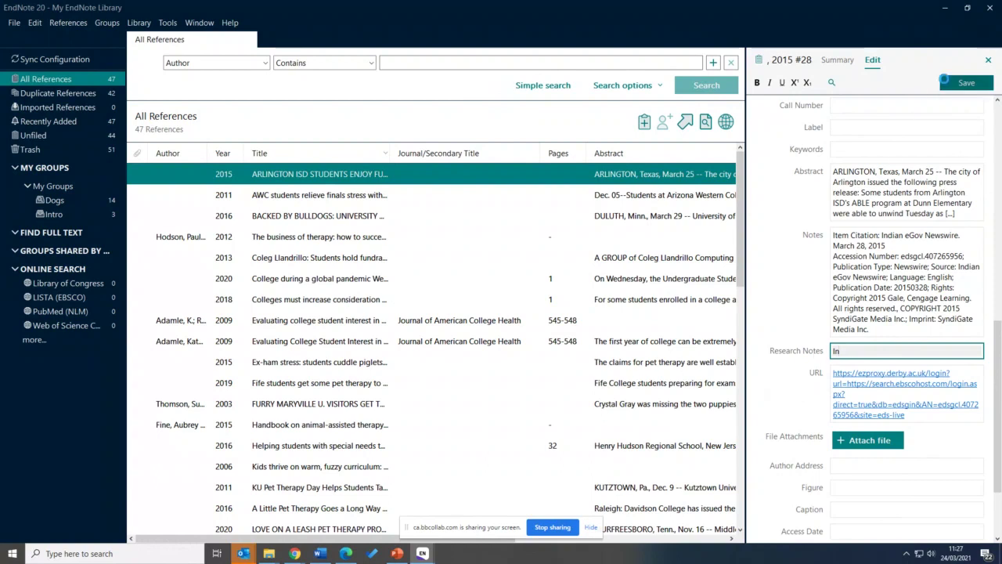
{"action": "left_click", "coordinate": [966, 82]}
Add the research note 'In' to the 2011 AWC reference and save it
{"action": "left_click", "coordinate": [412, 193]}
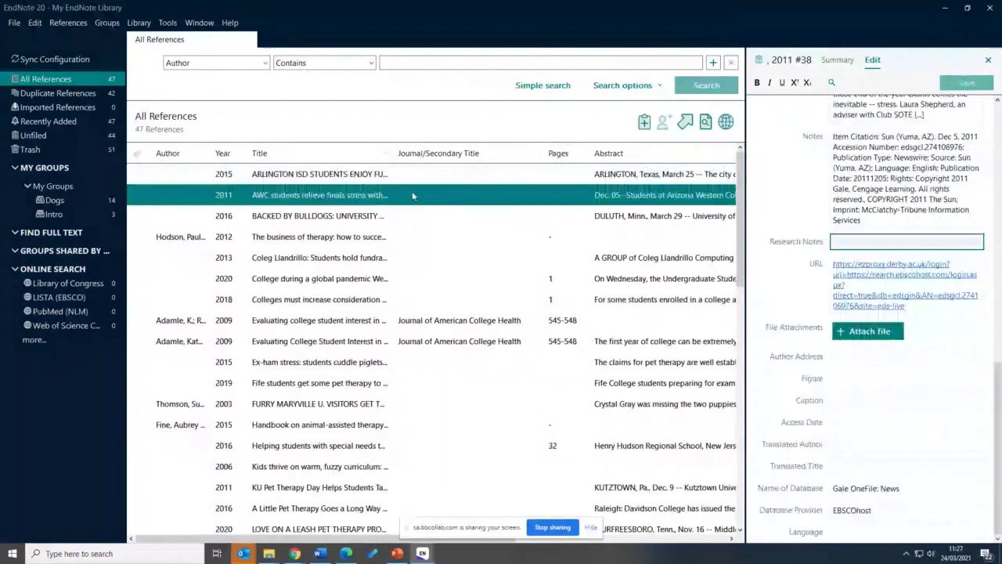
{"action": "left_click", "coordinate": [853, 243]}
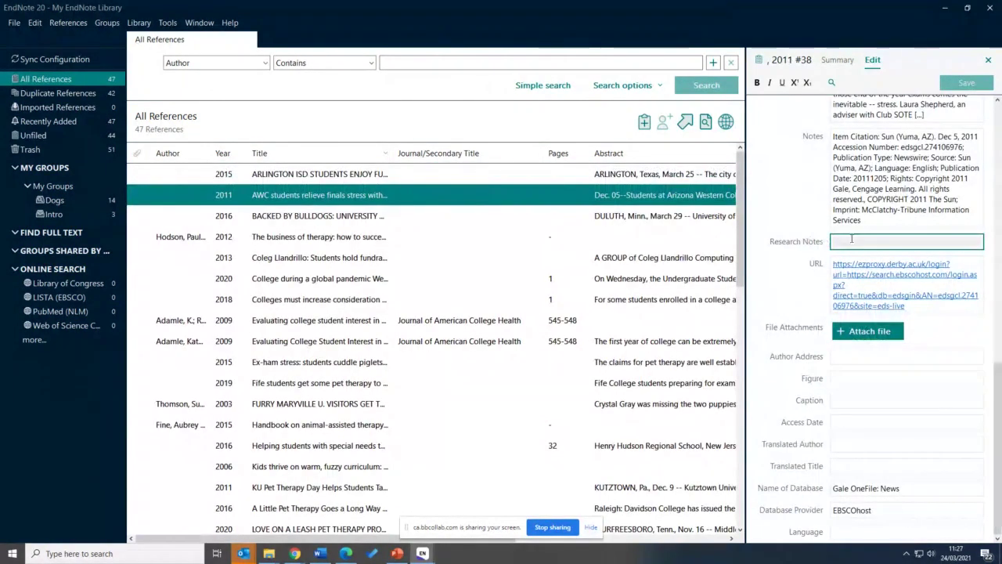
{"action": "scroll", "coordinate": [978, 290], "scroll_direction": "up", "scroll_amount": 6}
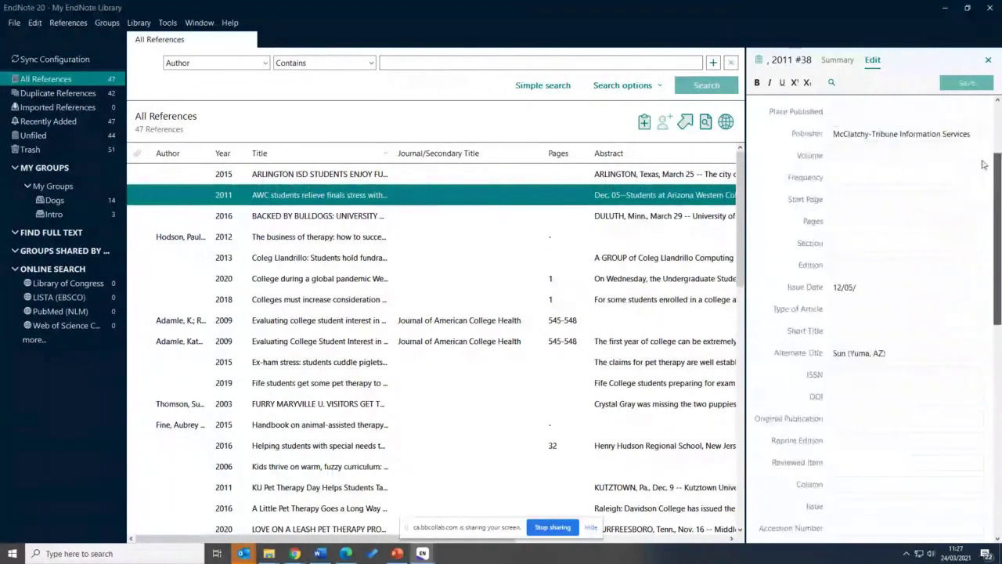
{"action": "scroll", "coordinate": [986, 293], "scroll_direction": "down", "scroll_amount": 3}
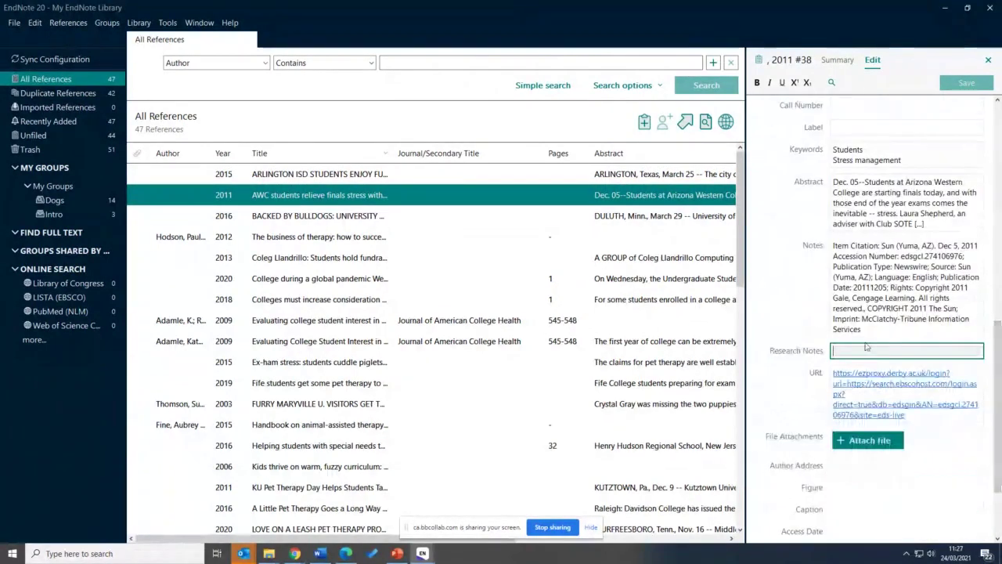
{"action": "type", "text": "In"}
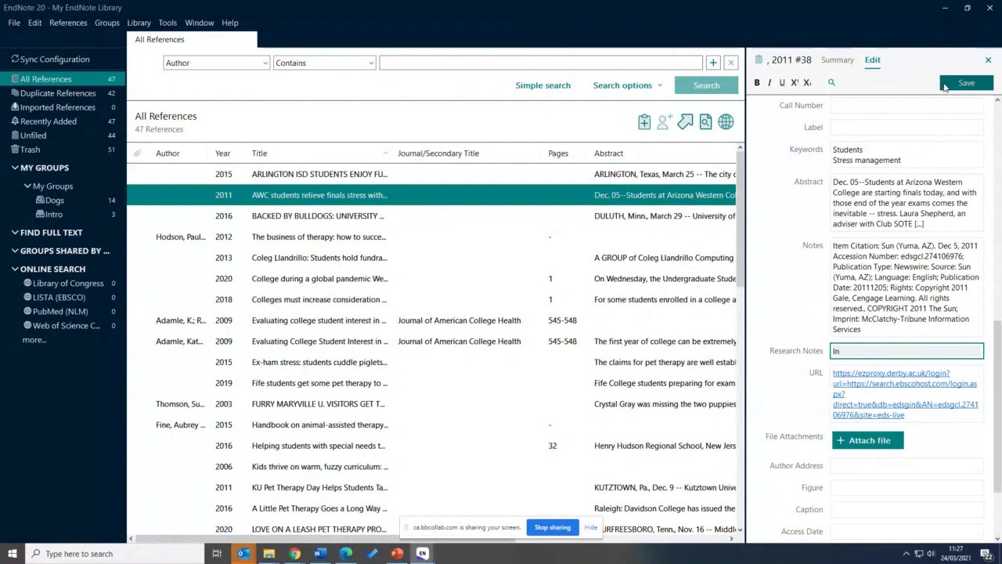
{"action": "left_click", "coordinate": [944, 83]}
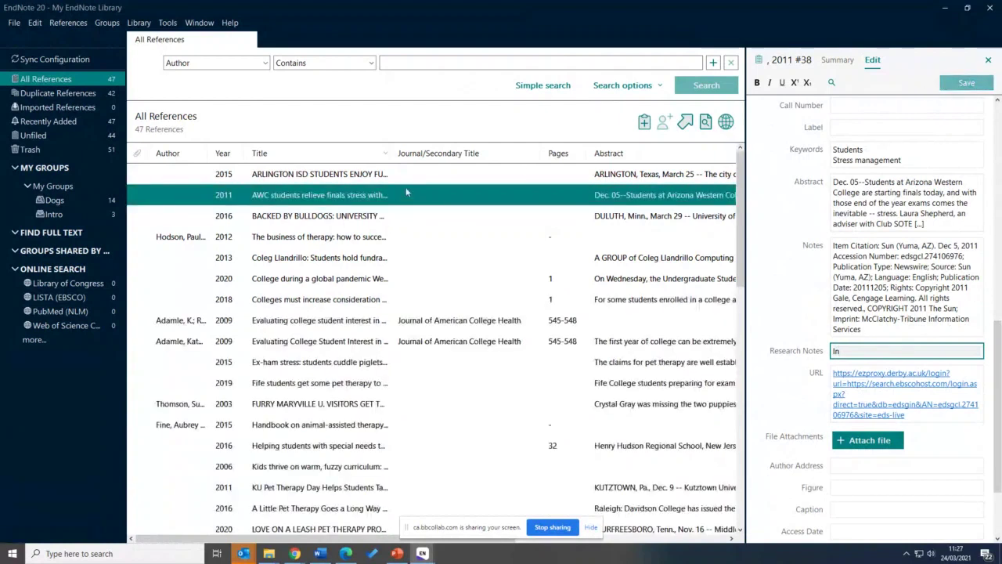
Add the research note 'In' to the 2016 Bulldogs reference and save it
{"action": "left_click", "coordinate": [288, 216]}
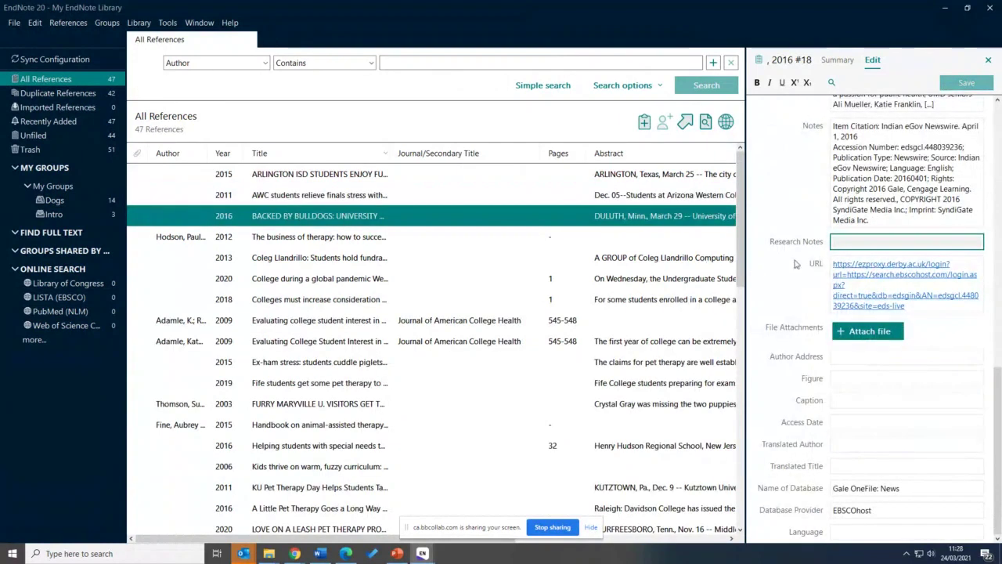
{"action": "left_click", "coordinate": [852, 239]}
{"action": "type", "text": "In"}
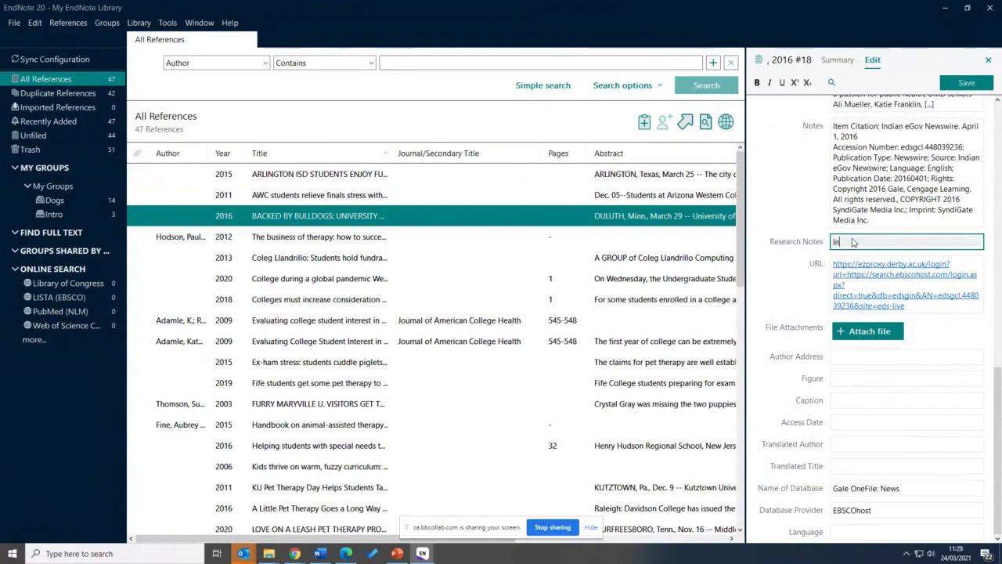
{"action": "left_click", "coordinate": [946, 82]}
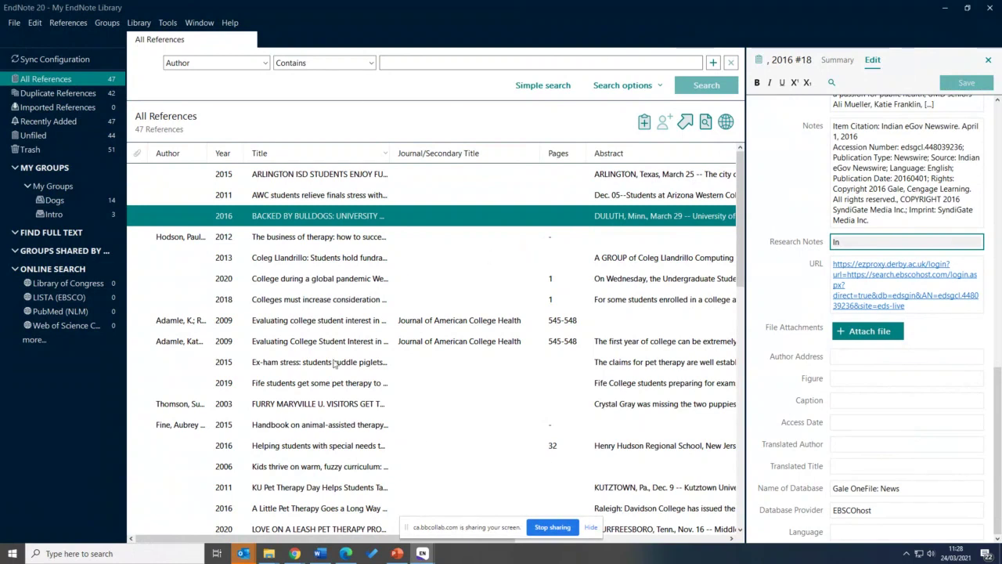
{"action": "left_click", "coordinate": [252, 63]}
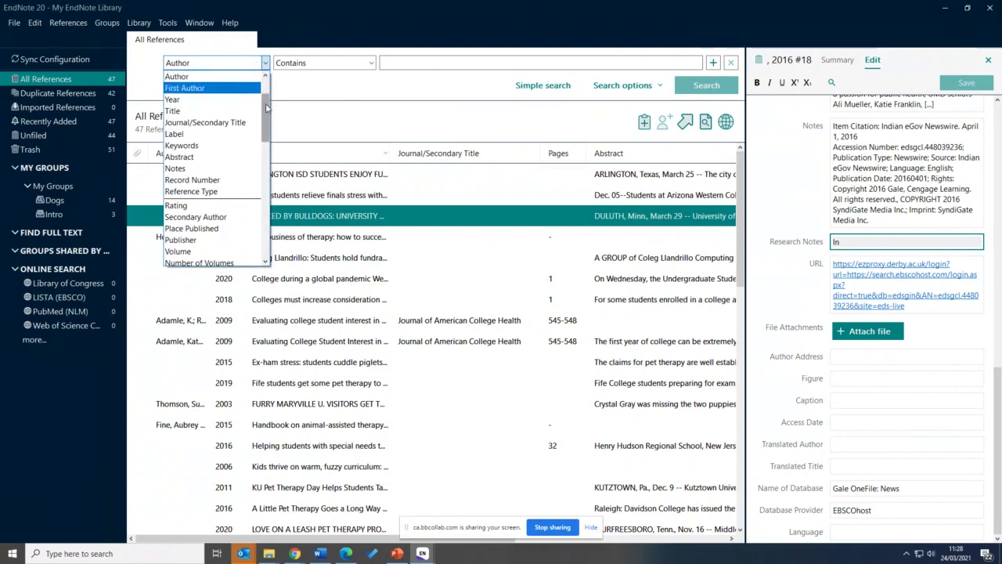
Search Research Notes for 'In', returning the Arlington, AWC and Bulldogs references
{"action": "scroll", "coordinate": [266, 74], "scroll_direction": "up", "scroll_amount": 1}
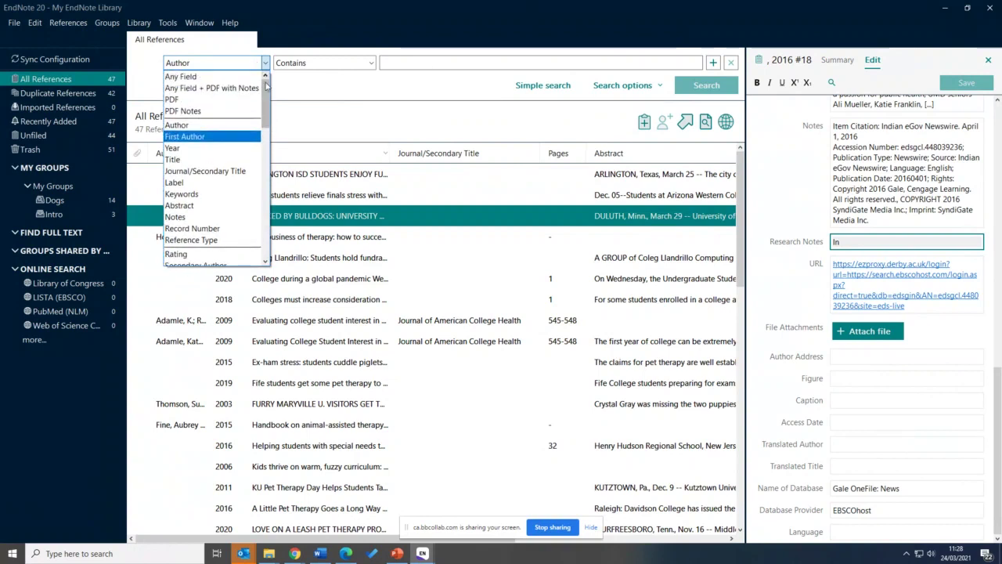
{"action": "left_click_drag", "start_coordinate": [265, 88], "coordinate": [265, 86]}
{"action": "left_click", "coordinate": [327, 83]}
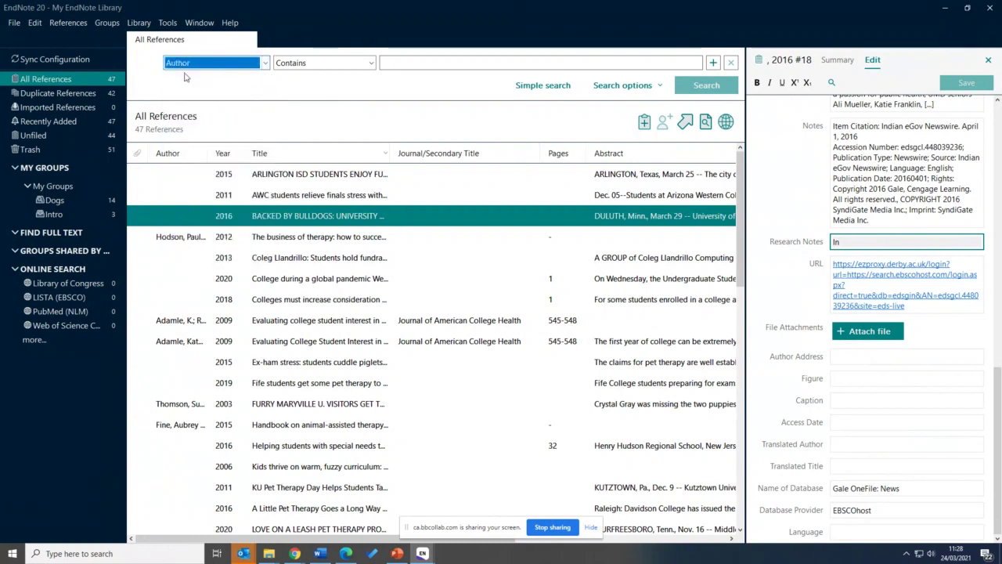
{"action": "left_click", "coordinate": [265, 64]}
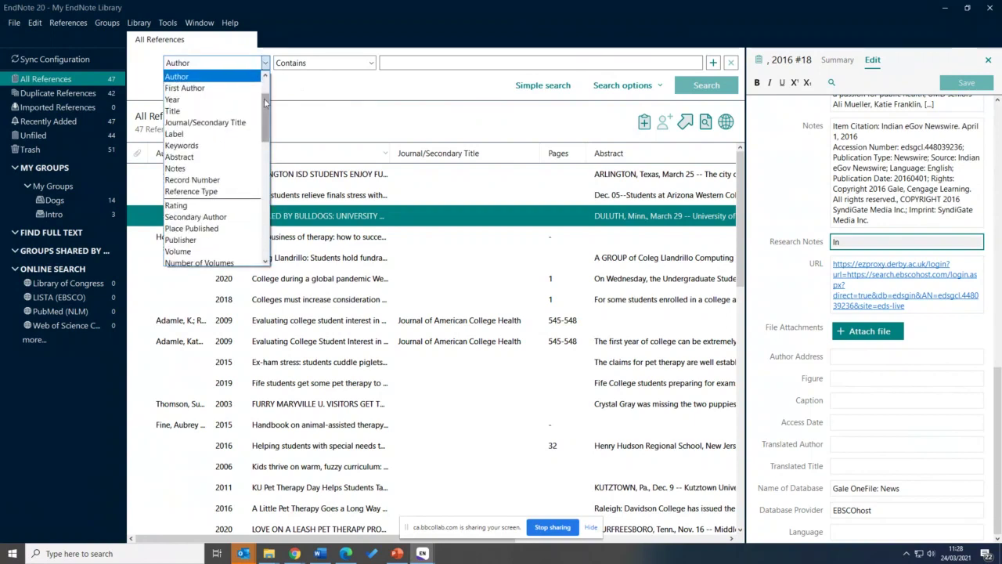
{"action": "scroll", "coordinate": [267, 88], "scroll_direction": "up", "scroll_amount": 2}
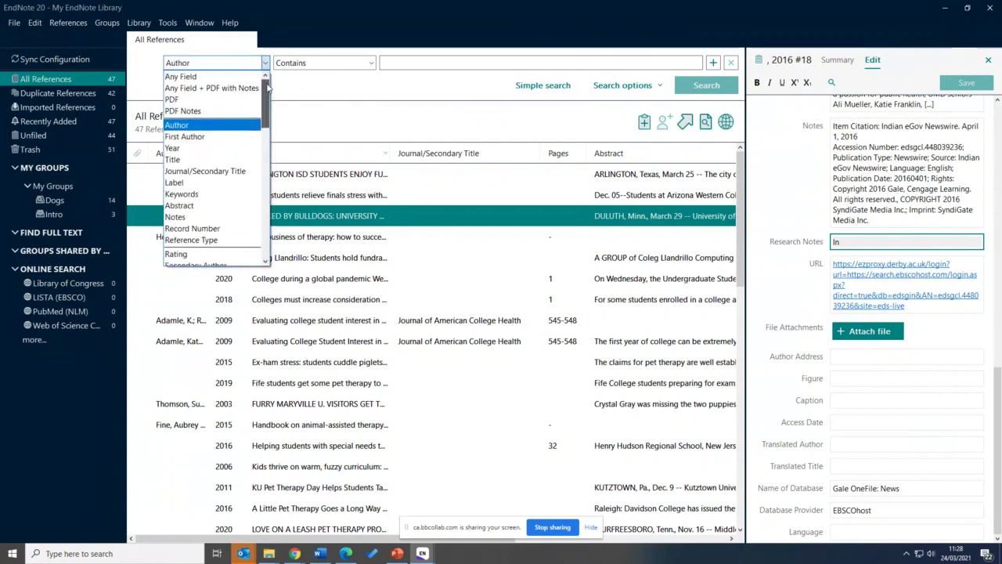
{"action": "left_click_drag", "start_coordinate": [267, 91], "coordinate": [248, 222]}
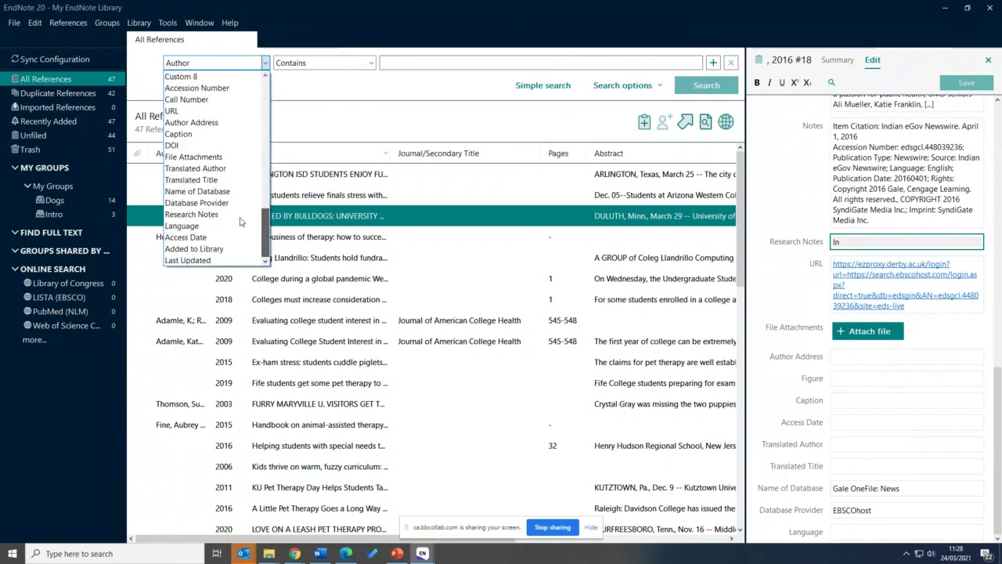
{"action": "left_click", "coordinate": [239, 215]}
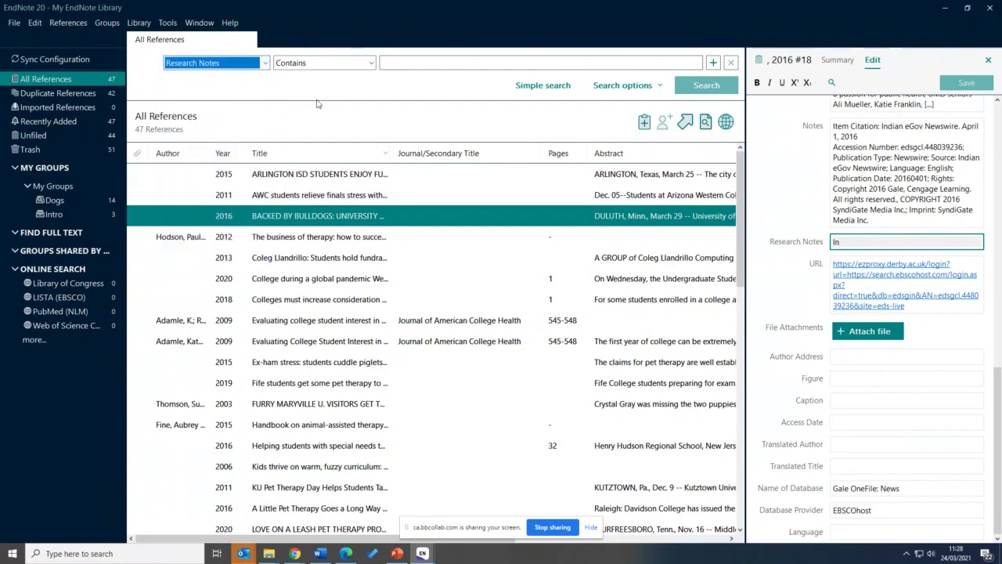
{"action": "left_click", "coordinate": [400, 62]}
{"action": "type", "text": "In"}
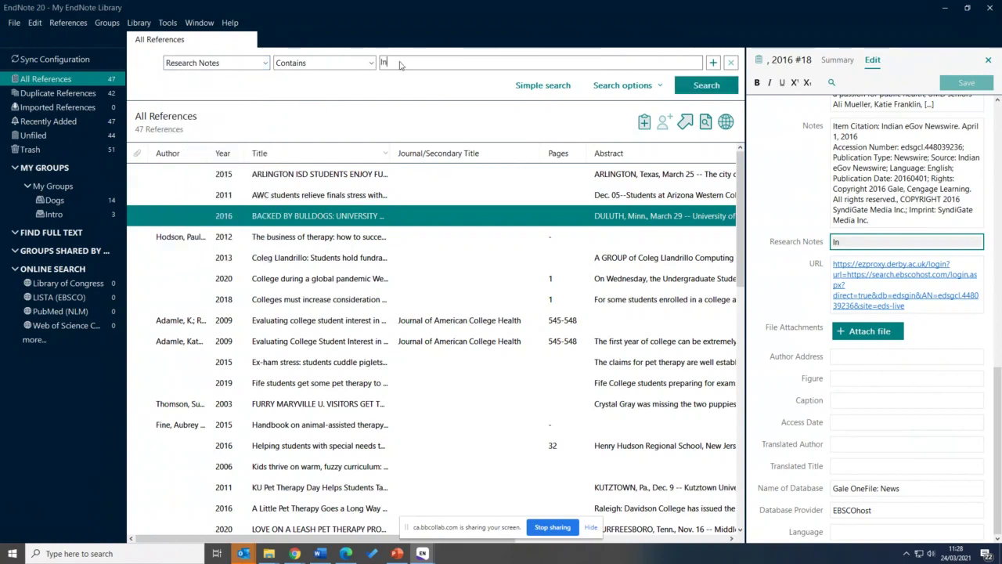
{"action": "left_click", "coordinate": [711, 88]}
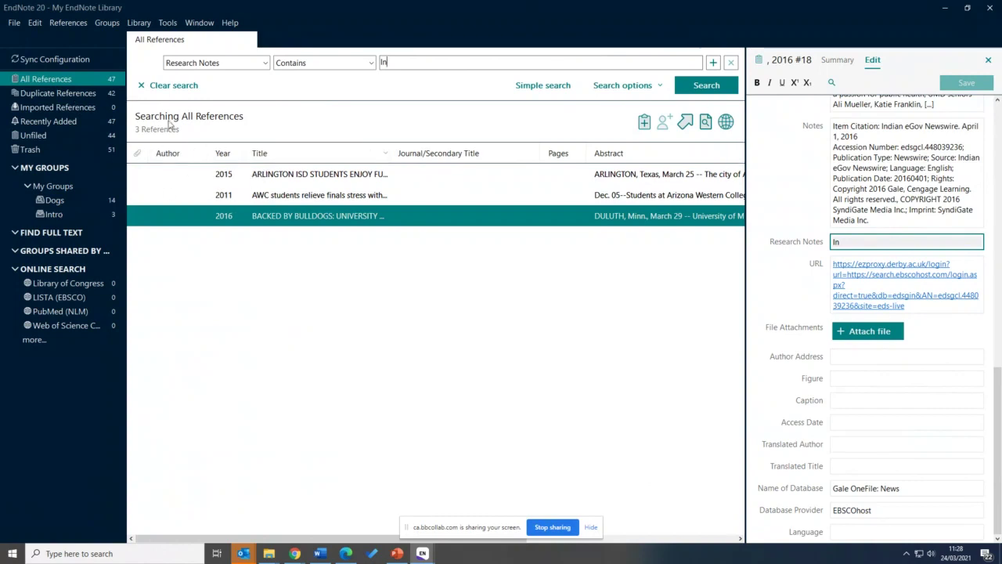
Create a group named Include and put the three found references into it
{"action": "left_click_drag", "start_coordinate": [263, 179], "coordinate": [264, 216]}
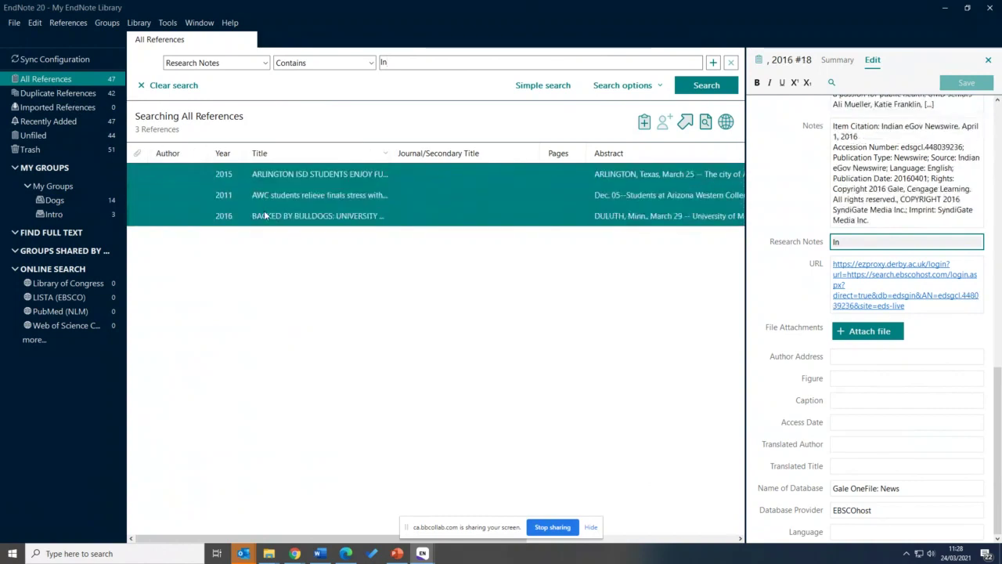
{"action": "left_click", "coordinate": [108, 23]}
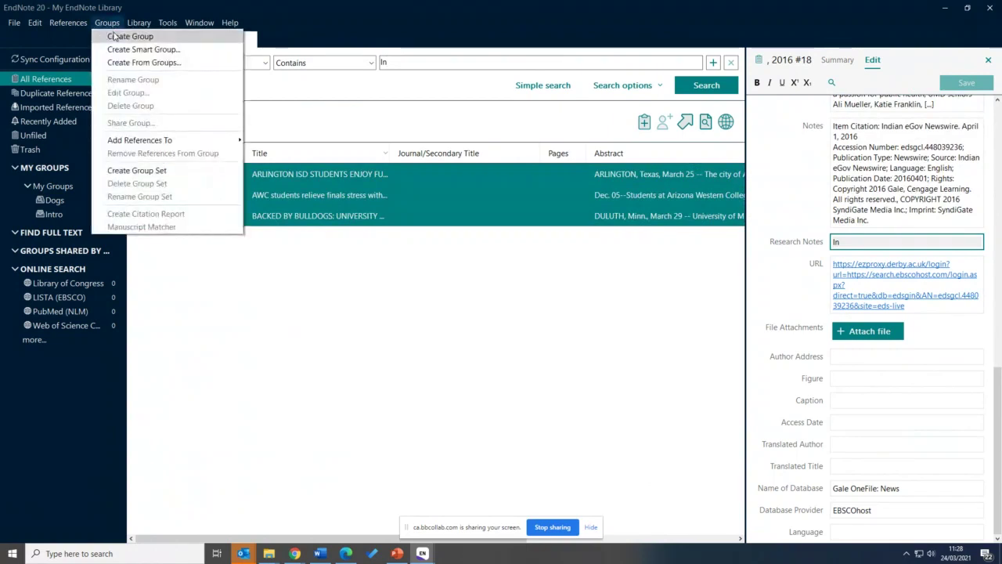
{"action": "left_click", "coordinate": [115, 36]}
{"action": "type", "text": "In"}
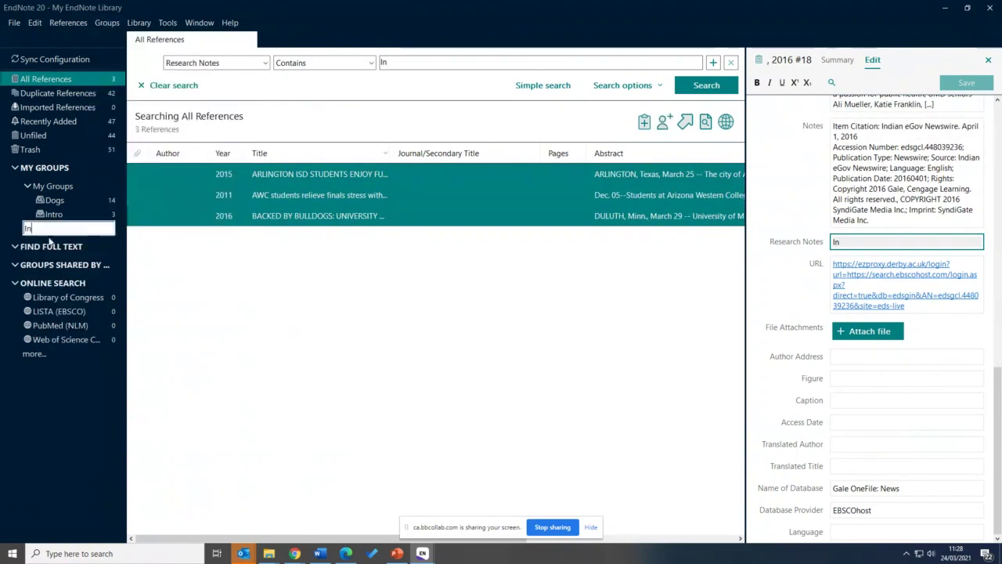
{"action": "type", "text": "clude"}
{"action": "key", "text": "Return"}
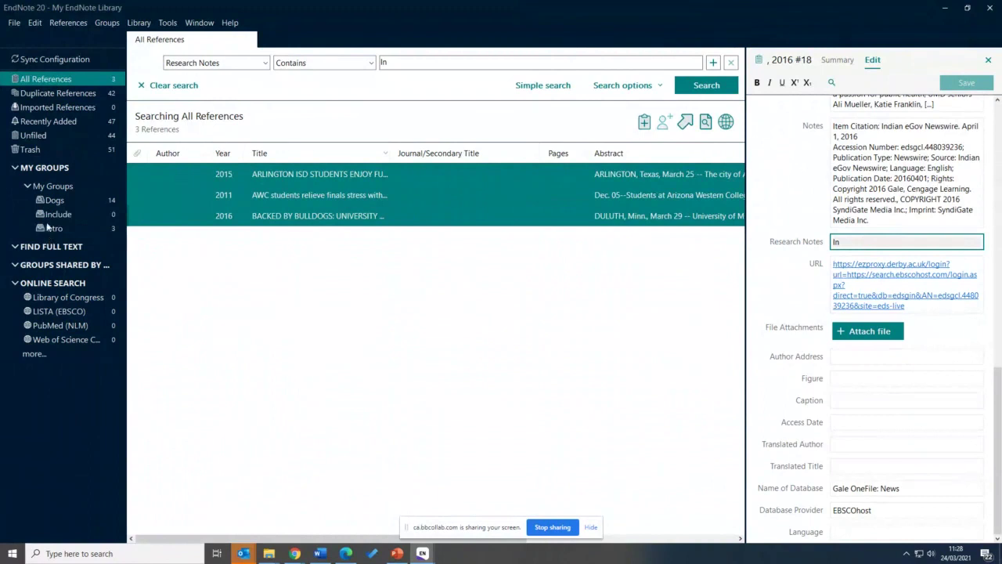
{"action": "left_click_drag", "start_coordinate": [242, 188], "coordinate": [85, 215]}
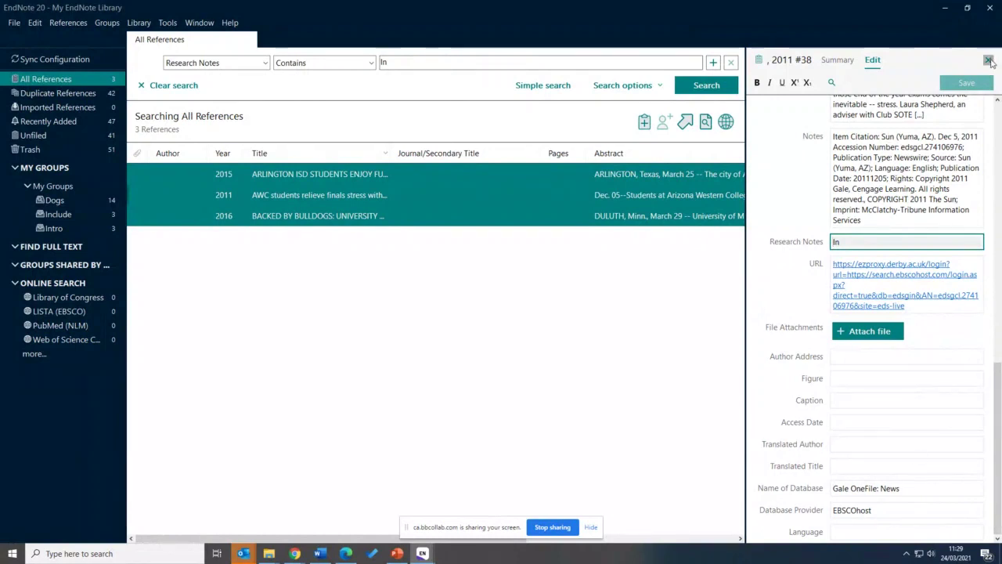
Close the editing panel and scroll through the full list of 47 references
{"action": "left_click", "coordinate": [989, 59]}
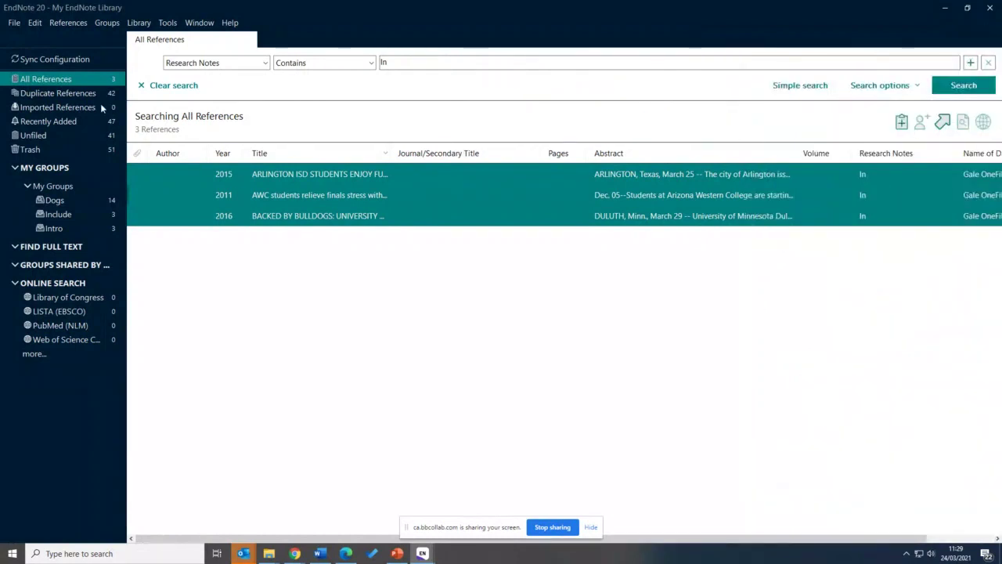
{"action": "left_click", "coordinate": [69, 93]}
{"action": "left_click", "coordinate": [55, 79]}
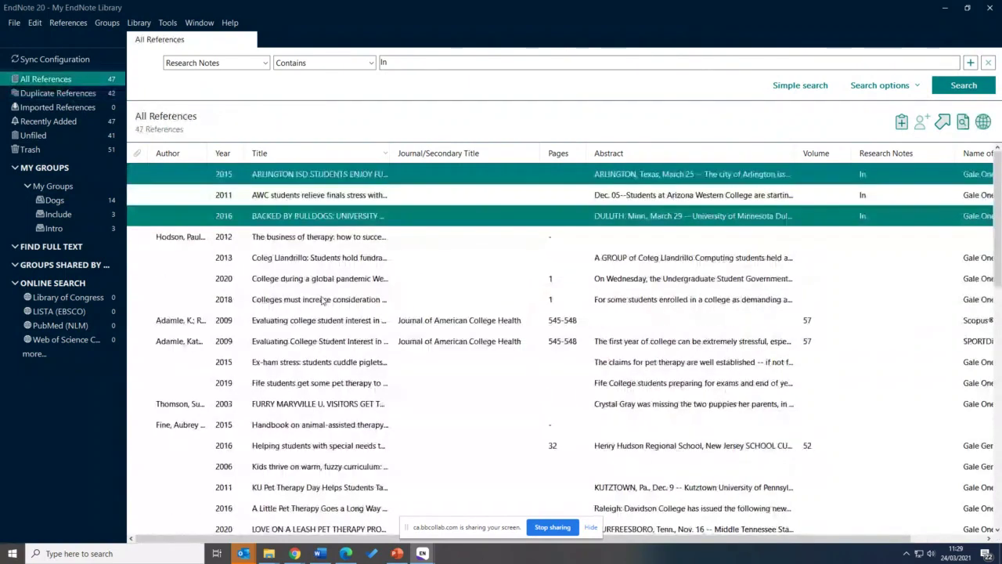
{"action": "scroll", "coordinate": [321, 301], "scroll_direction": "down", "scroll_amount": 1}
{"action": "scroll", "coordinate": [321, 301], "scroll_direction": "down", "scroll_amount": 7}
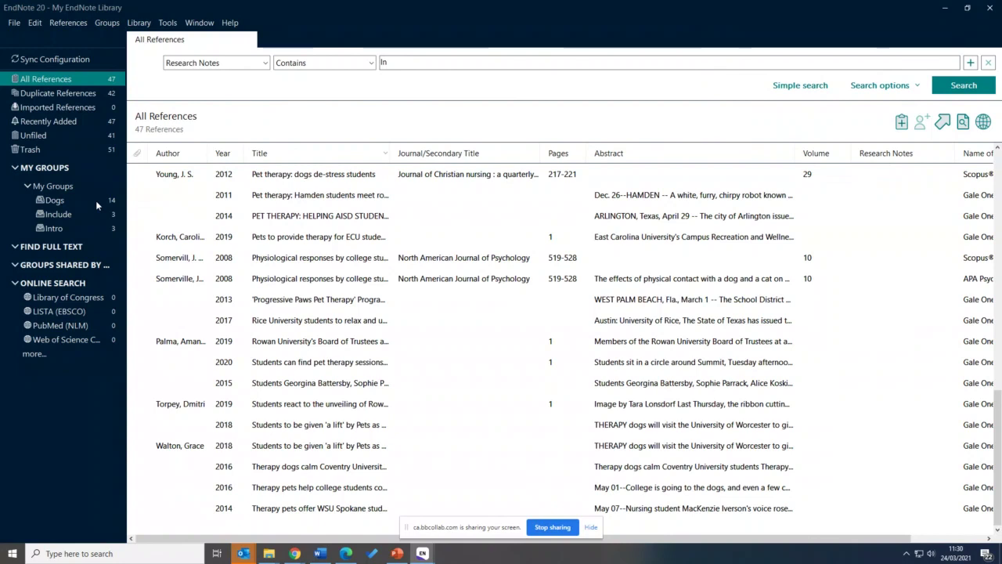
{"action": "mouse_move", "coordinate": [325, 553]}
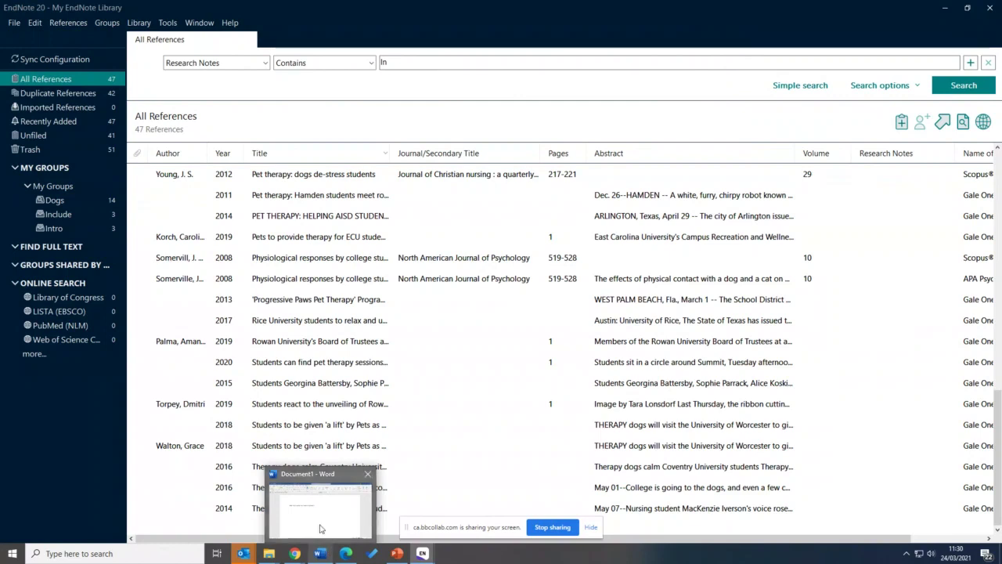
Show Word's EndNote 20 tab, then select the 2020, 2015 and 2006 pet therapy references in EndNote
{"action": "left_click", "coordinate": [323, 526]}
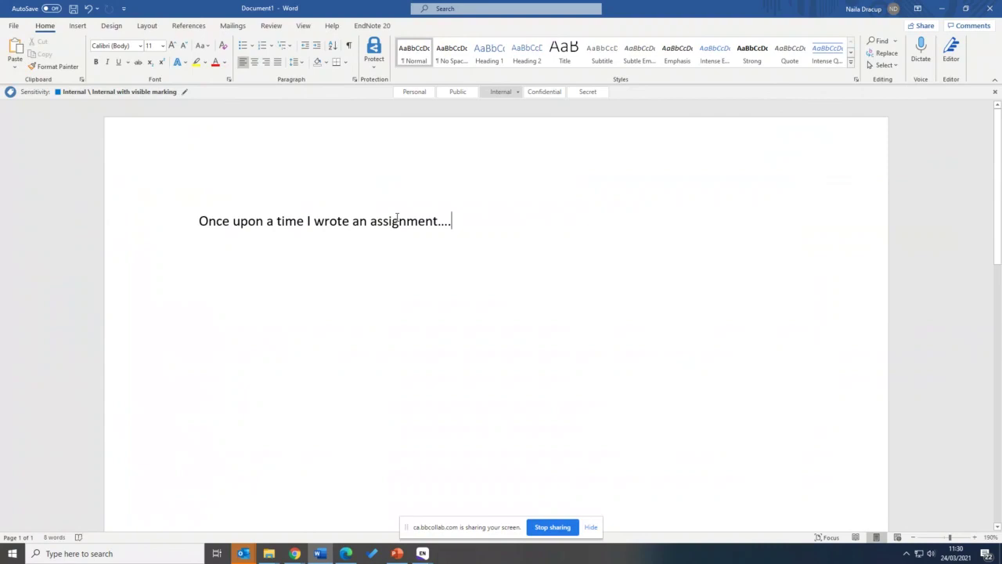
{"action": "left_click", "coordinate": [372, 26]}
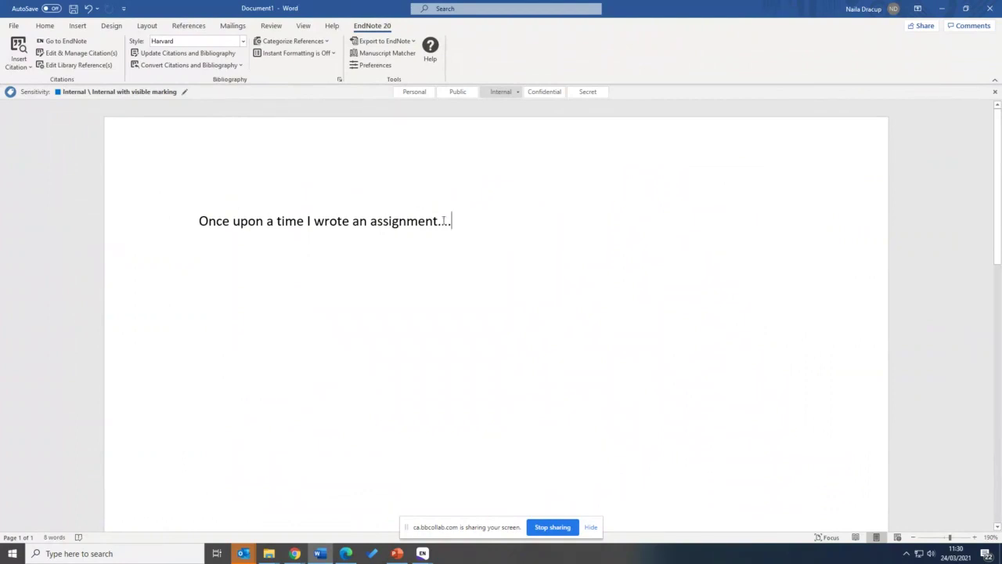
{"action": "mouse_move", "coordinate": [422, 553]}
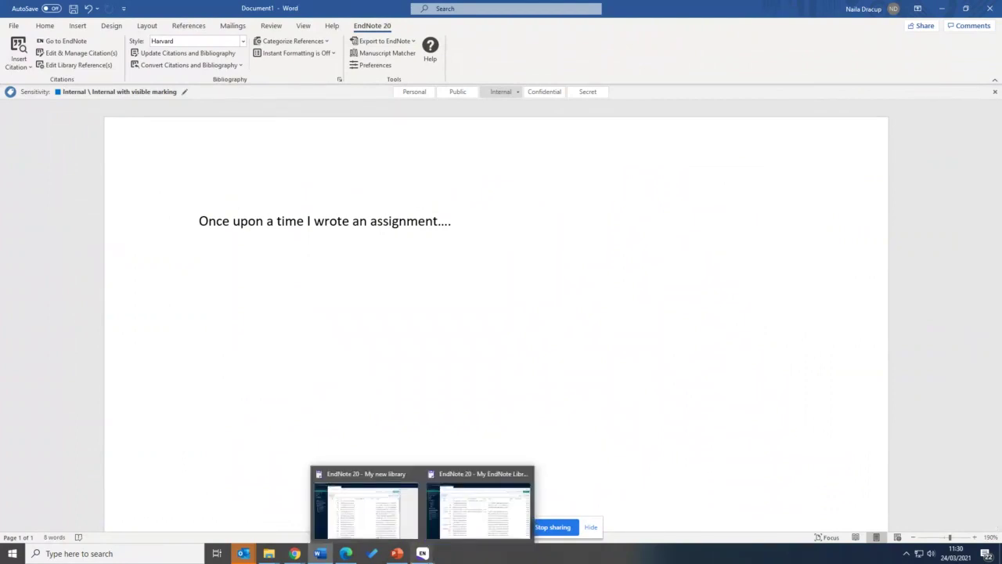
{"action": "left_click", "coordinate": [478, 505]}
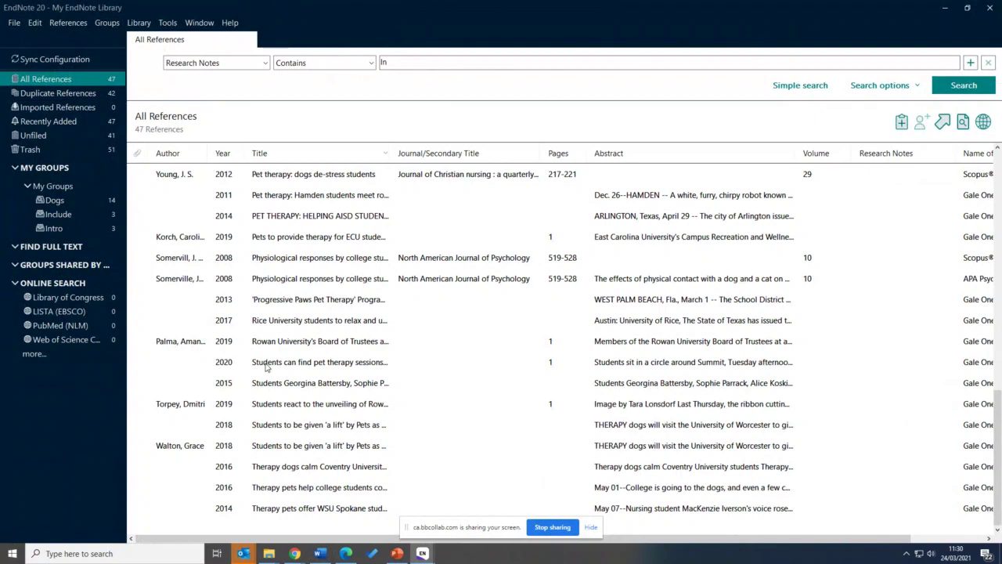
{"action": "left_click", "coordinate": [266, 365]}
{"action": "scroll", "coordinate": [265, 360], "scroll_direction": "up", "scroll_amount": 2}
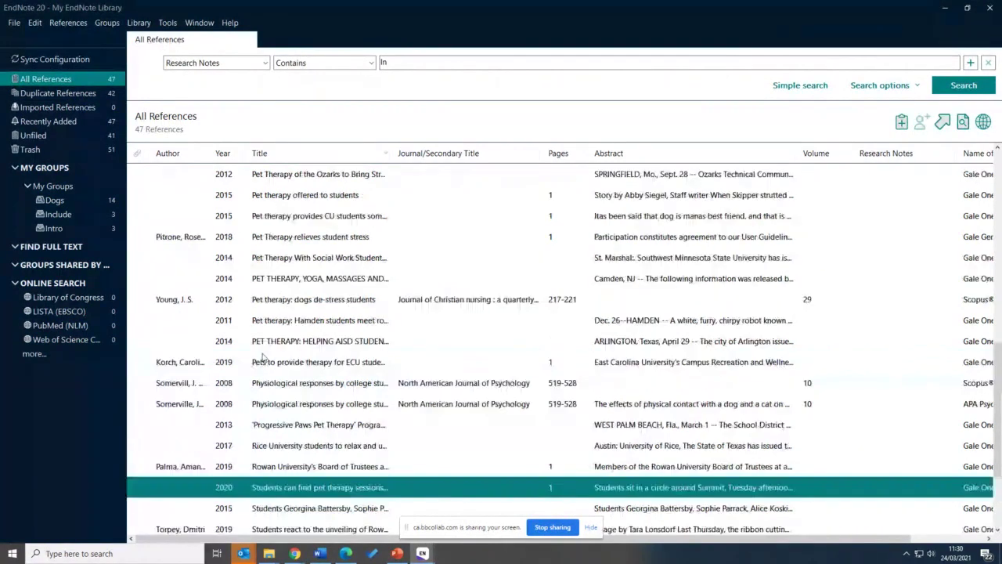
{"action": "scroll", "coordinate": [264, 358], "scroll_direction": "up", "scroll_amount": 1}
{"action": "left_click", "coordinate": [264, 279]}
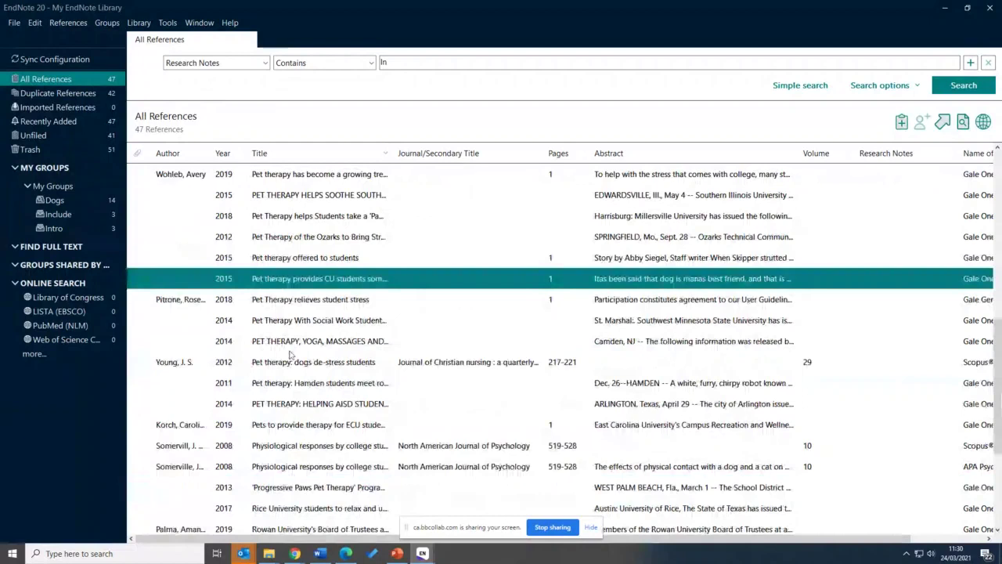
{"action": "scroll", "coordinate": [290, 355], "scroll_direction": "up", "scroll_amount": 2}
{"action": "scroll", "coordinate": [290, 355], "scroll_direction": "up", "scroll_amount": 1}
{"action": "left_click", "coordinate": [279, 217], "text": "ctrl"}
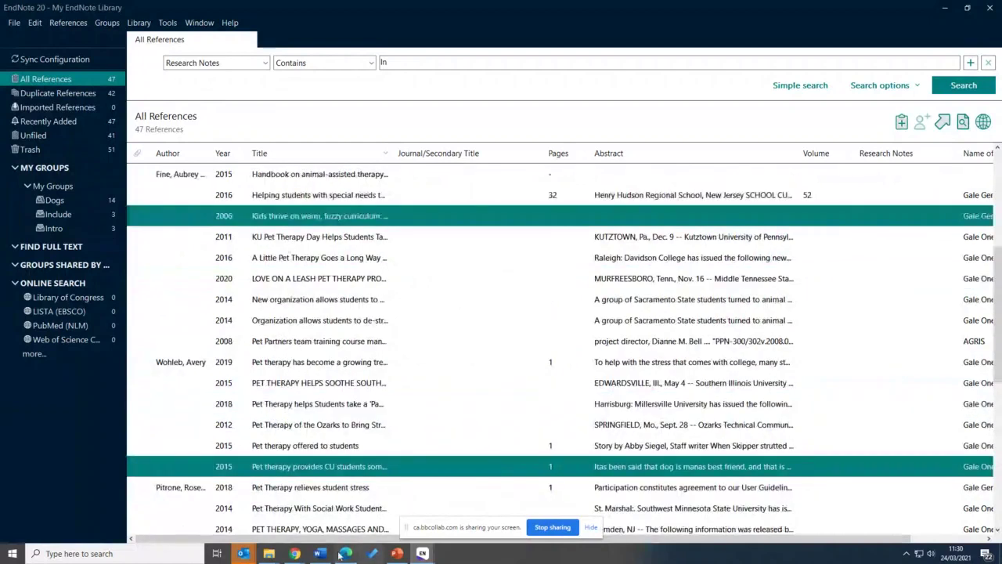
{"action": "left_click", "coordinate": [321, 553]}
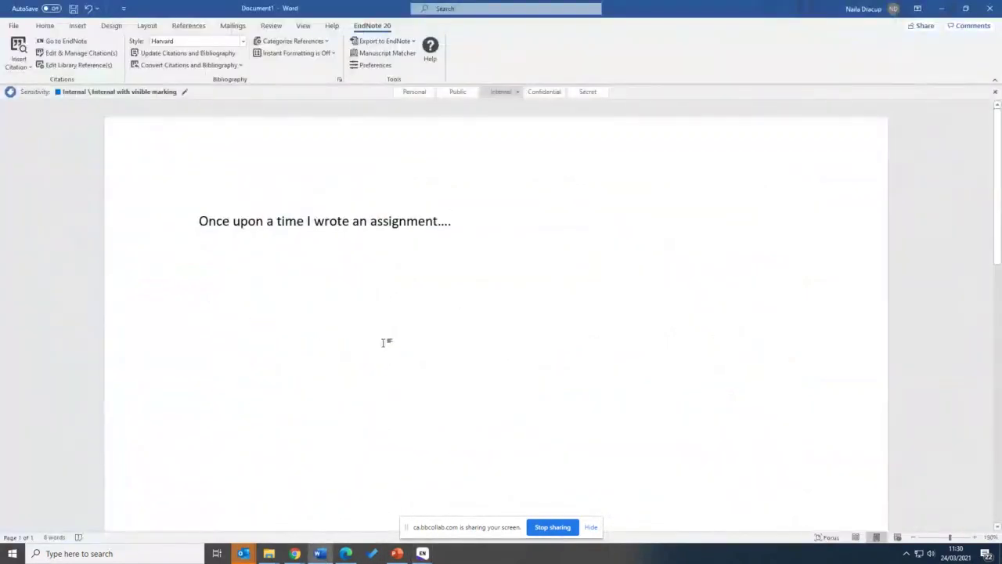
Insert the selected citations and add a bold 'Reference list' heading above the bibliography
{"action": "left_click", "coordinate": [27, 69]}
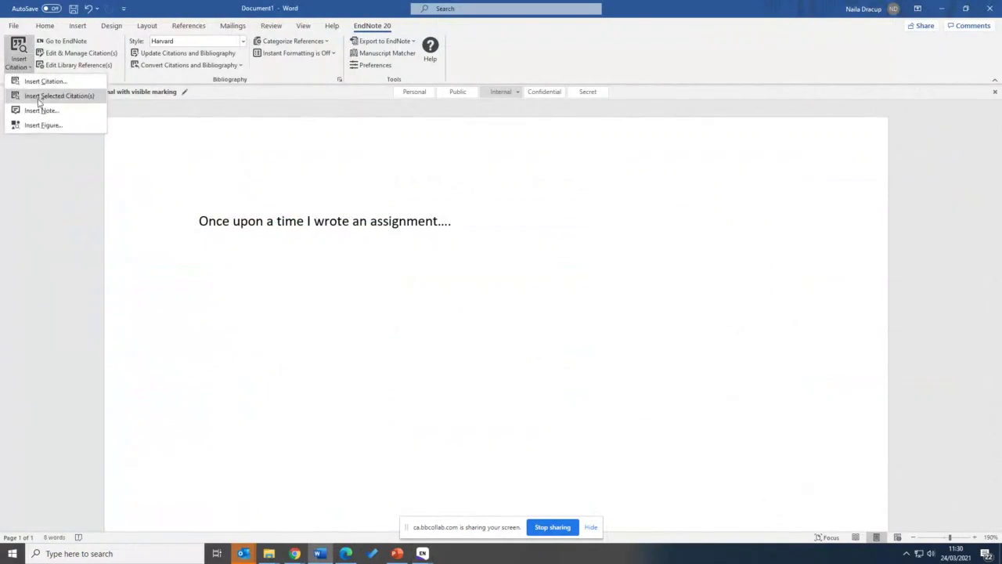
{"action": "left_click", "coordinate": [81, 104]}
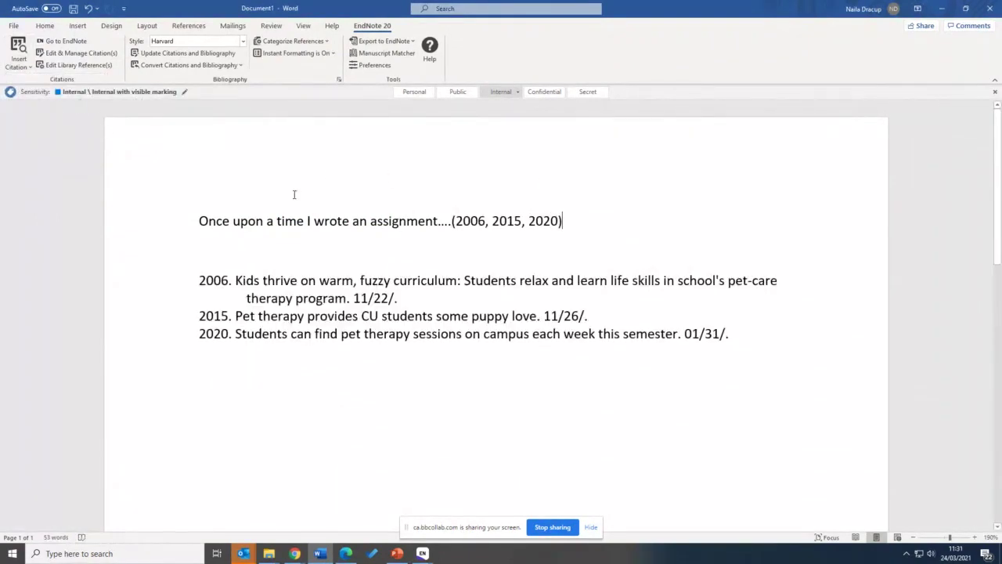
{"action": "left_click", "coordinate": [253, 267]}
{"action": "key", "text": "Return"}
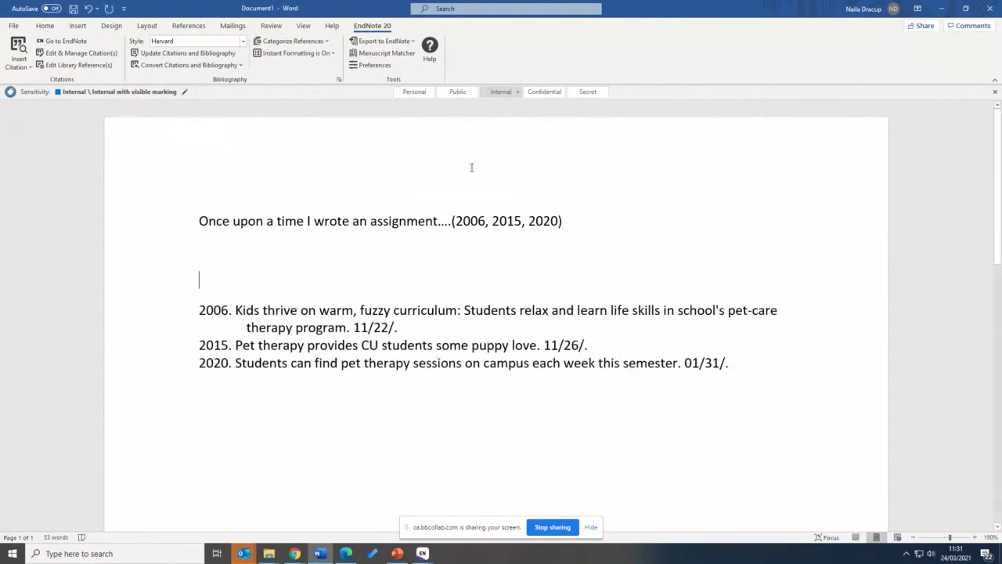
{"action": "type", "text": "Reference list"}
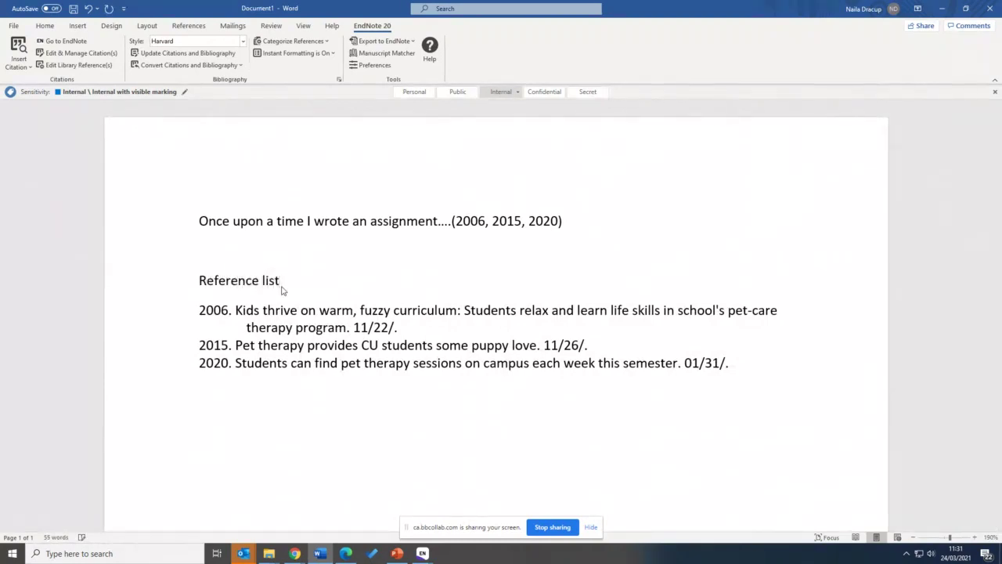
{"action": "left_click", "coordinate": [172, 280]}
{"action": "key", "text": "ctrl+b"}
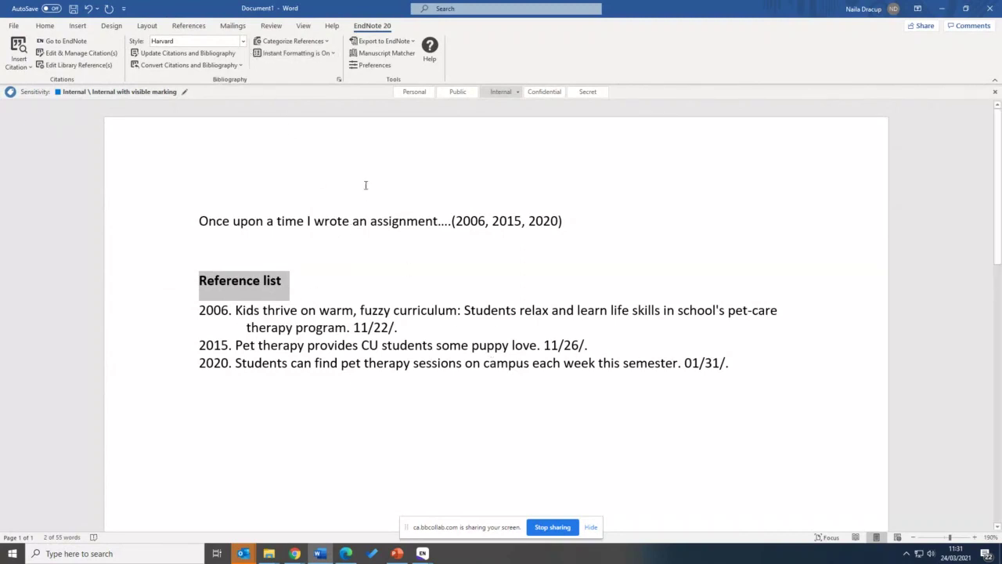
Switch the document's EndNote output style from Harvard to APA 7th
{"action": "left_click", "coordinate": [243, 43]}
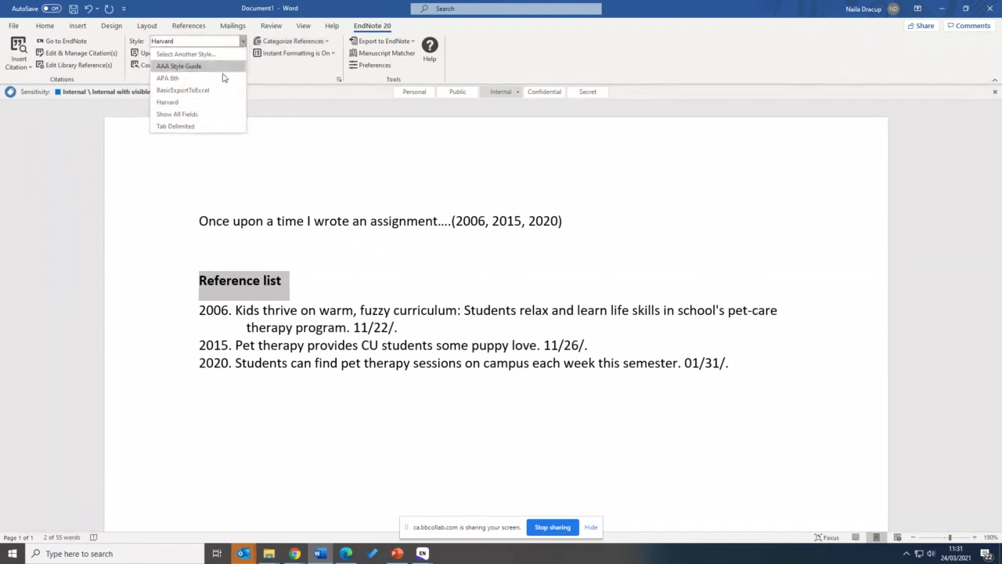
{"action": "left_click", "coordinate": [185, 54]}
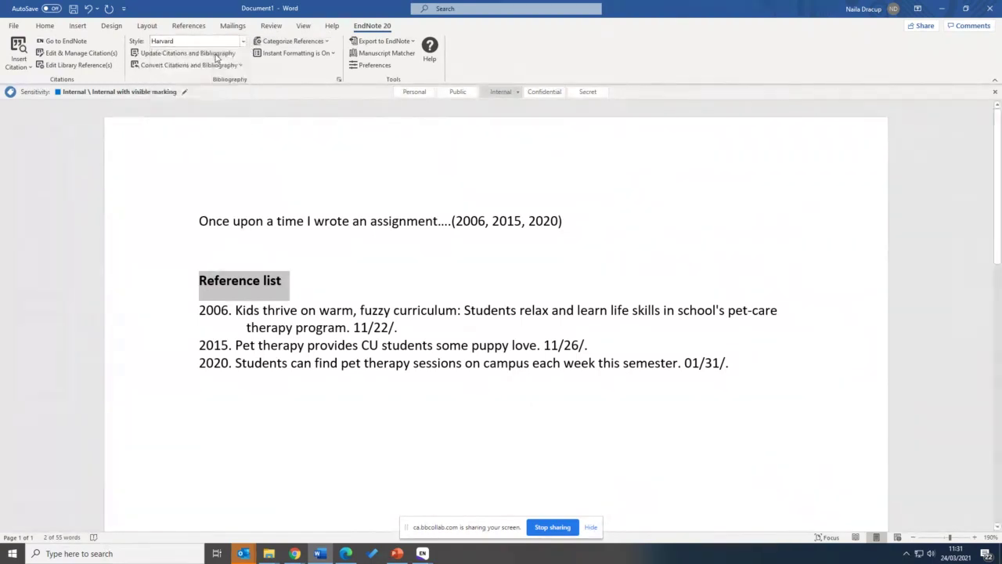
{"action": "scroll", "coordinate": [446, 265], "scroll_direction": "down", "scroll_amount": 12}
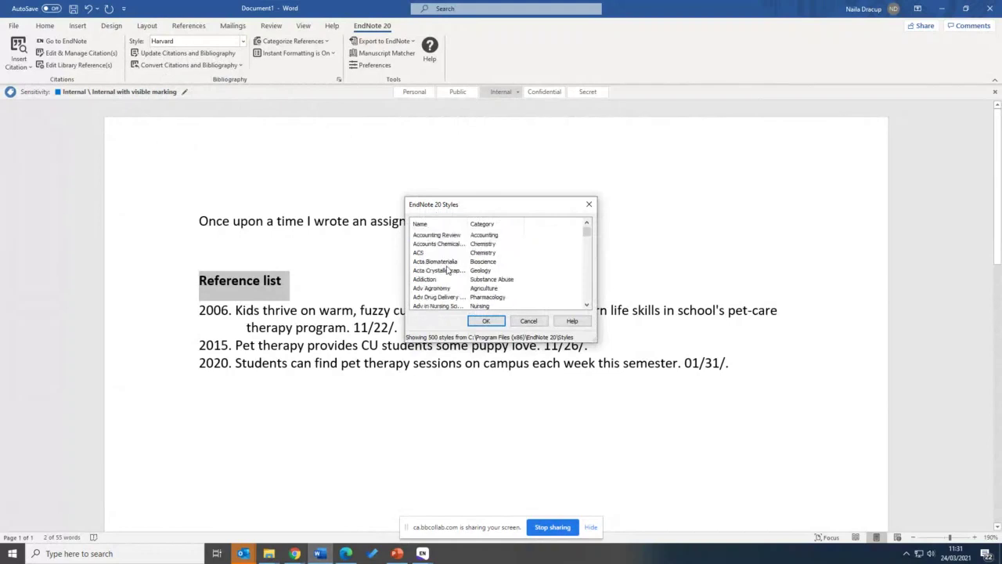
{"action": "scroll", "coordinate": [451, 270], "scroll_direction": "down", "scroll_amount": 12}
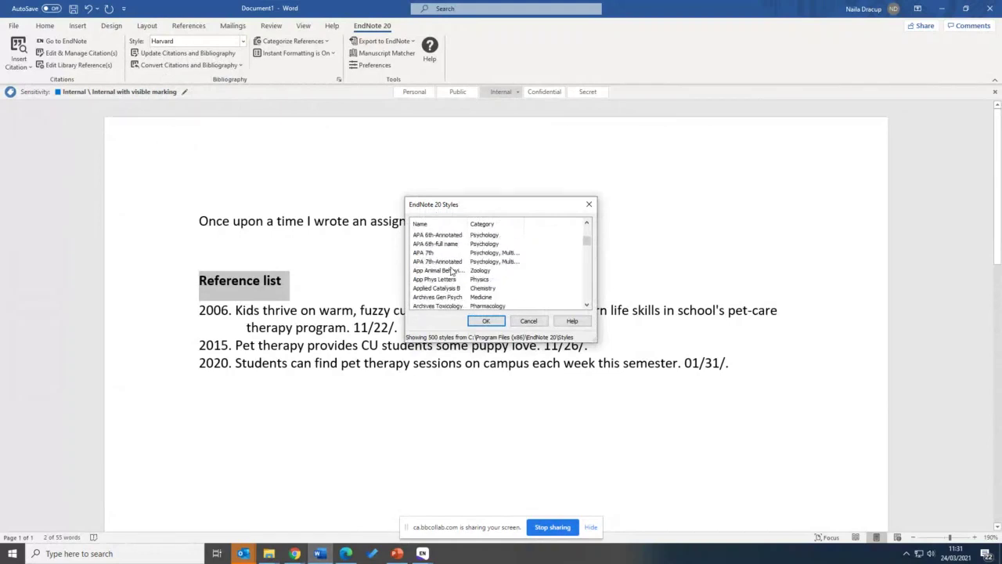
{"action": "left_click", "coordinate": [439, 252]}
{"action": "left_click", "coordinate": [486, 320]}
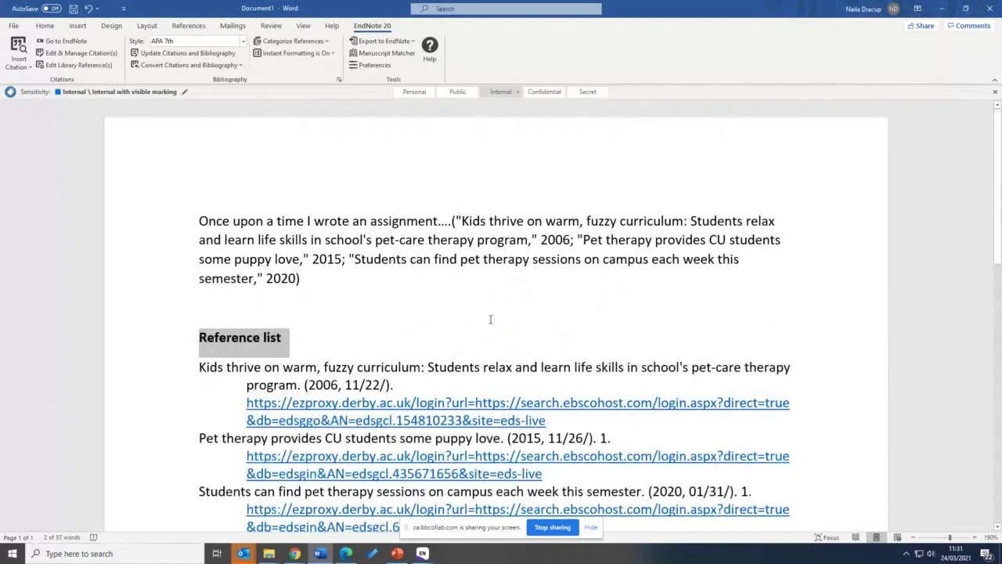
Review the APA-formatted heading and reference entries by selecting and deselecting them
{"action": "scroll", "coordinate": [438, 313], "scroll_direction": "down", "scroll_amount": 5}
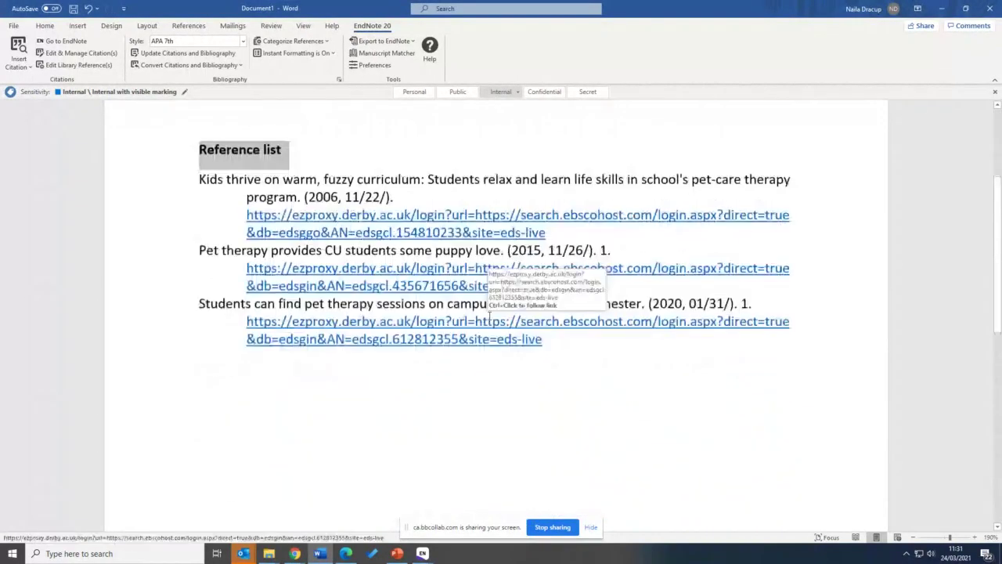
{"action": "scroll", "coordinate": [435, 345], "scroll_direction": "up", "scroll_amount": 1}
{"action": "scroll", "coordinate": [382, 249], "scroll_direction": "up", "scroll_amount": 2}
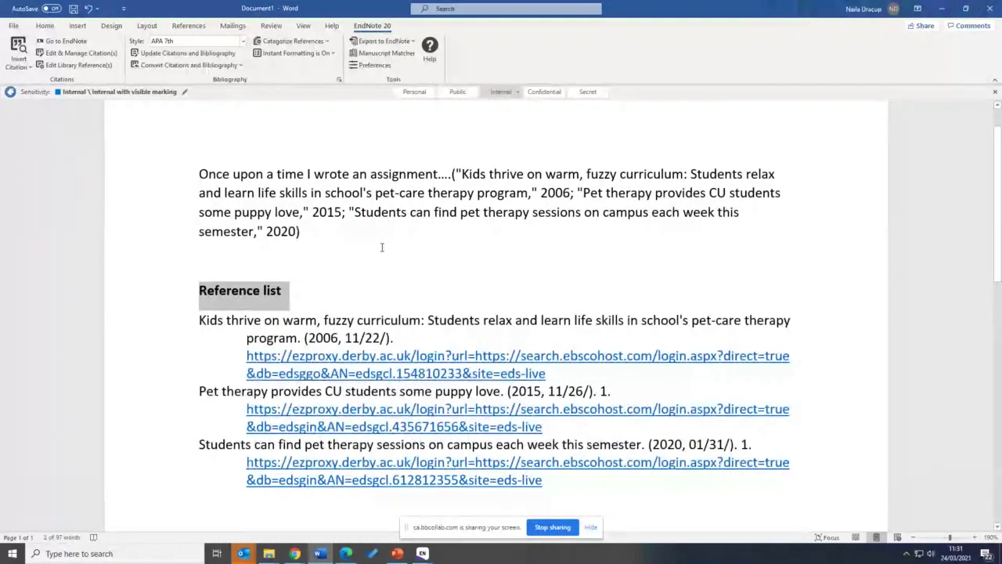
{"action": "left_click", "coordinate": [236, 165]}
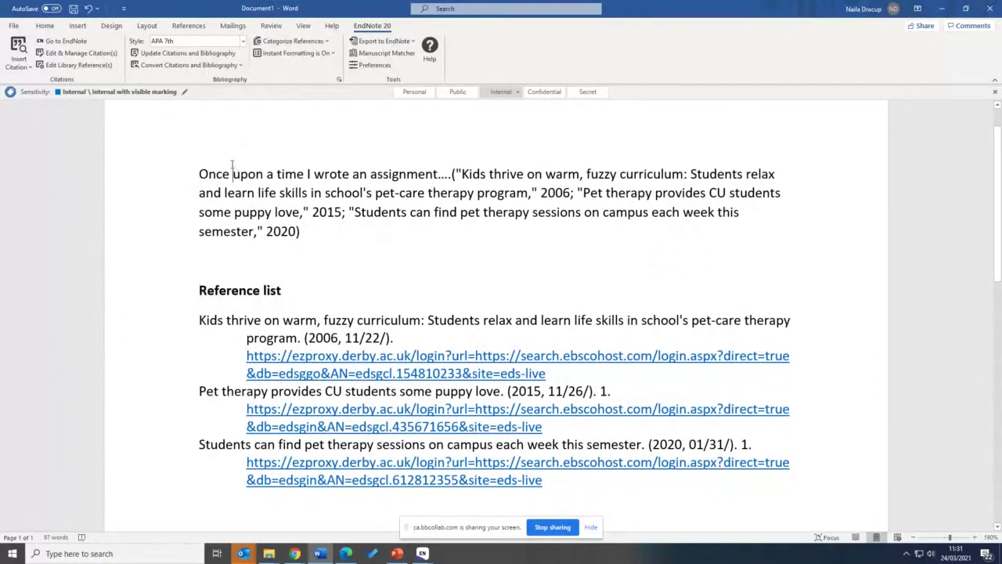
{"action": "scroll", "coordinate": [349, 398], "scroll_direction": "down", "scroll_amount": 2}
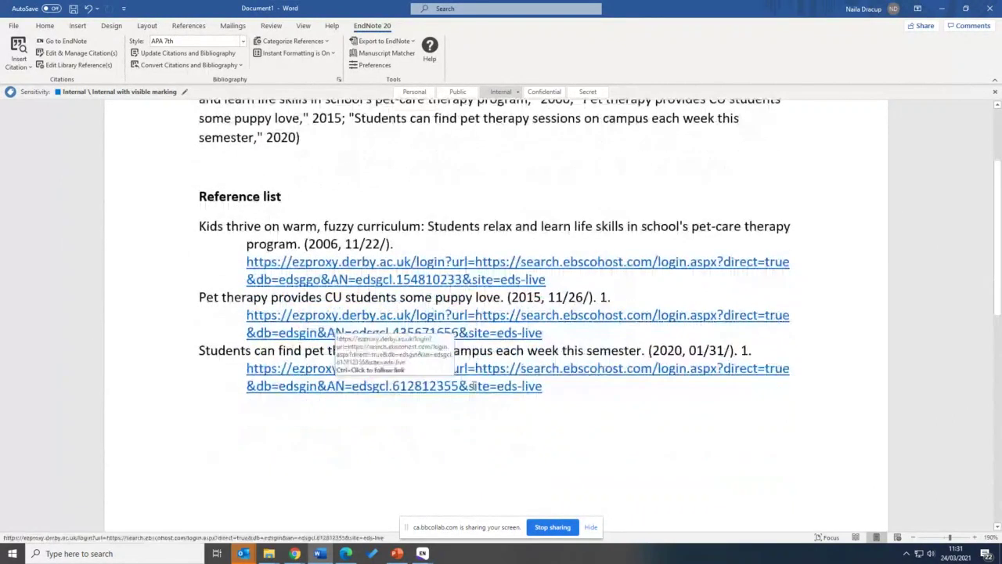
{"action": "triple_click", "coordinate": [311, 346]}
{"action": "left_click_drag", "start_coordinate": [311, 346], "coordinate": [235, 231]}
{"action": "left_click", "coordinate": [249, 428]}
{"action": "scroll", "coordinate": [249, 428], "scroll_direction": "up", "scroll_amount": 3}
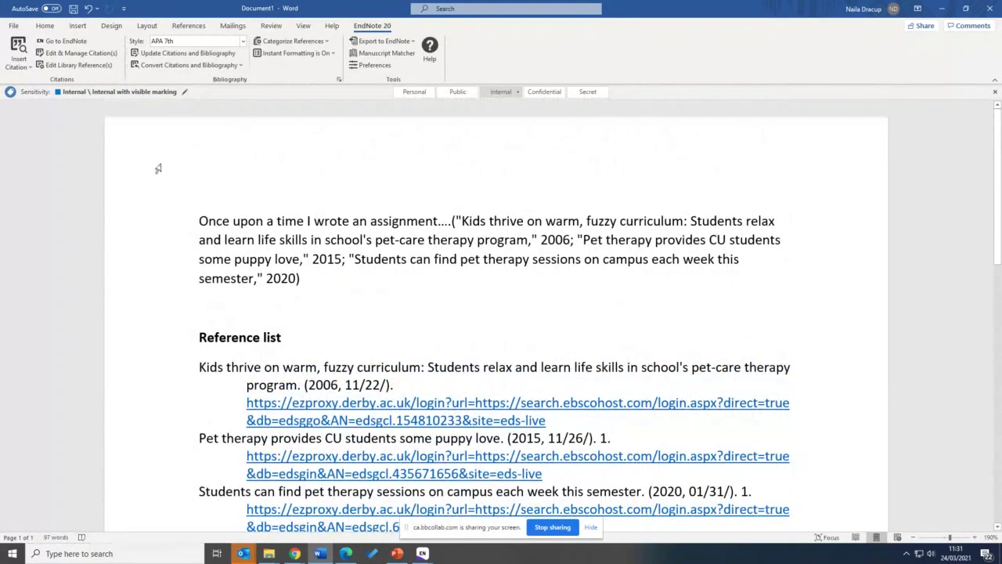
{"action": "left_click", "coordinate": [80, 53]}
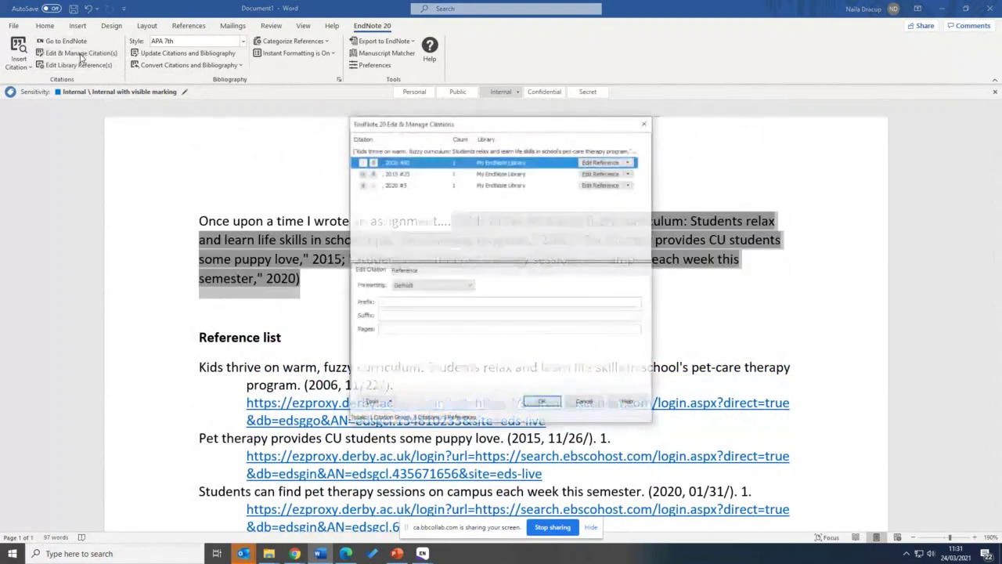
{"action": "left_click", "coordinate": [629, 162]}
{"action": "left_click", "coordinate": [620, 201]}
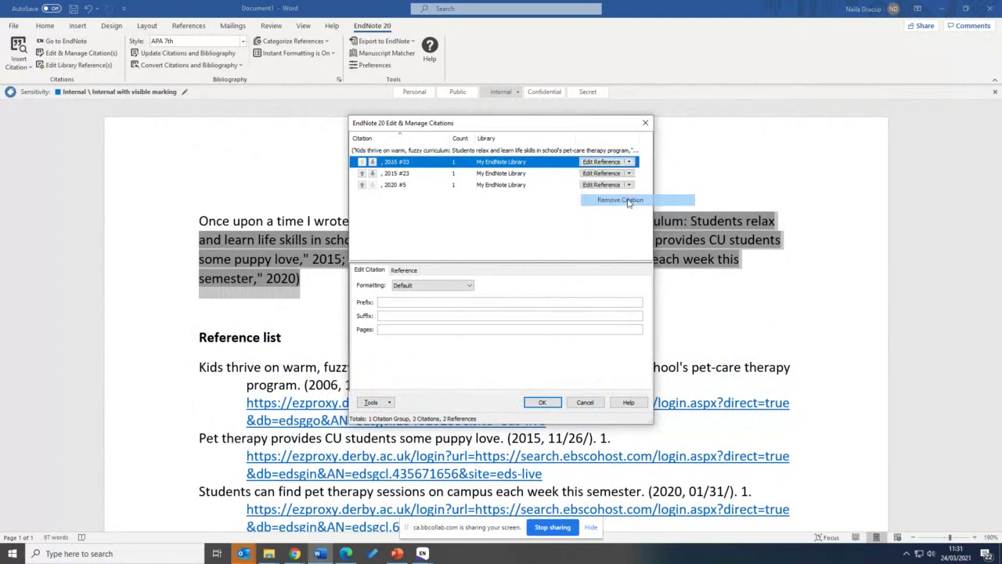
{"action": "left_click", "coordinate": [536, 405]}
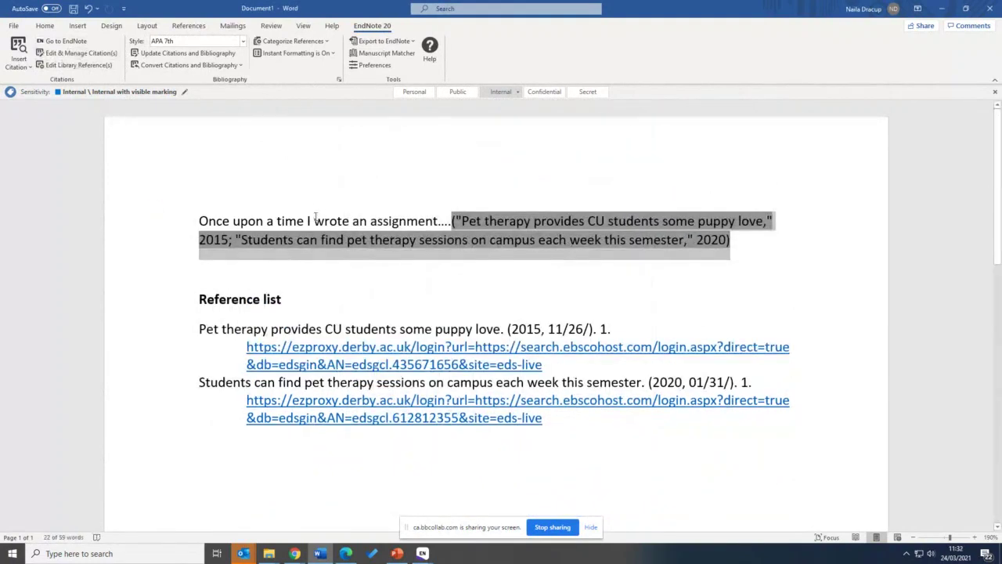
{"action": "left_click", "coordinate": [285, 266]}
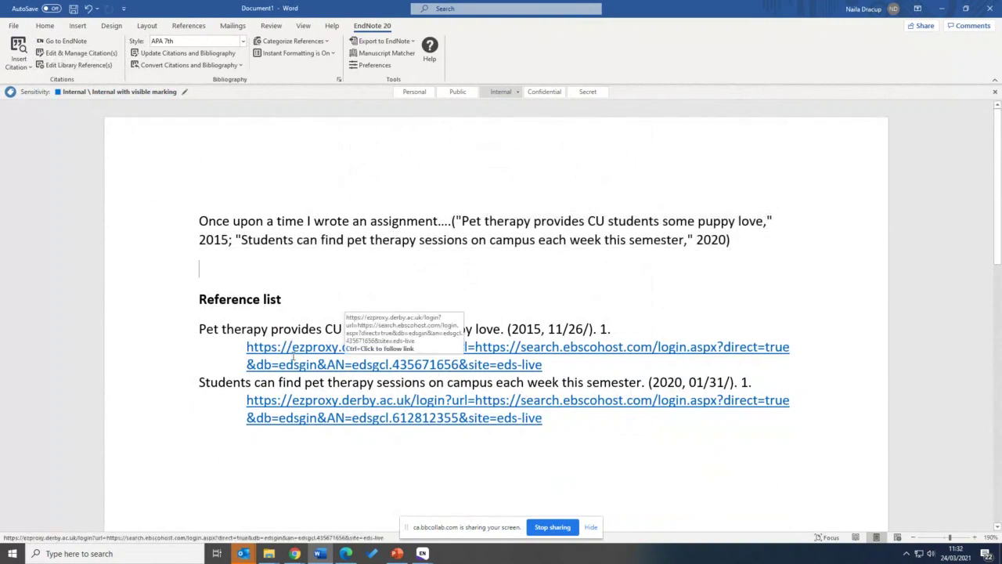
{"action": "scroll", "coordinate": [239, 271], "scroll_direction": "down", "scroll_amount": 3}
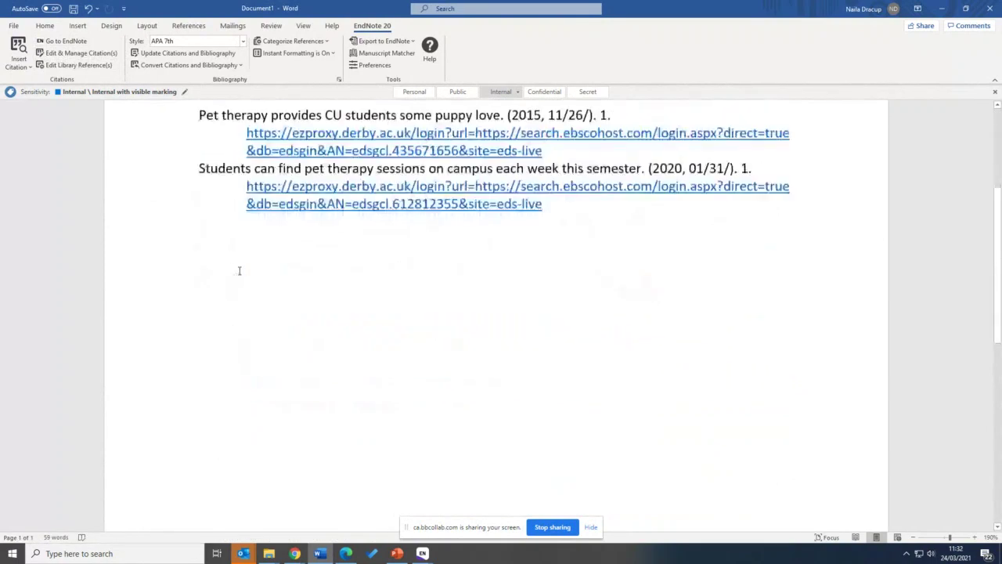
{"action": "scroll", "coordinate": [240, 271], "scroll_direction": "up", "scroll_amount": 3}
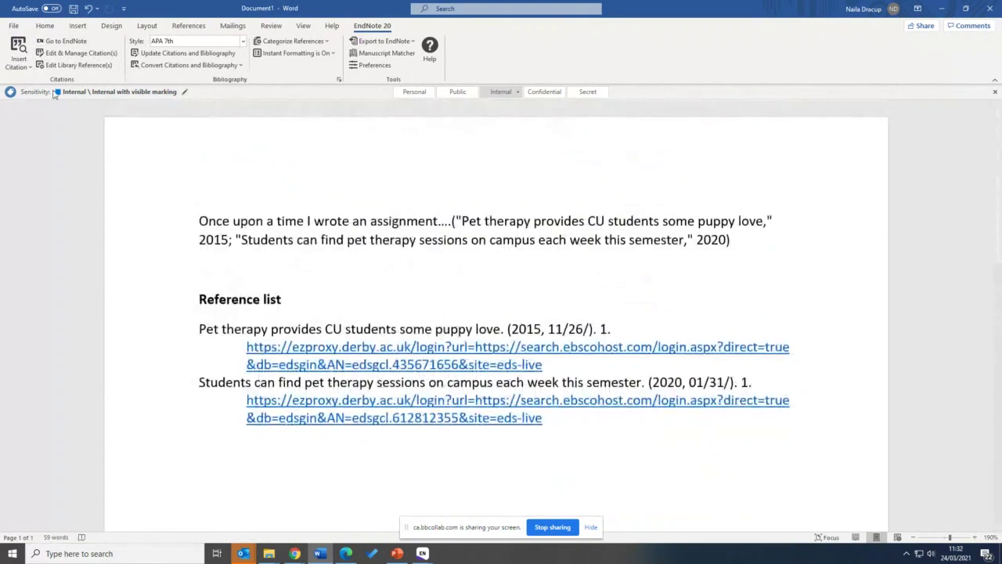
{"action": "left_click", "coordinate": [15, 67]}
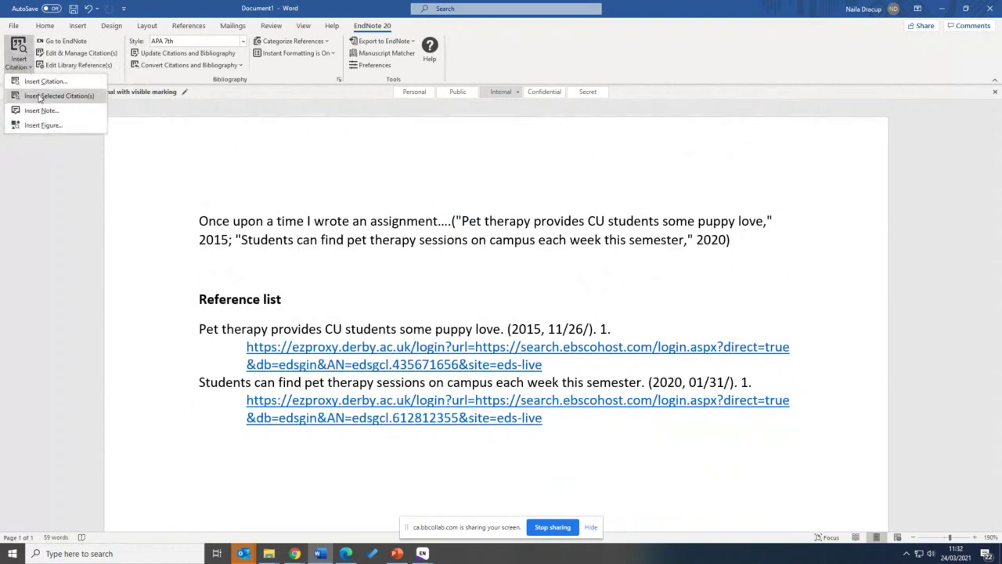
{"action": "left_click", "coordinate": [409, 253]}
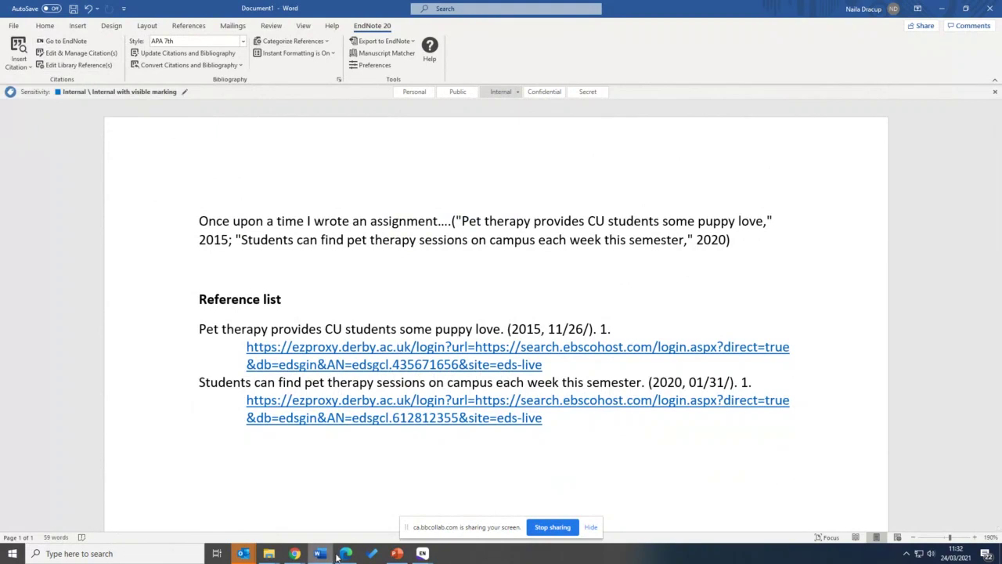
Find full text for the last eight references, from 'Students can find pet therapy sessions' down
{"action": "mouse_move", "coordinate": [421, 554]}
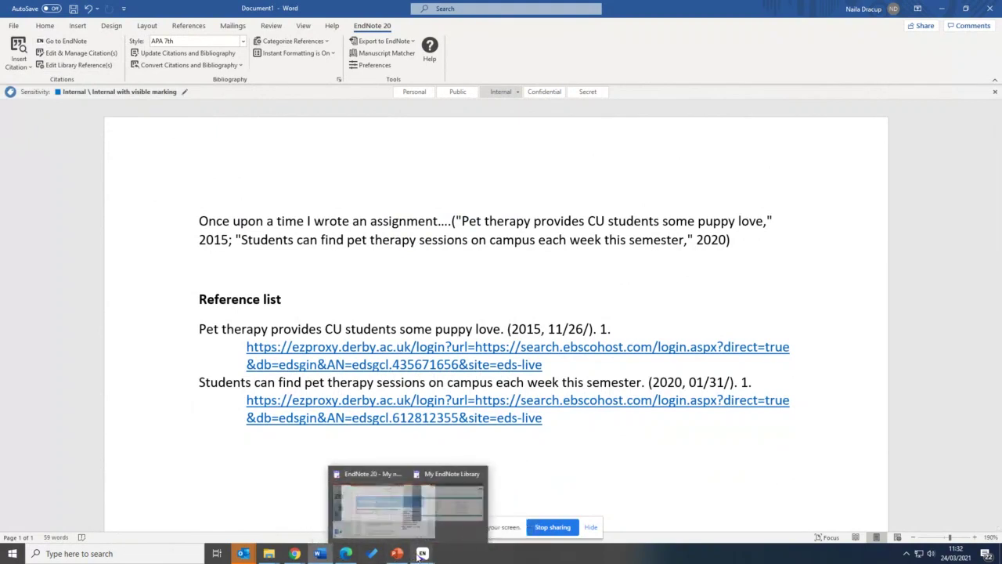
{"action": "left_click", "coordinate": [477, 505]}
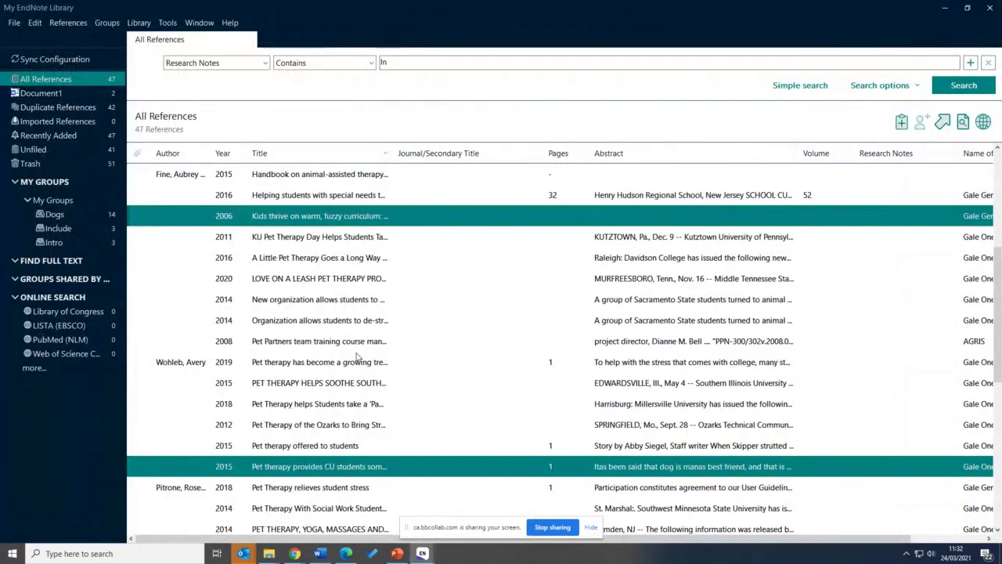
{"action": "scroll", "coordinate": [356, 357], "scroll_direction": "down", "scroll_amount": 1}
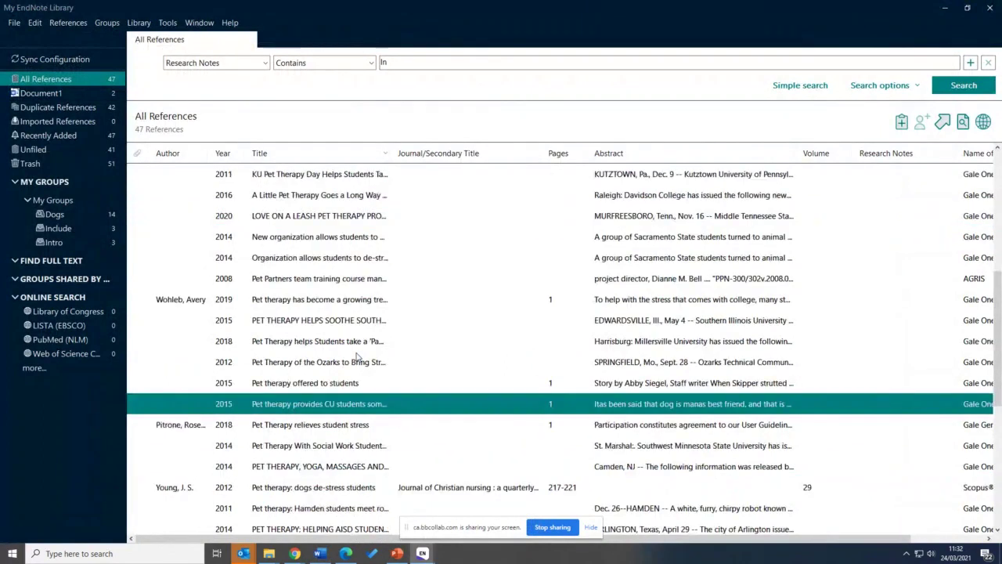
{"action": "scroll", "coordinate": [275, 345], "scroll_direction": "down", "scroll_amount": 5}
{"action": "left_click", "coordinate": [276, 345]}
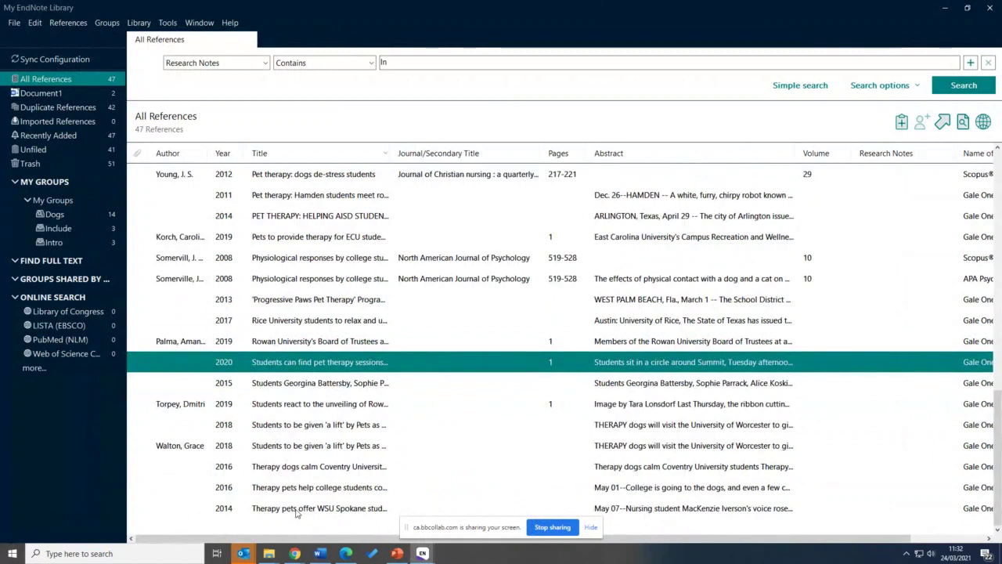
{"action": "left_click_drag", "start_coordinate": [296, 513], "coordinate": [239, 384]}
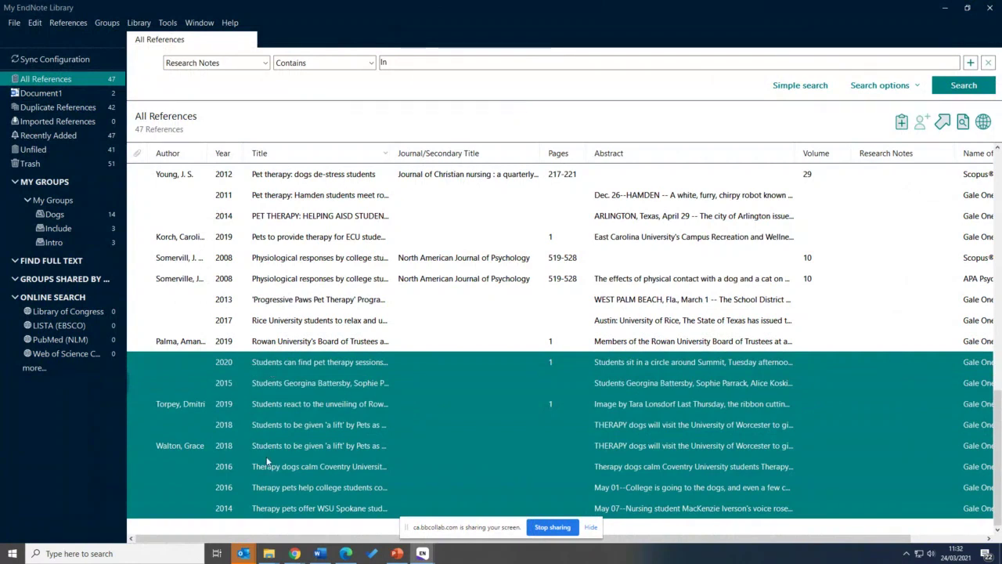
{"action": "left_click", "coordinate": [167, 22]}
{"action": "mouse_move", "coordinate": [142, 24]}
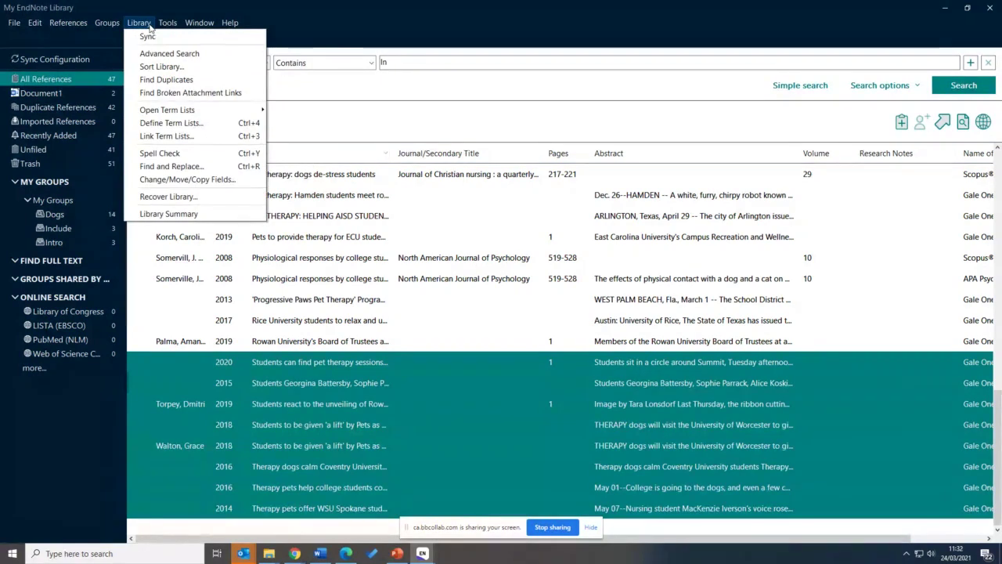
{"action": "mouse_move", "coordinate": [86, 25]}
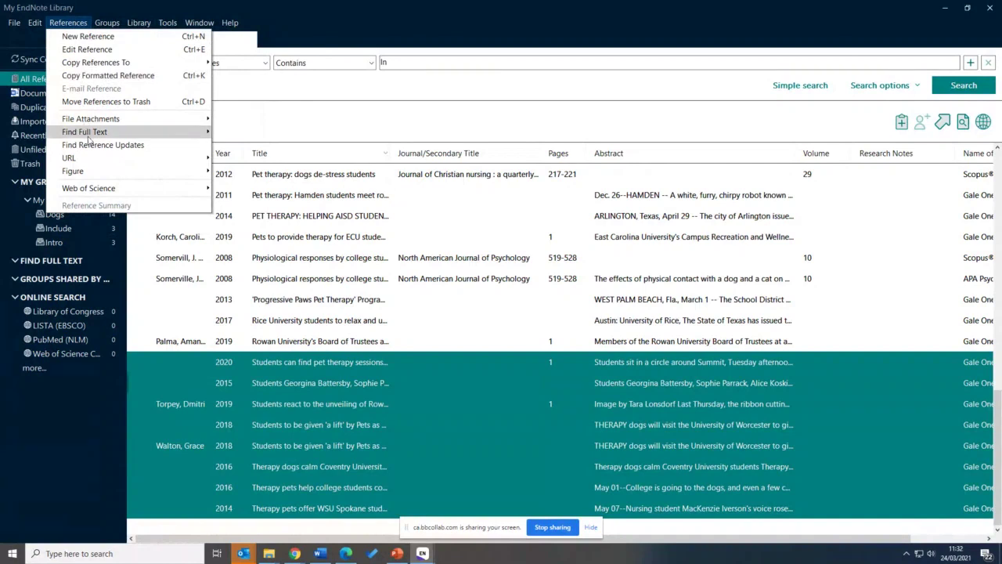
{"action": "left_click", "coordinate": [235, 132]}
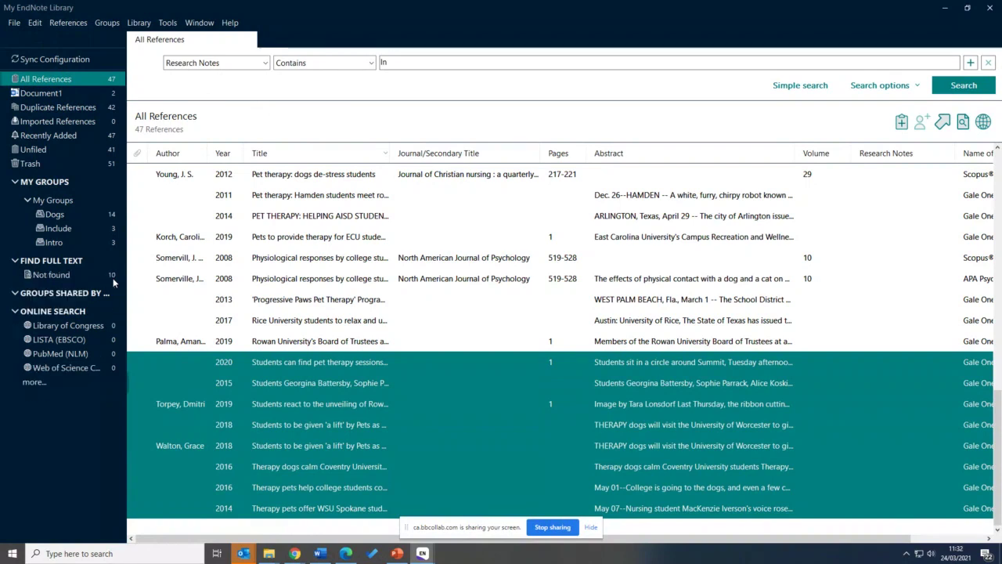
Find full text for all references in the library and view the Found URL group
{"action": "scroll", "coordinate": [351, 286], "scroll_direction": "up", "scroll_amount": 7}
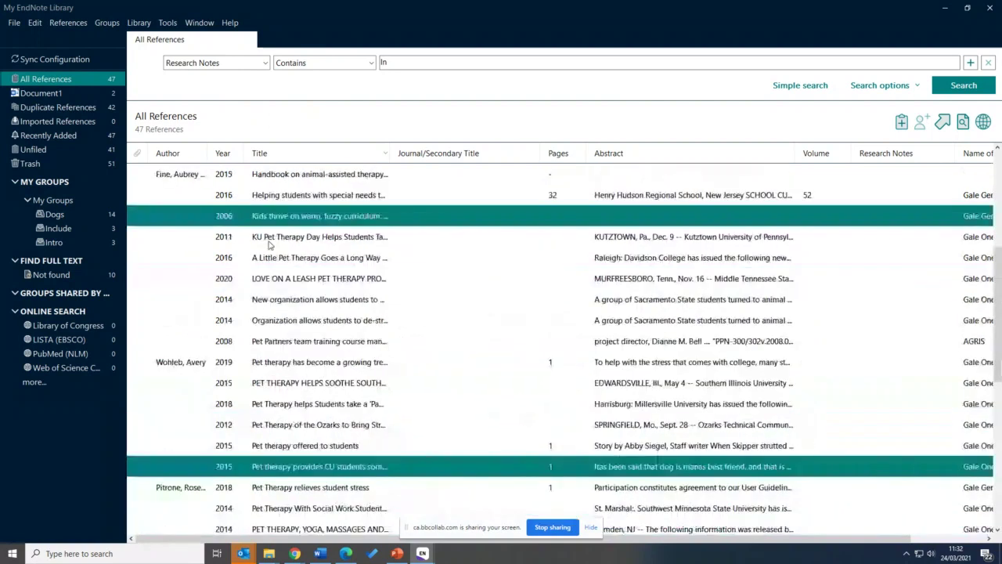
{"action": "scroll", "coordinate": [264, 273], "scroll_direction": "up", "scroll_amount": 1}
{"action": "left_click", "coordinate": [273, 178]}
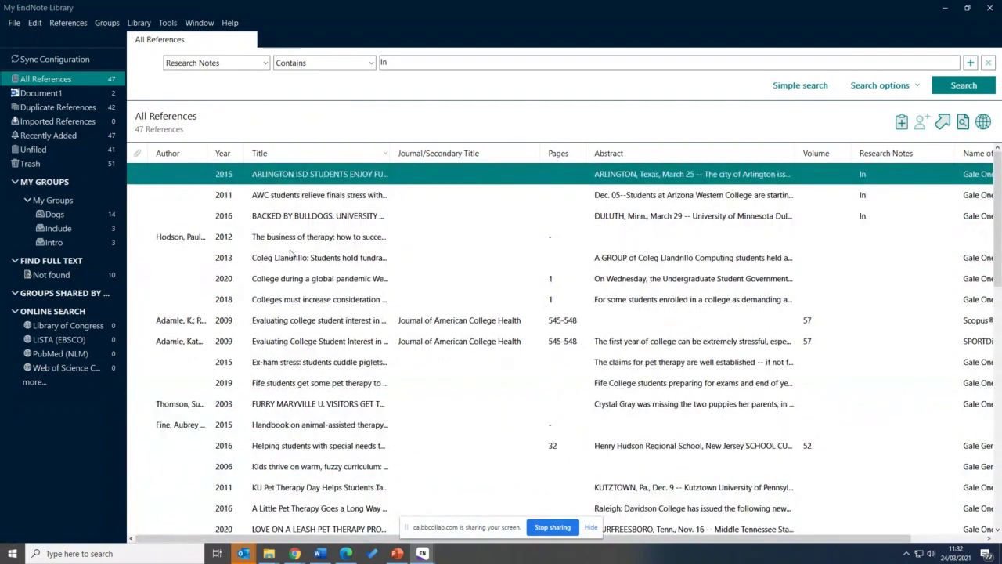
{"action": "key", "text": "ctrl+a"}
{"action": "left_click", "coordinate": [57, 23]}
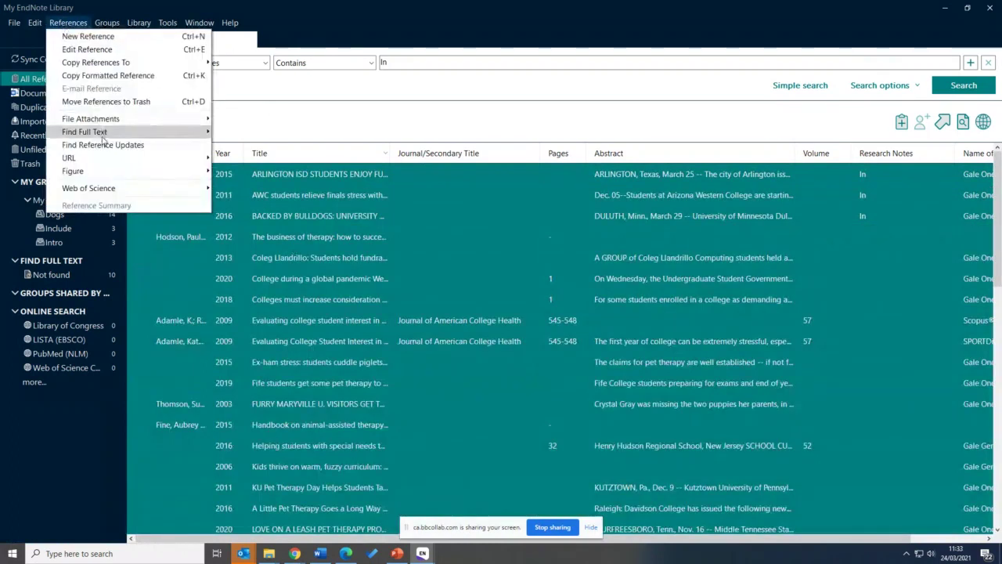
{"action": "mouse_move", "coordinate": [102, 135]}
{"action": "left_click", "coordinate": [231, 135]}
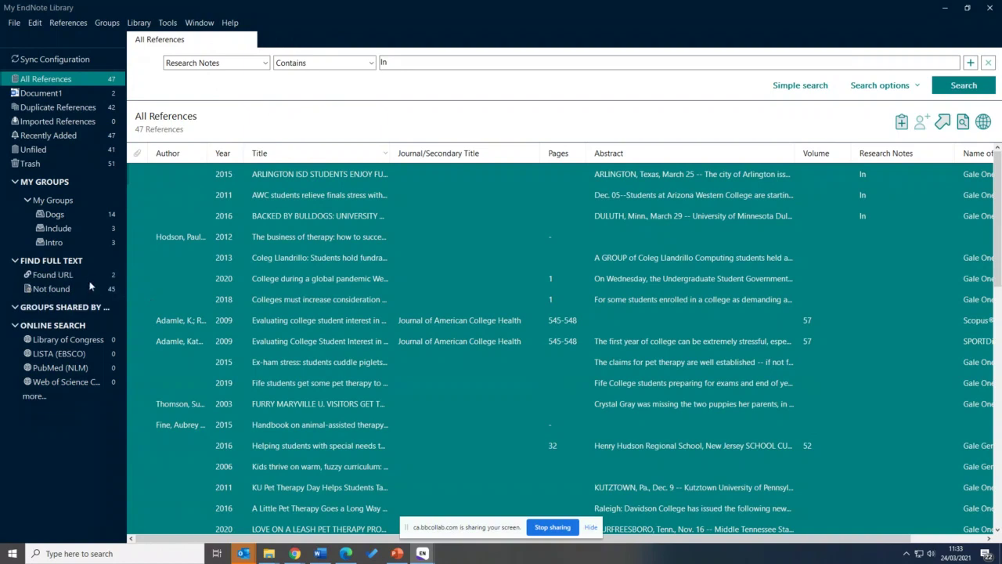
{"action": "left_click", "coordinate": [104, 277]}
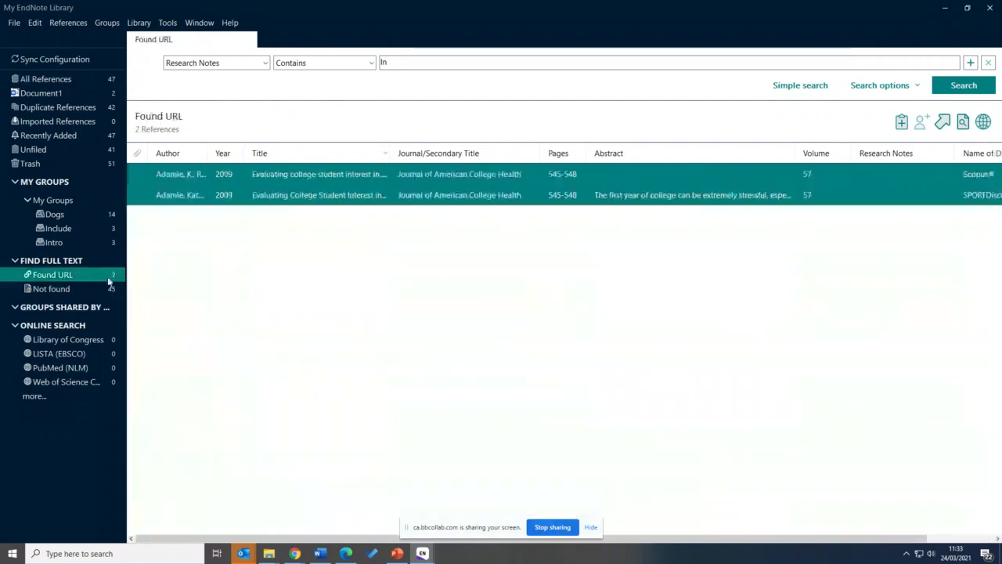
Open the second Found URL reference, the 2009 Journal of American College Health article, for editing
{"action": "left_click", "coordinate": [313, 195]}
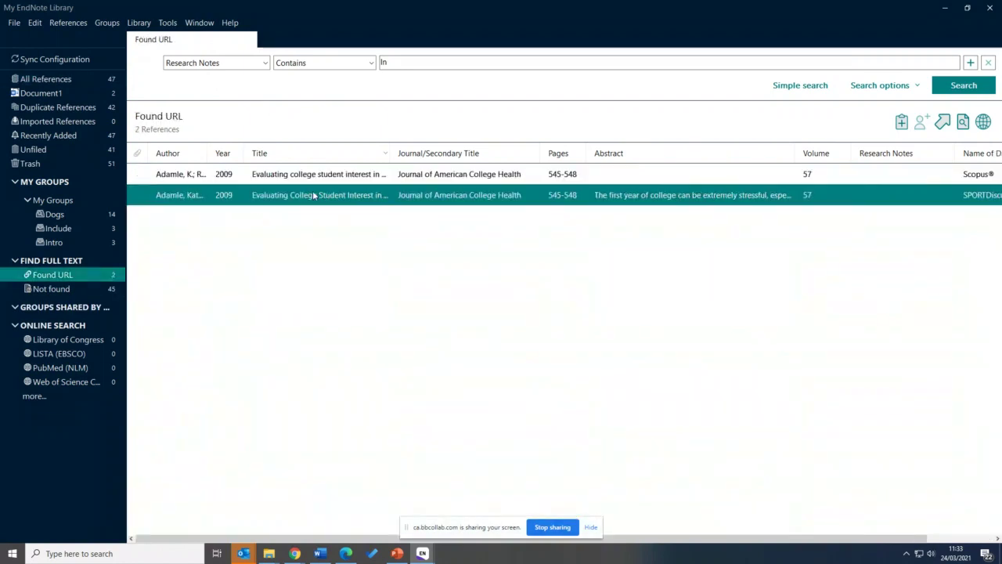
{"action": "double_click", "coordinate": [651, 194]}
{"action": "scroll", "coordinate": [826, 385], "scroll_direction": "down", "scroll_amount": 8}
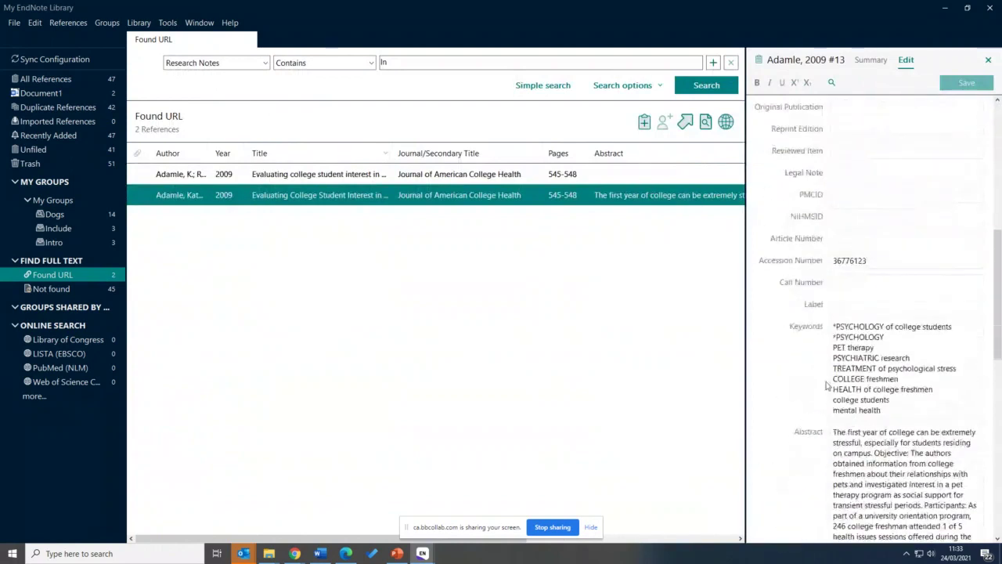
{"action": "scroll", "coordinate": [826, 386], "scroll_direction": "down", "scroll_amount": 10}
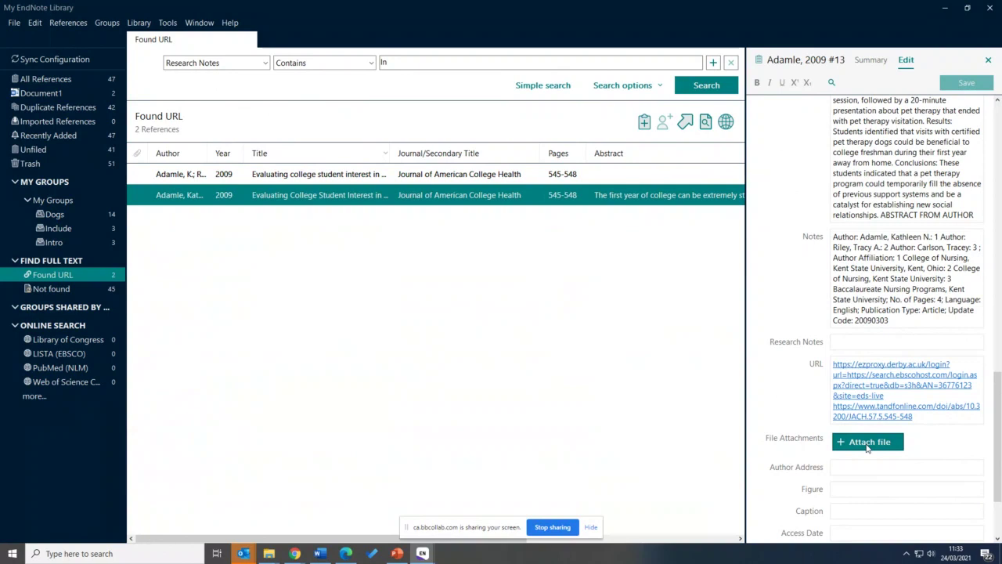
Check the library search results in the browser, then start attaching a file to the reference
{"action": "mouse_move", "coordinate": [294, 553]}
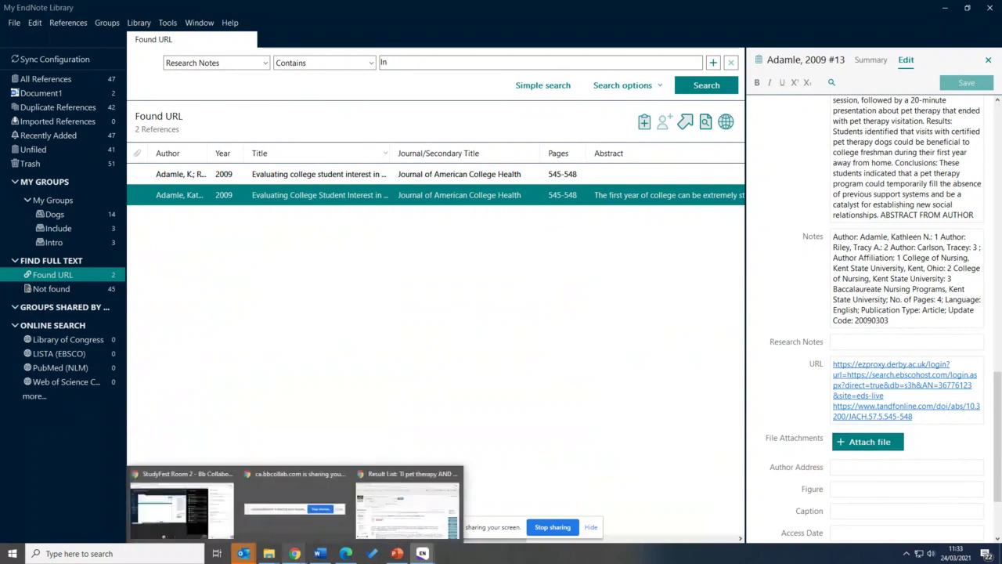
{"action": "left_click", "coordinate": [439, 510]}
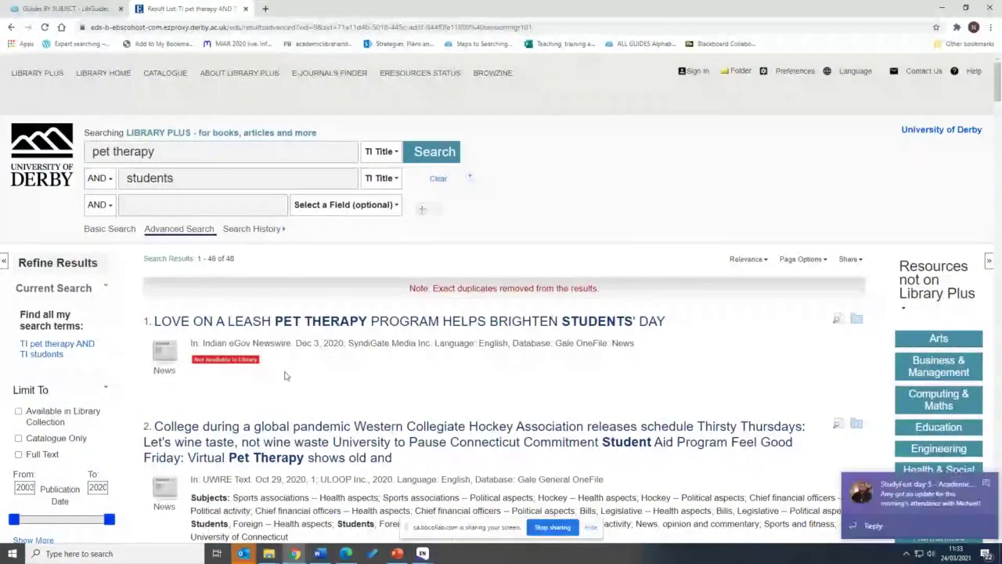
{"action": "scroll", "coordinate": [285, 376], "scroll_direction": "down", "scroll_amount": 3}
{"action": "scroll", "coordinate": [286, 376], "scroll_direction": "down", "scroll_amount": 1}
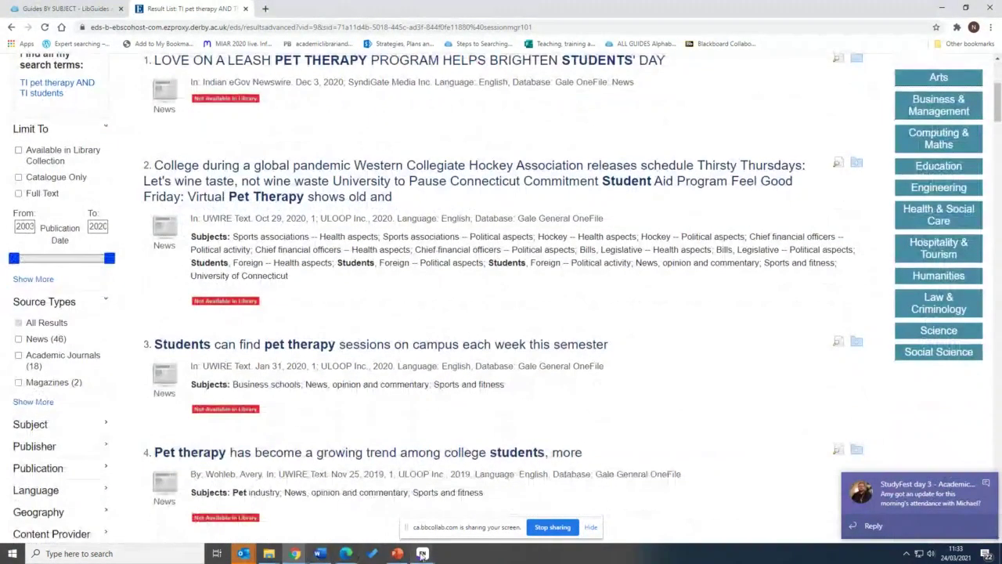
{"action": "left_click", "coordinate": [455, 513]}
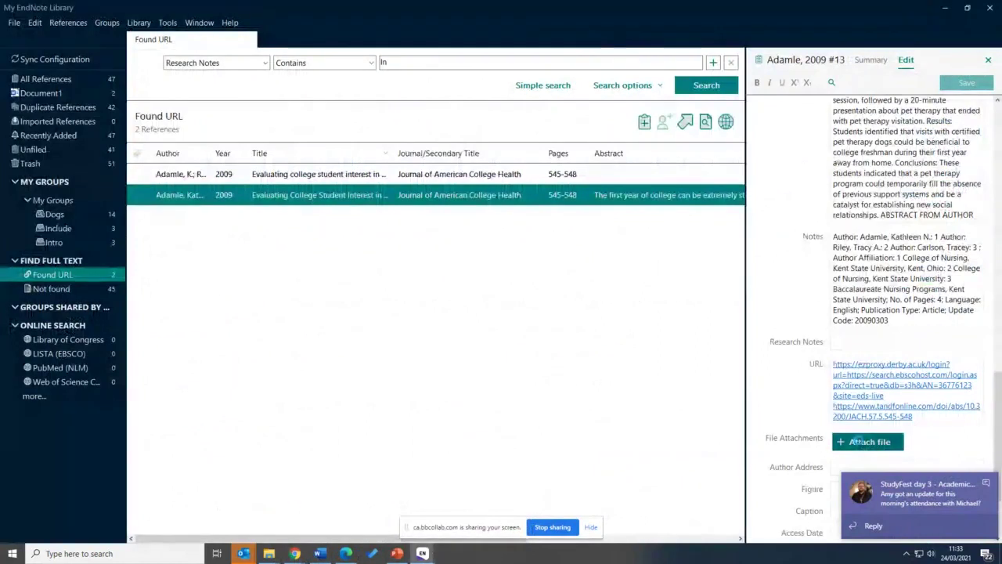
{"action": "left_click", "coordinate": [860, 442]}
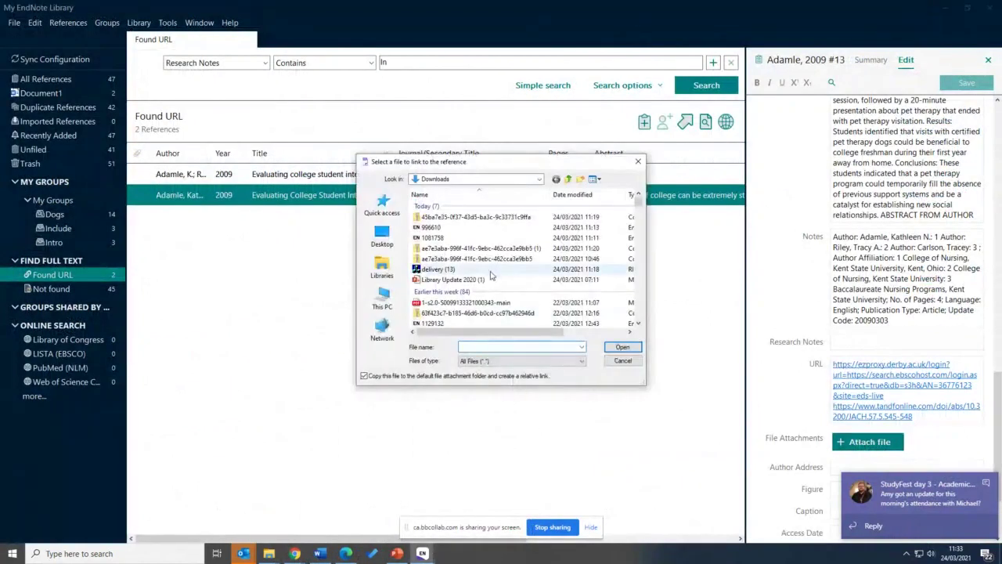
{"action": "scroll", "coordinate": [497, 275], "scroll_direction": "down", "scroll_amount": 1}
{"action": "left_click", "coordinate": [498, 274]}
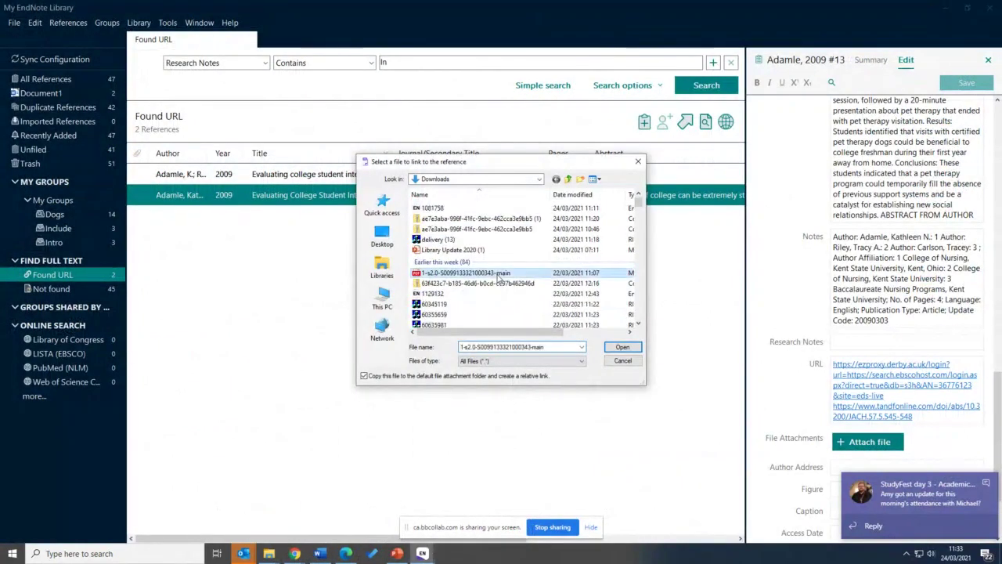
{"action": "left_click", "coordinate": [625, 346]}
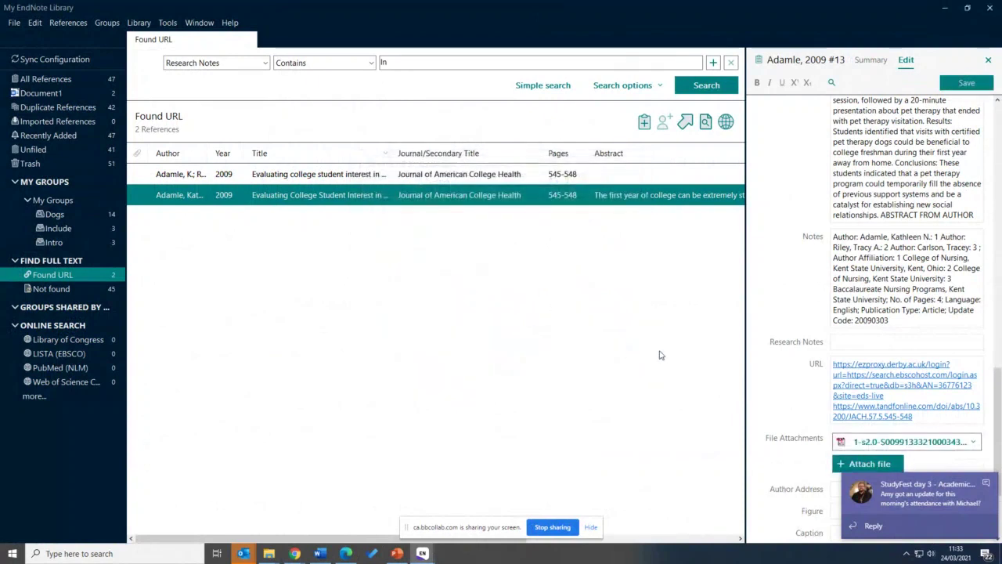
{"action": "left_click", "coordinate": [871, 463]}
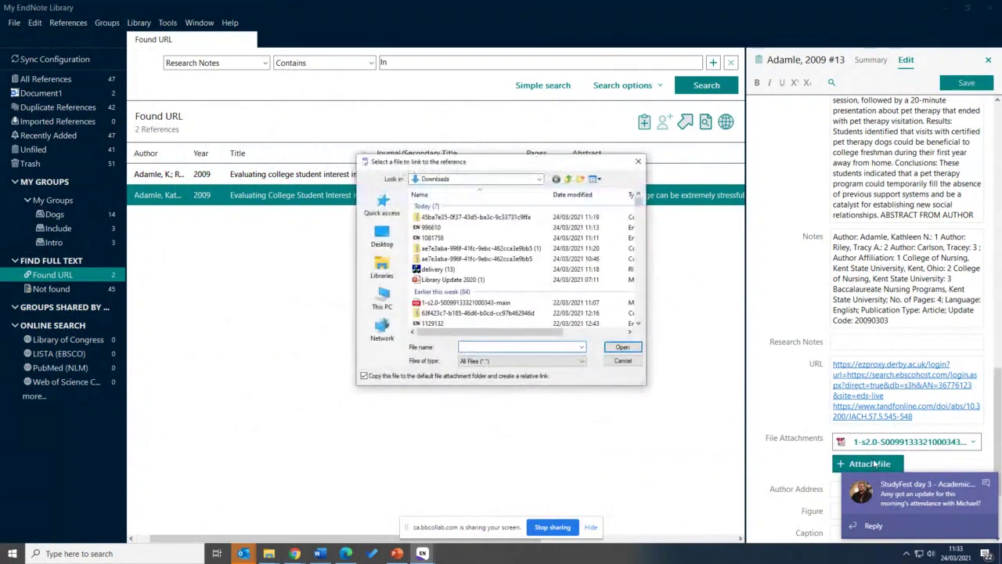
{"action": "left_click", "coordinate": [623, 360]}
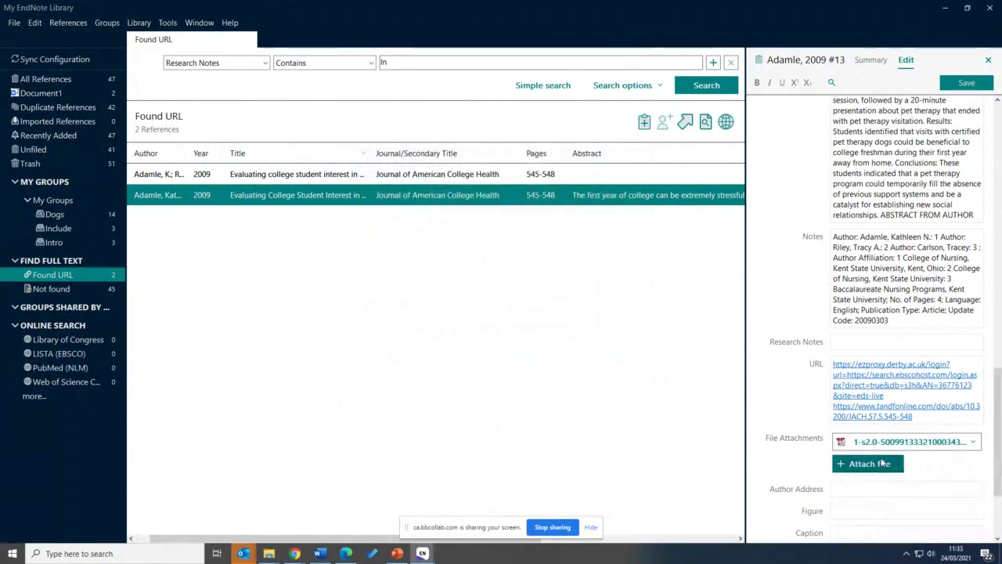
{"action": "left_click", "coordinate": [881, 464]}
{"action": "left_click", "coordinate": [466, 302]}
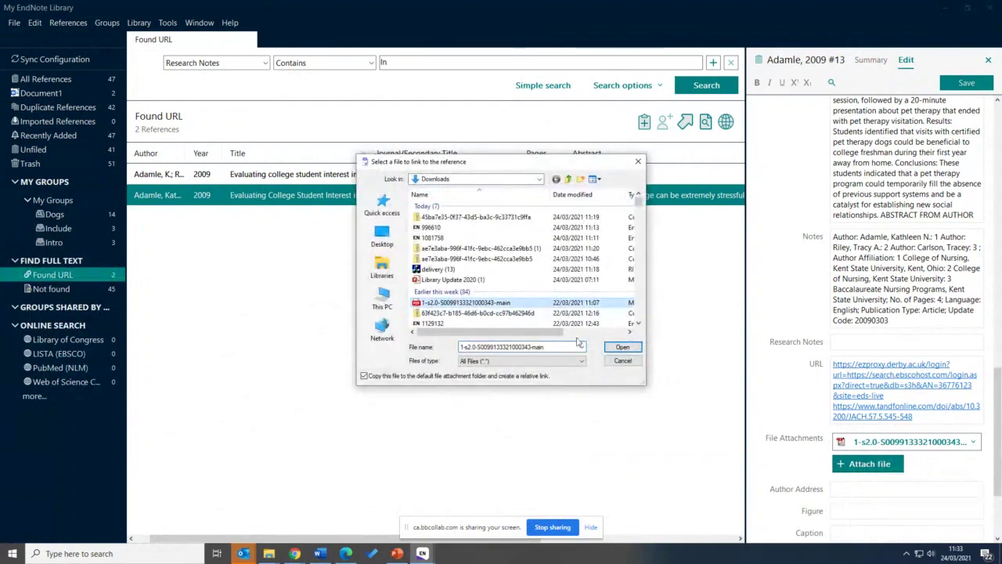
{"action": "left_click", "coordinate": [622, 348]}
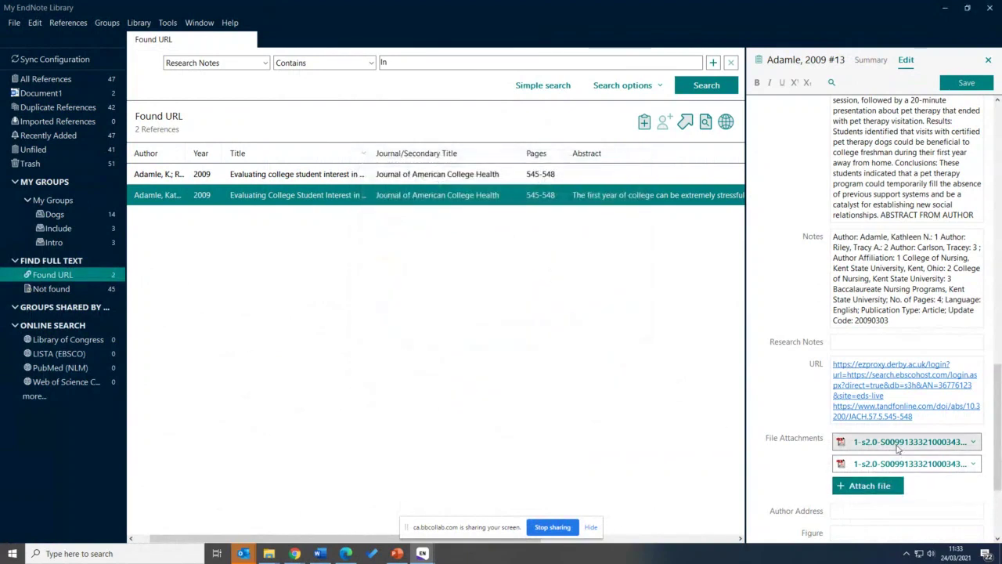
Open the newly attached PDF from the File Attachments field
{"action": "left_click", "coordinate": [899, 448]}
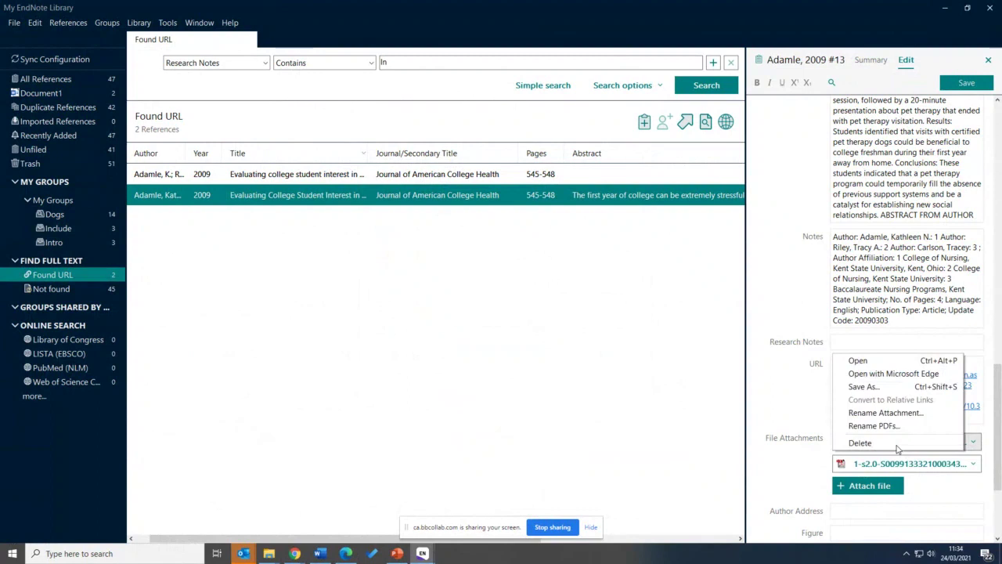
{"action": "left_click", "coordinate": [865, 460]}
{"action": "left_click", "coordinate": [865, 460]}
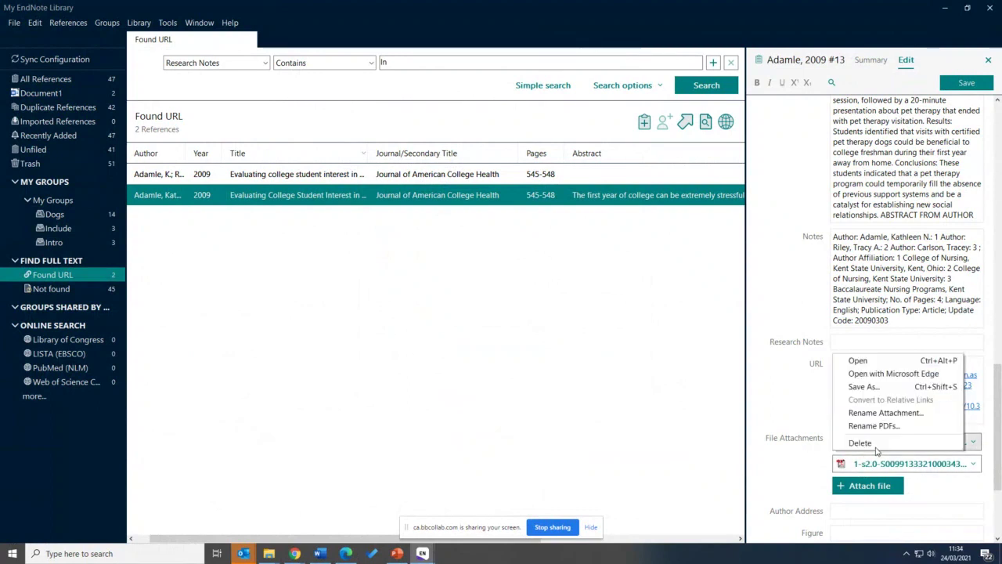
{"action": "left_click", "coordinate": [865, 363]}
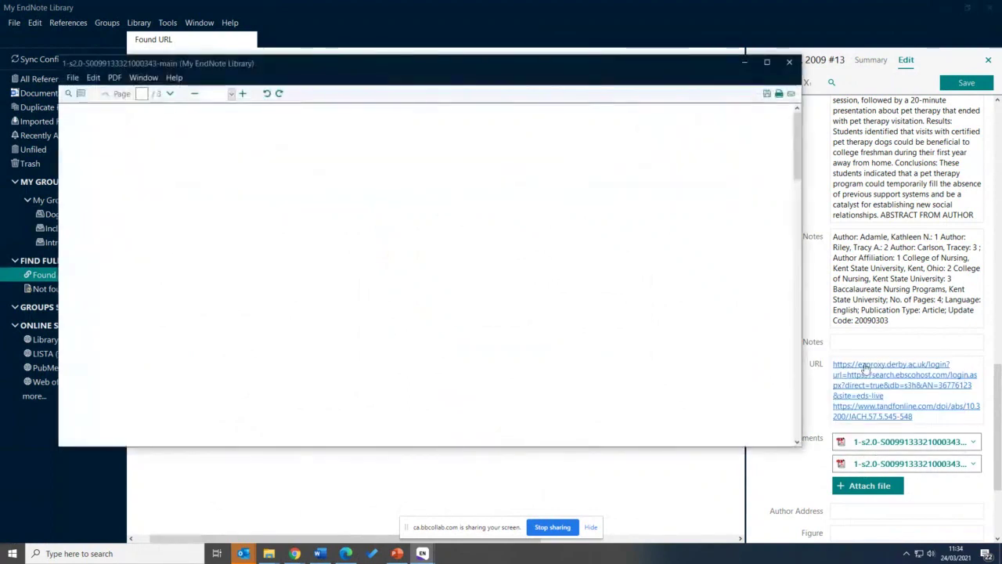
Highlight the article's opening paragraph with the highlighter tool
{"action": "scroll", "coordinate": [462, 244], "scroll_direction": "down", "scroll_amount": 2}
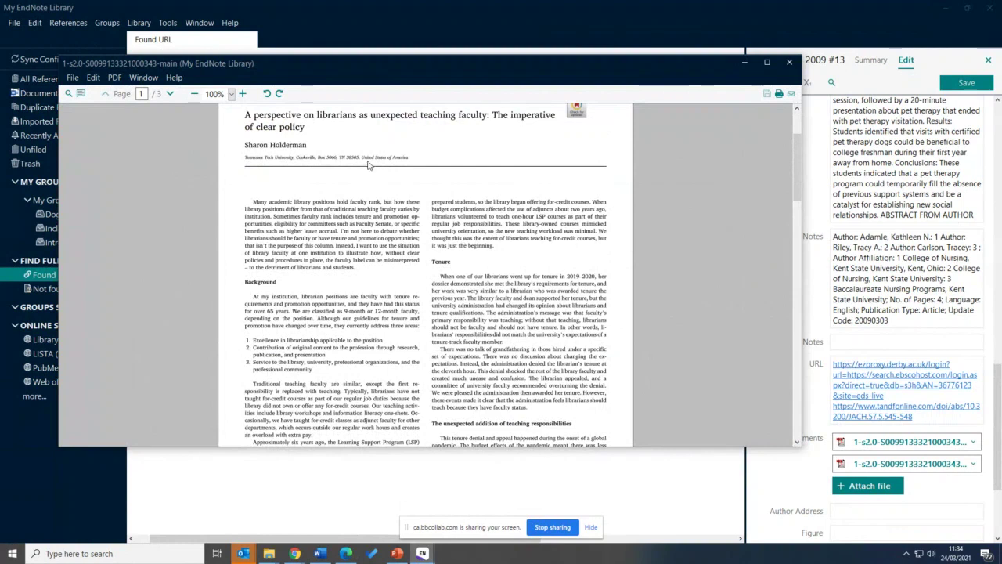
{"action": "left_click", "coordinate": [80, 95]}
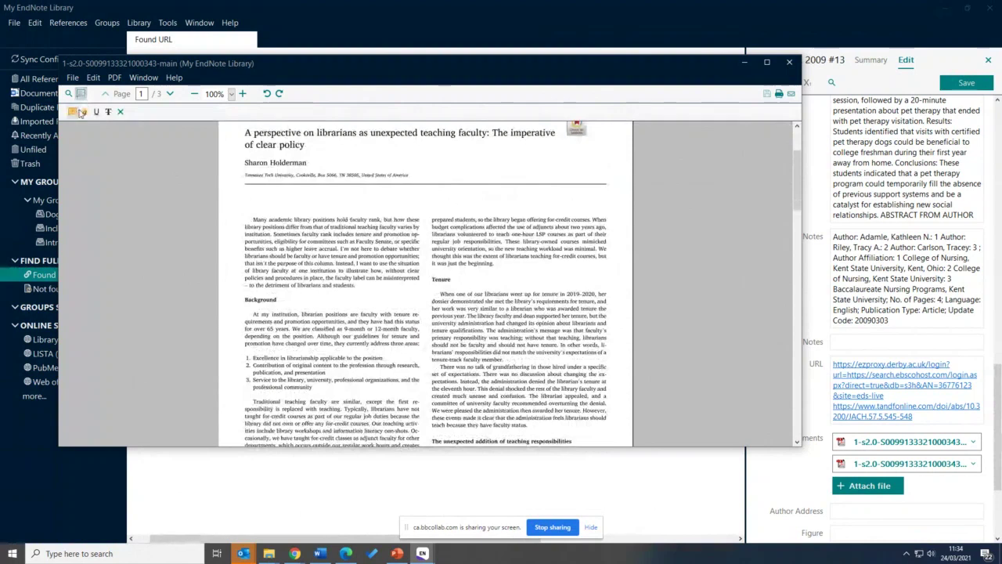
{"action": "left_click", "coordinate": [83, 112]}
{"action": "mouse_move", "coordinate": [252, 220]}
{"action": "left_mouse_down"}
{"action": "mouse_move", "coordinate": [369, 286]}
{"action": "mouse_move", "coordinate": [368, 317]}
{"action": "left_mouse_up"}
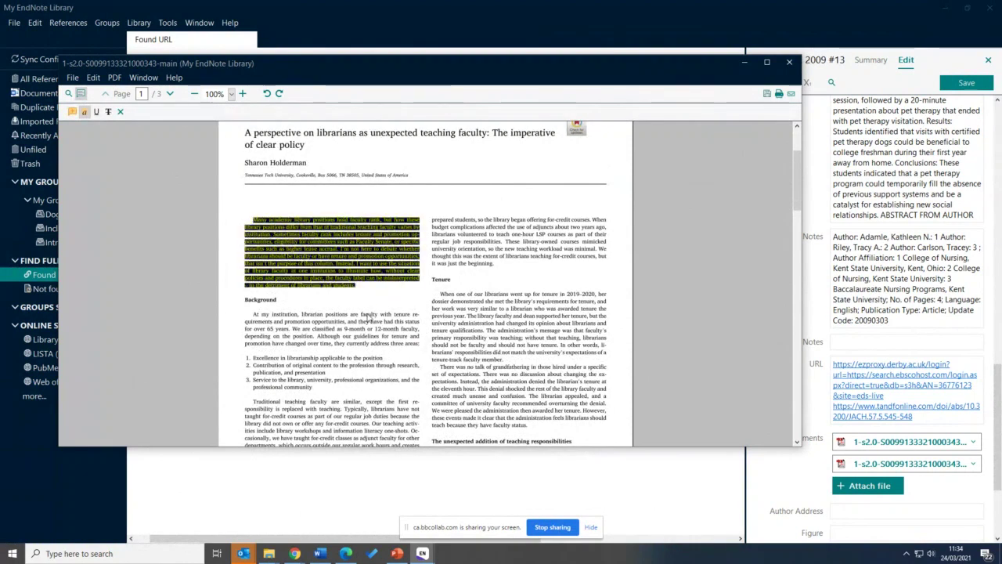
Add sticky notes reading 'Intr' and 'Intro', then close the PDF saving the changes
{"action": "left_click", "coordinate": [73, 112]}
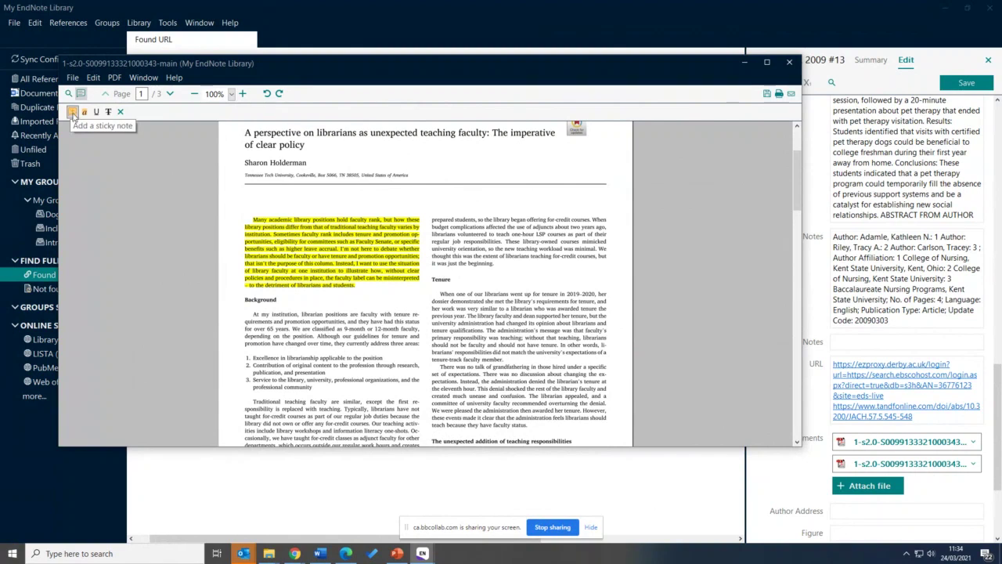
{"action": "left_click", "coordinate": [337, 329]}
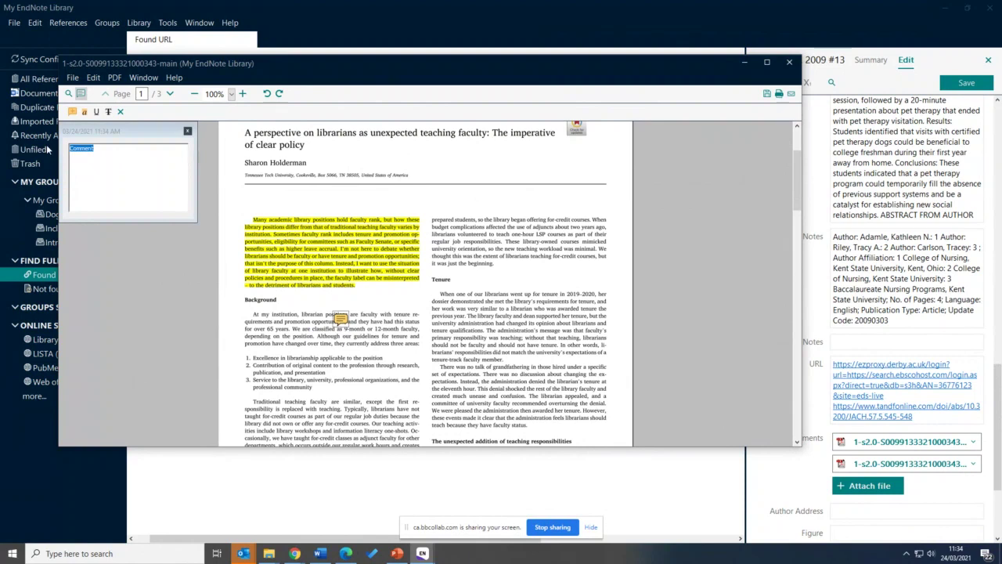
{"action": "type", "text": "Intro"}
{"action": "left_click", "coordinate": [187, 131]}
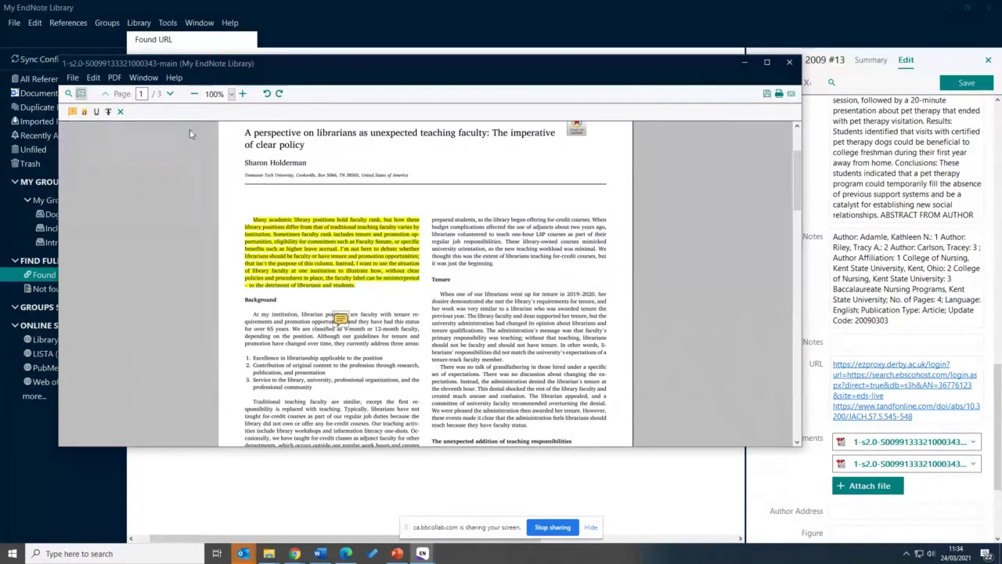
{"action": "left_click", "coordinate": [72, 112]}
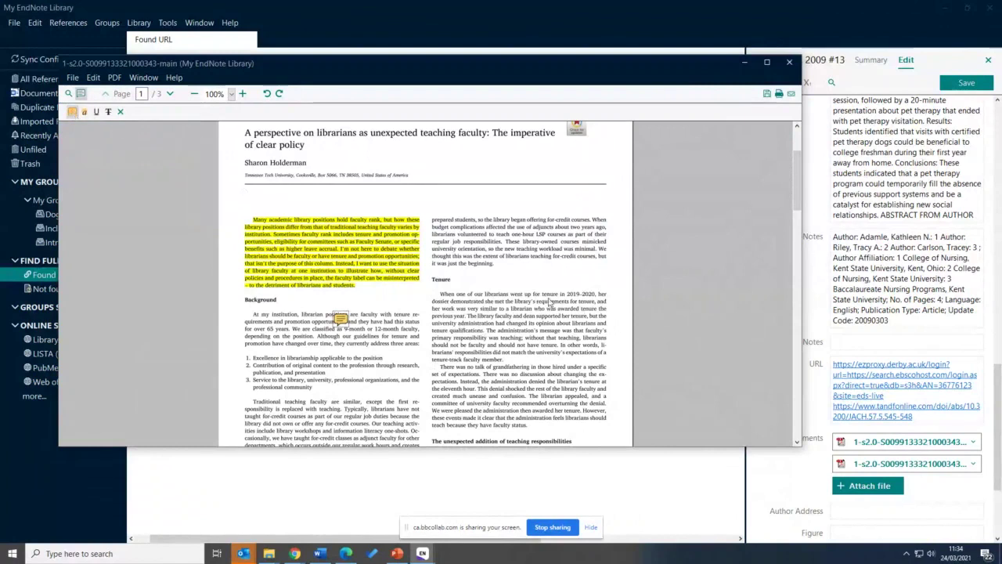
{"action": "left_click", "coordinate": [552, 288]}
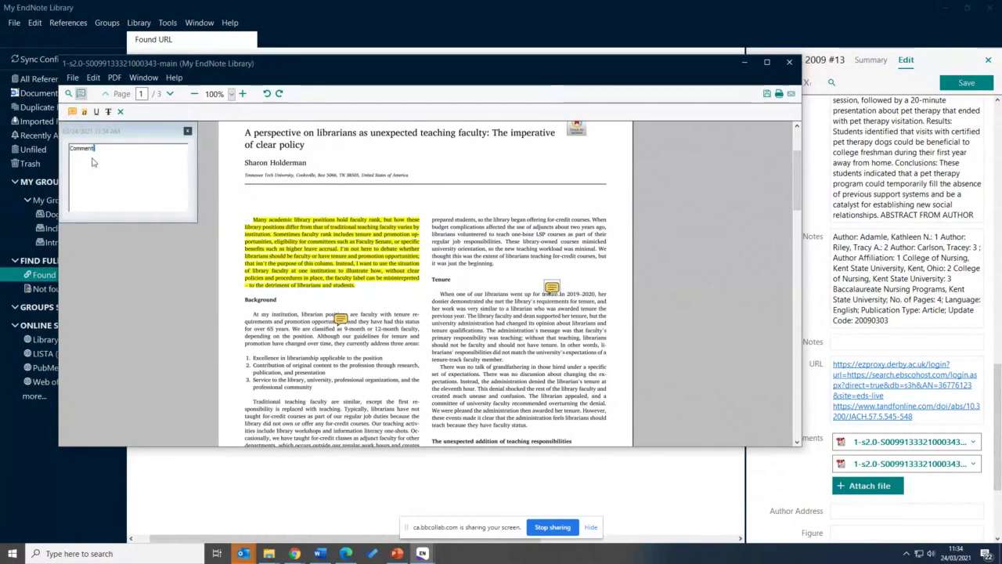
{"action": "type", "text": "Intro"}
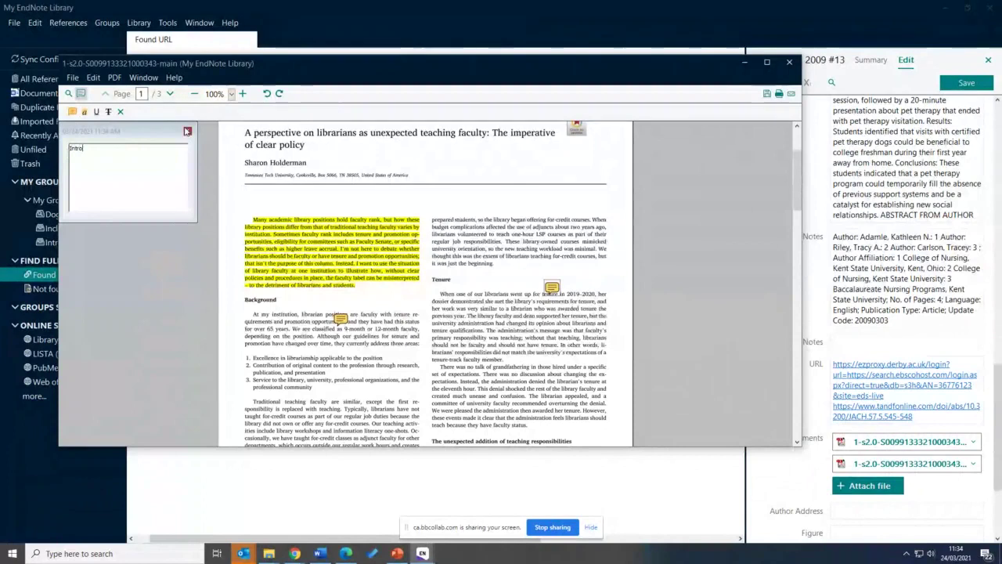
{"action": "left_click", "coordinate": [188, 131]}
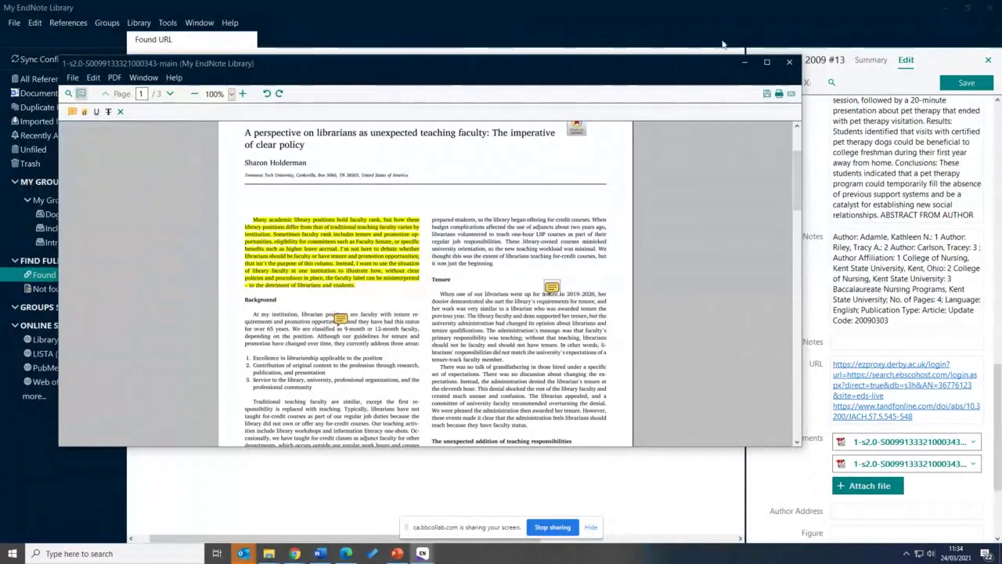
{"action": "left_click", "coordinate": [790, 62]}
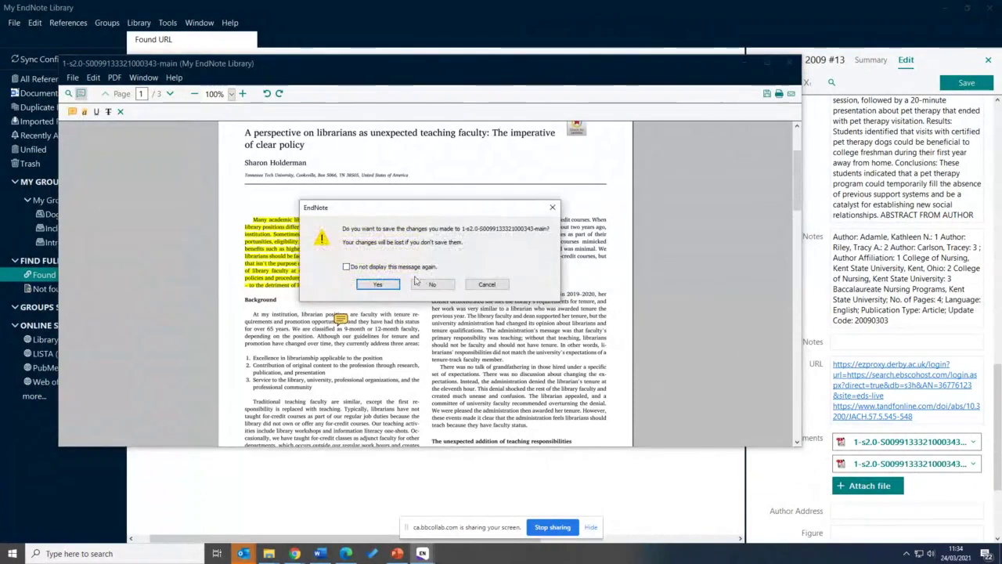
{"action": "left_click", "coordinate": [379, 285]}
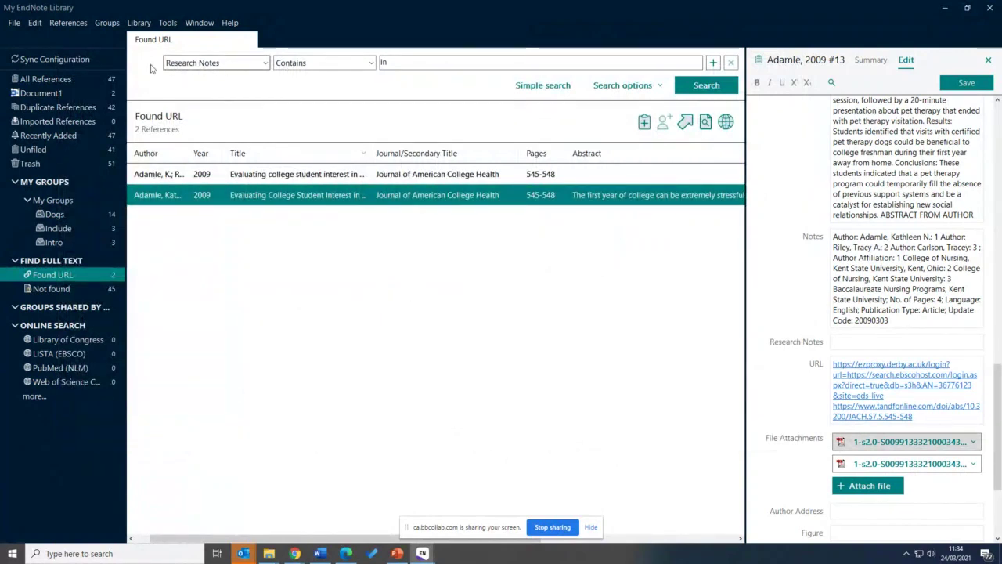
Search the PDF Notes field for 'Intro', dismissing the no-matches messages
{"action": "left_click", "coordinate": [225, 69]}
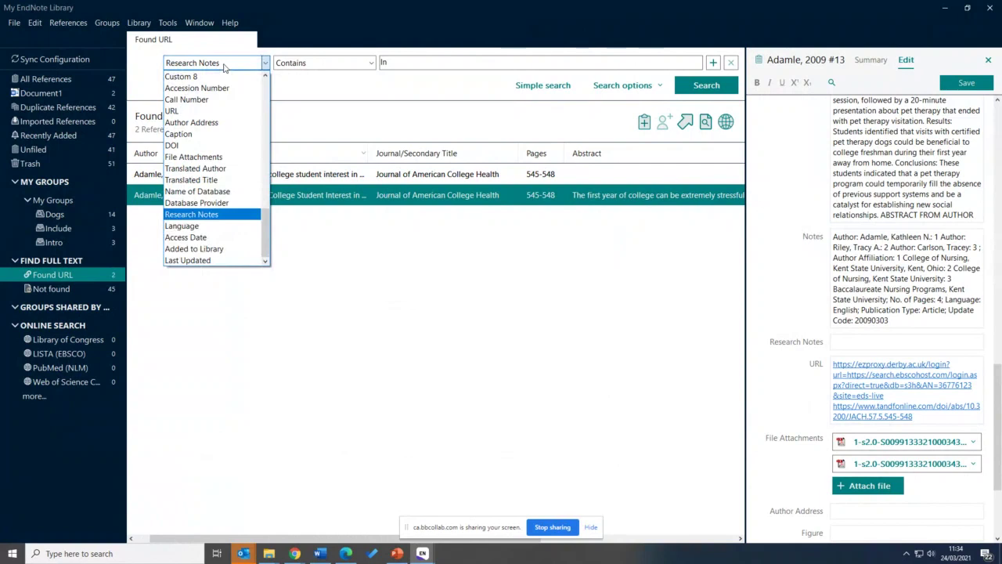
{"action": "left_click_drag", "start_coordinate": [268, 229], "coordinate": [260, 88]}
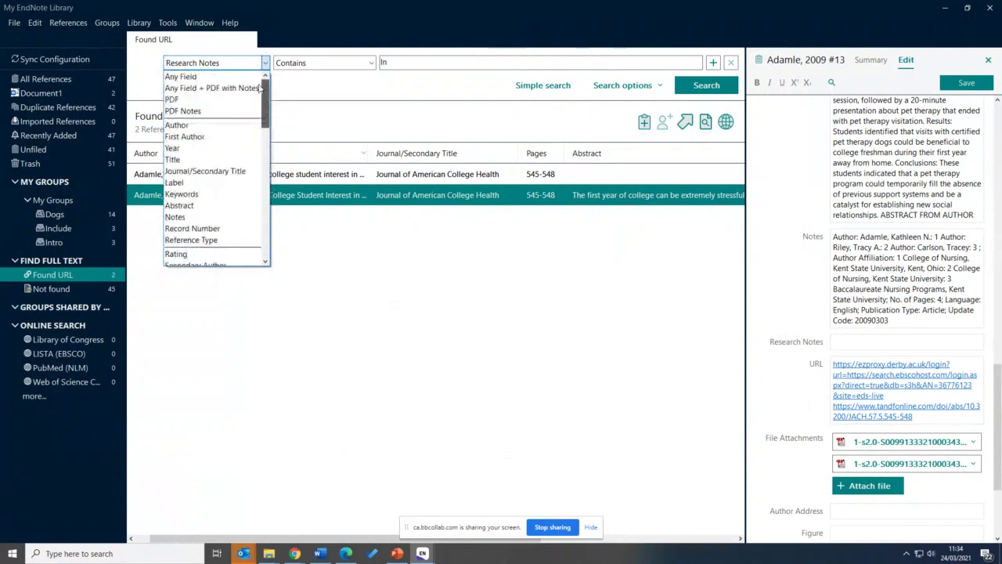
{"action": "left_click", "coordinate": [189, 112]}
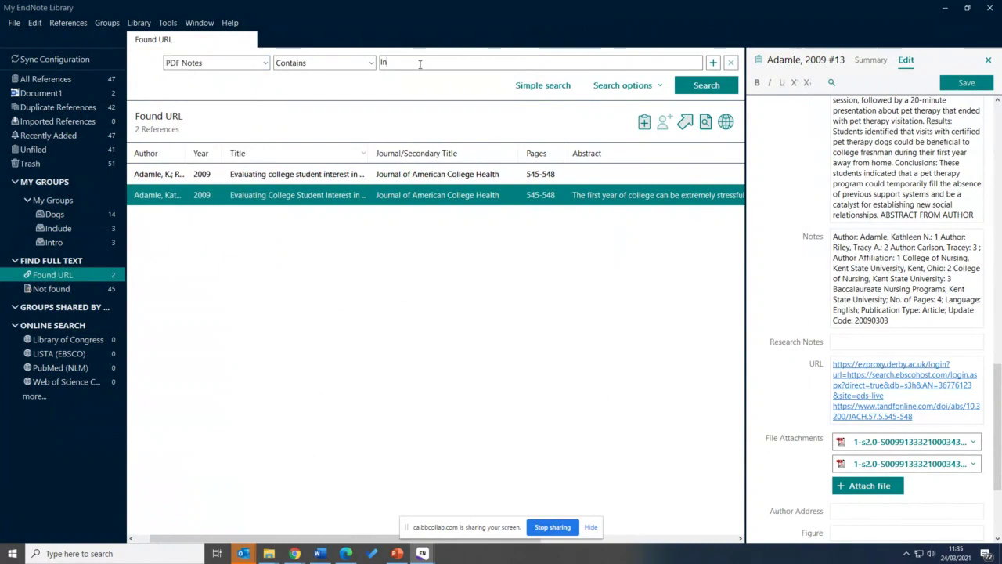
{"action": "left_click", "coordinate": [420, 65]}
{"action": "type", "text": "Intro"}
{"action": "key", "text": "Return"}
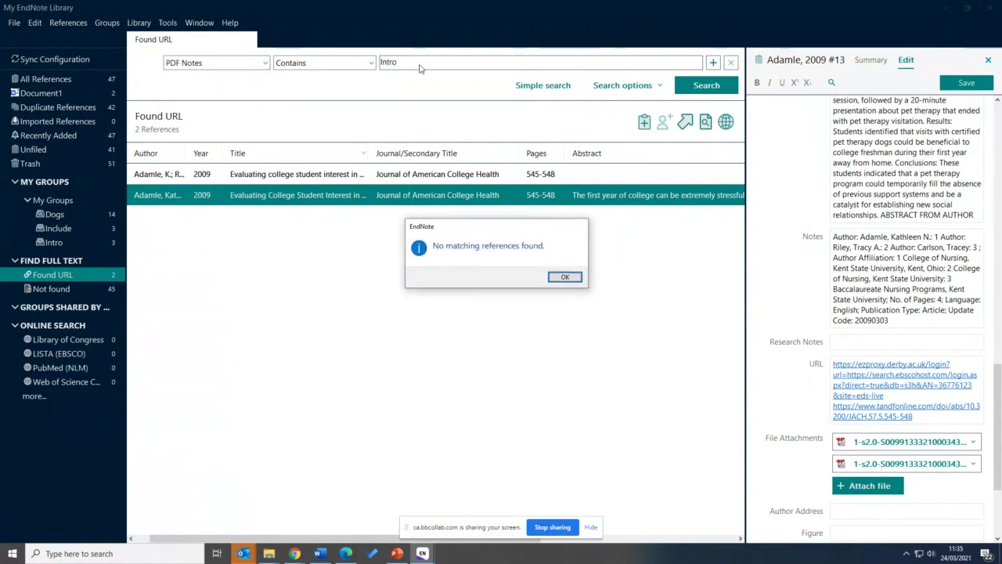
{"action": "left_click", "coordinate": [564, 278]}
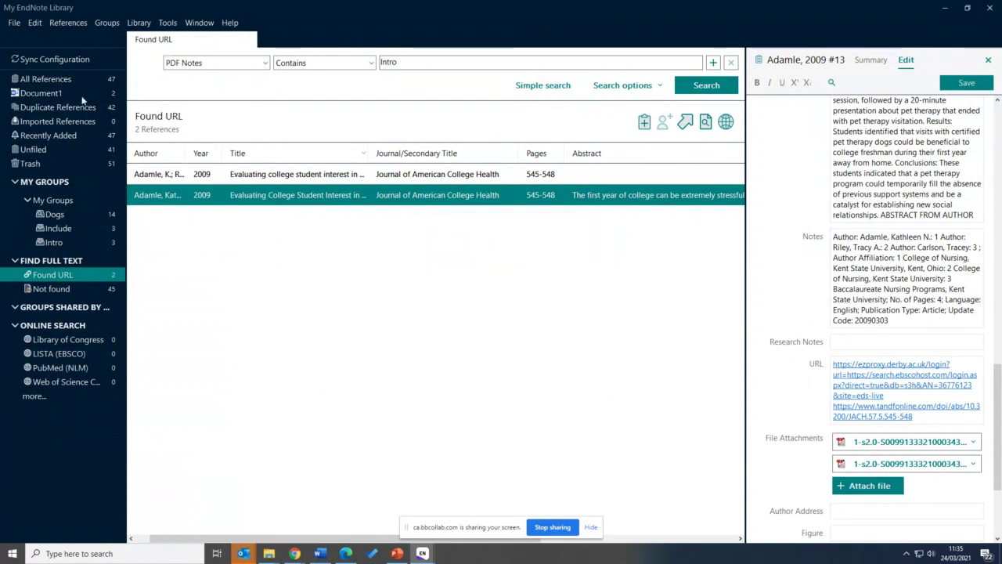
{"action": "left_click", "coordinate": [47, 79]}
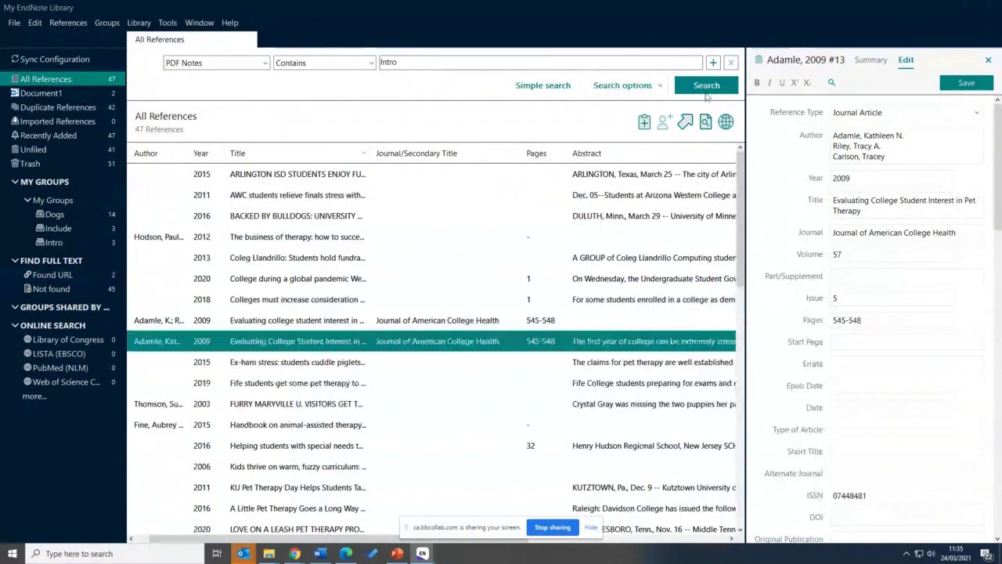
{"action": "left_click", "coordinate": [706, 91]}
{"action": "left_click", "coordinate": [566, 274]}
Save the reference edits, rerun the search to match the Adamle article, then list all 47 references
{"action": "left_click", "coordinate": [967, 83]}
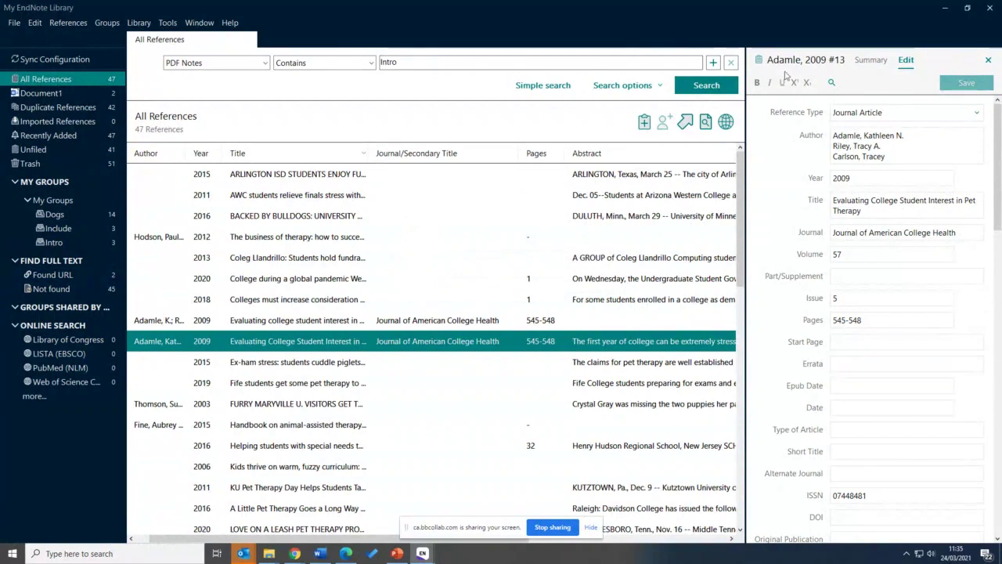
{"action": "left_click", "coordinate": [705, 84]}
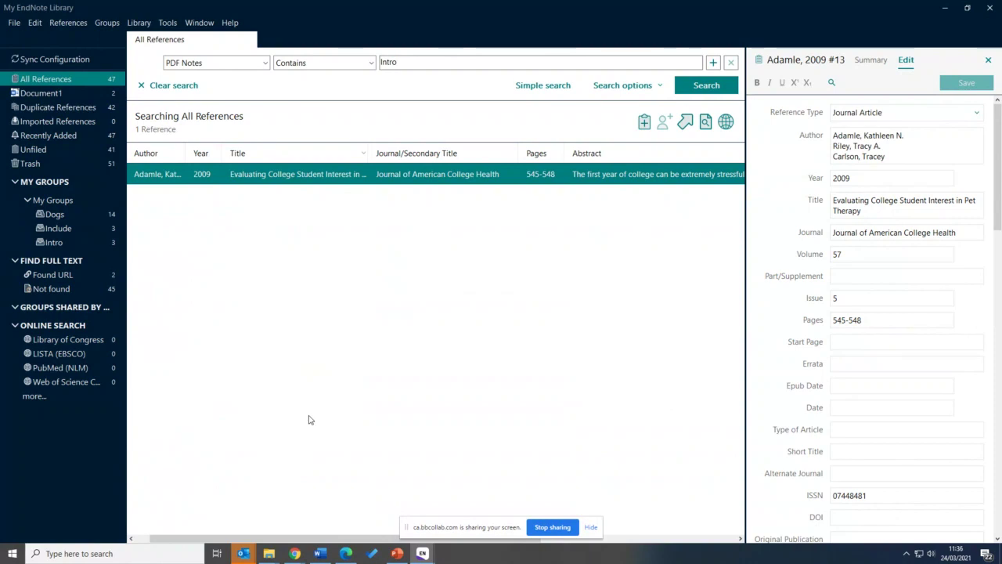
{"action": "left_click", "coordinate": [37, 94]}
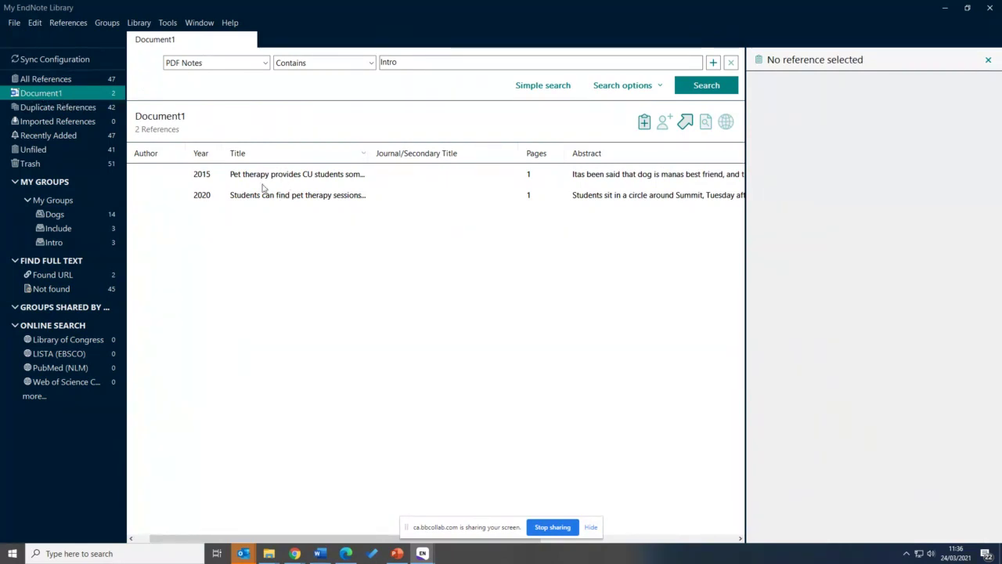
{"action": "left_click", "coordinate": [44, 79]}
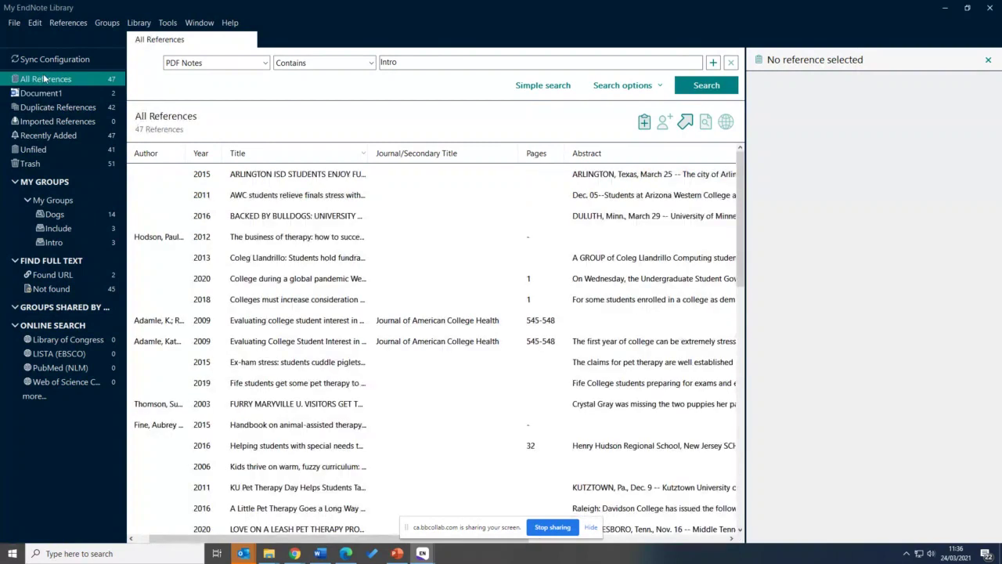
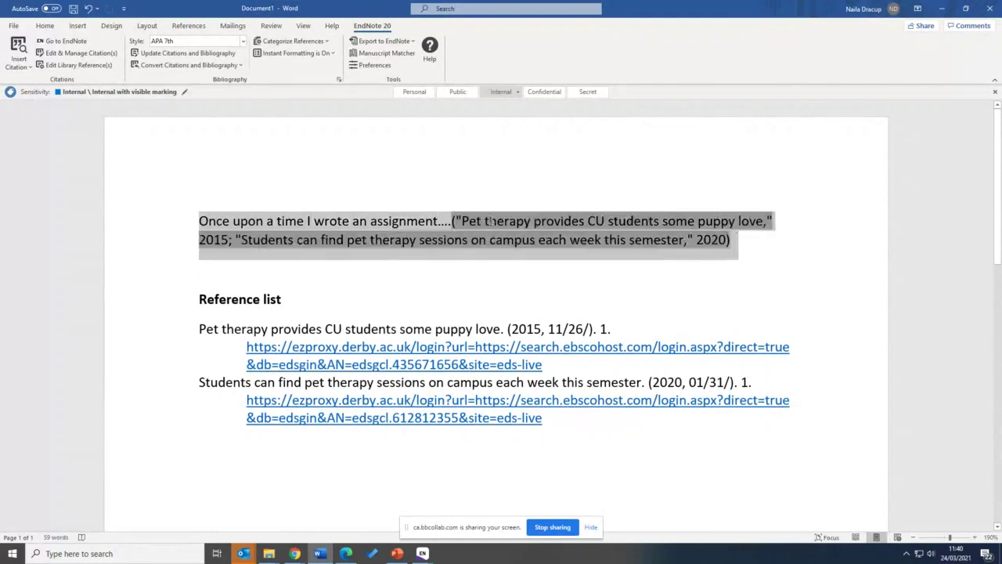
Place the caret directly after 'assignment' in the opening sentence 'Once upon a time I wrote an assignment'
{"action": "left_click", "coordinate": [350, 221]}
{"action": "left_click_drag", "start_coordinate": [440, 219], "coordinate": [222, 223]}
{"action": "left_click", "coordinate": [222, 222]}
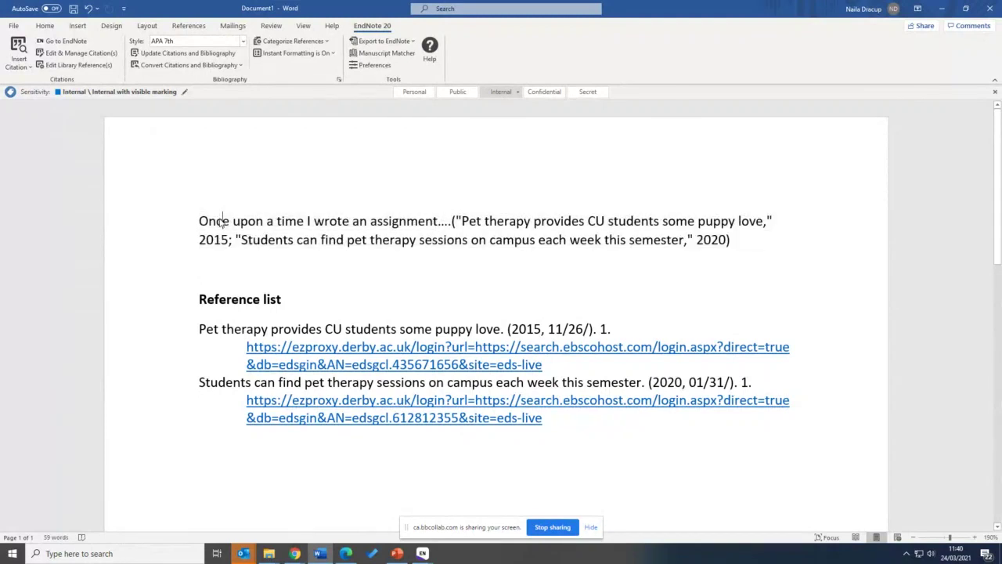
{"action": "left_click", "coordinate": [314, 221]}
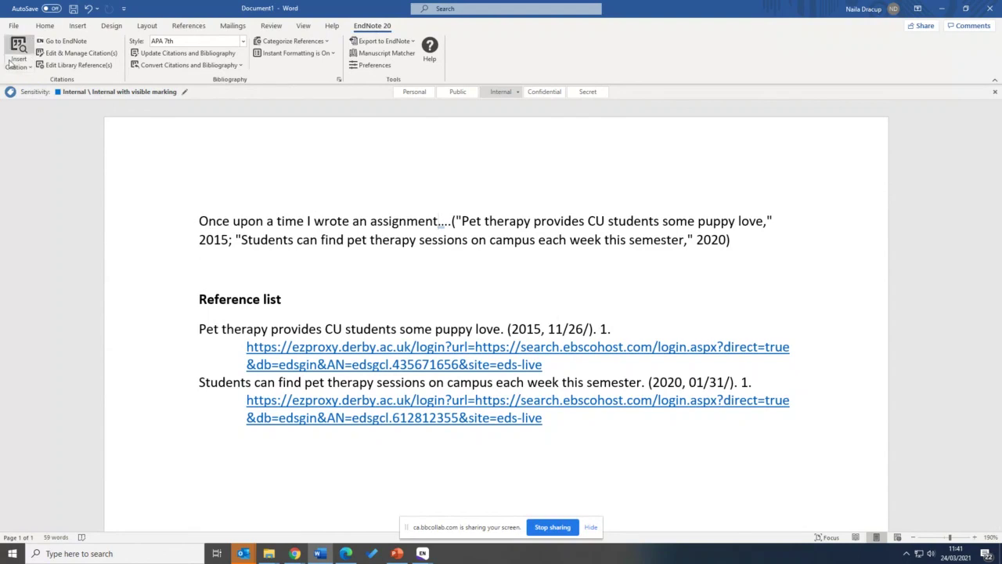
Search the EndNote library for 'Smith' from Insert Citation, which finds no matching records
{"action": "left_click", "coordinate": [26, 69]}
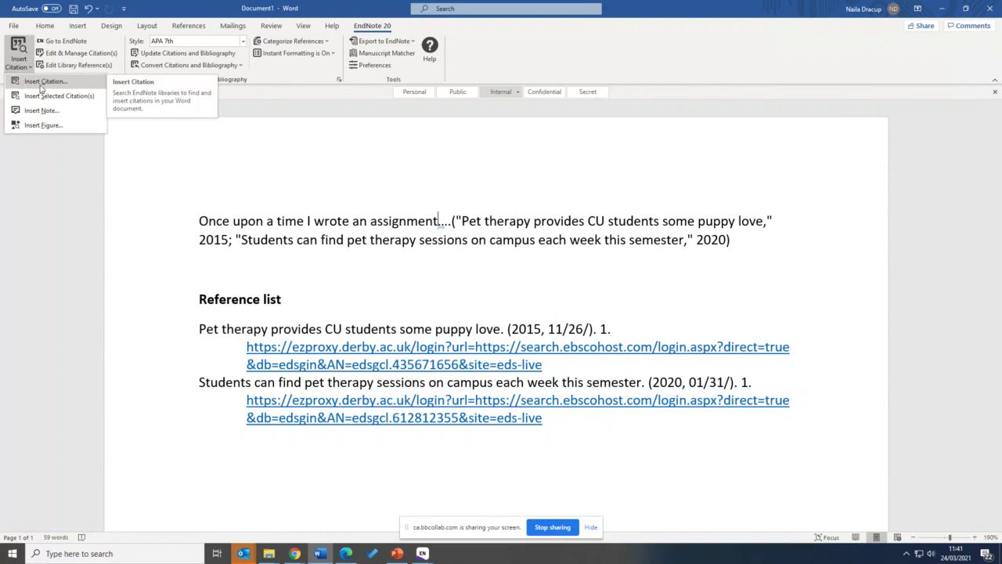
{"action": "left_click", "coordinate": [42, 86]}
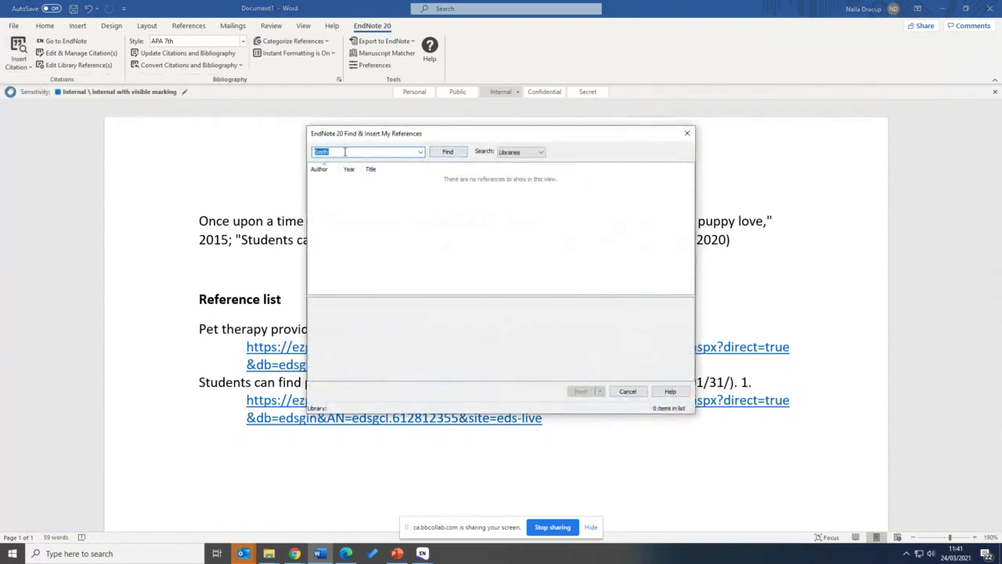
{"action": "left_click", "coordinate": [441, 152]}
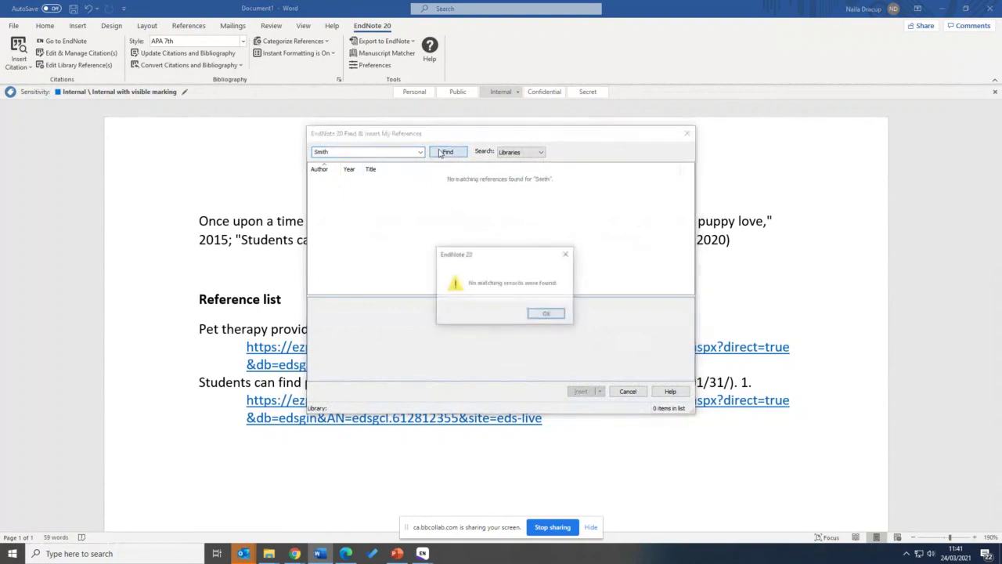
{"action": "left_click", "coordinate": [542, 313]}
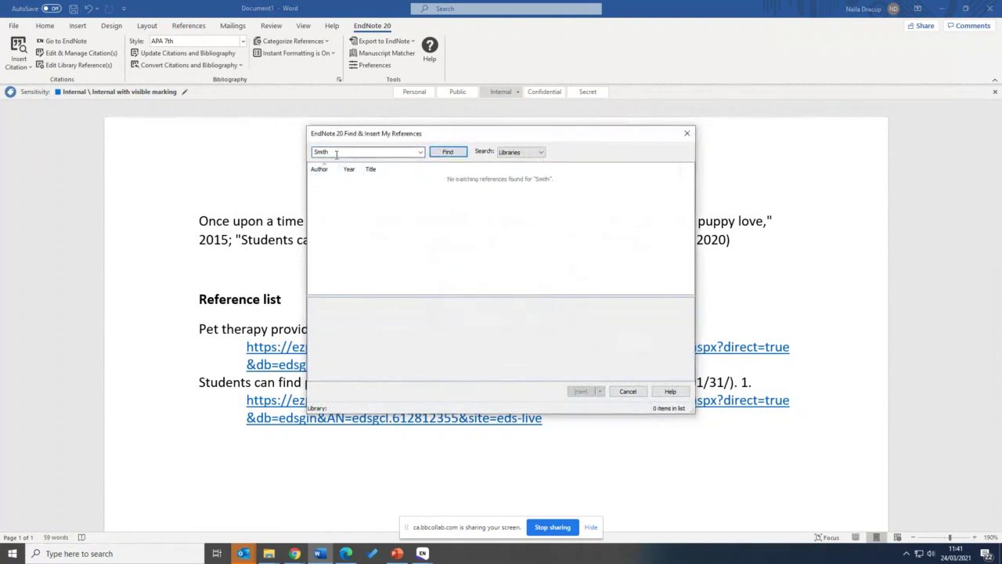
Search again for 'a' and browse the matching references without inserting any
{"action": "double_click", "coordinate": [377, 151]}
{"action": "type", "text": "a"}
{"action": "left_click", "coordinate": [453, 154]}
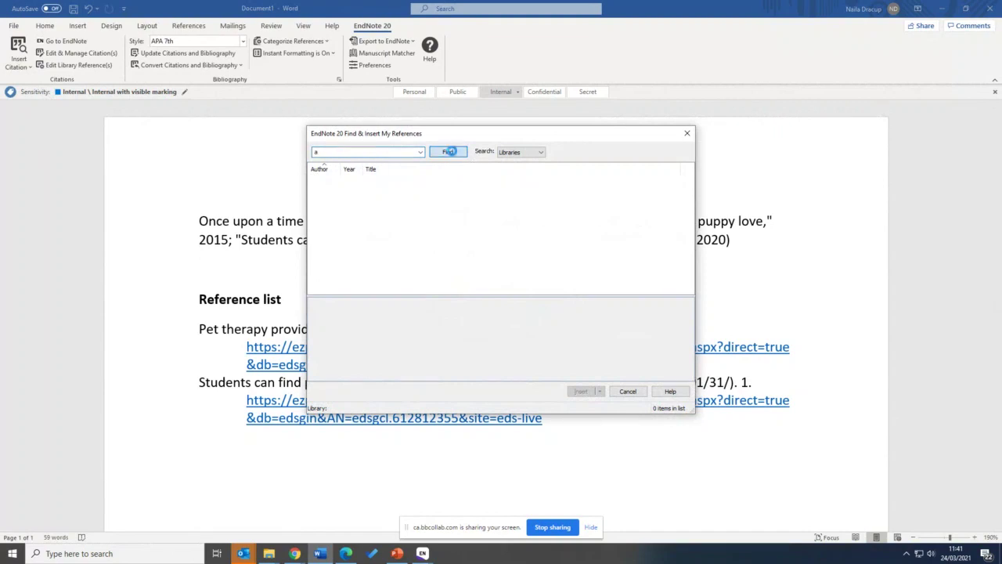
{"action": "scroll", "coordinate": [407, 221], "scroll_direction": "down", "scroll_amount": 5}
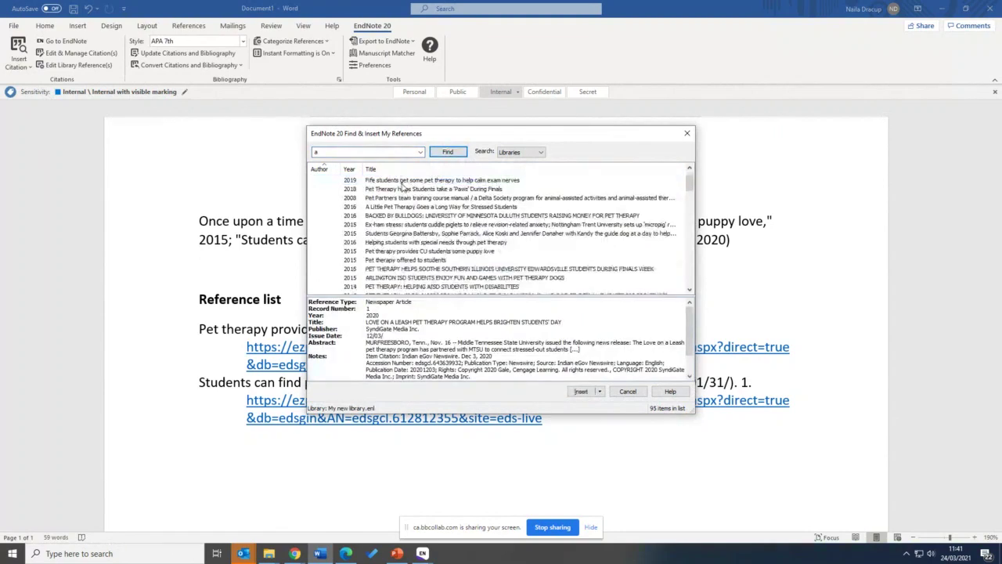
{"action": "scroll", "coordinate": [420, 225], "scroll_direction": "down", "scroll_amount": 2}
{"action": "scroll", "coordinate": [421, 225], "scroll_direction": "up", "scroll_amount": 3}
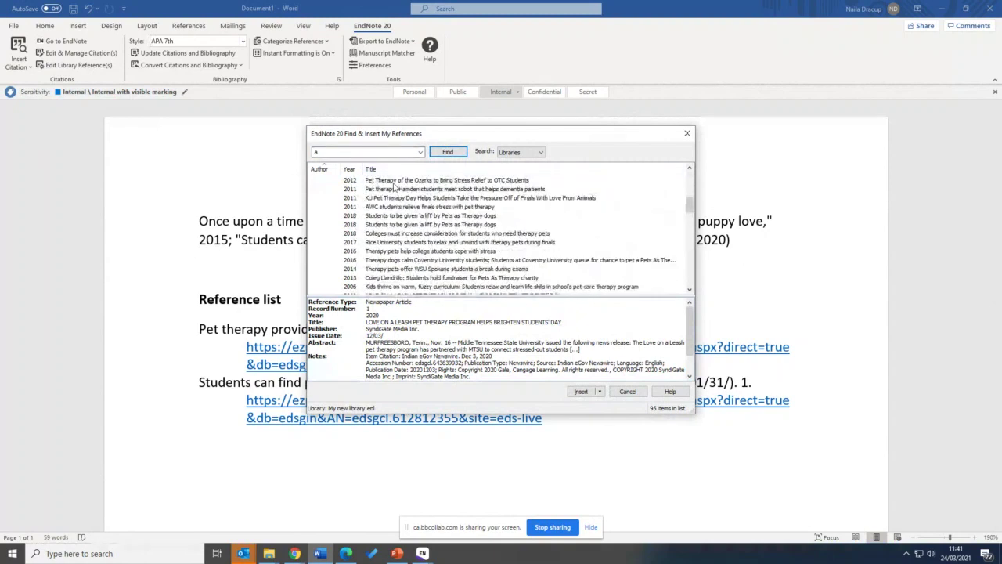
{"action": "scroll", "coordinate": [395, 204], "scroll_direction": "up", "scroll_amount": 3}
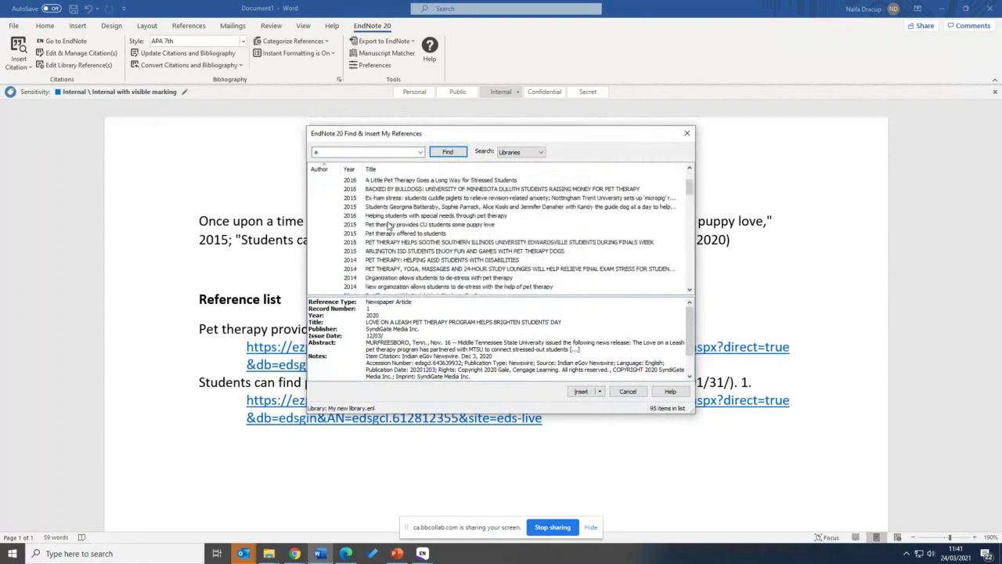
{"action": "left_click", "coordinate": [686, 137]}
{"action": "left_click", "coordinate": [30, 68]}
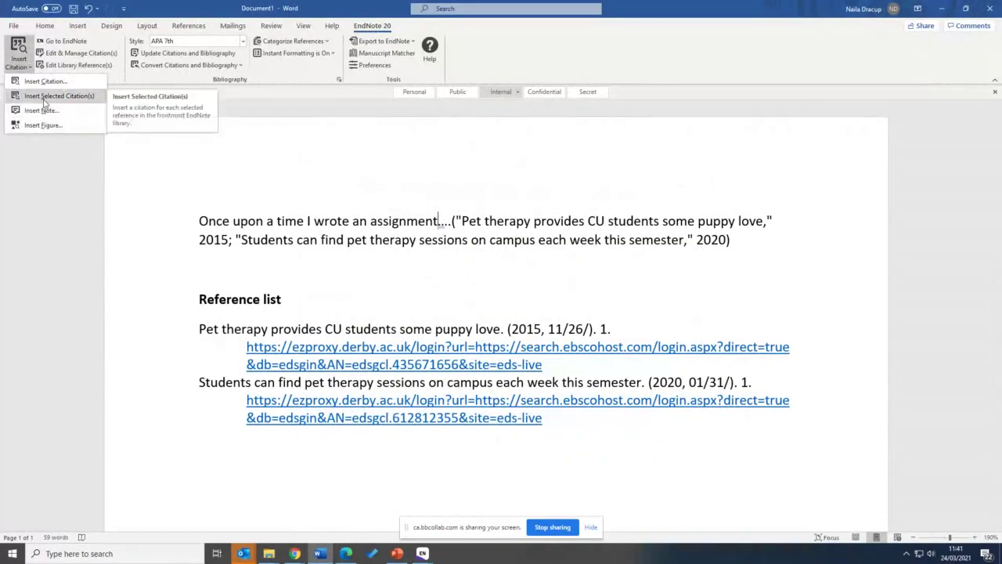
Switch to My EndNote Library and select Hodson's 2012 book The business of therapy
{"action": "left_click", "coordinate": [430, 555]}
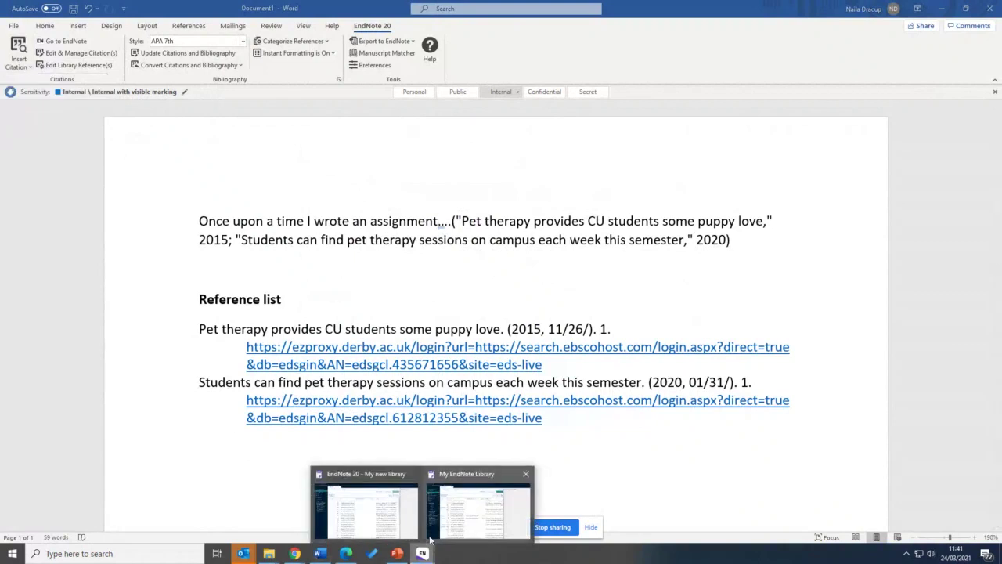
{"action": "left_click", "coordinate": [444, 520]}
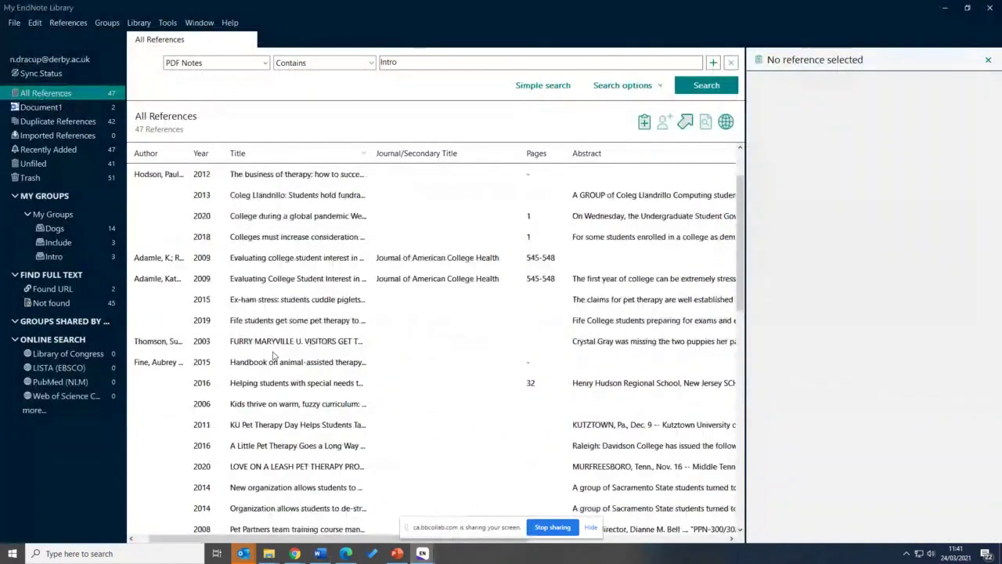
{"action": "left_click", "coordinate": [272, 354]}
{"action": "scroll", "coordinate": [267, 354], "scroll_direction": "down", "scroll_amount": 4}
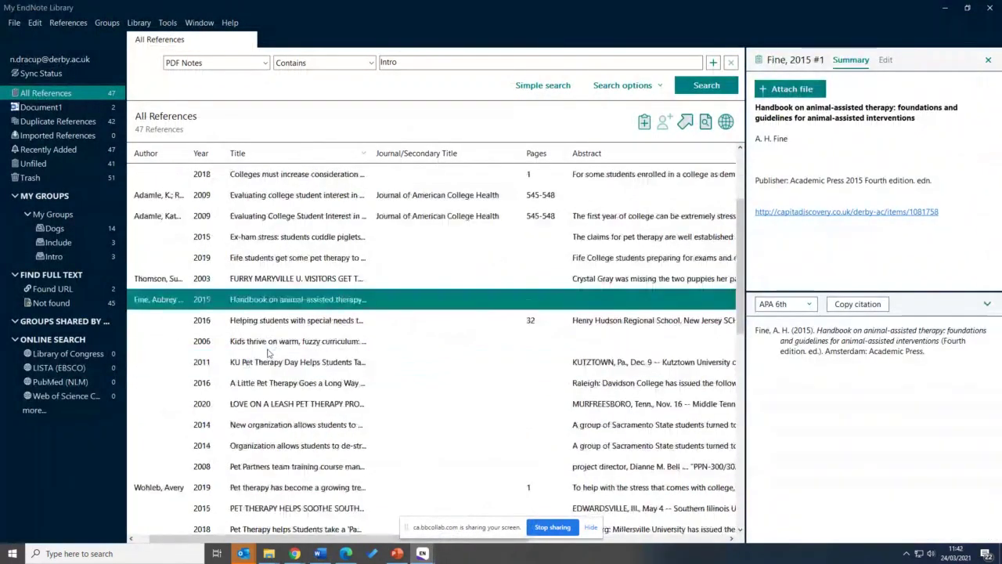
{"action": "scroll", "coordinate": [267, 354], "scroll_direction": "up", "scroll_amount": 1}
{"action": "scroll", "coordinate": [269, 353], "scroll_direction": "down", "scroll_amount": 5}
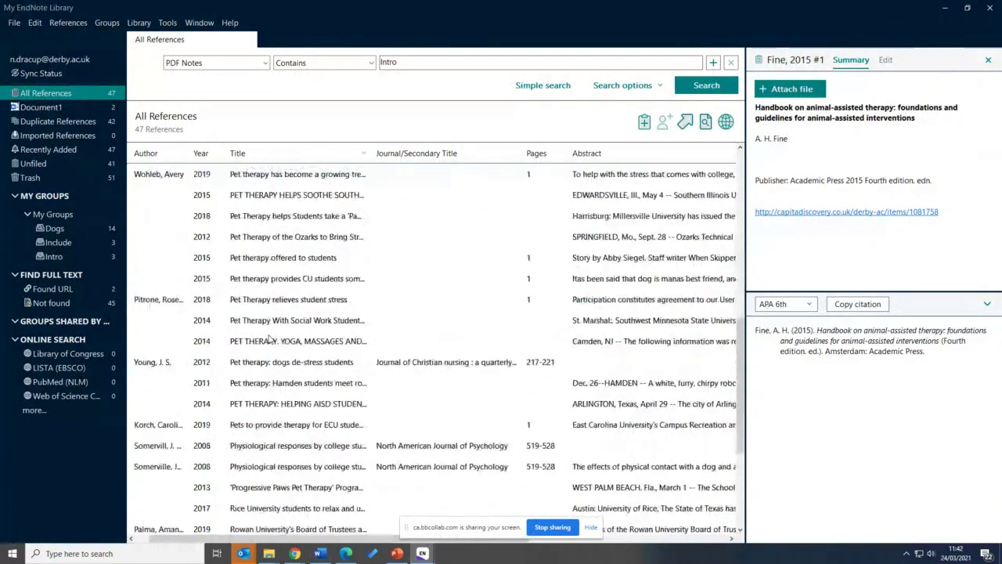
{"action": "scroll", "coordinate": [267, 401], "scroll_direction": "down", "scroll_amount": 1}
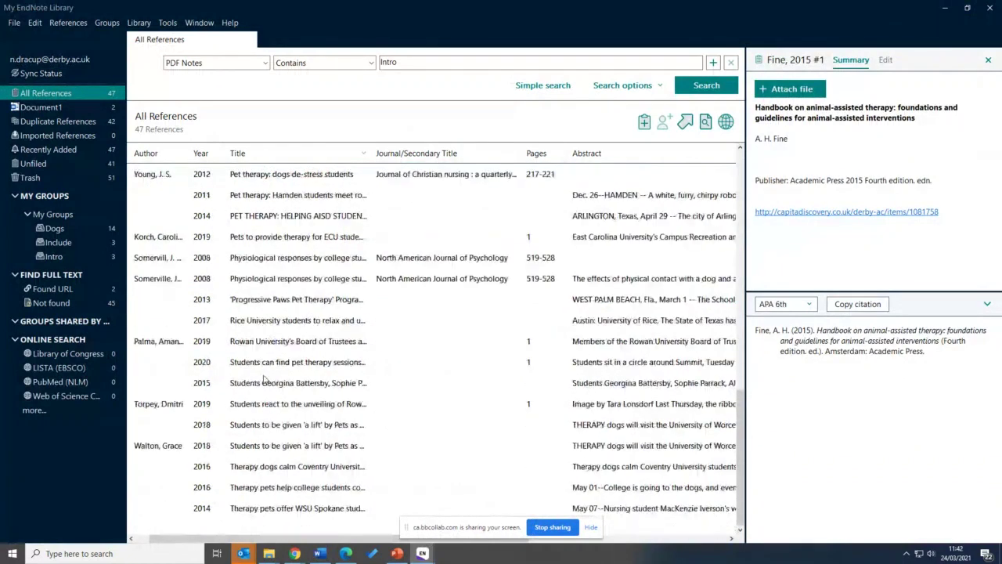
{"action": "left_click", "coordinate": [269, 404]}
{"action": "scroll", "coordinate": [357, 409], "scroll_direction": "up", "scroll_amount": 8}
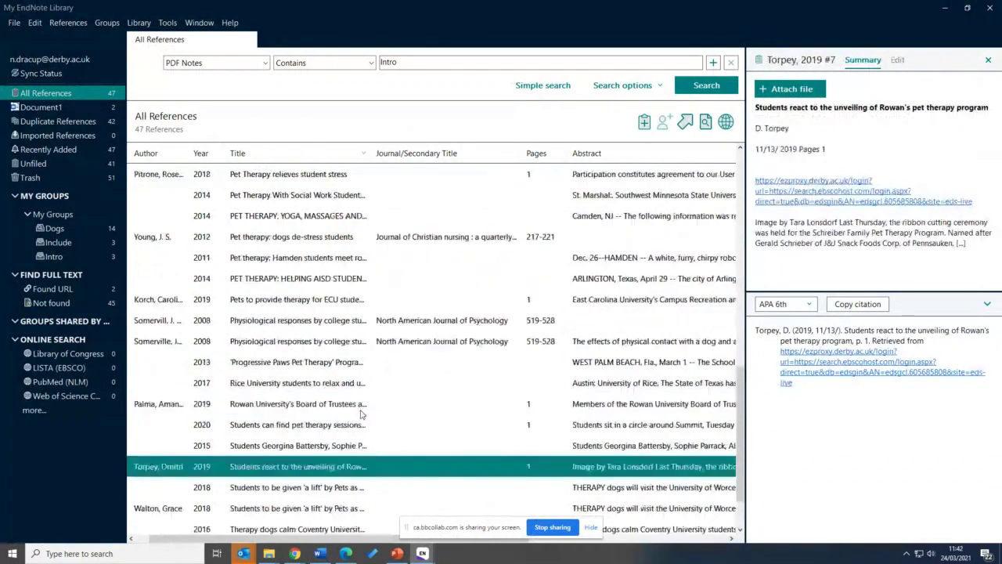
{"action": "scroll", "coordinate": [357, 409], "scroll_direction": "up", "scroll_amount": 2}
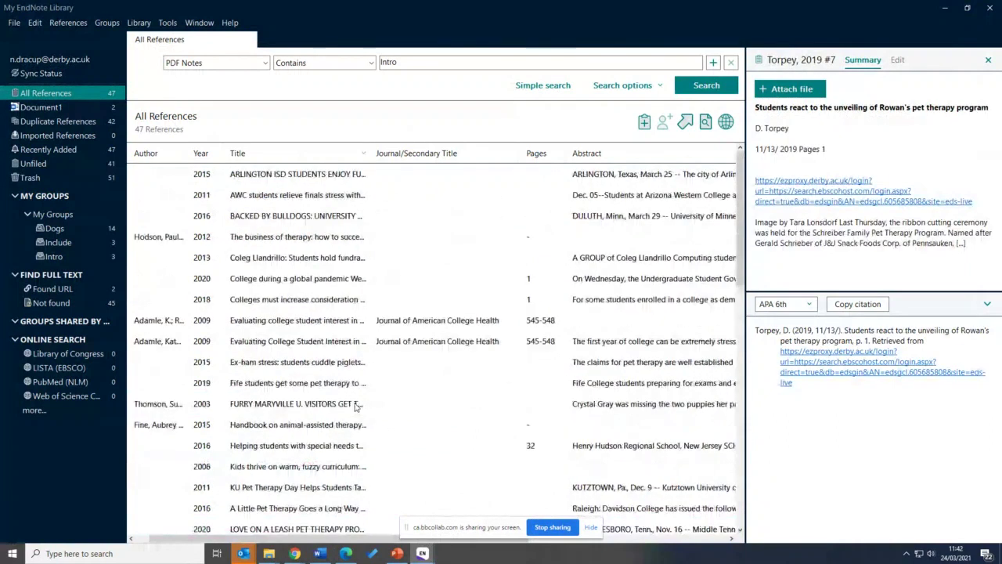
{"action": "left_click", "coordinate": [281, 242]}
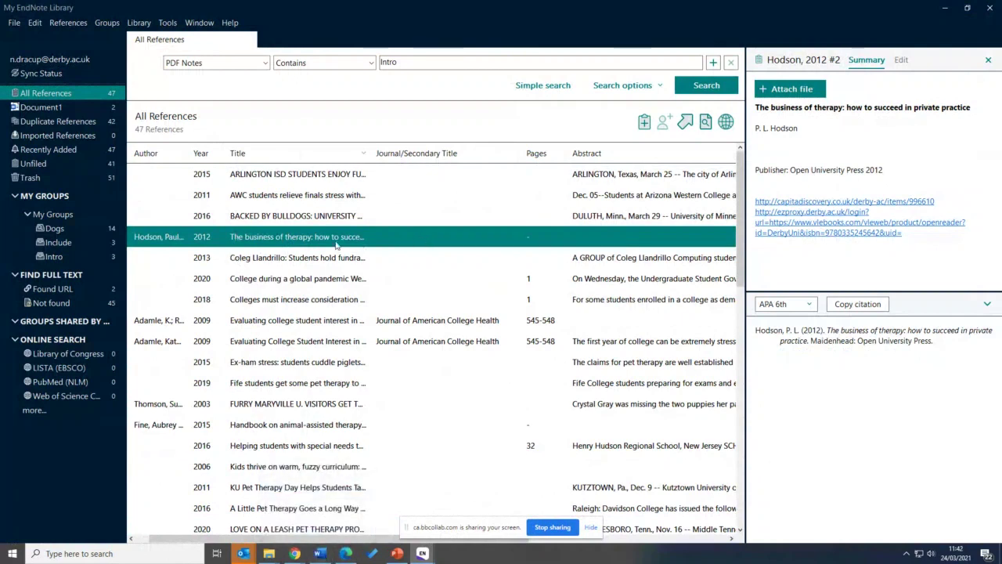
Back in Word, insert the selected Hodson 2012 reference as a (Hodson, 2012) citation after 'assignment'
{"action": "left_click", "coordinate": [316, 523]}
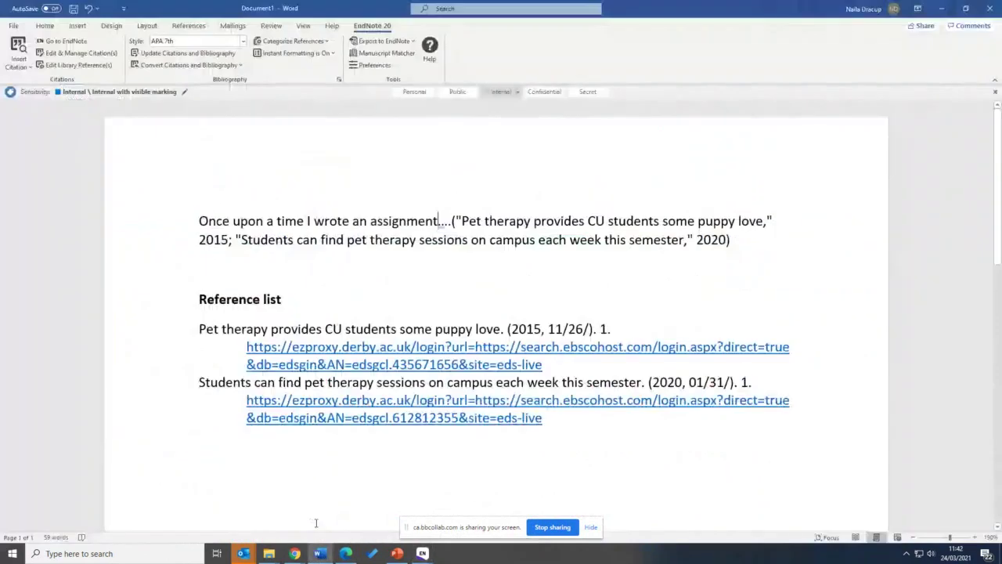
{"action": "left_click", "coordinate": [28, 69]}
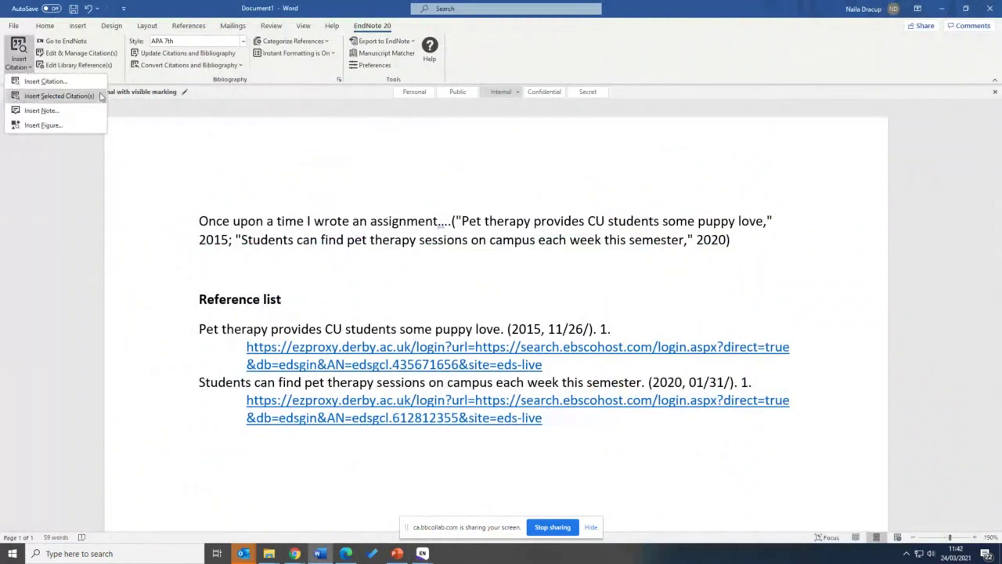
{"action": "left_click", "coordinate": [43, 97]}
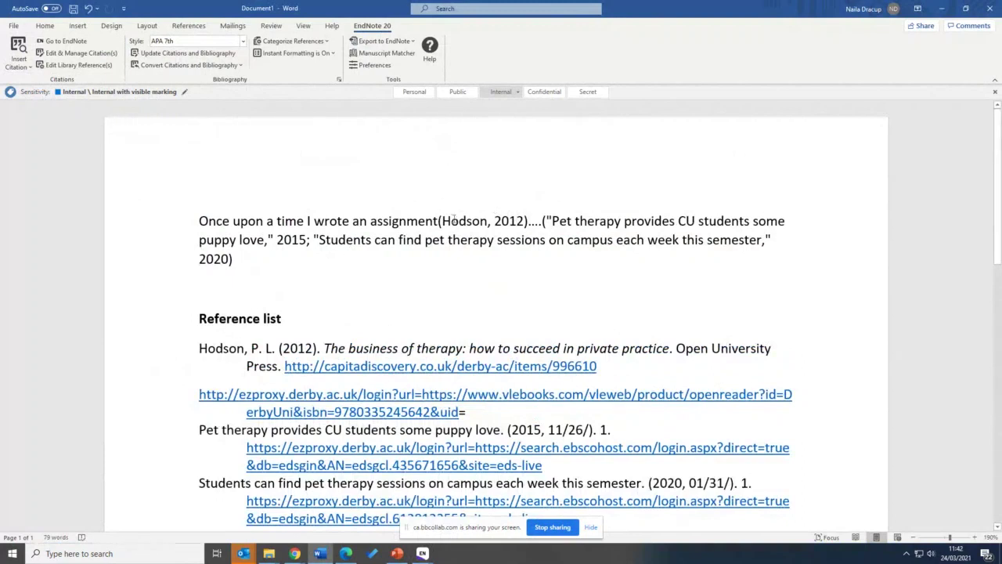
{"action": "left_click", "coordinate": [440, 221]}
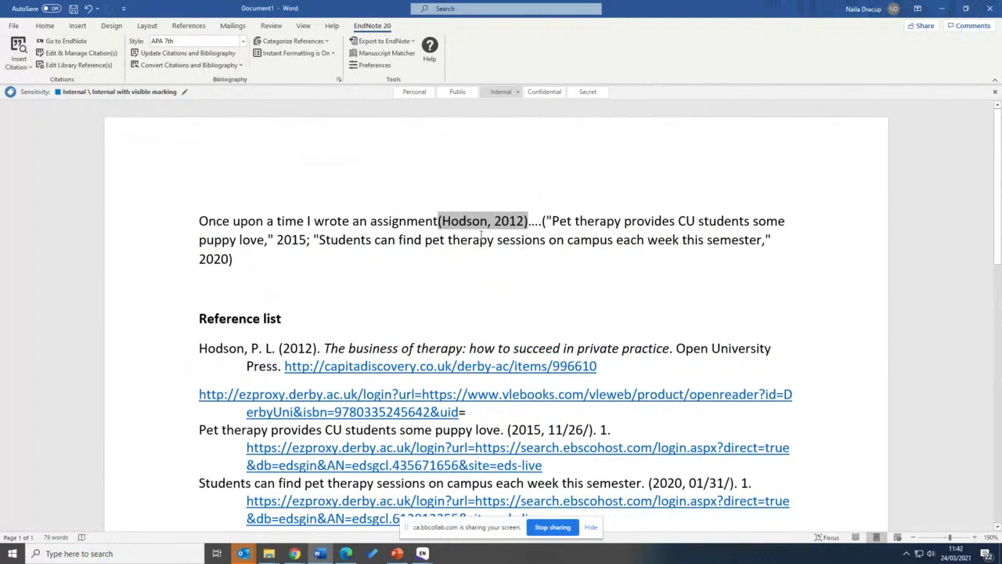
{"action": "scroll", "coordinate": [481, 237], "scroll_direction": "down", "scroll_amount": 1}
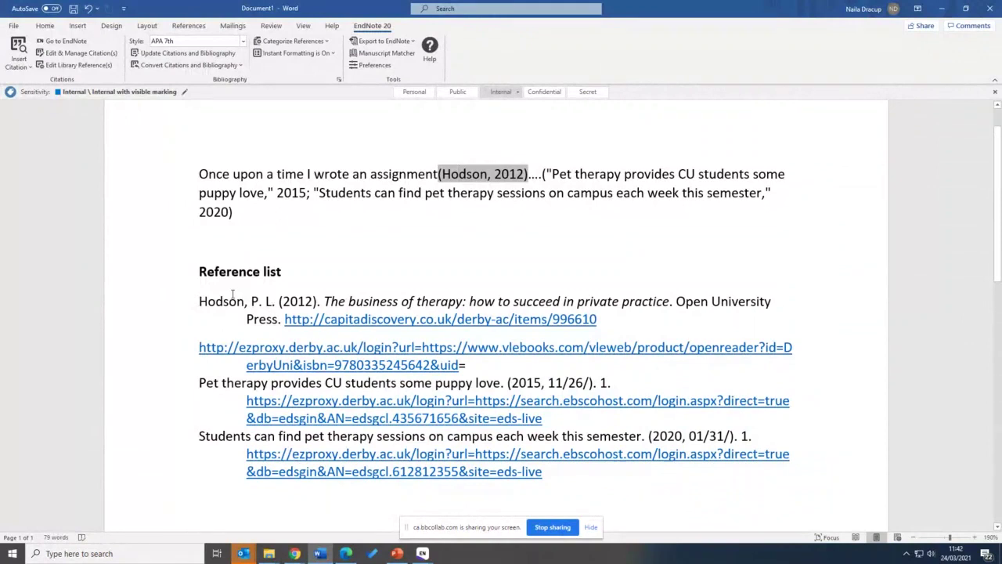
{"action": "left_click", "coordinate": [200, 303]}
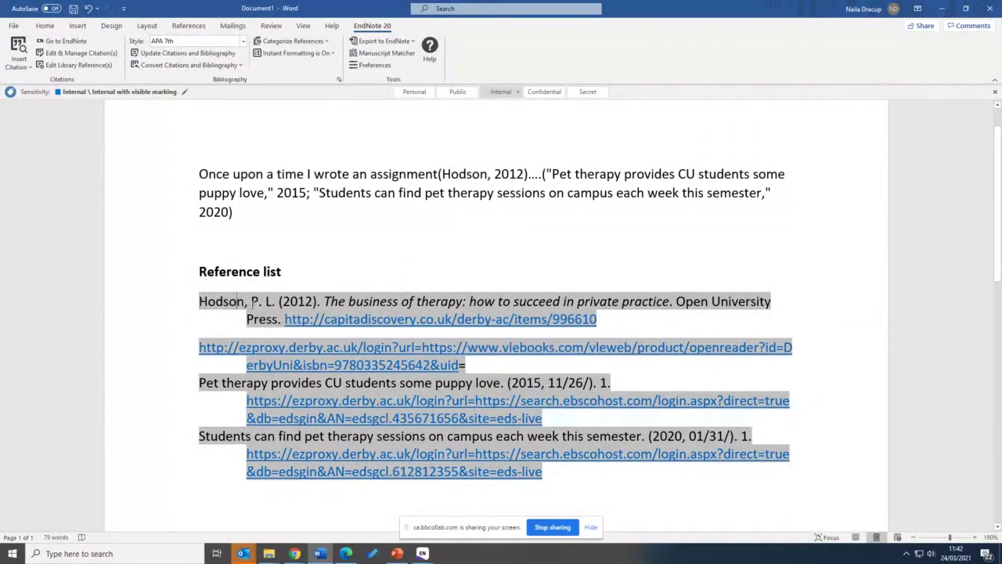
{"action": "left_click_drag", "start_coordinate": [245, 303], "coordinate": [200, 302]}
{"action": "left_click", "coordinate": [201, 302]}
{"action": "scroll", "coordinate": [202, 407], "scroll_direction": "down", "scroll_amount": 1}
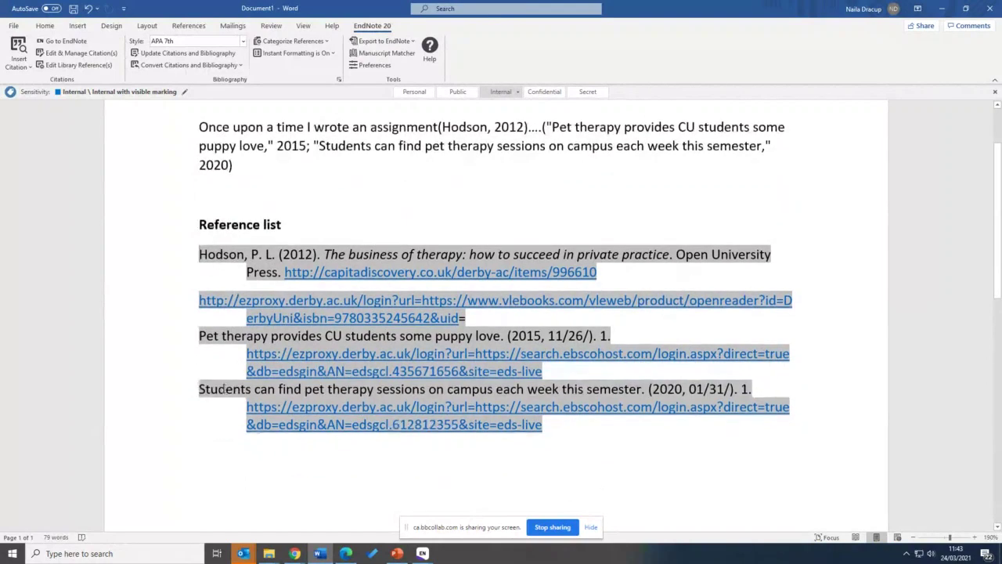
{"action": "scroll", "coordinate": [224, 320], "scroll_direction": "up", "scroll_amount": 1}
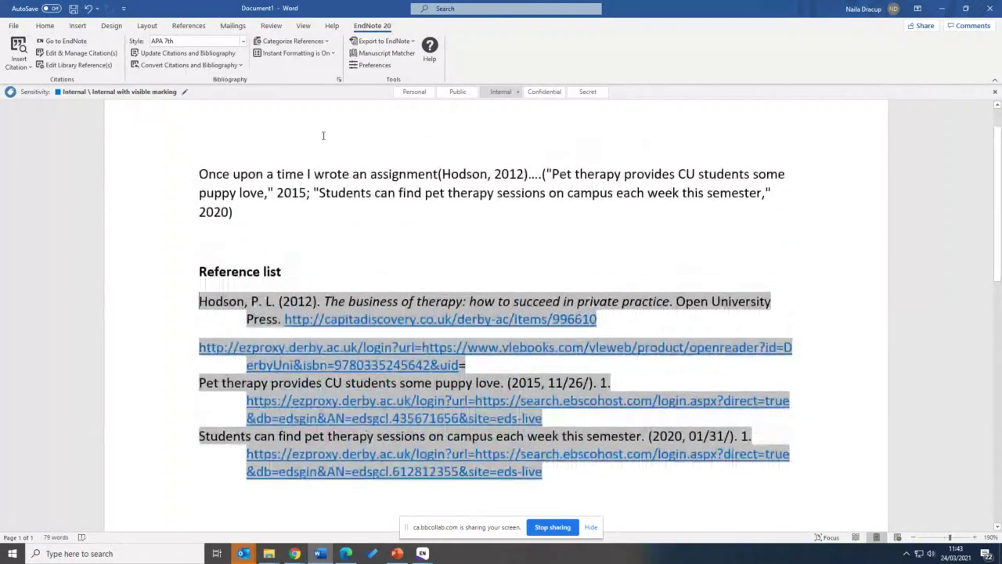
{"action": "left_click", "coordinate": [243, 42]}
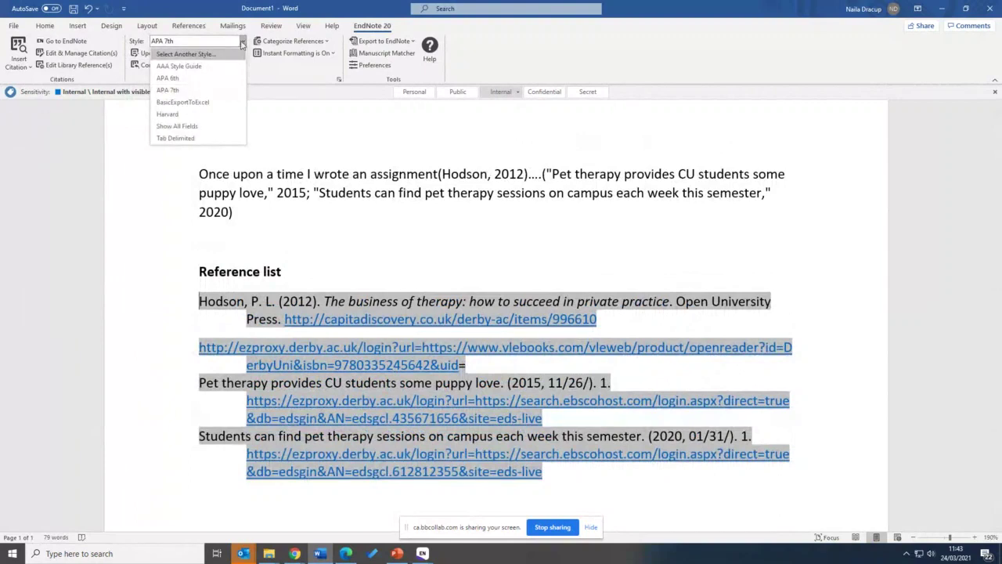
{"action": "left_click", "coordinate": [187, 115]}
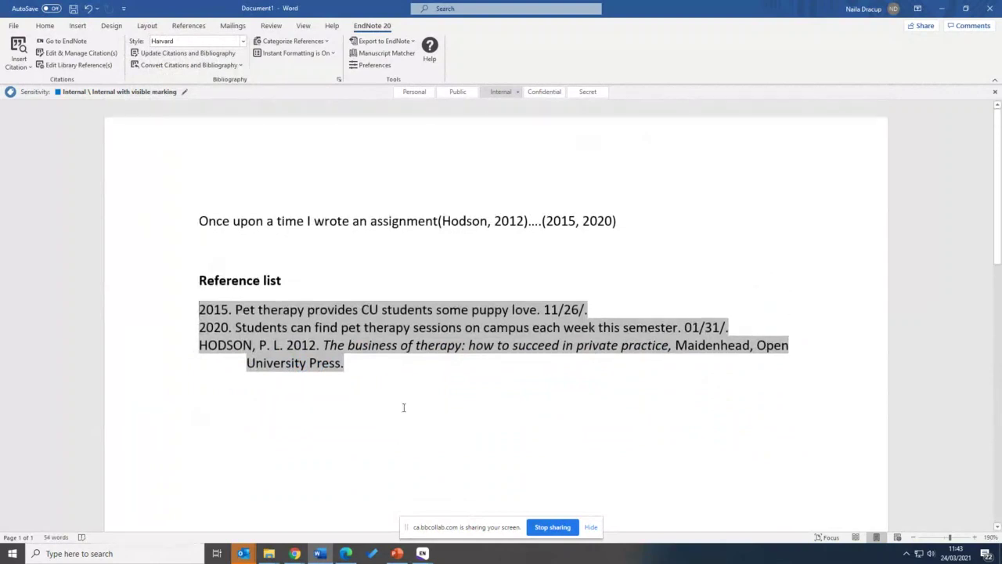
{"action": "left_click", "coordinate": [403, 407]}
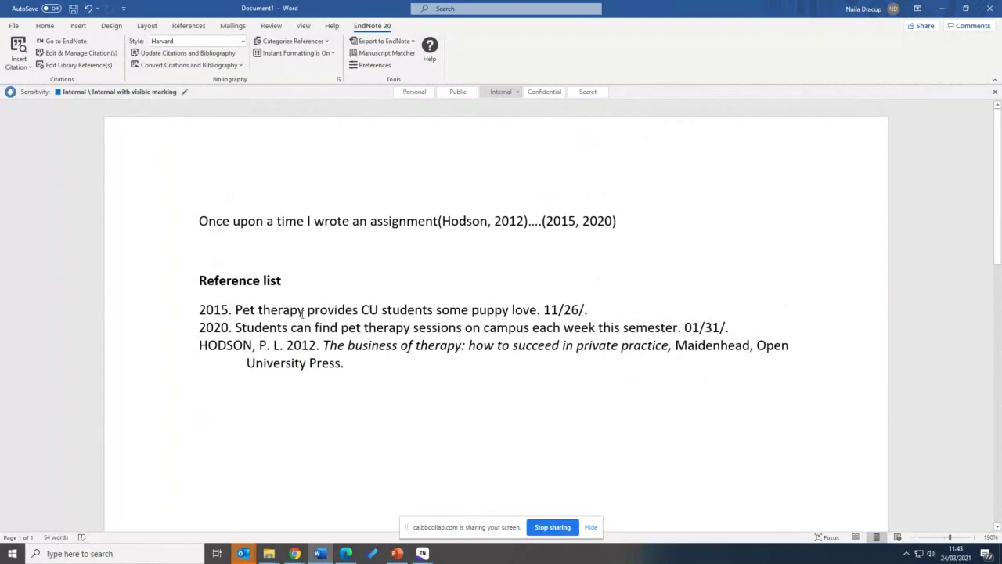
{"action": "left_click", "coordinate": [480, 221]}
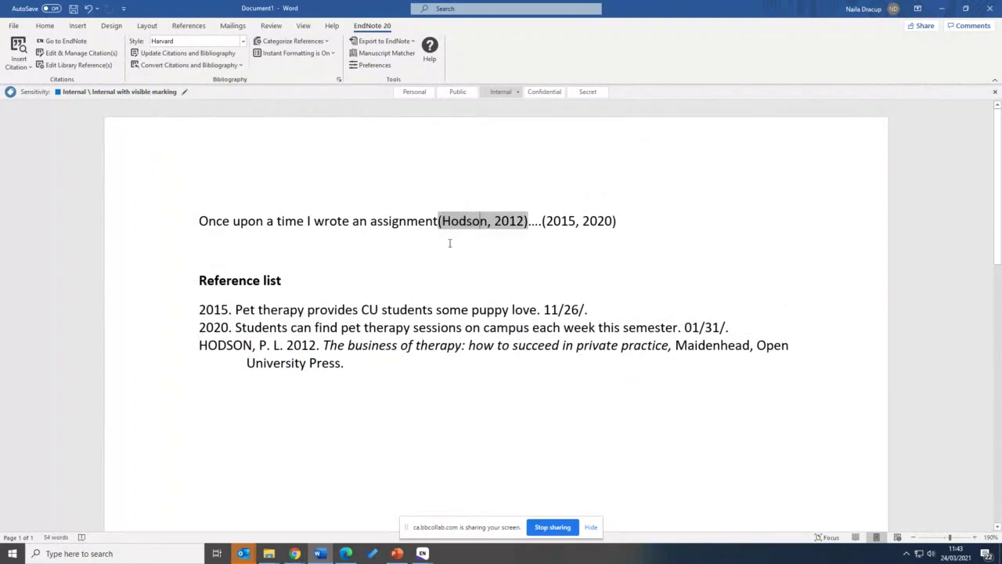
{"action": "left_click", "coordinate": [580, 306]}
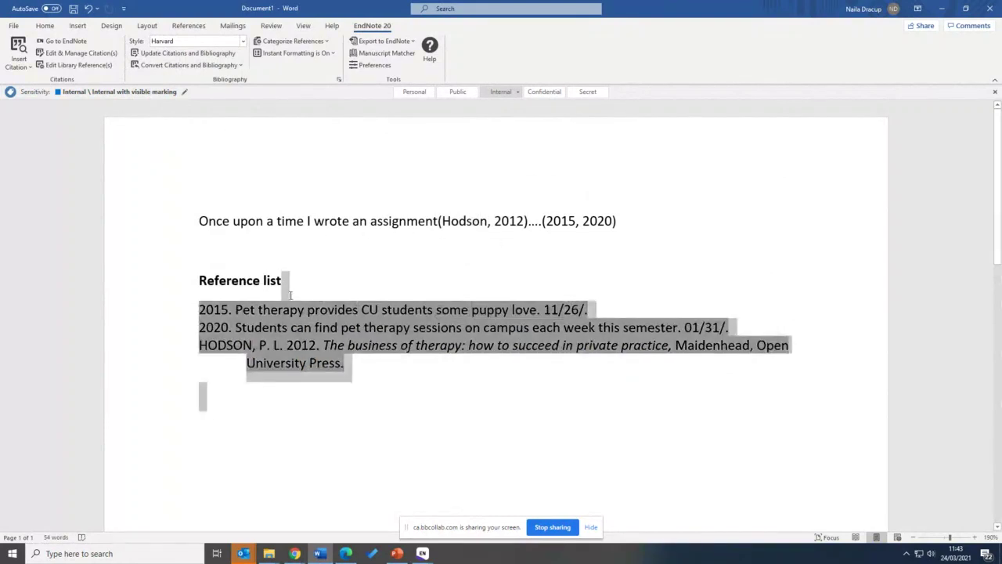
{"action": "left_click", "coordinate": [467, 282]}
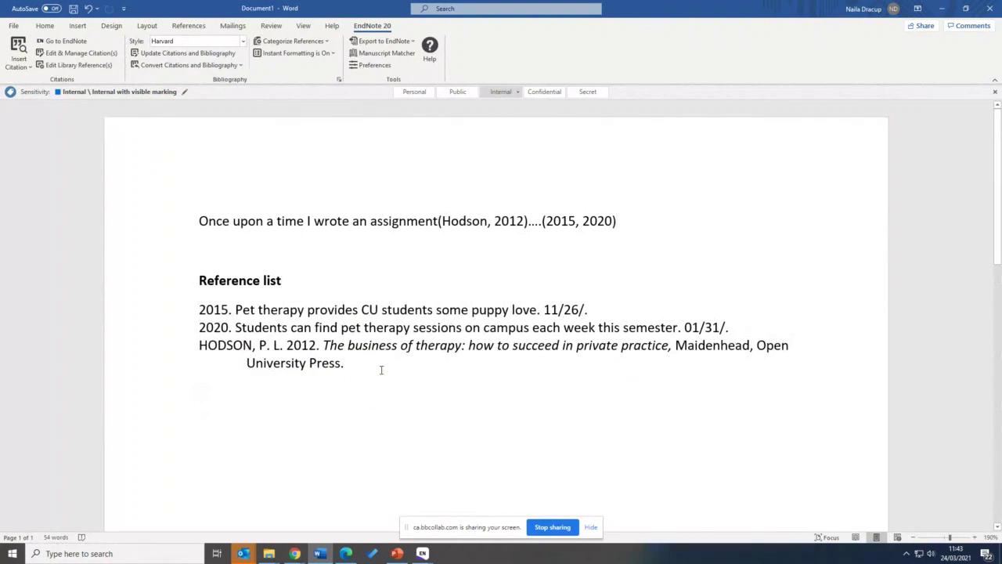
{"action": "triple_click", "coordinate": [199, 345]}
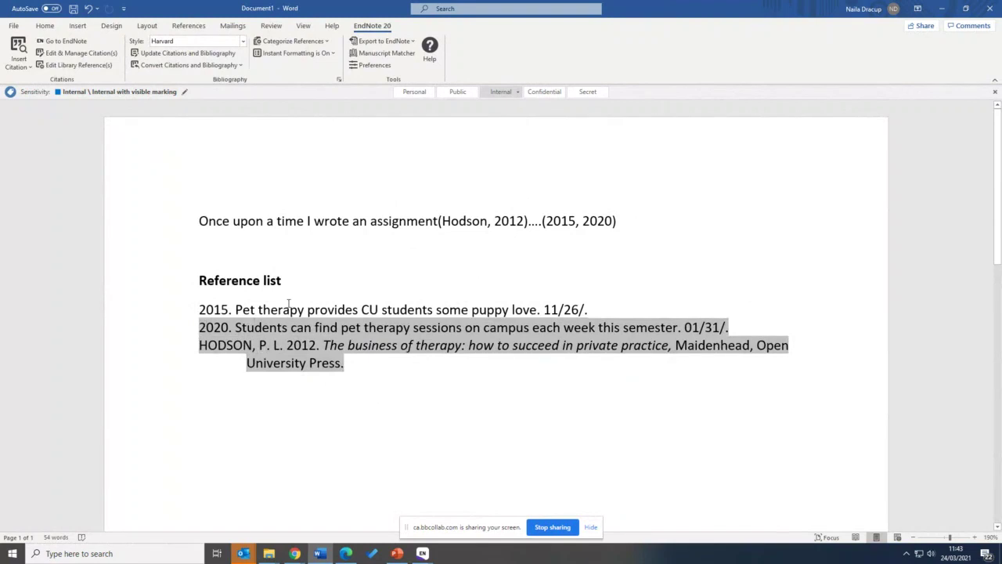
{"action": "left_click", "coordinate": [295, 231]}
{"action": "left_click", "coordinate": [392, 246]}
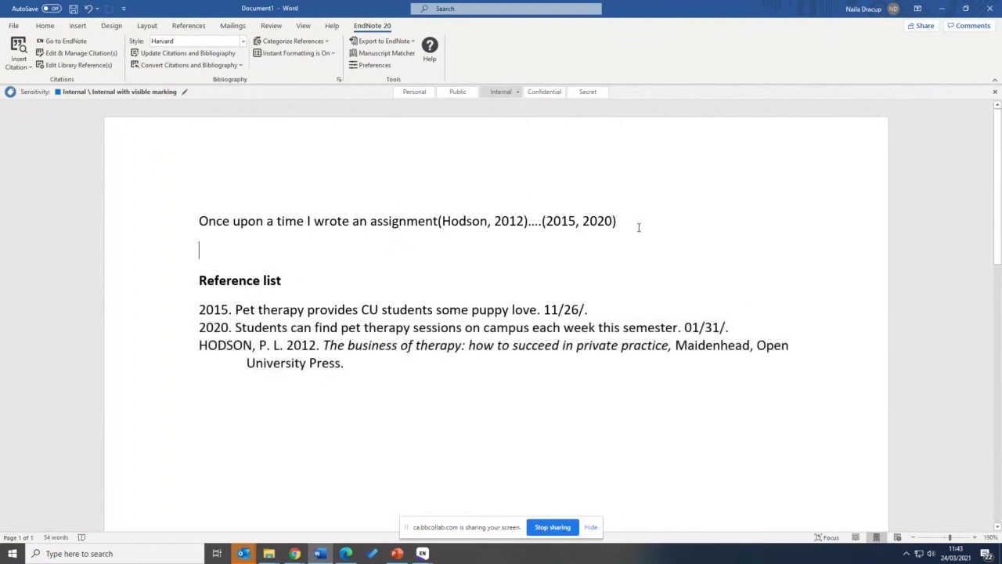
{"action": "left_click", "coordinate": [638, 226]}
{"action": "left_click", "coordinate": [516, 251]}
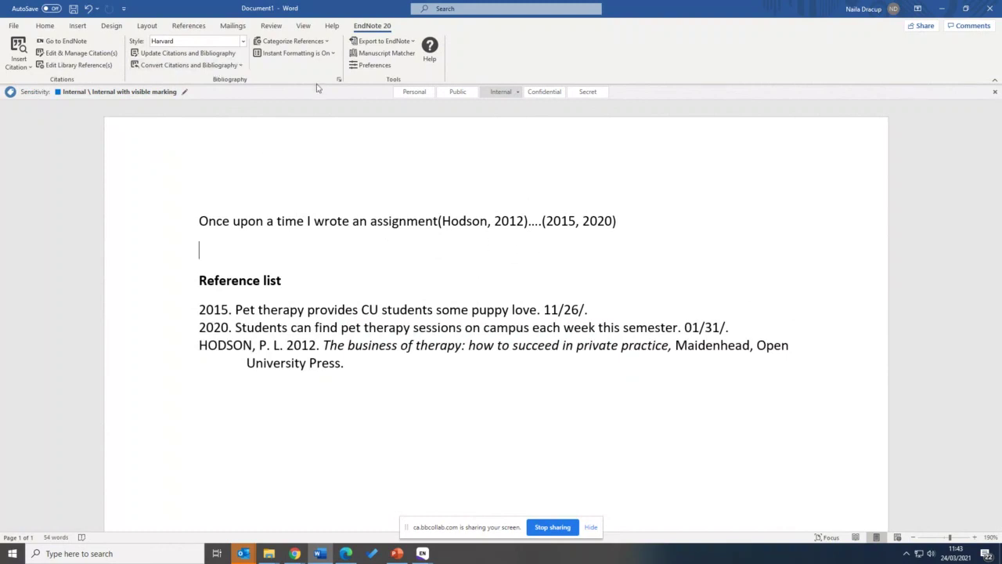
{"action": "left_click", "coordinate": [422, 553]}
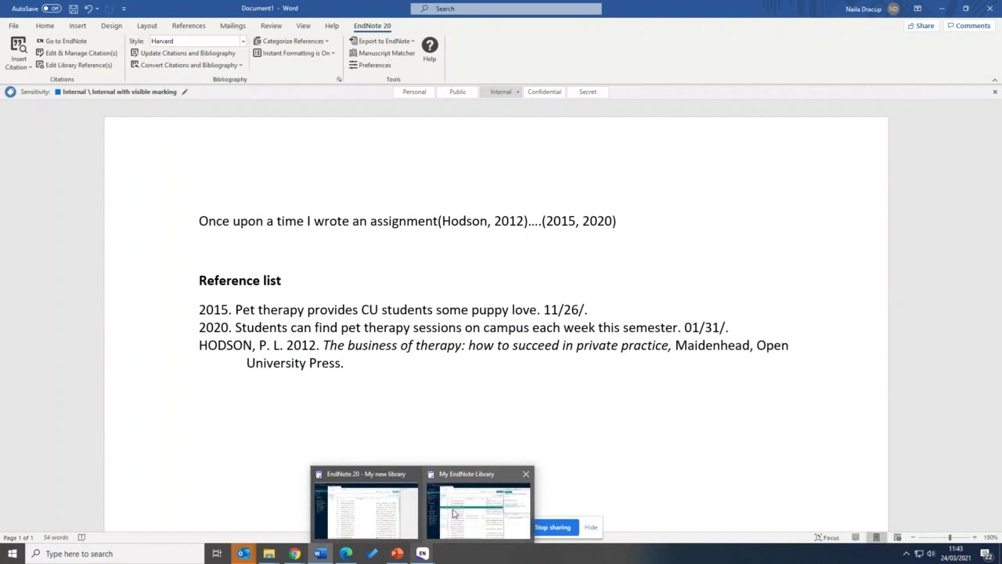
In the EndNote library, select the Wohleb 2019 pet therapy reference
{"action": "left_click", "coordinate": [456, 515]}
{"action": "scroll", "coordinate": [281, 356], "scroll_direction": "down", "scroll_amount": 2}
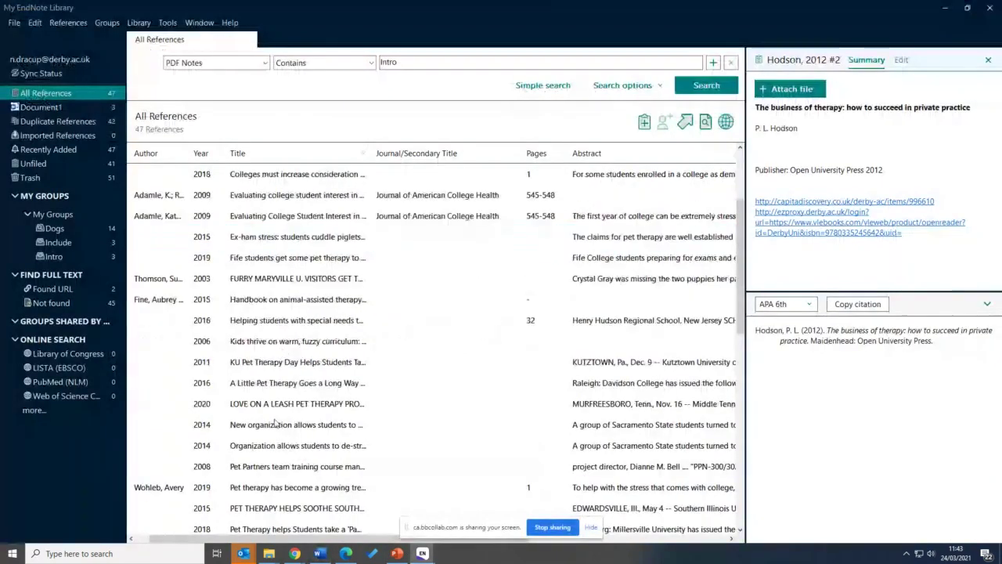
{"action": "scroll", "coordinate": [274, 423], "scroll_direction": "down", "scroll_amount": 1}
{"action": "scroll", "coordinate": [274, 423], "scroll_direction": "down", "scroll_amount": 2}
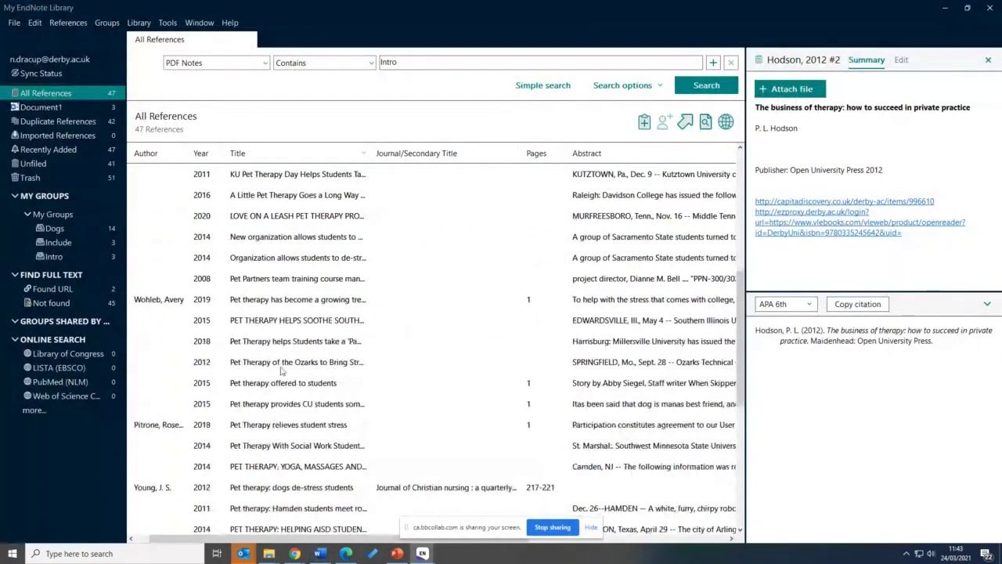
{"action": "left_click", "coordinate": [271, 306]}
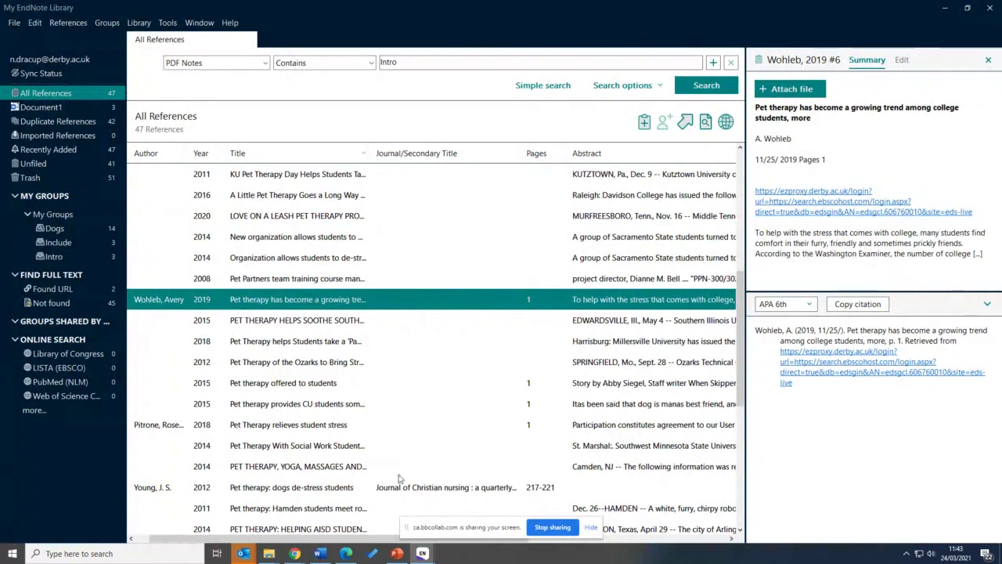
Insert (Wohleb, 2019) as a selected citation on Word's empty line and select its new reference entry
{"action": "left_click", "coordinate": [319, 554]}
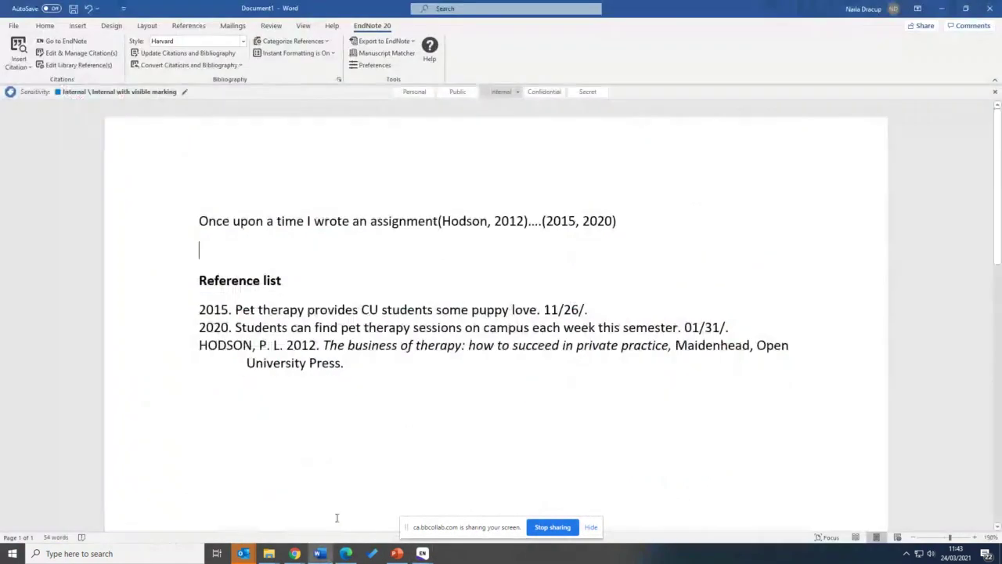
{"action": "left_click", "coordinate": [17, 62]}
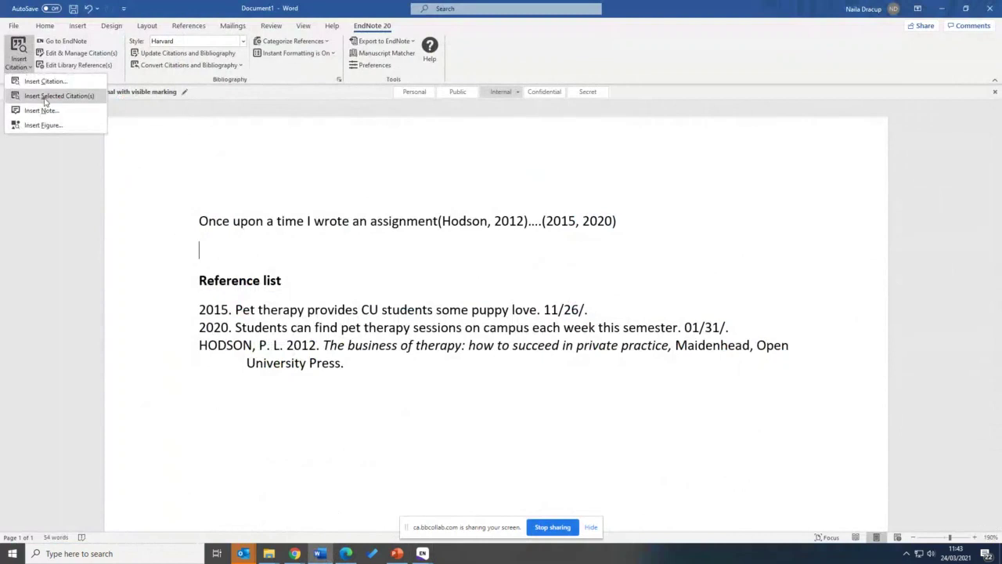
{"action": "left_click", "coordinate": [43, 95]}
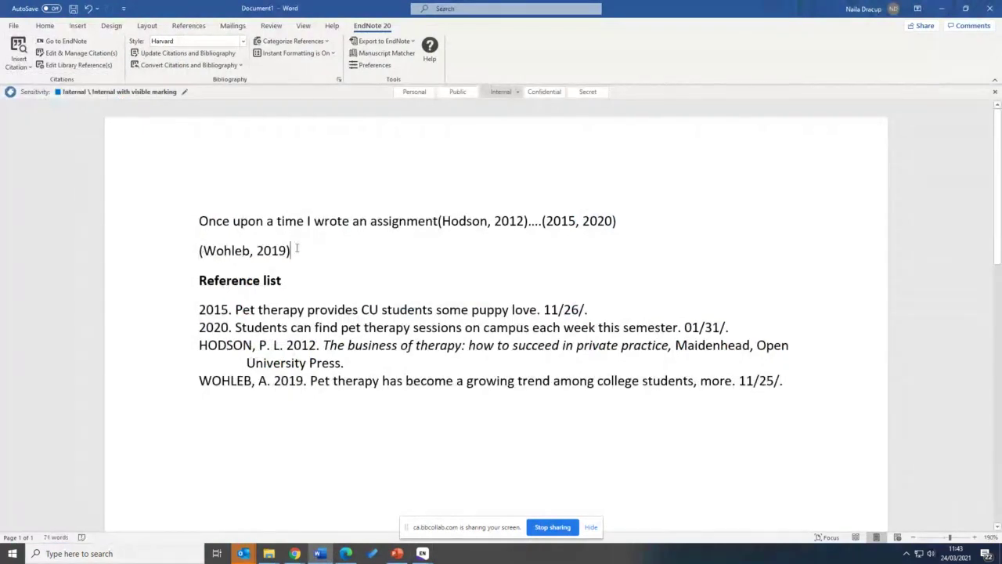
{"action": "triple_click", "coordinate": [251, 384]}
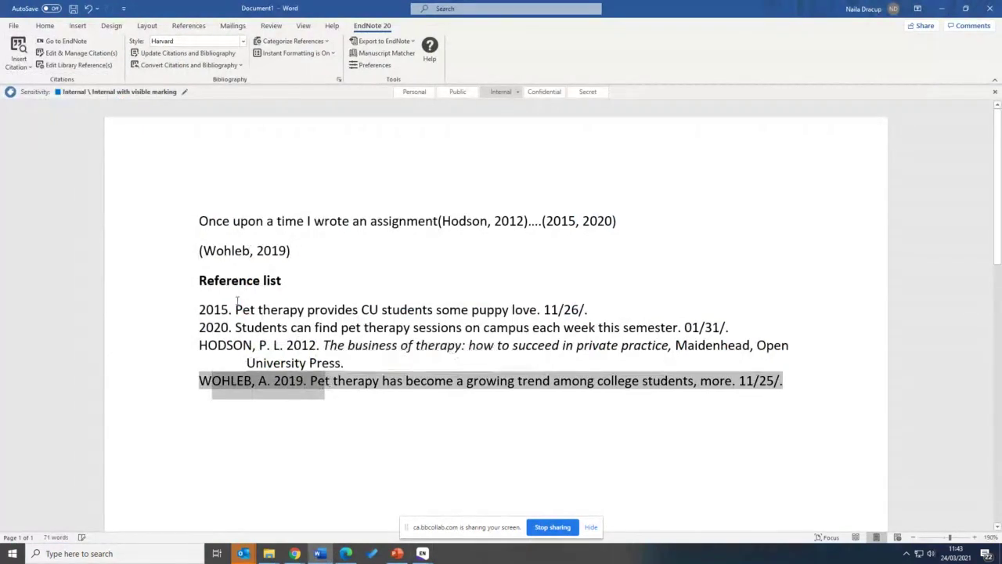
{"action": "triple_click", "coordinate": [317, 252]}
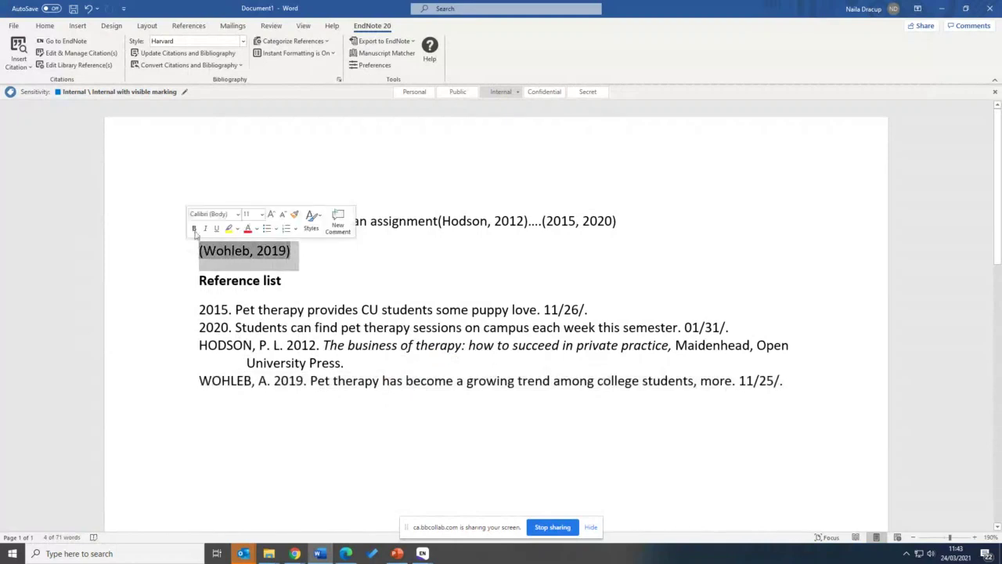
{"action": "key", "text": "ctrl+b"}
{"action": "left_click", "coordinate": [340, 192]}
{"action": "left_click", "coordinate": [190, 249]}
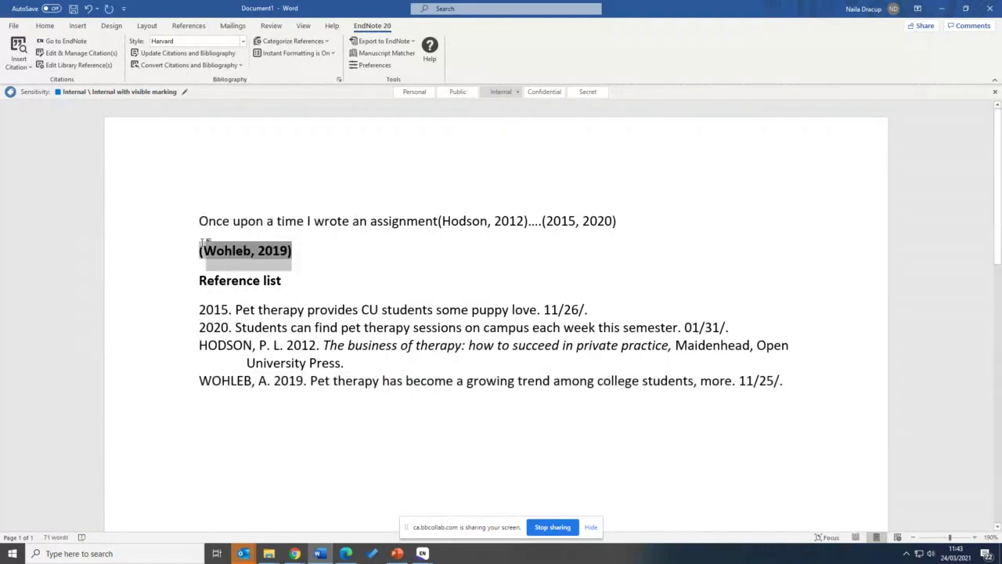
{"action": "key", "text": "ctrl+b"}
{"action": "left_click", "coordinate": [304, 272]}
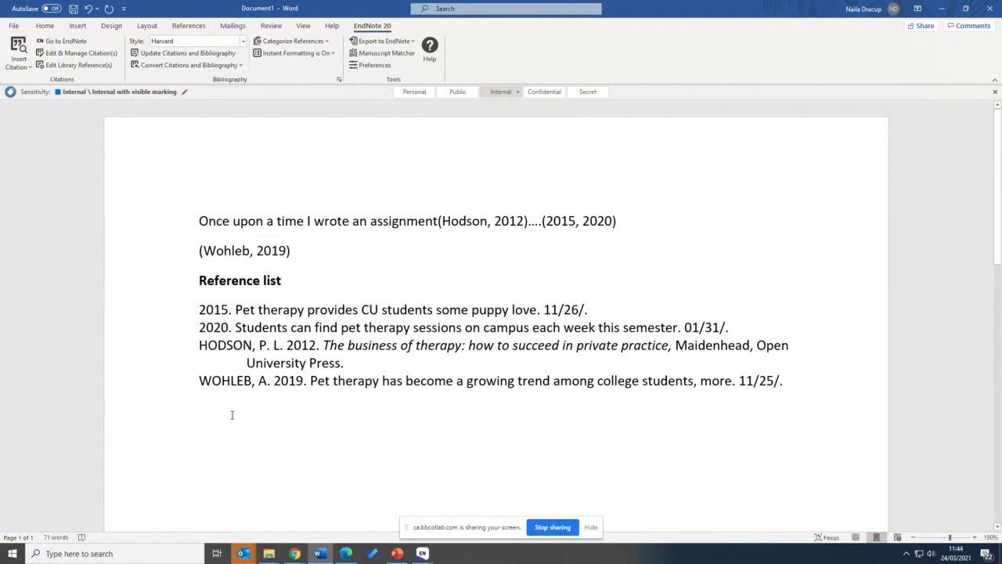
{"action": "scroll", "coordinate": [230, 414], "scroll_direction": "down", "scroll_amount": 3}
{"action": "left_click", "coordinate": [89, 55]}
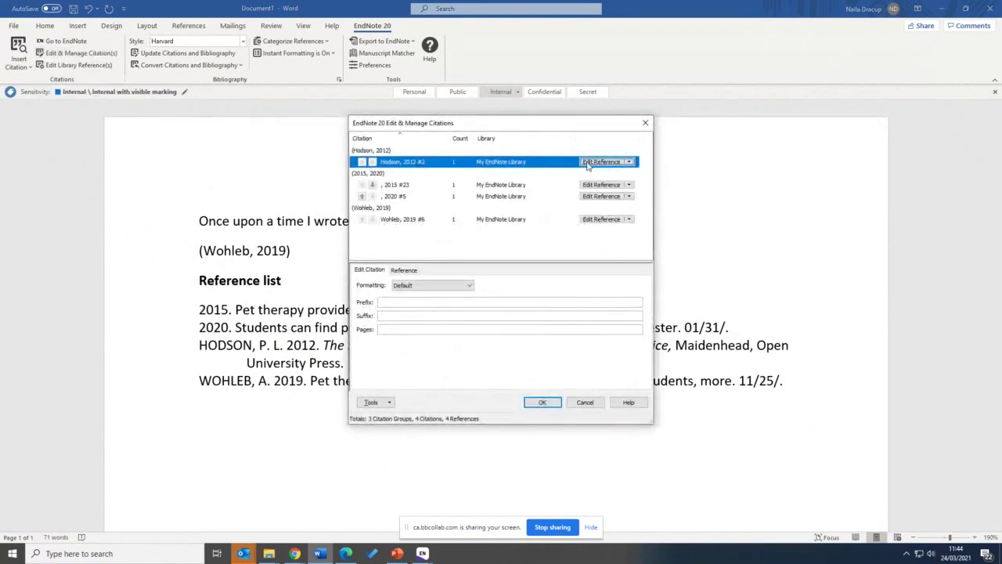
{"action": "left_click", "coordinate": [645, 123]}
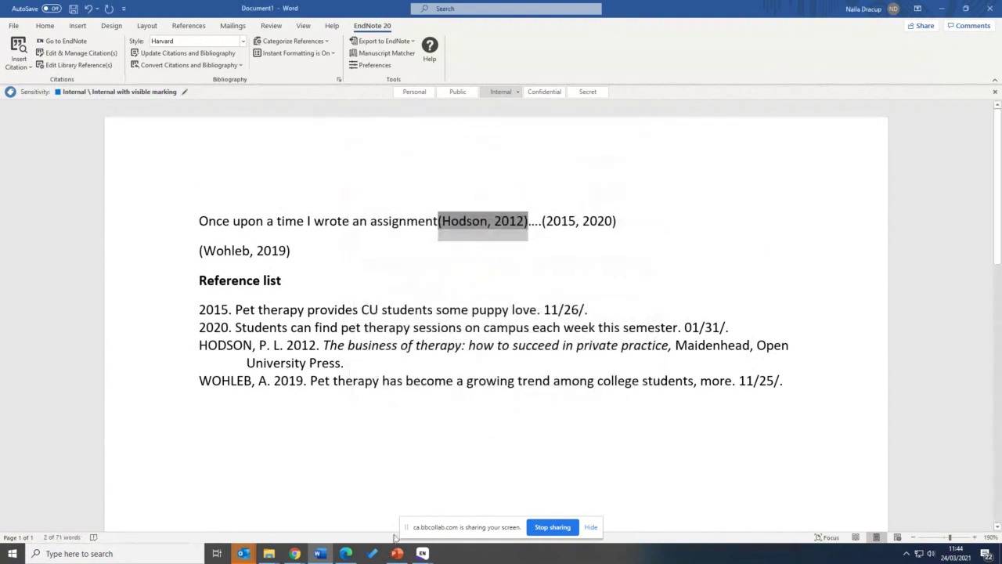
{"action": "left_click", "coordinate": [422, 552]}
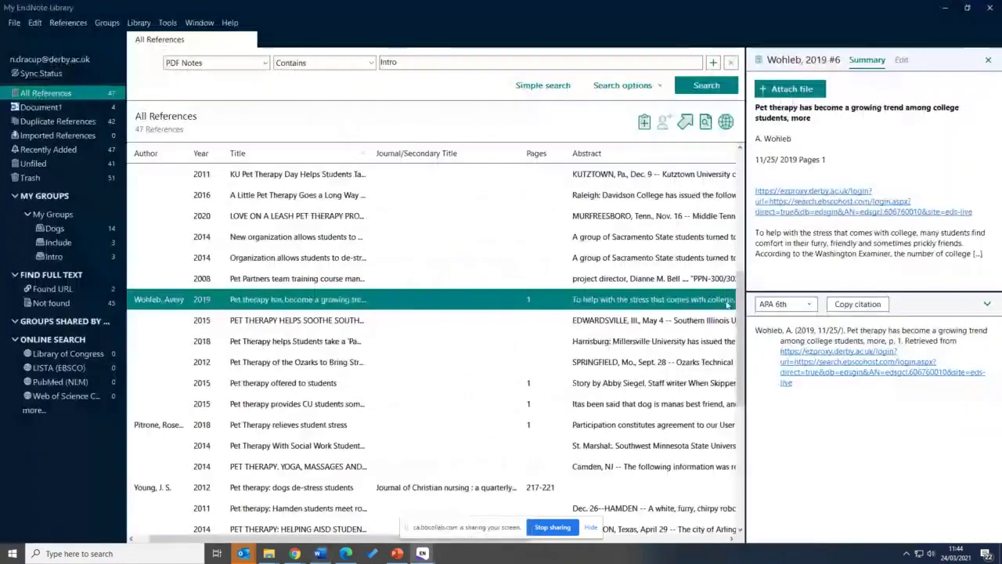
{"action": "left_click", "coordinate": [901, 62]}
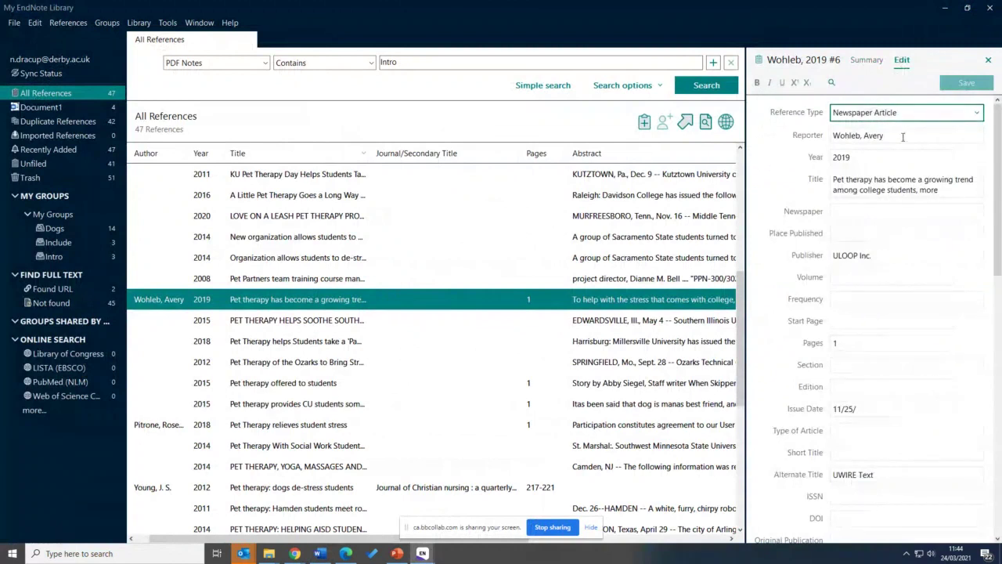
{"action": "key", "text": "Tab"}
{"action": "scroll", "coordinate": [880, 209], "scroll_direction": "down", "scroll_amount": 1}
{"action": "scroll", "coordinate": [880, 209], "scroll_direction": "down", "scroll_amount": 4}
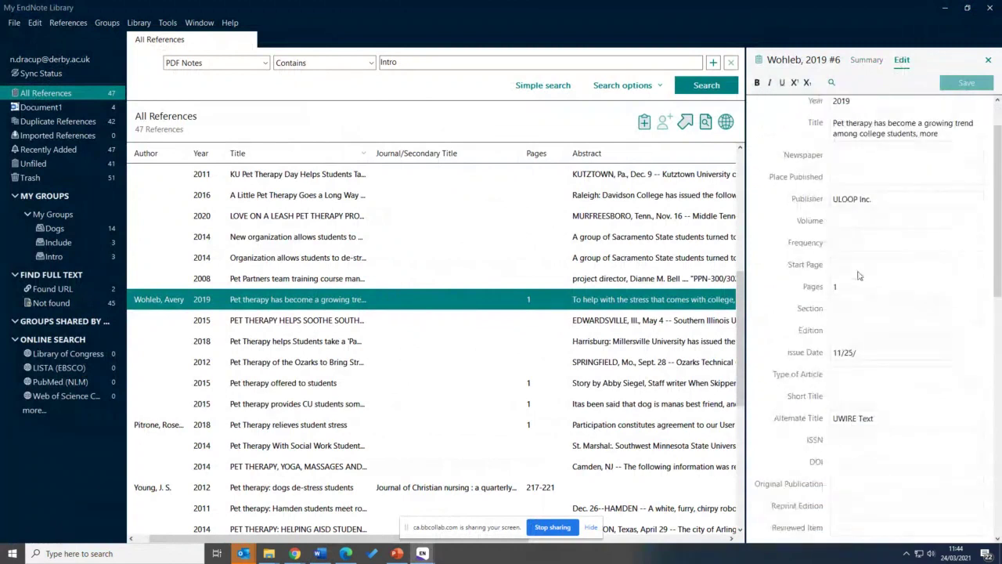
{"action": "scroll", "coordinate": [857, 271], "scroll_direction": "down", "scroll_amount": 10}
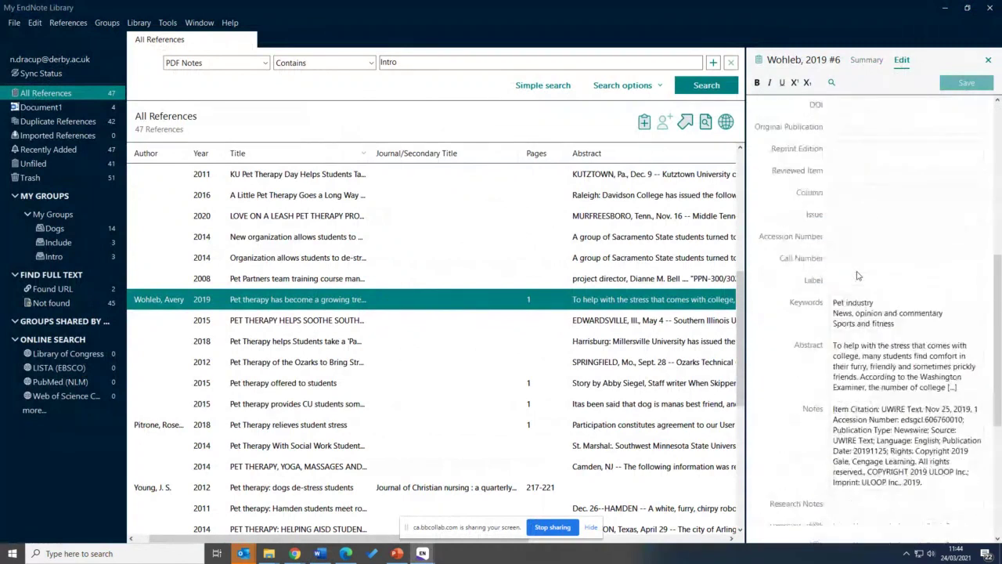
{"action": "scroll", "coordinate": [822, 384], "scroll_direction": "up", "scroll_amount": 15}
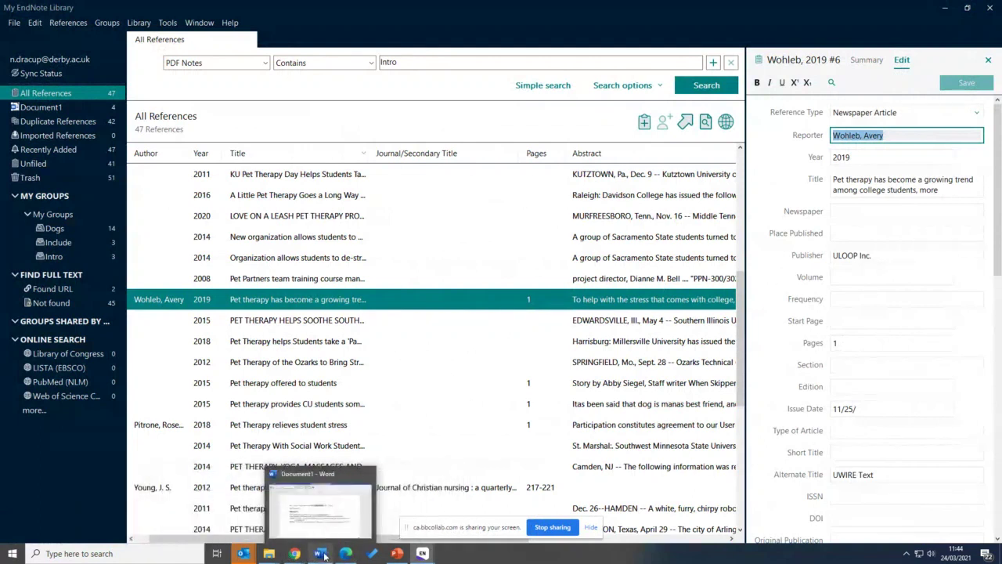
{"action": "left_click", "coordinate": [321, 554]}
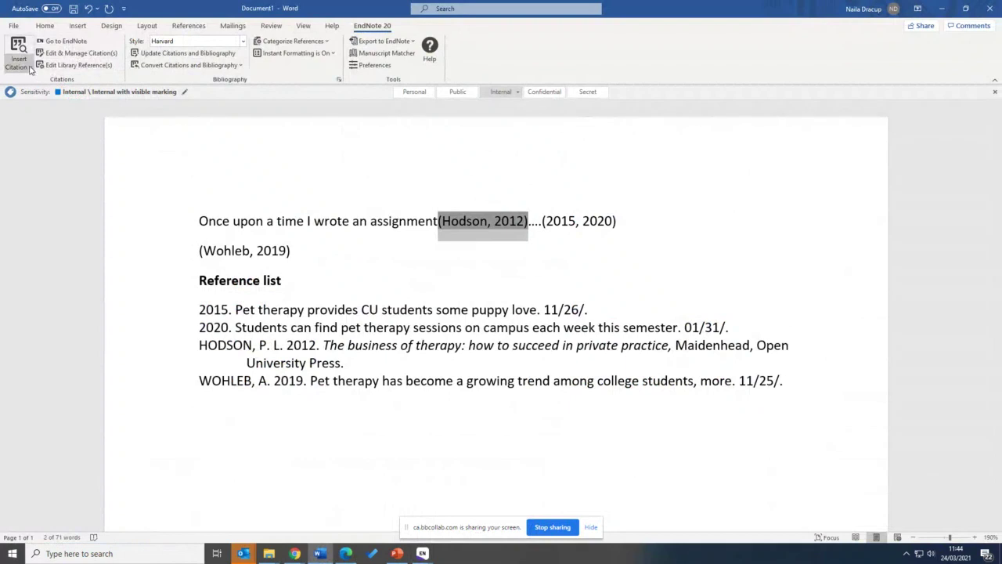
{"action": "left_click", "coordinate": [426, 273]}
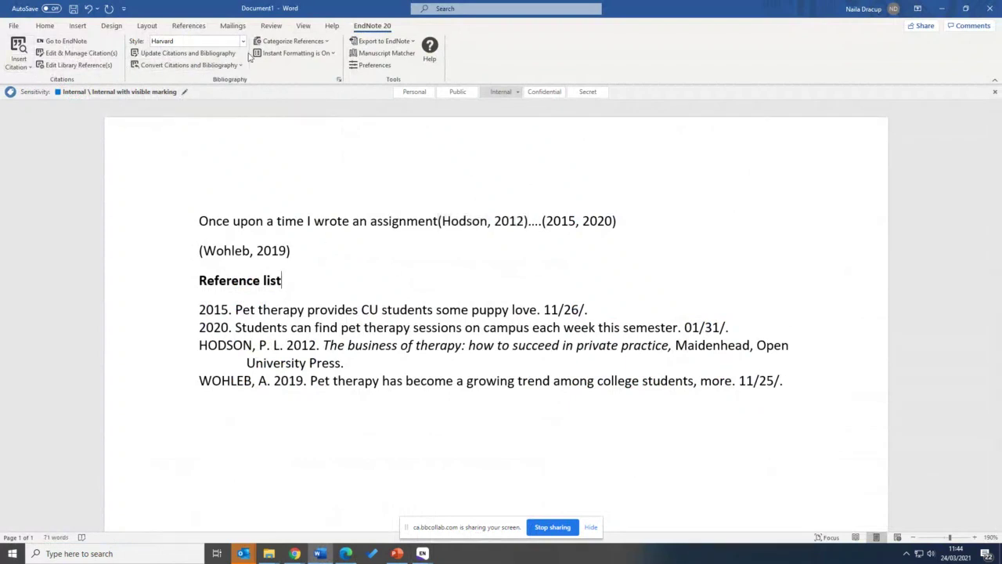
{"action": "left_click", "coordinate": [172, 53]}
{"action": "mouse_move", "coordinate": [302, 555]}
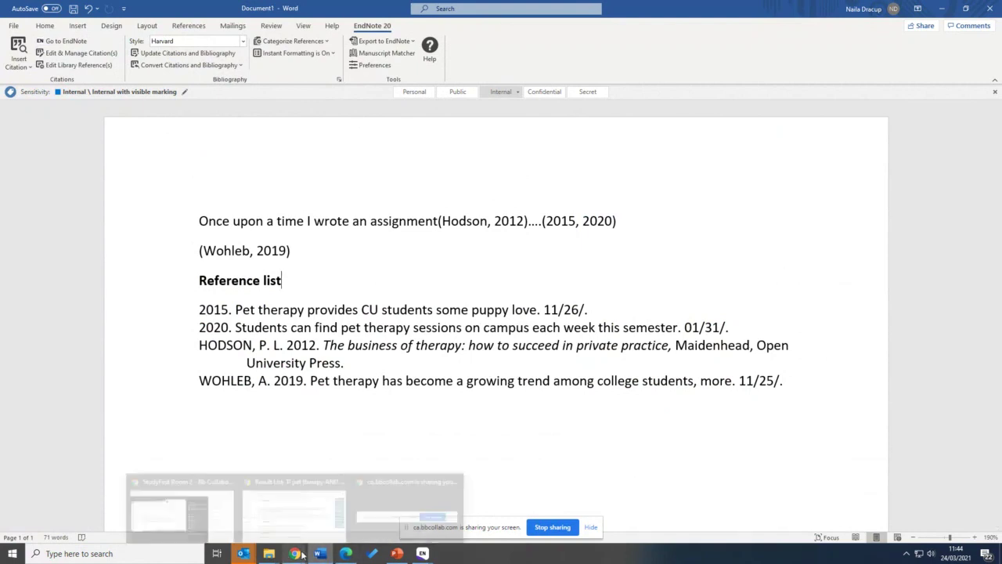
Bring up the Collaborate session, open its chat panel and stop sharing the screen
{"action": "left_click", "coordinate": [170, 508]}
{"action": "left_click", "coordinate": [791, 519]}
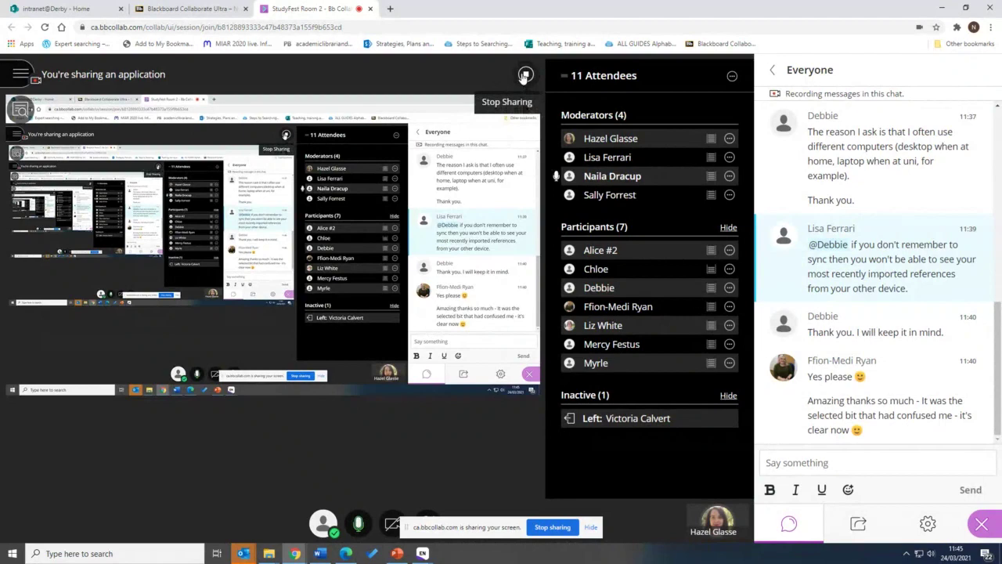
{"action": "left_click", "coordinate": [527, 76]}
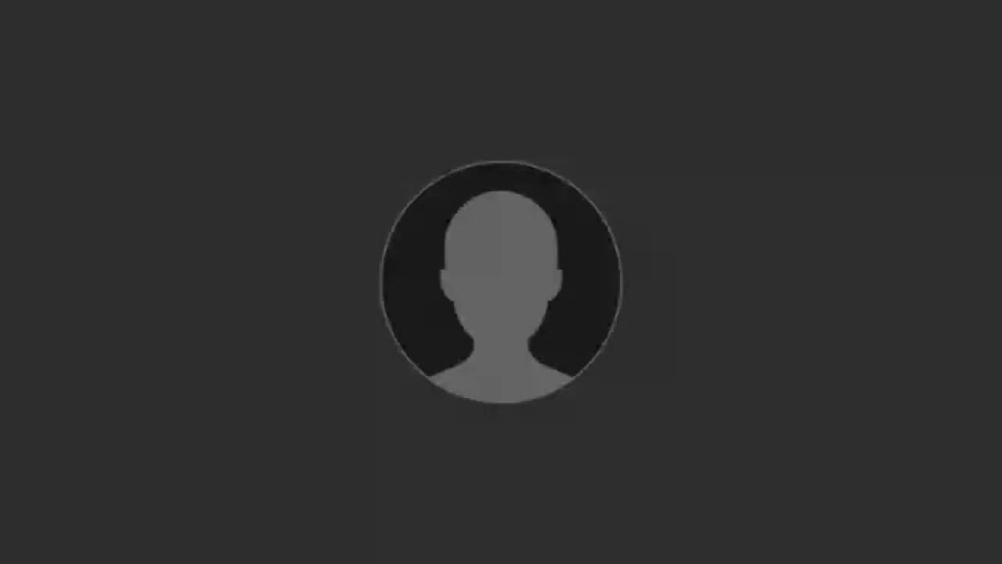